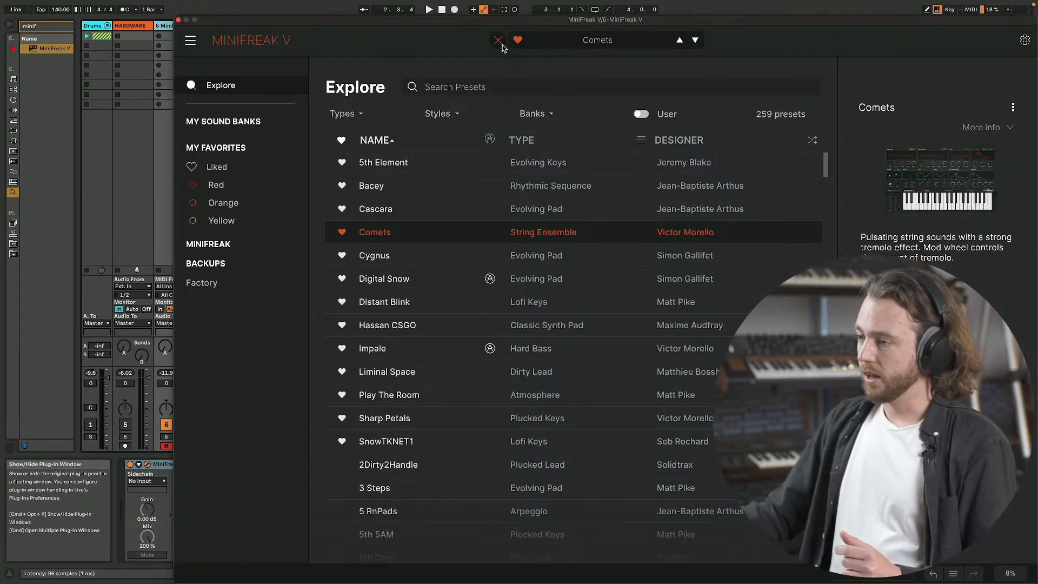
- Load the 5th Element preset and view its synthesis controls, and do the same for the Bacey preset
{"action": "left_click", "coordinate": [402, 169]}
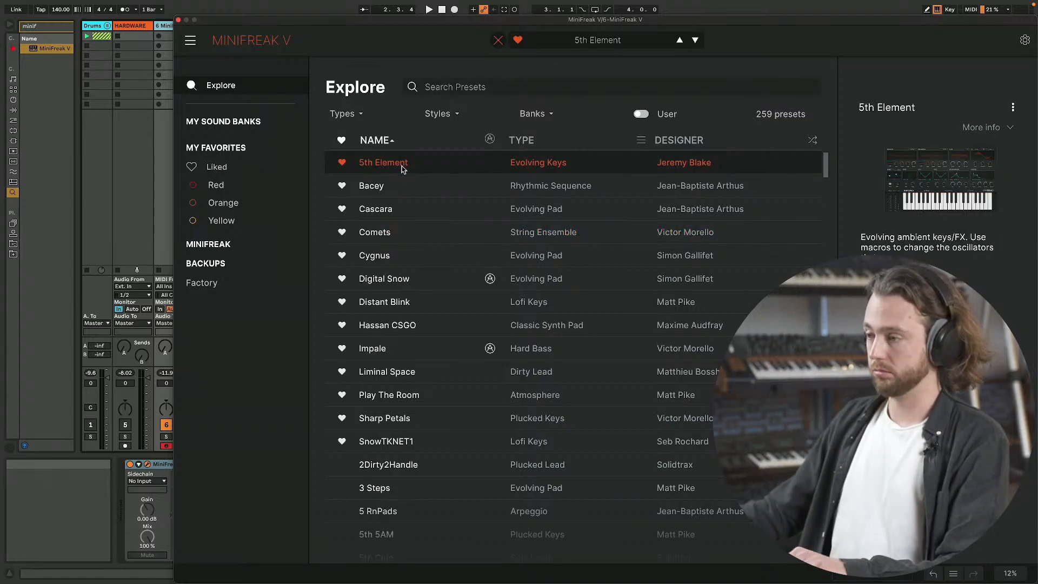
{"action": "left_click", "coordinate": [500, 41]}
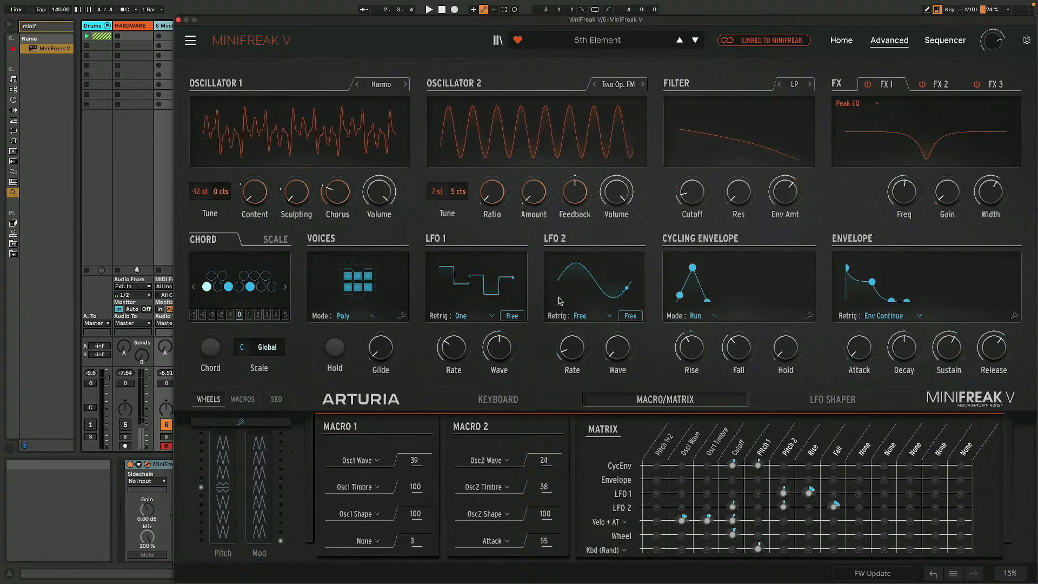
{"action": "left_click", "coordinate": [498, 41]}
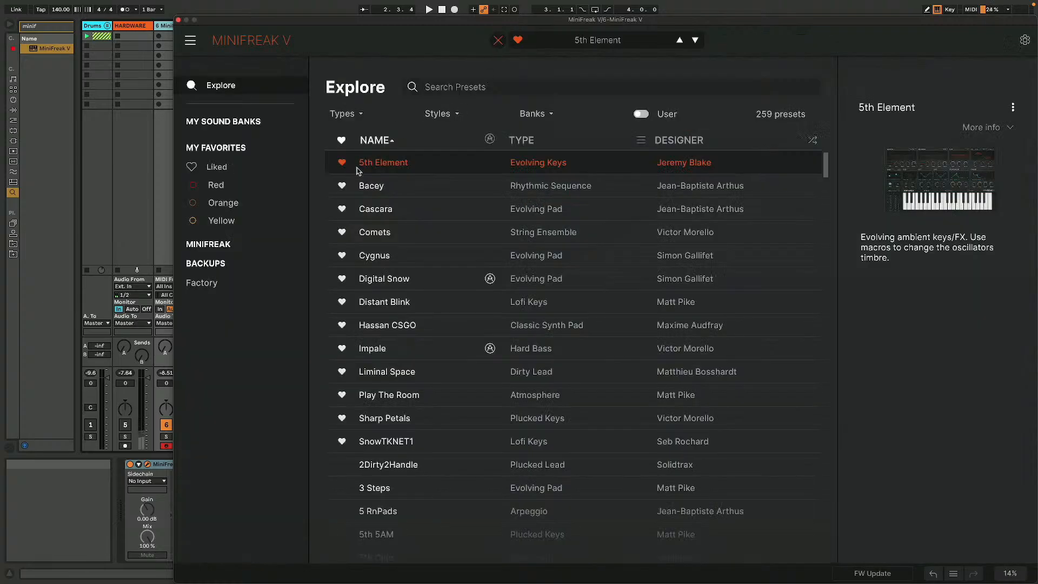
{"action": "left_click", "coordinate": [409, 192]}
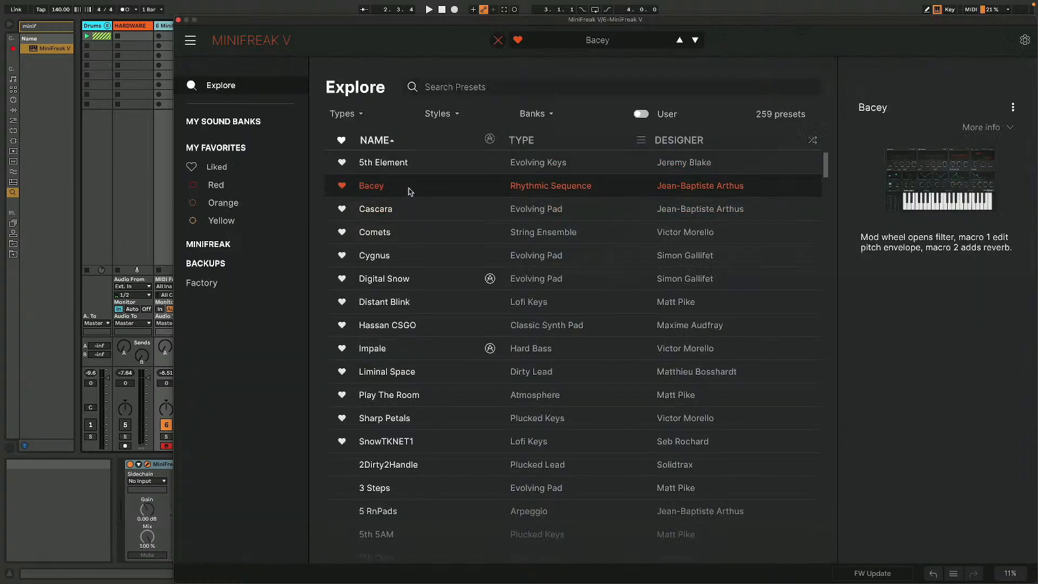
{"action": "left_click", "coordinate": [498, 41]}
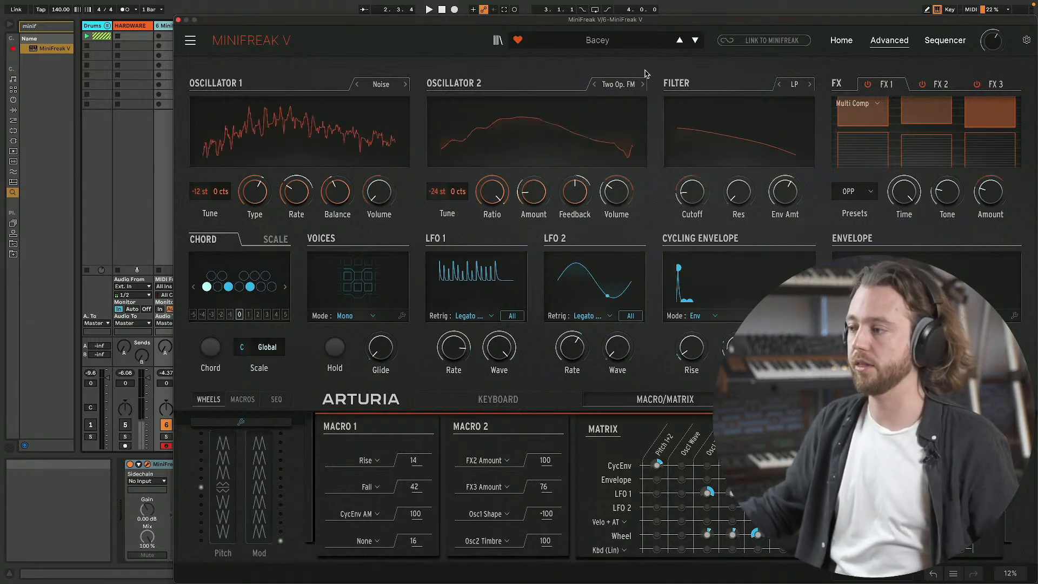
- Link the plug-in to the MiniFreak hardware and start a new Default preset
{"action": "left_click", "coordinate": [773, 41]}
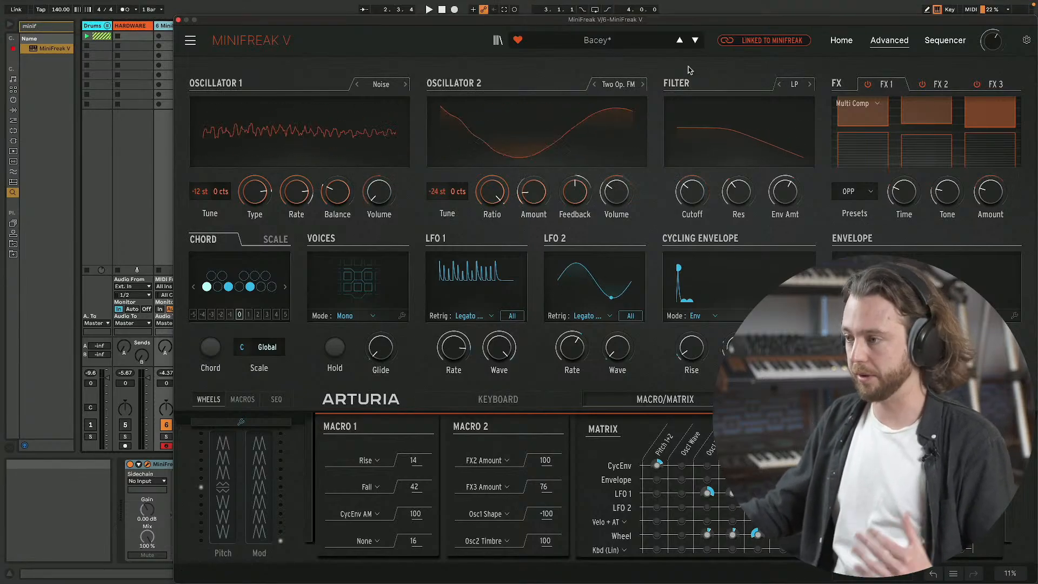
{"action": "left_click", "coordinate": [189, 44]}
{"action": "left_click", "coordinate": [221, 50]}
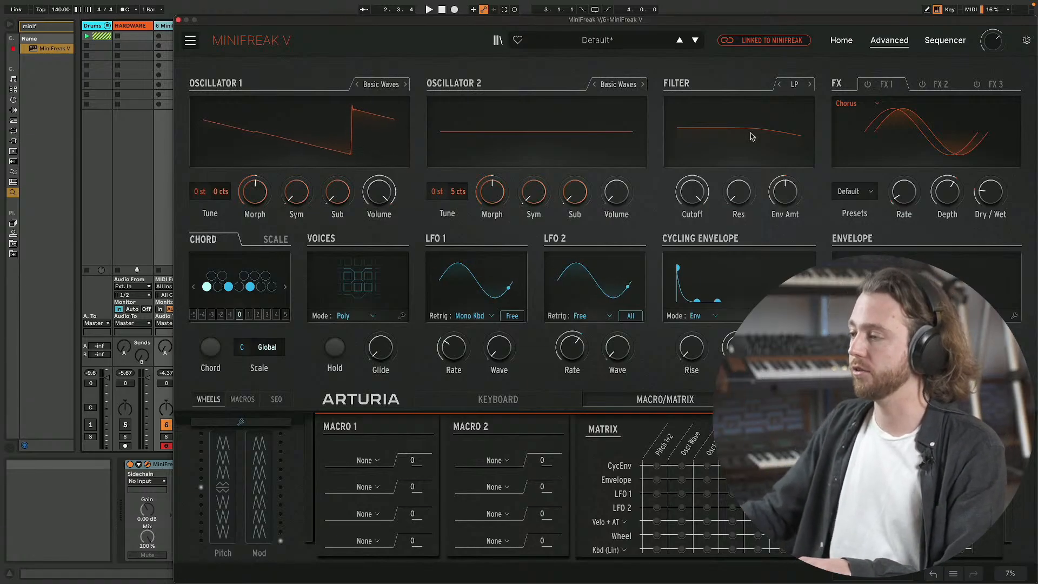
- Vary Oscillator 1's Basic Waves shape with Morph and Sym, and switch the oscillator to SuperWave
{"action": "mouse_move", "coordinate": [311, 161]}
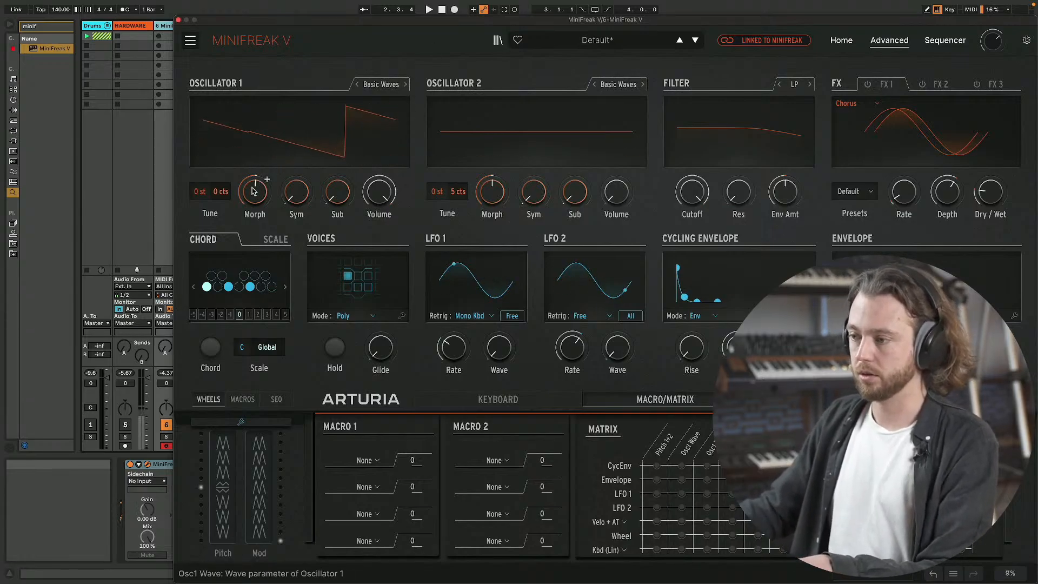
{"action": "mouse_move", "coordinate": [251, 196]}
{"action": "left_click_drag", "start_coordinate": [250, 196], "coordinate": [250, 232]}
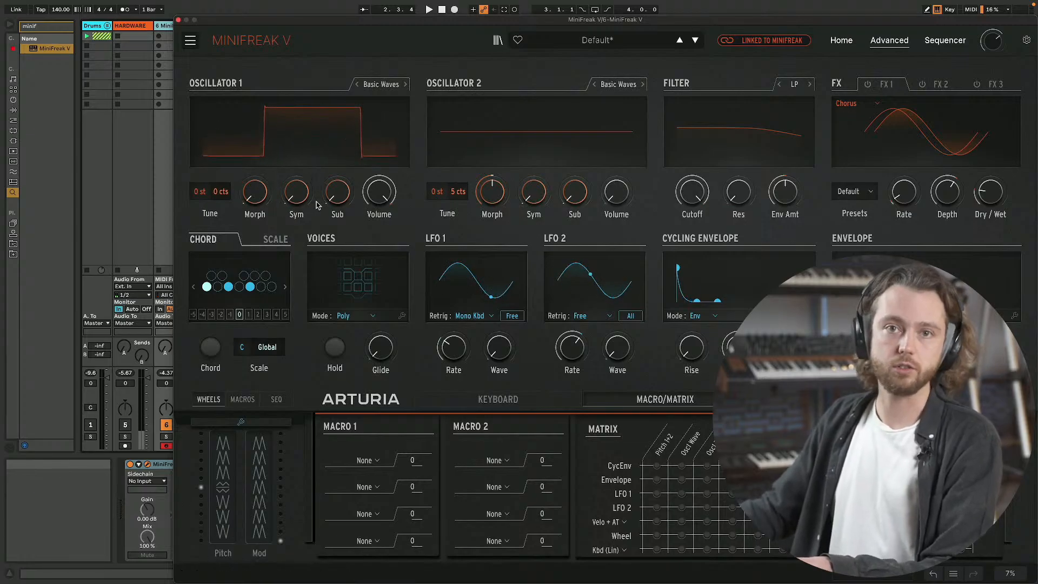
{"action": "left_click_drag", "start_coordinate": [303, 188], "coordinate": [260, 181]}
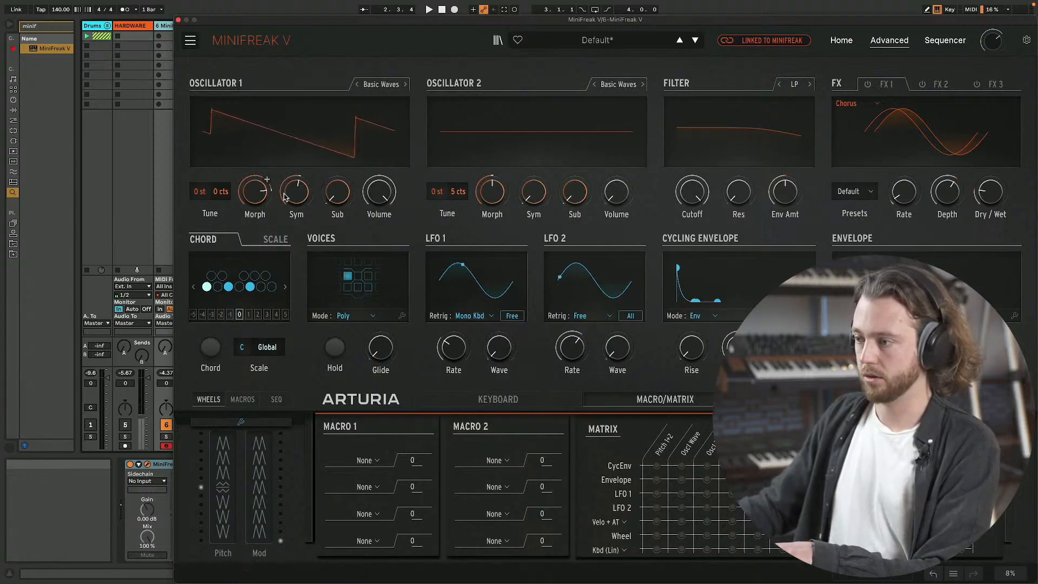
{"action": "left_click", "coordinate": [404, 83]}
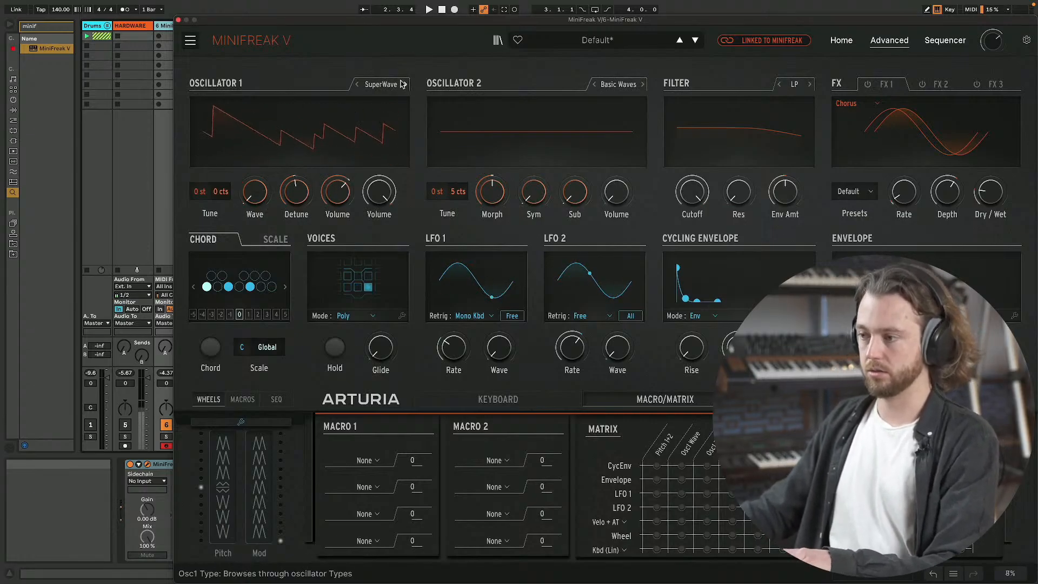
{"action": "mouse_move", "coordinate": [251, 200]}
{"action": "left_mouse_down"}
{"action": "mouse_move", "coordinate": [250, 168]}
{"action": "mouse_move", "coordinate": [250, 200]}
{"action": "left_mouse_up"}
- Switch Oscillator 1 to Harmo and vary Content, Sculpting and Chorus, bringing Chorus to minimum and Sculpting to about 29.6
{"action": "left_click", "coordinate": [405, 85]}
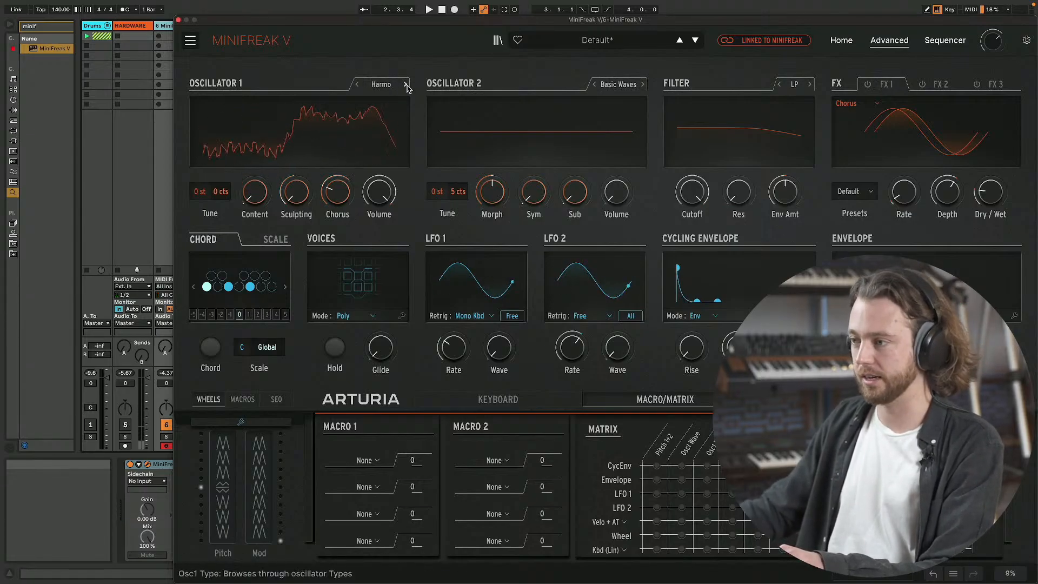
{"action": "mouse_move", "coordinate": [255, 193]}
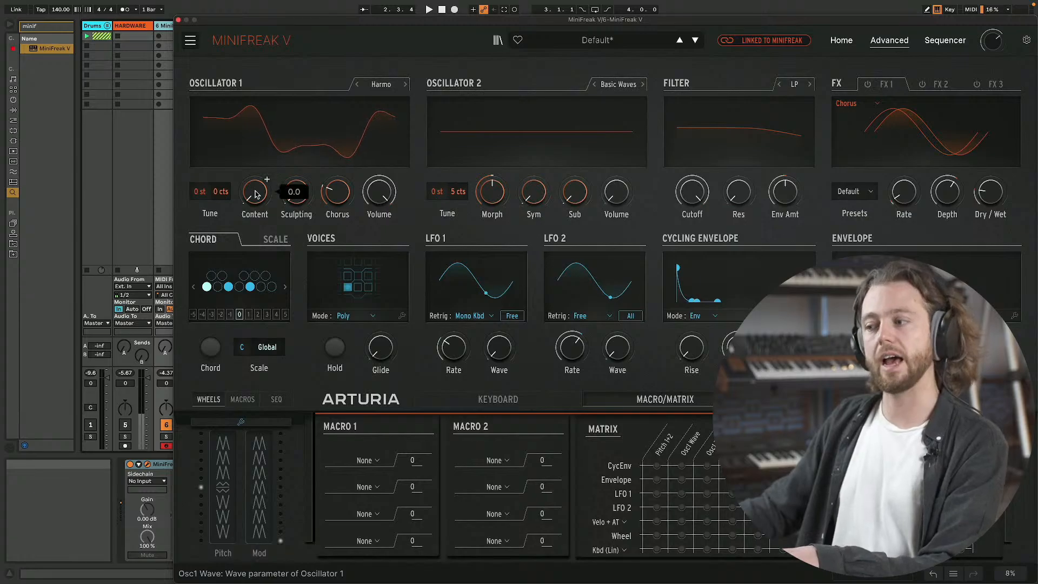
{"action": "mouse_move", "coordinate": [255, 189]}
{"action": "left_mouse_down"}
{"action": "mouse_move", "coordinate": [255, 176]}
{"action": "mouse_move", "coordinate": [297, 177]}
{"action": "left_mouse_up"}
{"action": "left_click_drag", "start_coordinate": [339, 205], "coordinate": [338, 180]}
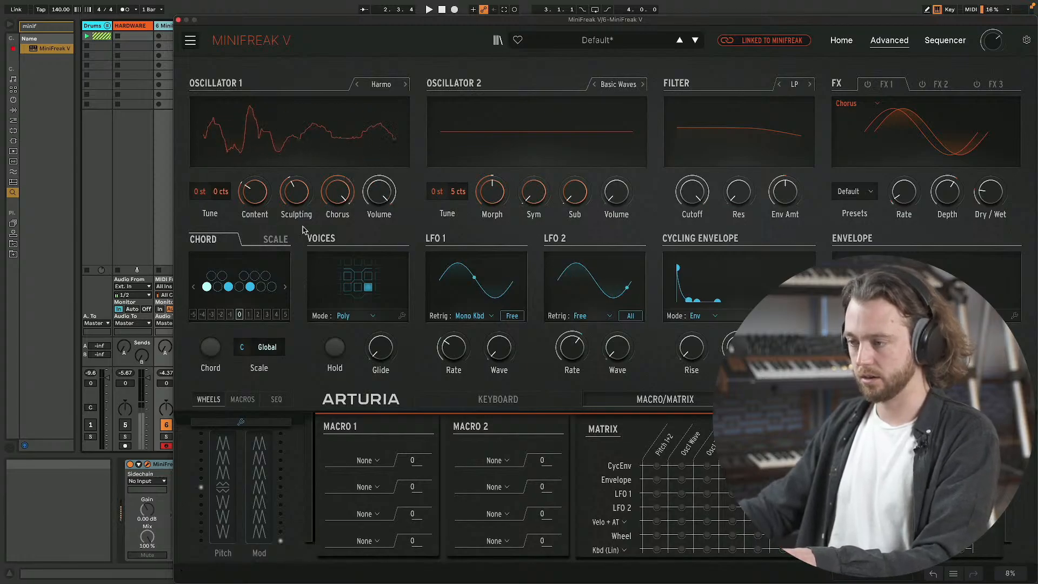
{"action": "left_click_drag", "start_coordinate": [340, 201], "coordinate": [350, 179]}
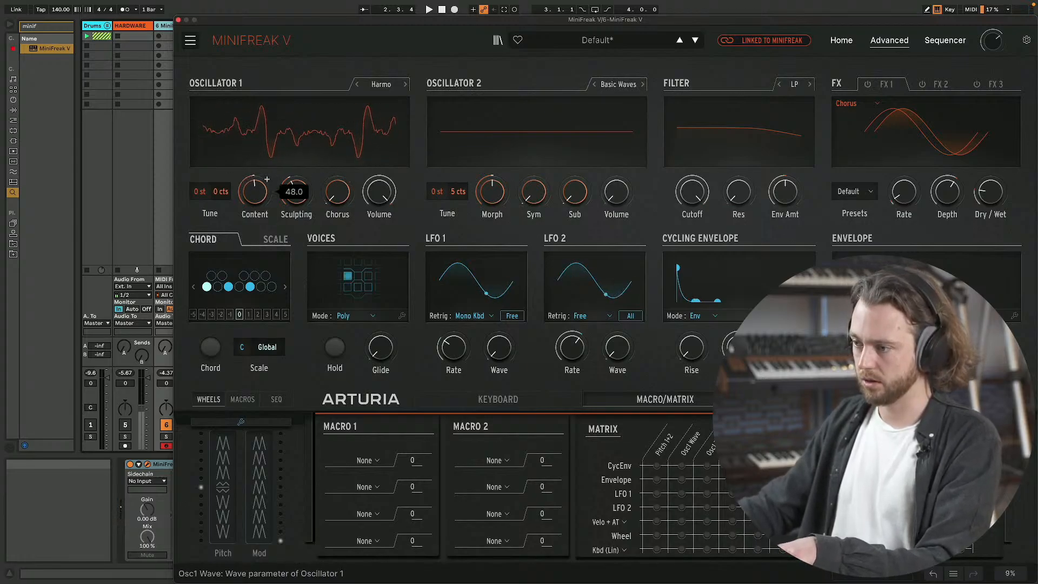
{"action": "left_click_drag", "start_coordinate": [266, 179], "coordinate": [311, 180]}
{"action": "mouse_move", "coordinate": [255, 200]}
{"action": "left_mouse_down"}
{"action": "mouse_move", "coordinate": [256, 212]}
{"action": "mouse_move", "coordinate": [296, 206]}
{"action": "left_mouse_up"}
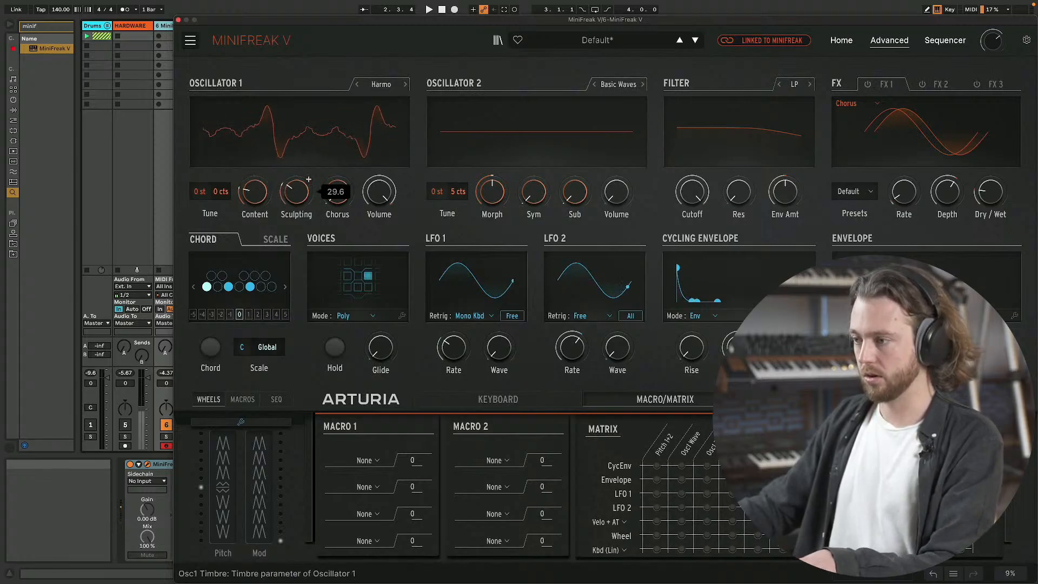
- Try Oscillator 1's KarplusStr type, and switch it to VAnalog with Detune and Shape adjusted
{"action": "left_click", "coordinate": [382, 84]}
{"action": "left_click", "coordinate": [401, 158]}
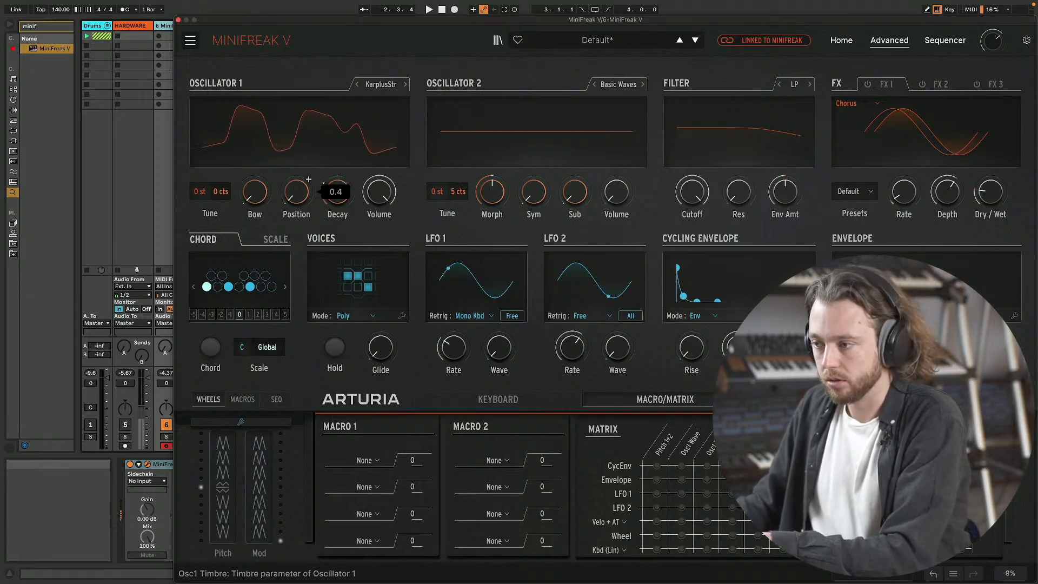
{"action": "left_click", "coordinate": [406, 85]}
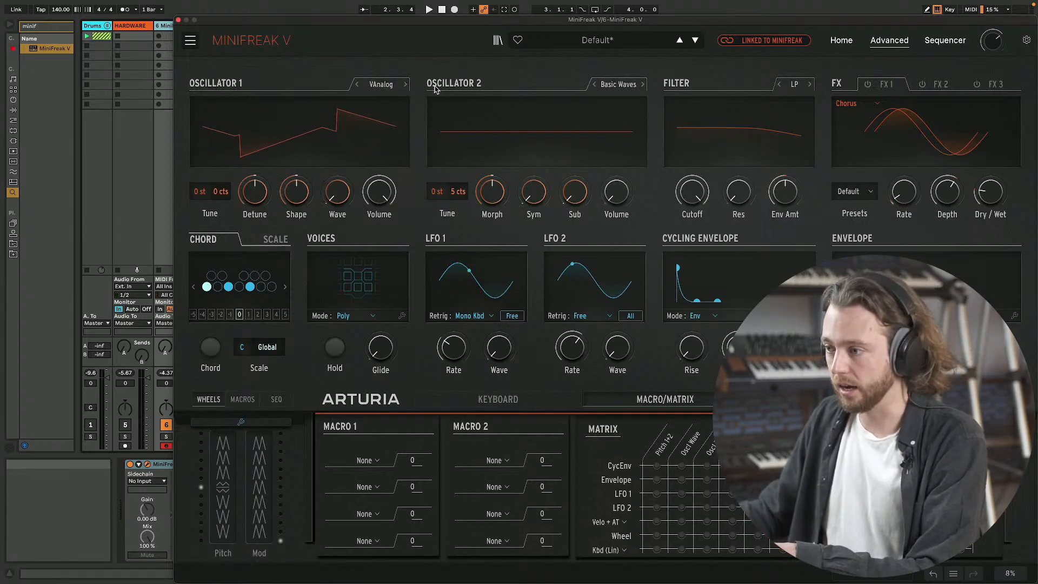
{"action": "left_click_drag", "start_coordinate": [255, 191], "coordinate": [338, 199]}
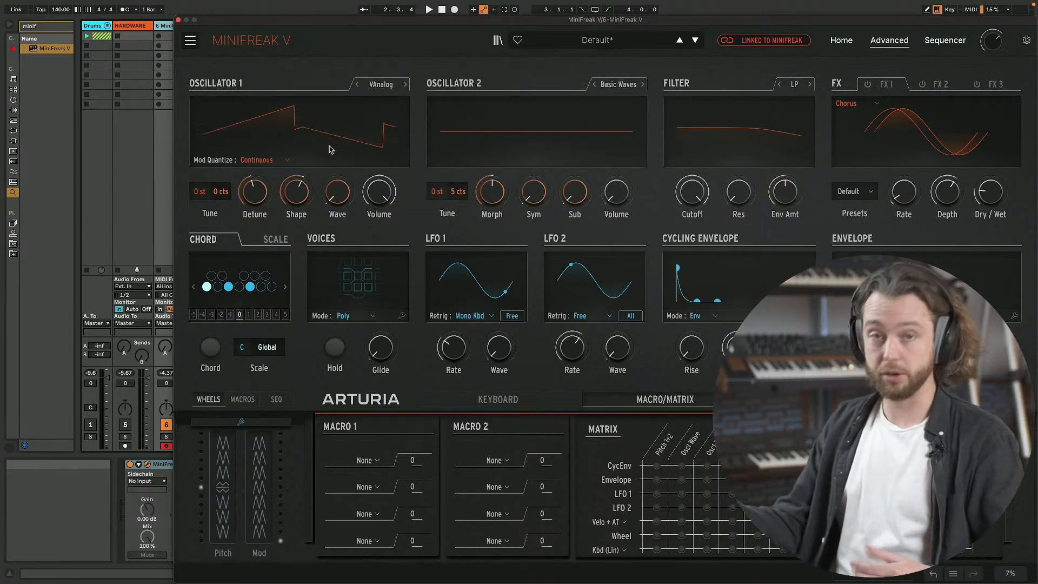
- Switch Oscillator 1 to the Bass type and try small amounts of Saturate
{"action": "left_click", "coordinate": [380, 85]}
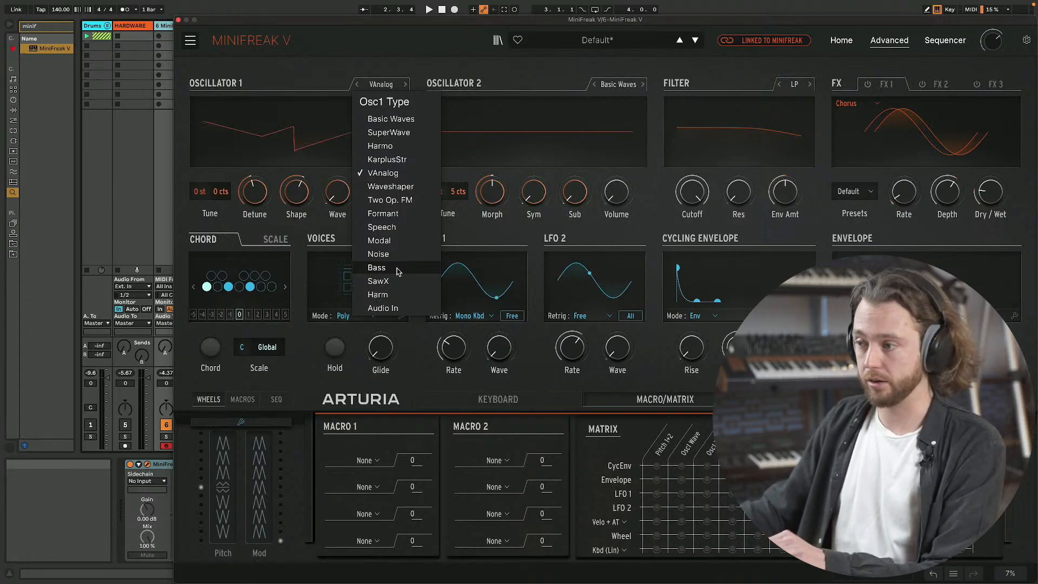
{"action": "left_click", "coordinate": [377, 269]}
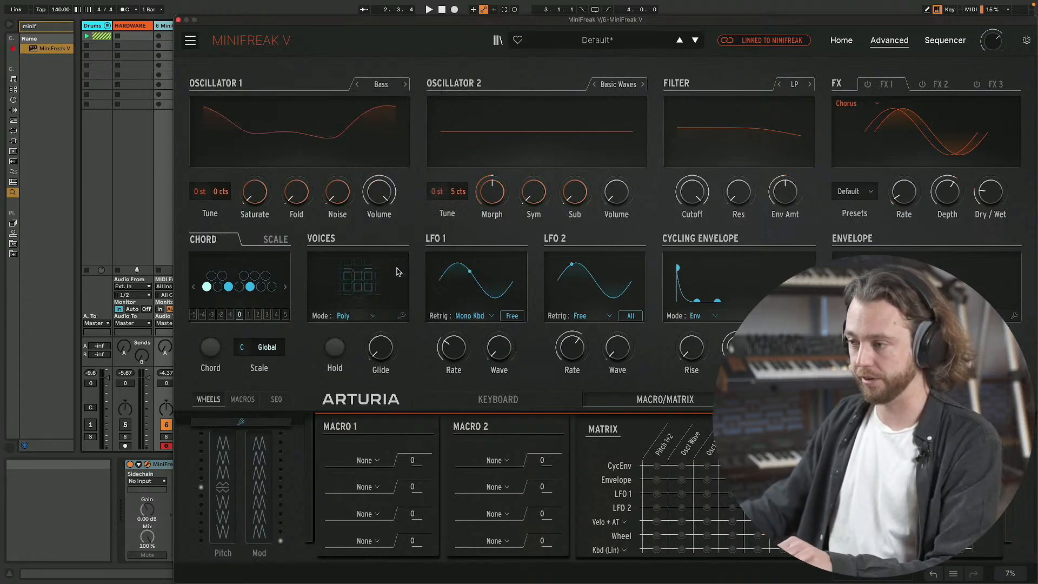
{"action": "mouse_move", "coordinate": [256, 200]}
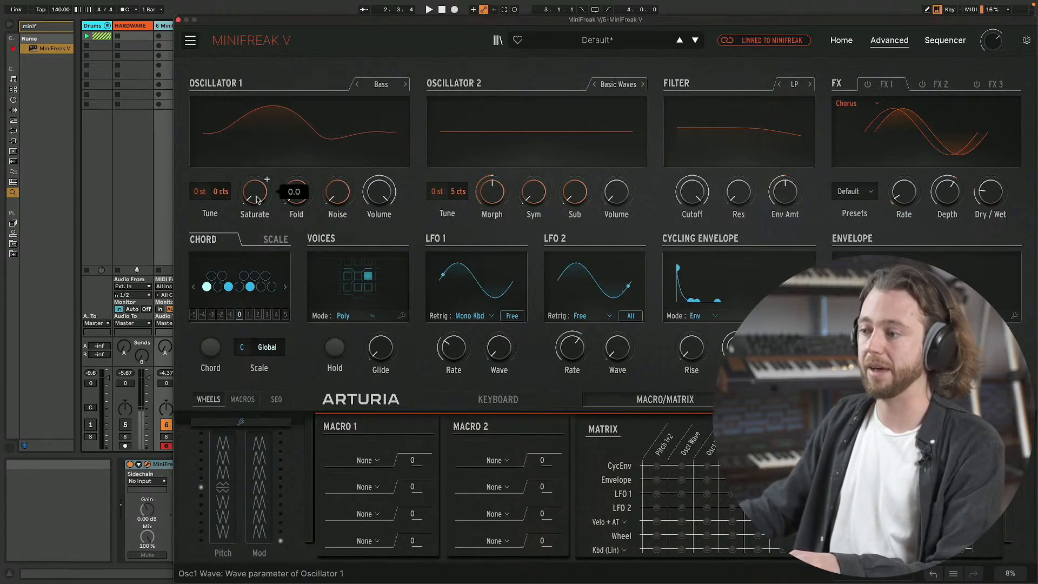
{"action": "left_click_drag", "start_coordinate": [258, 198], "coordinate": [258, 197]}
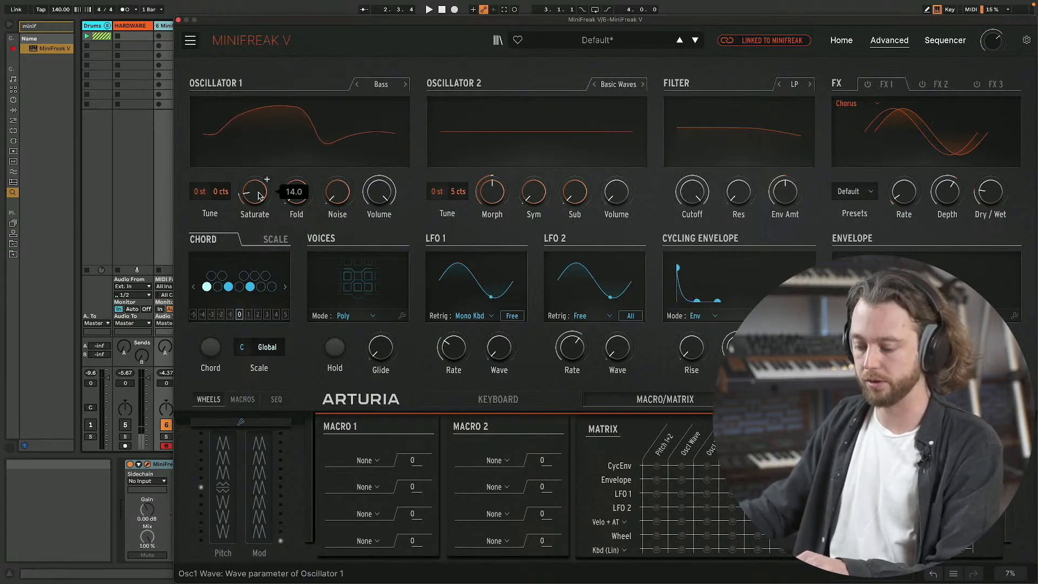
{"action": "double_click", "coordinate": [257, 195]}
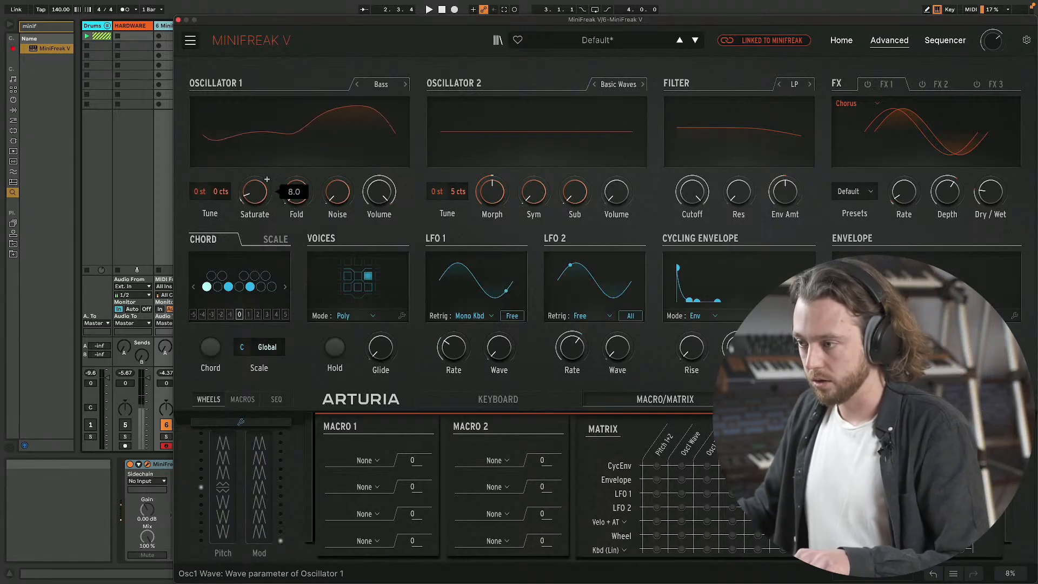
- Sweep Oscillator 1's Saturate, Fold and Noise, ending with Saturate and Noise at minimum and Fold slightly raised
{"action": "left_click_drag", "start_coordinate": [257, 195], "coordinate": [297, 168]}
{"action": "left_click_drag", "start_coordinate": [330, 203], "coordinate": [330, 109]}
{"action": "left_click_drag", "start_coordinate": [333, 200], "coordinate": [333, 266]}
{"action": "left_click_drag", "start_coordinate": [255, 195], "coordinate": [255, 121]}
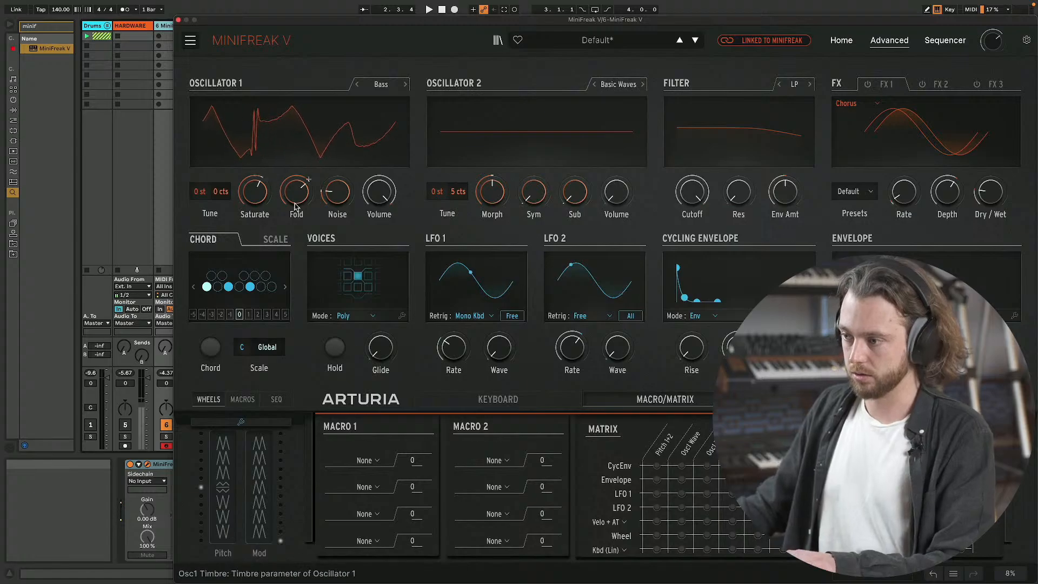
{"action": "left_click_drag", "start_coordinate": [296, 194], "coordinate": [297, 223]}
{"action": "left_click_drag", "start_coordinate": [335, 193], "coordinate": [336, 209]}
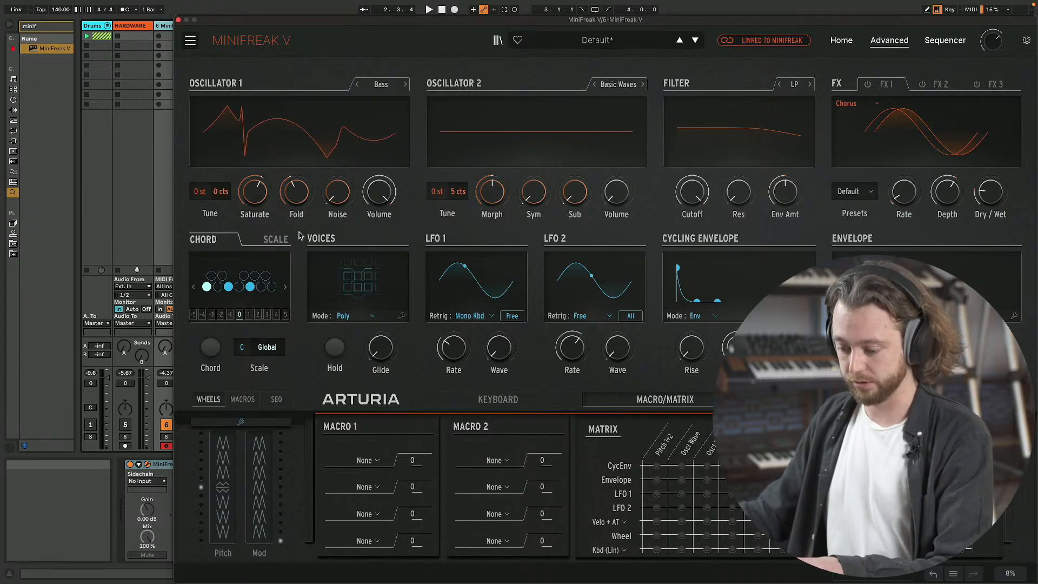
{"action": "mouse_move", "coordinate": [262, 197]}
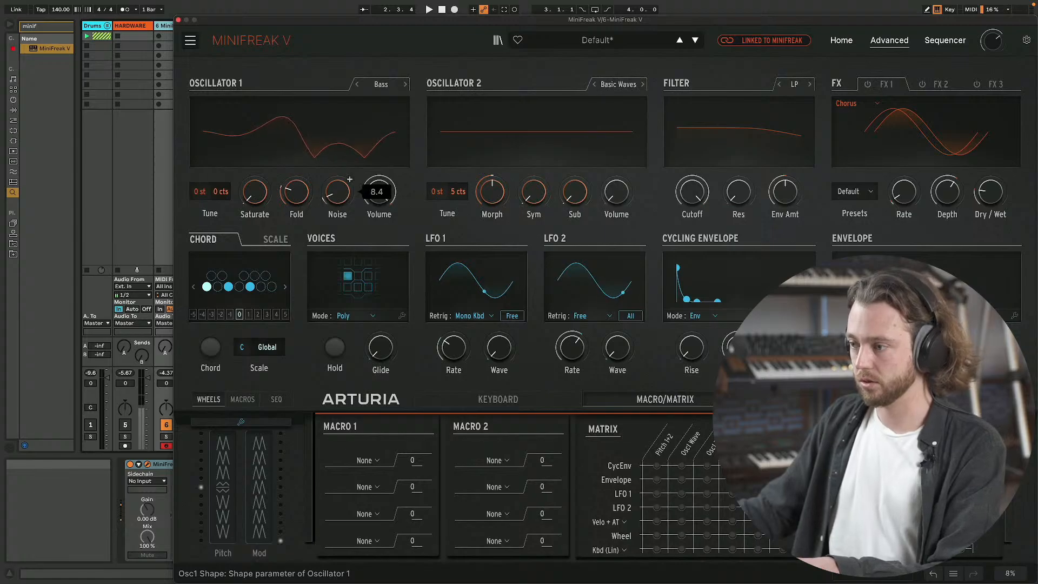
{"action": "mouse_move", "coordinate": [298, 190]}
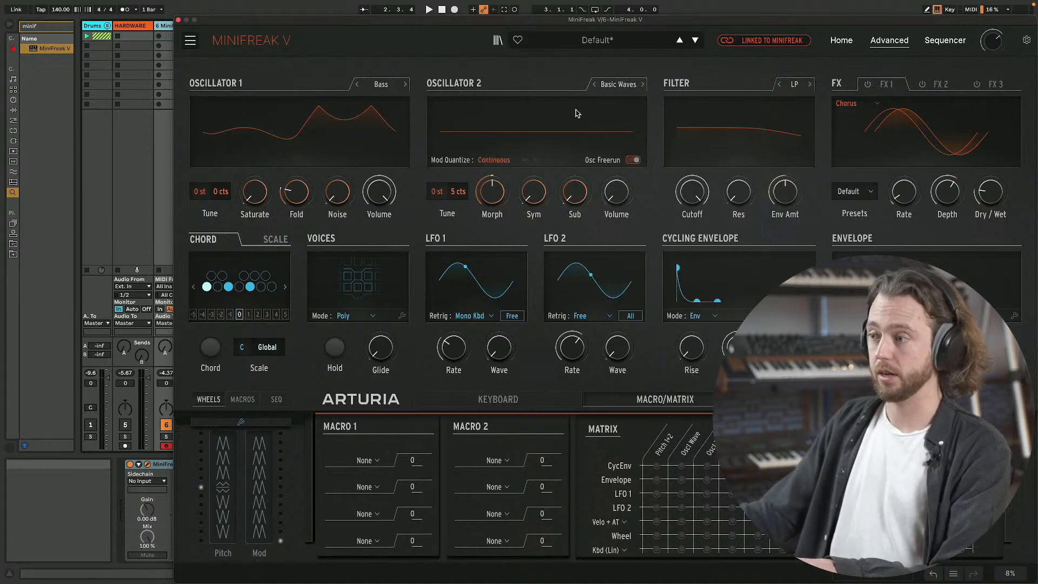
- Set Oscillator 2 to SuperWave, tuned to 12 st and at full volume
{"action": "left_click_drag", "start_coordinate": [617, 191], "coordinate": [616, 165]}
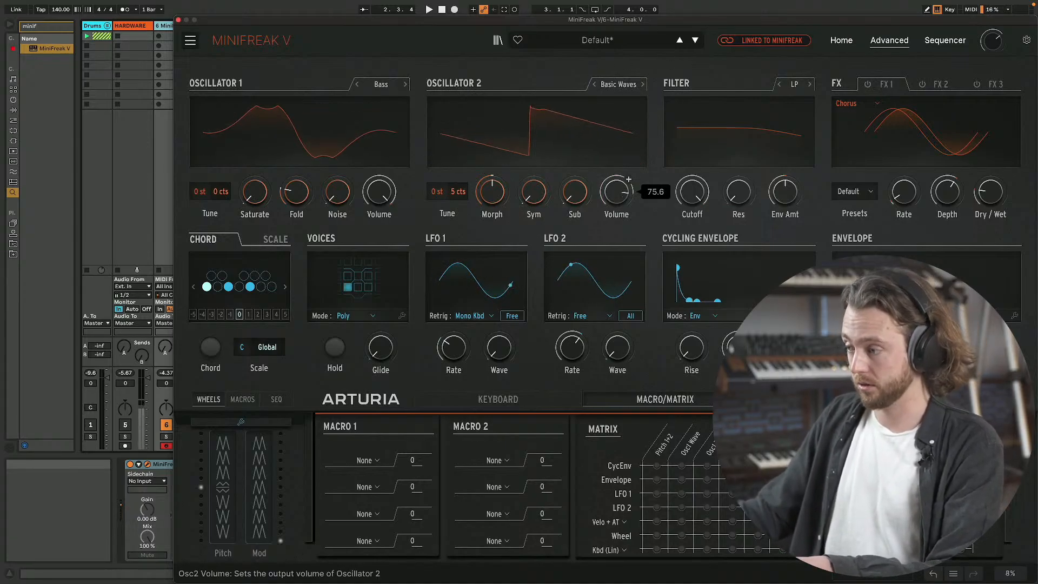
{"action": "left_click_drag", "start_coordinate": [437, 191], "coordinate": [437, 172]}
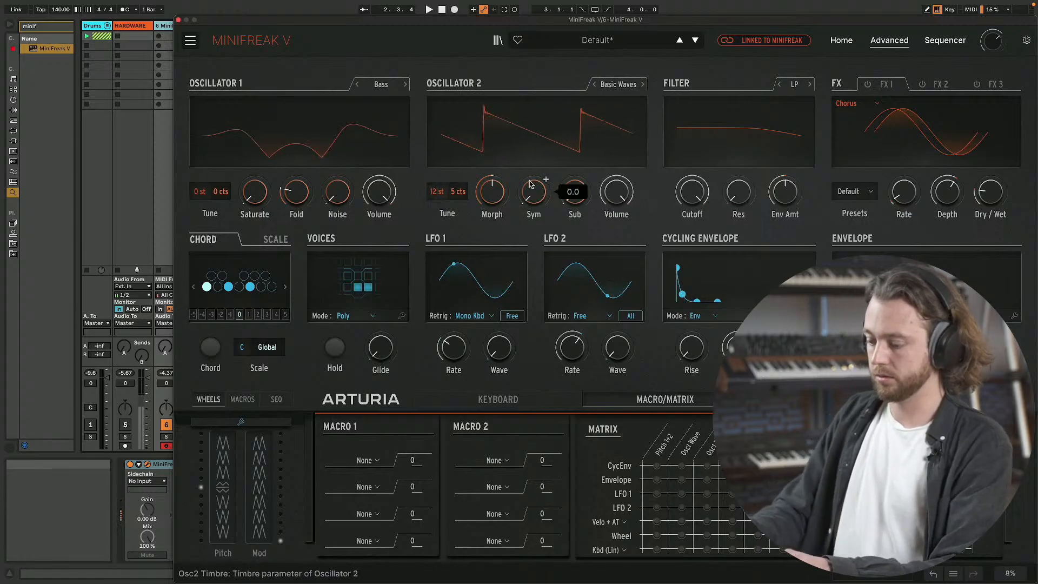
{"action": "left_click", "coordinate": [642, 84]}
{"action": "left_click_drag", "start_coordinate": [617, 193], "coordinate": [617, 224]}
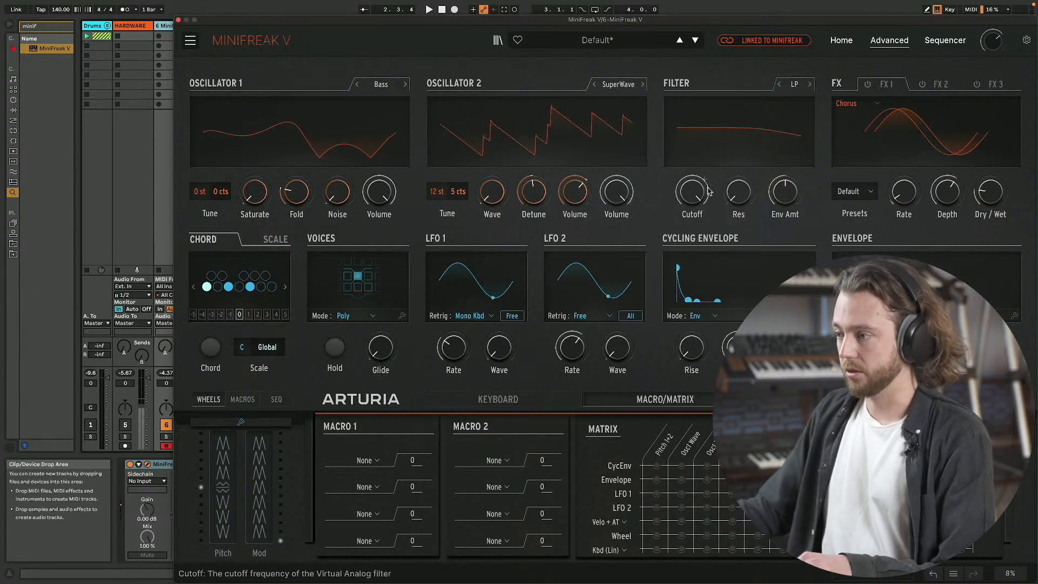
- Try the filter's LP, BP and HP types in turn while adjusting Cutoff and Resonance, ending on HP with Cutoff about 30
{"action": "left_click_drag", "start_coordinate": [692, 192], "coordinate": [738, 157]}
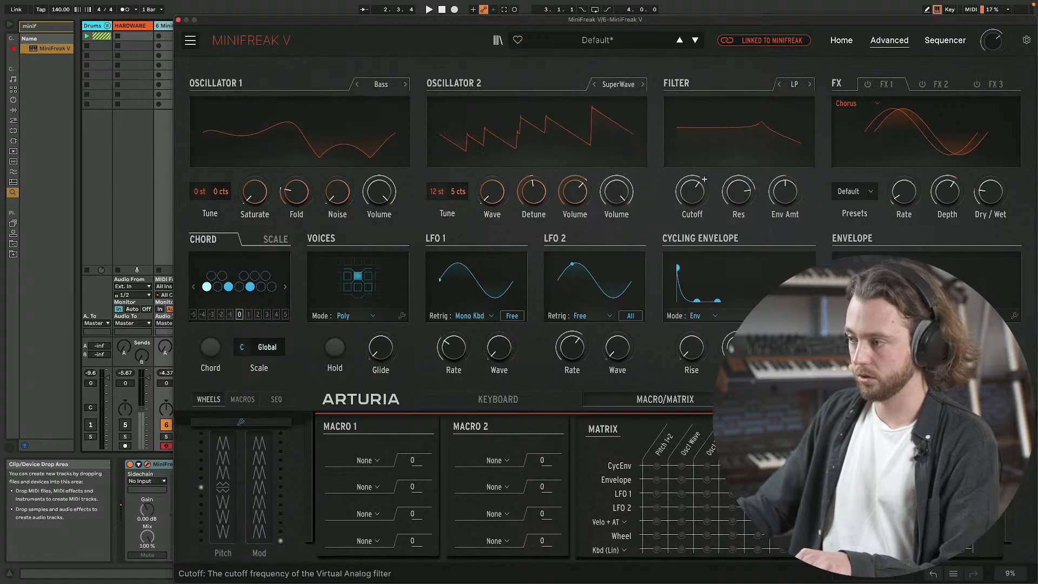
{"action": "left_click_drag", "start_coordinate": [692, 192], "coordinate": [739, 235]}
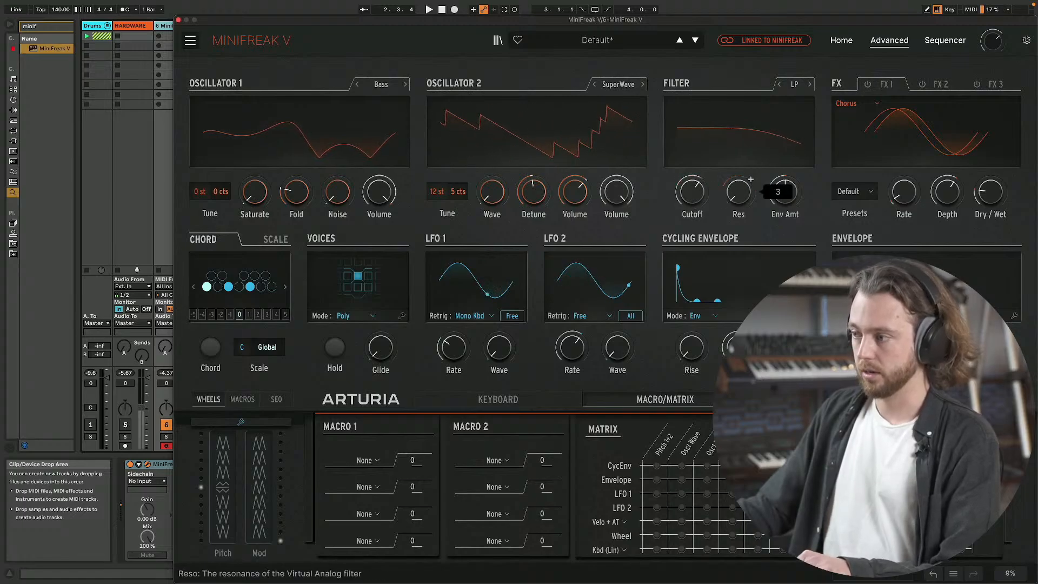
{"action": "left_click", "coordinate": [809, 84]}
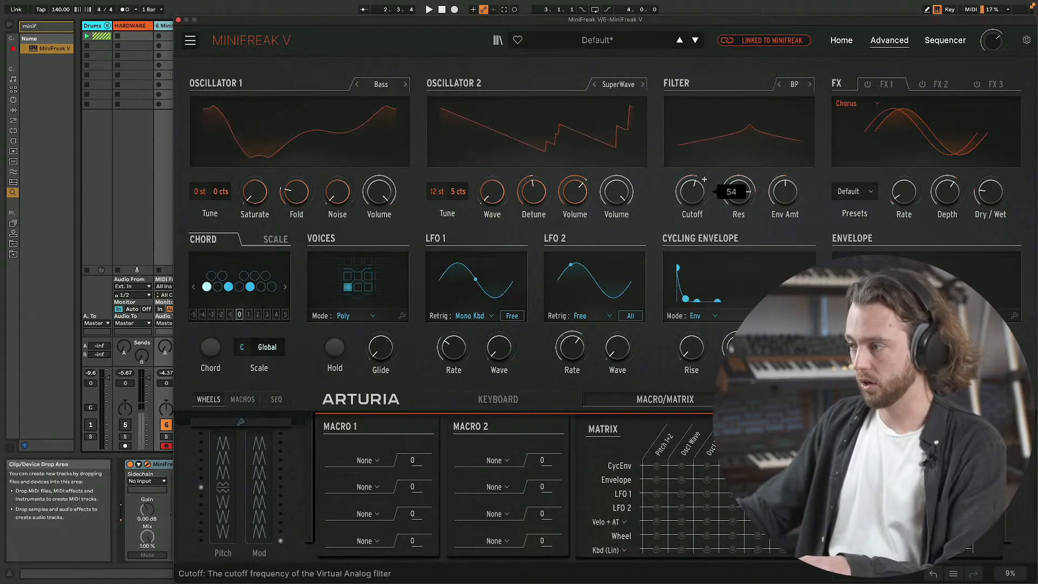
{"action": "left_click", "coordinate": [809, 84]}
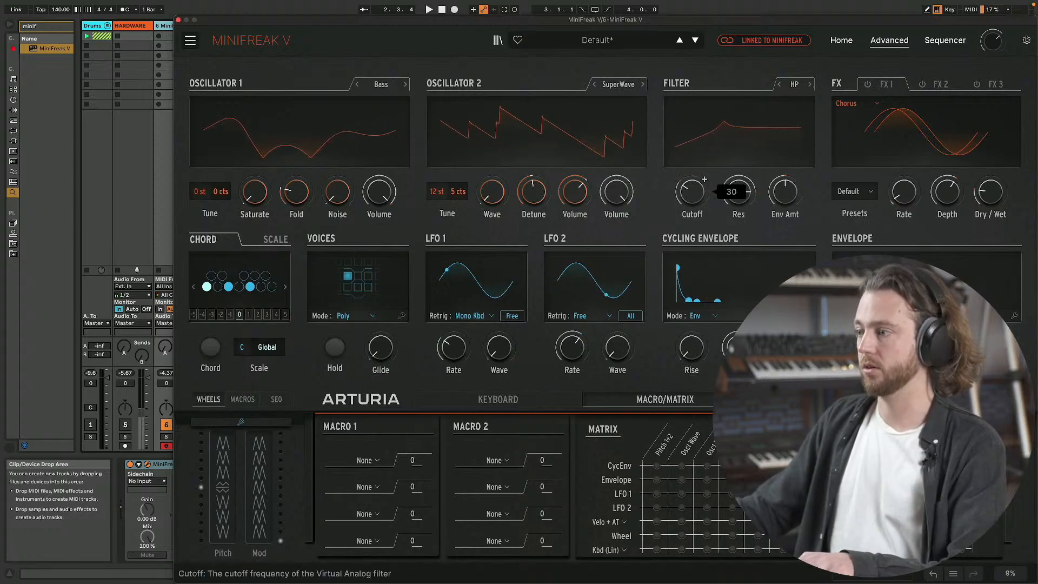
- Return the filter to LP and set the voices to Mono mode with Legato enabled
{"action": "left_click", "coordinate": [778, 84]}
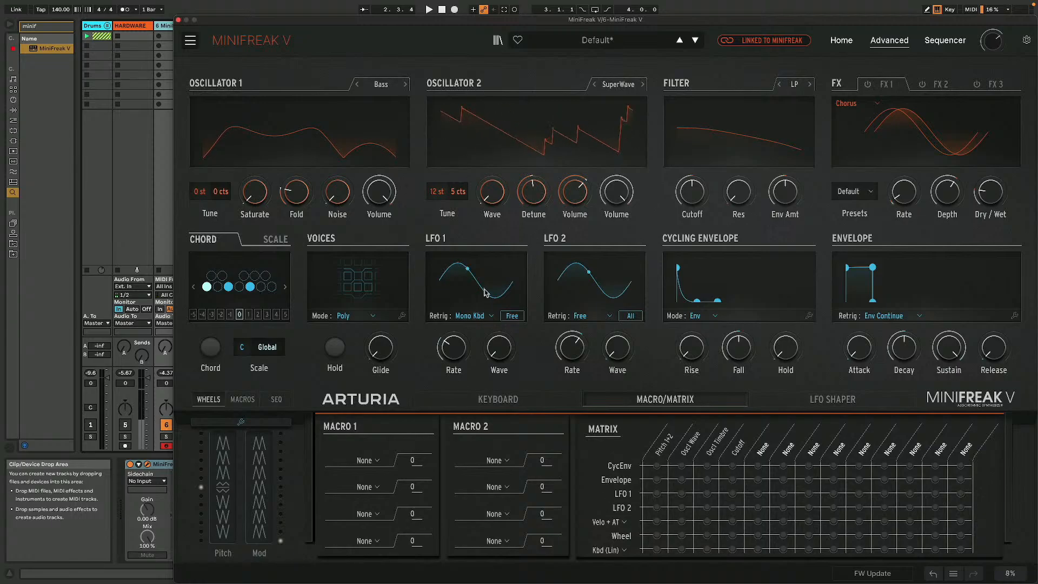
{"action": "left_click", "coordinate": [404, 316]}
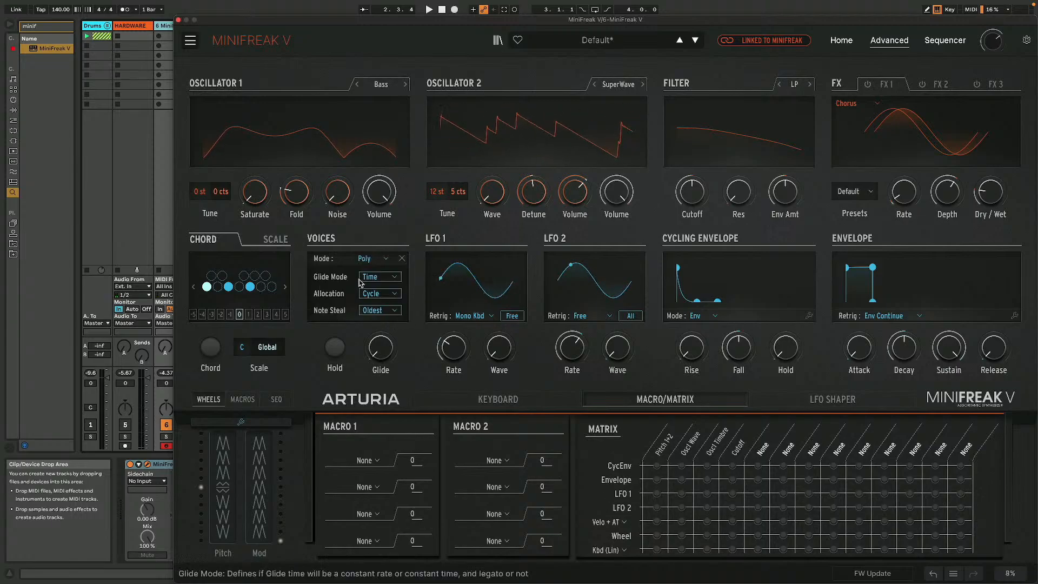
{"action": "left_click", "coordinate": [377, 265]}
{"action": "left_click", "coordinate": [388, 293]}
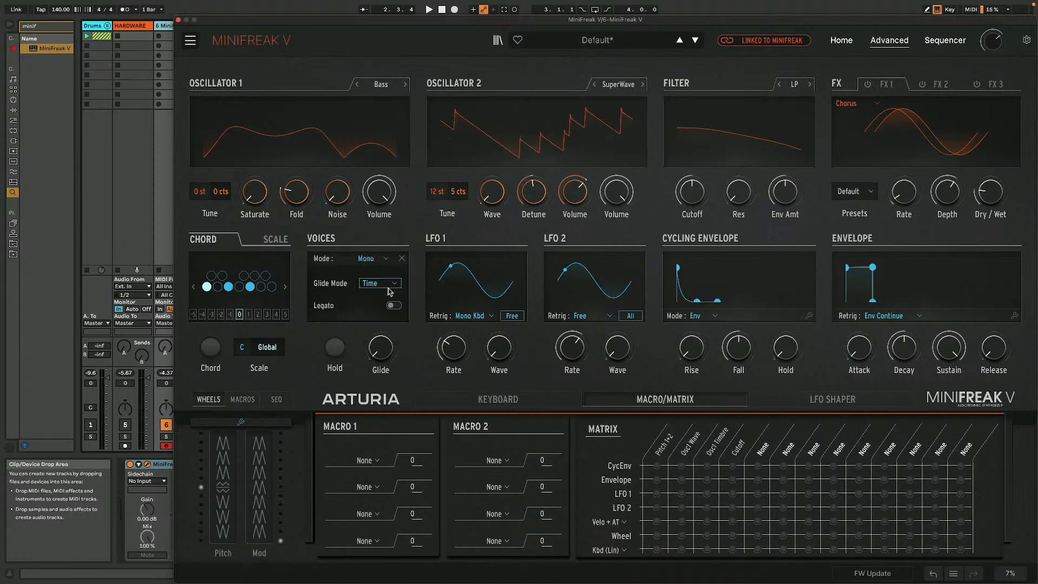
{"action": "left_click", "coordinate": [394, 306]}
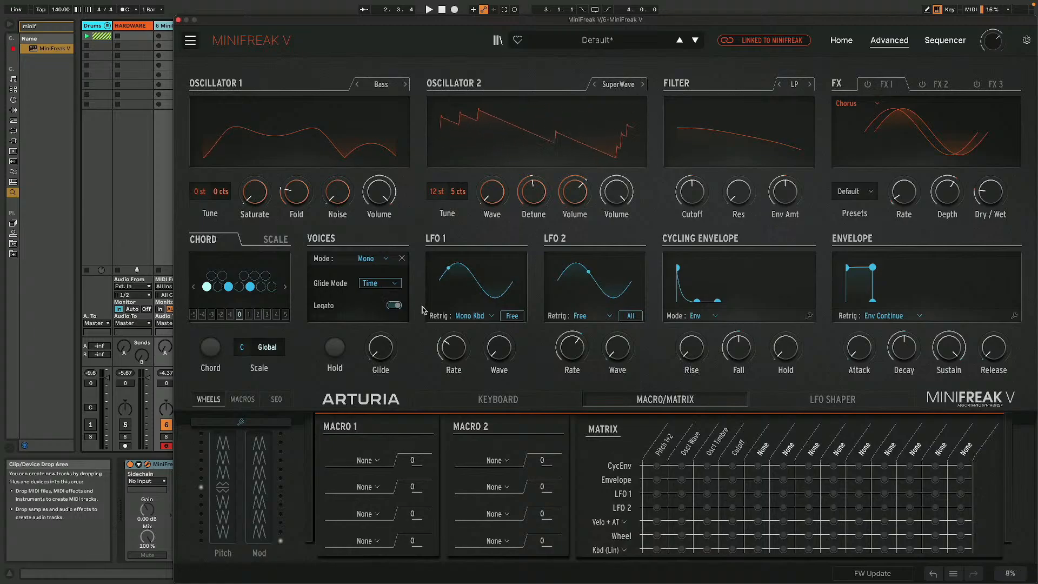
{"action": "left_click", "coordinate": [402, 259]}
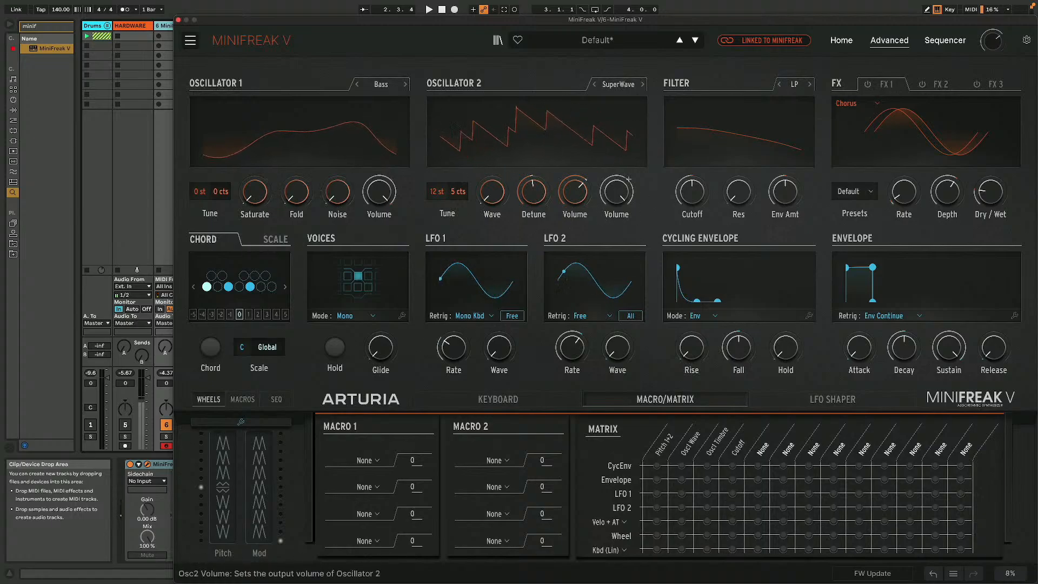
- Turn Oscillator 2's output volume down to zero and test Oscillator 1's Saturate, leaving it at 0.0
{"action": "left_click_drag", "start_coordinate": [616, 193], "coordinate": [616, 302]}
{"action": "mouse_move", "coordinate": [257, 202]}
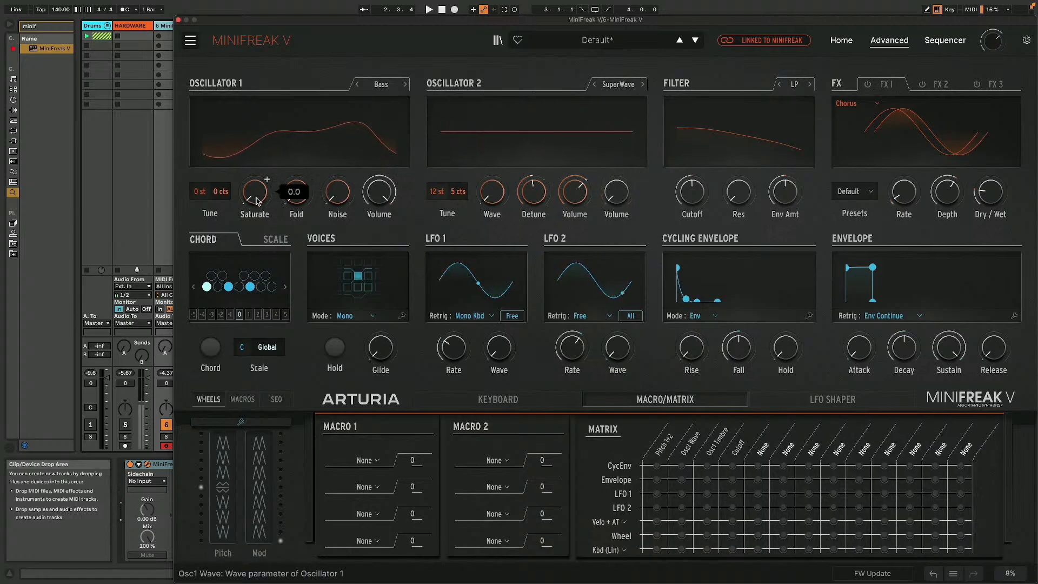
{"action": "left_click_drag", "start_coordinate": [254, 192], "coordinate": [296, 192]}
{"action": "mouse_move", "coordinate": [263, 179]}
- Set the Cycling Envelope's retrigger source to Legato Kbd and lengthen its Fall slightly
{"action": "left_click", "coordinate": [809, 316]}
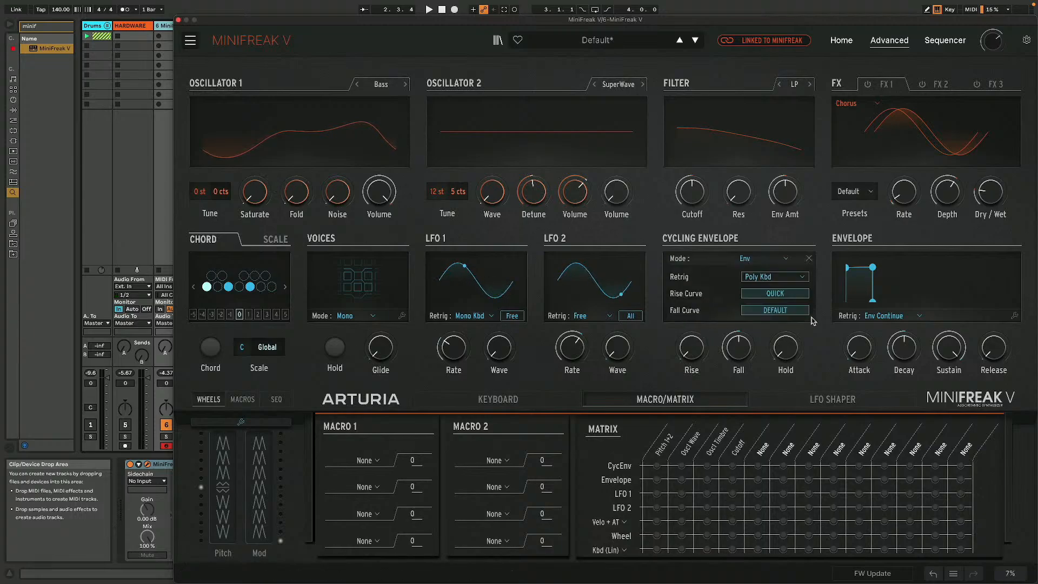
{"action": "left_click", "coordinate": [804, 277]}
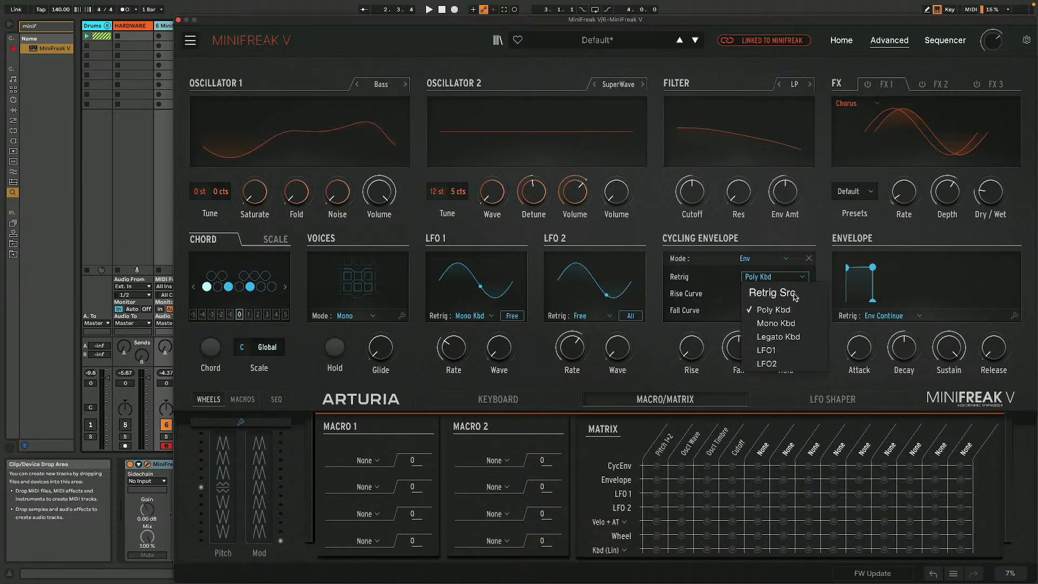
{"action": "left_click", "coordinate": [806, 341]}
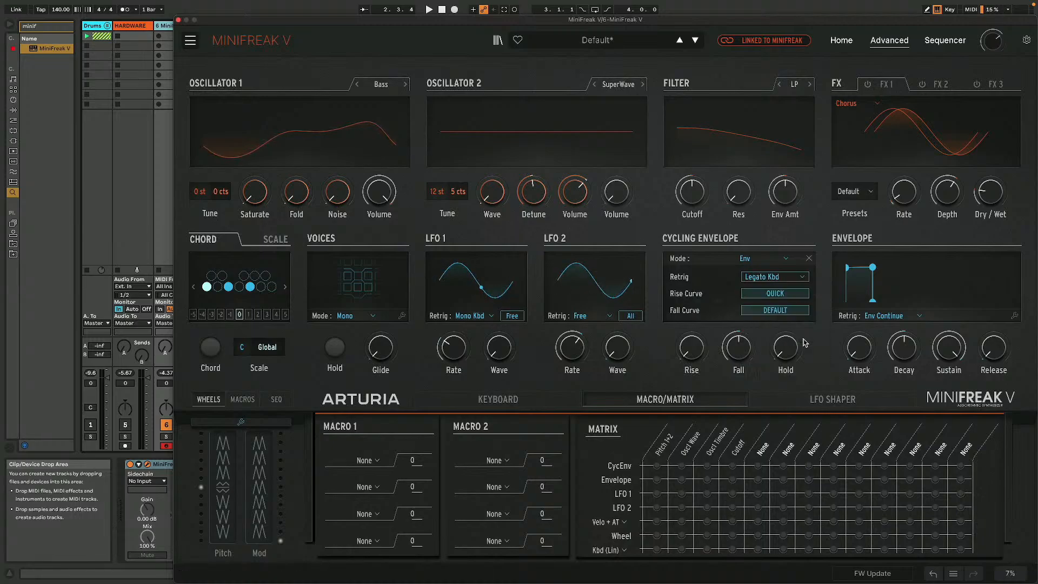
{"action": "left_click", "coordinate": [809, 259]}
{"action": "left_click_drag", "start_coordinate": [739, 350], "coordinate": [743, 346]}
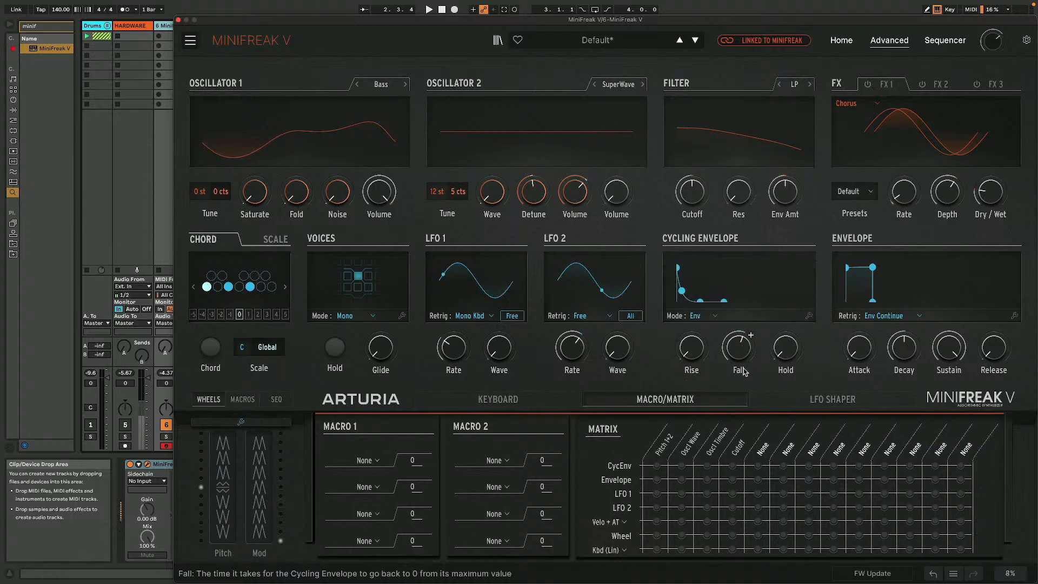
- Route the Cycling Envelope to Oscillator 1's Wave in the modulation matrix and recheck the envelope's retrigger settings
{"action": "left_click_drag", "start_coordinate": [269, 184], "coordinate": [272, 172]}
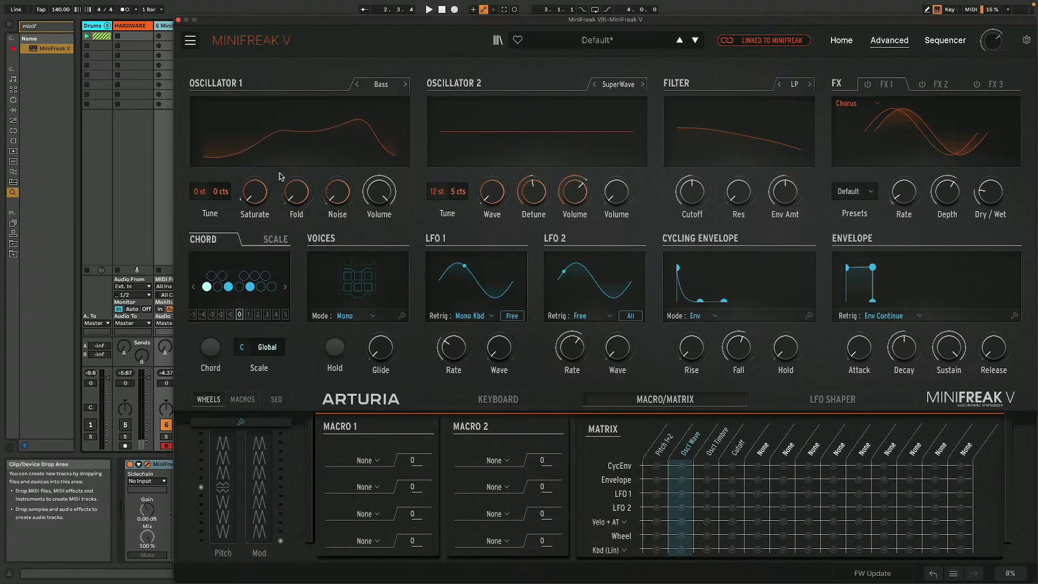
{"action": "left_click", "coordinate": [683, 466]}
{"action": "left_click_drag", "start_coordinate": [682, 465], "coordinate": [681, 467]}
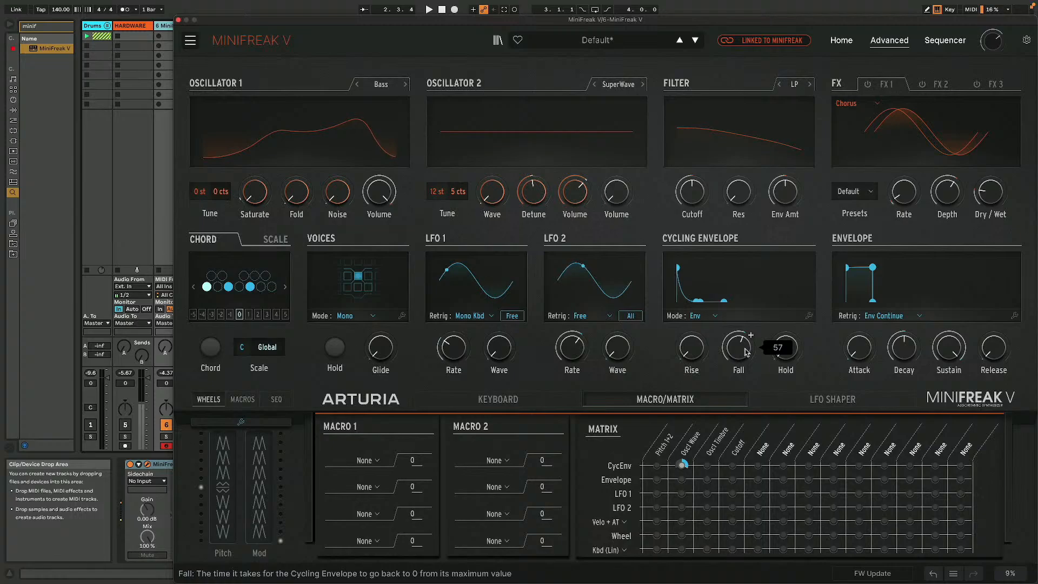
{"action": "left_click", "coordinate": [809, 316]}
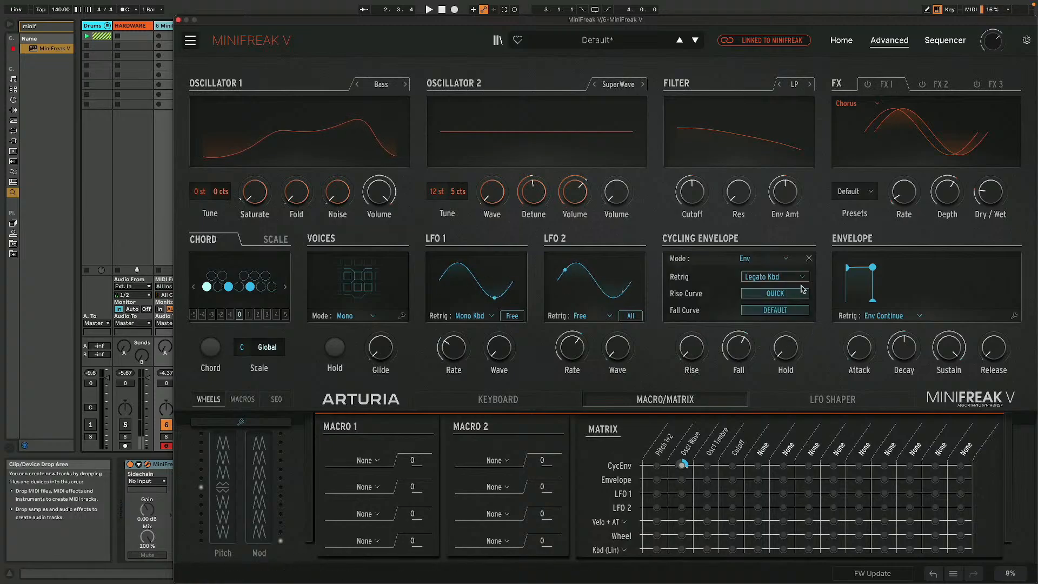
{"action": "left_click", "coordinate": [809, 258]}
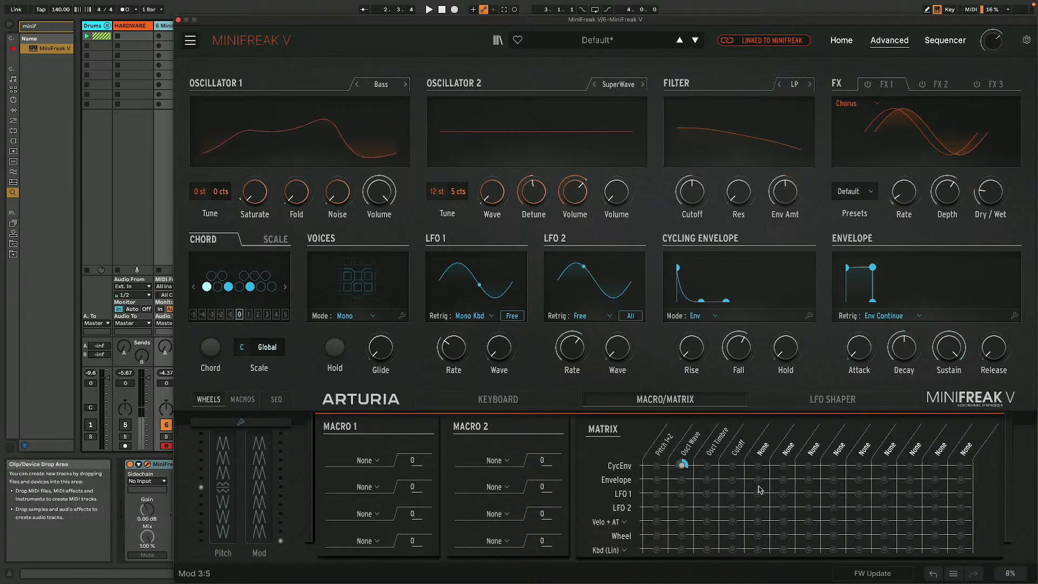
- Modulate Oscillator 1's Timbre by a small amount and the filter Cutoff by about 54.8 from the Cycling Envelope
{"action": "mouse_move", "coordinate": [301, 196]}
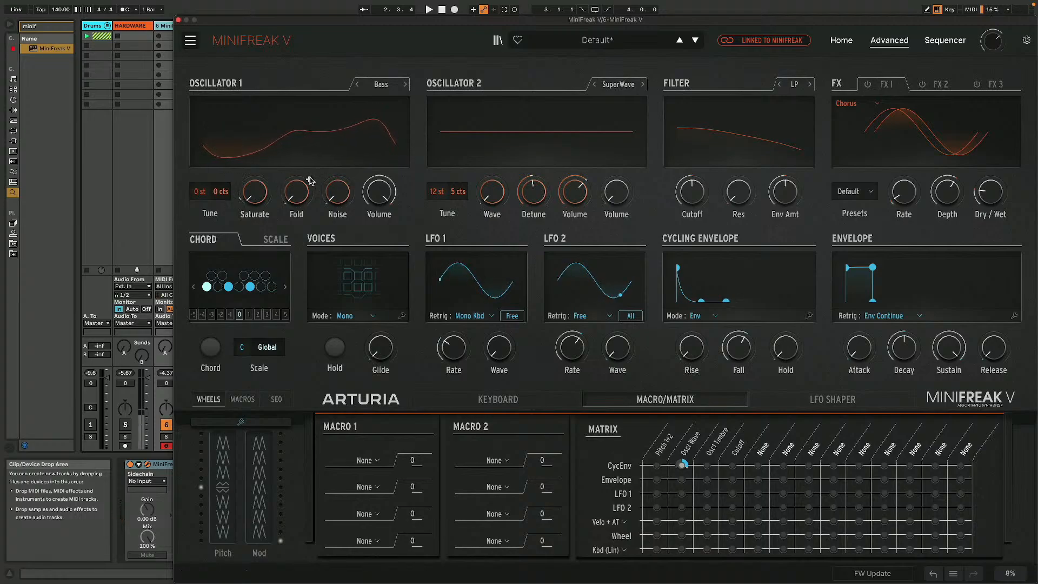
{"action": "left_click_drag", "start_coordinate": [707, 465], "coordinate": [707, 454]}
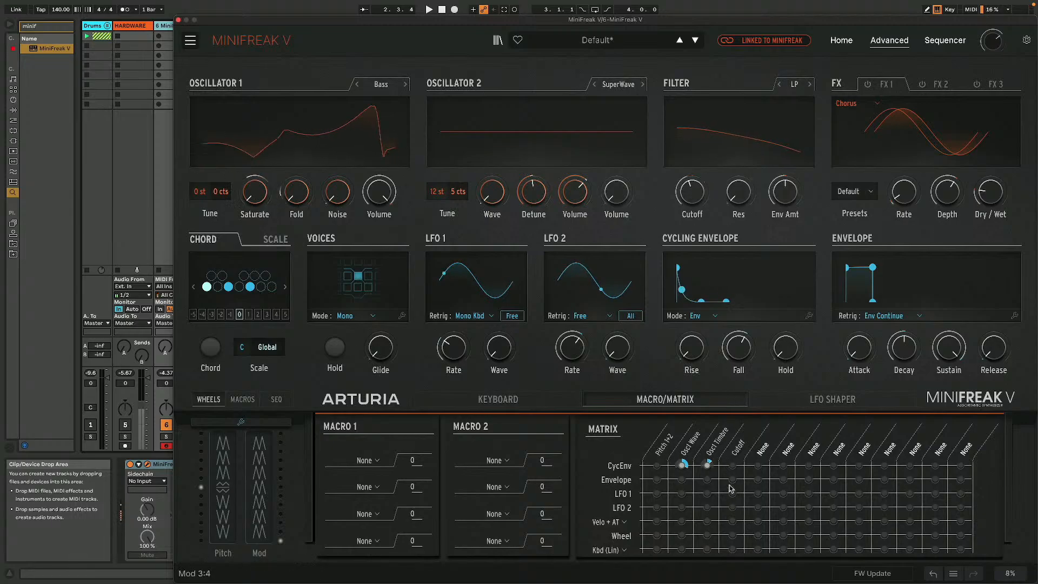
{"action": "left_click_drag", "start_coordinate": [733, 465], "coordinate": [732, 443]}
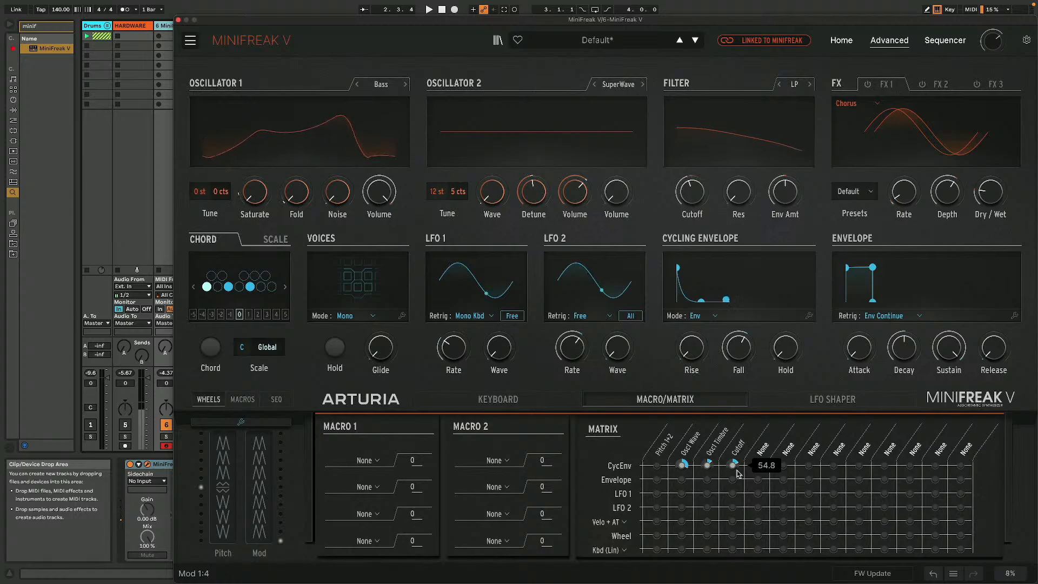
- Route LFO 2 lightly to the filter Cutoff and run the LFO in Free rate mode at about 41
{"action": "mouse_move", "coordinate": [476, 144]}
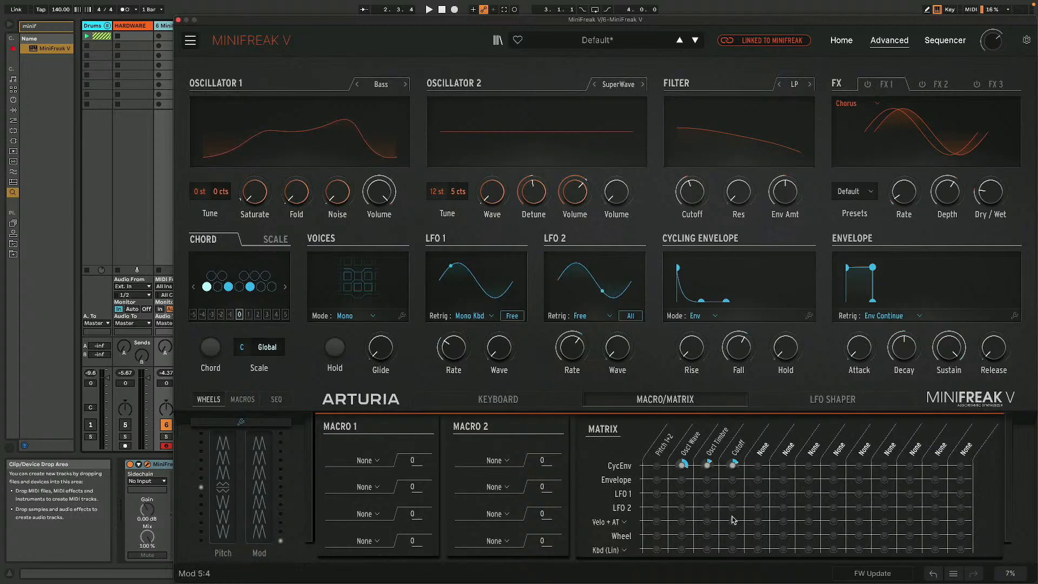
{"action": "left_click_drag", "start_coordinate": [732, 507], "coordinate": [733, 502]}
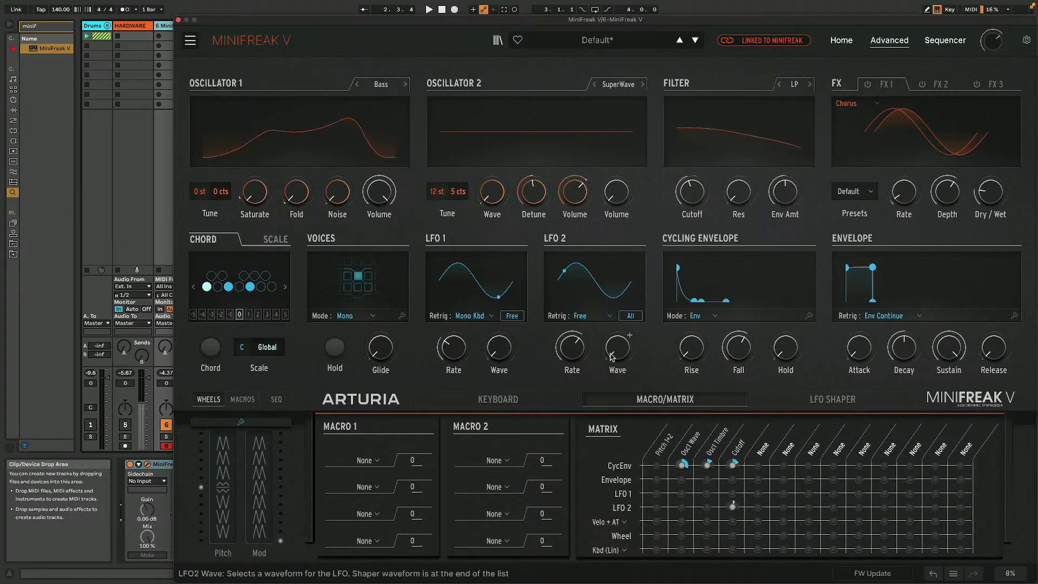
{"action": "mouse_move", "coordinate": [584, 336]}
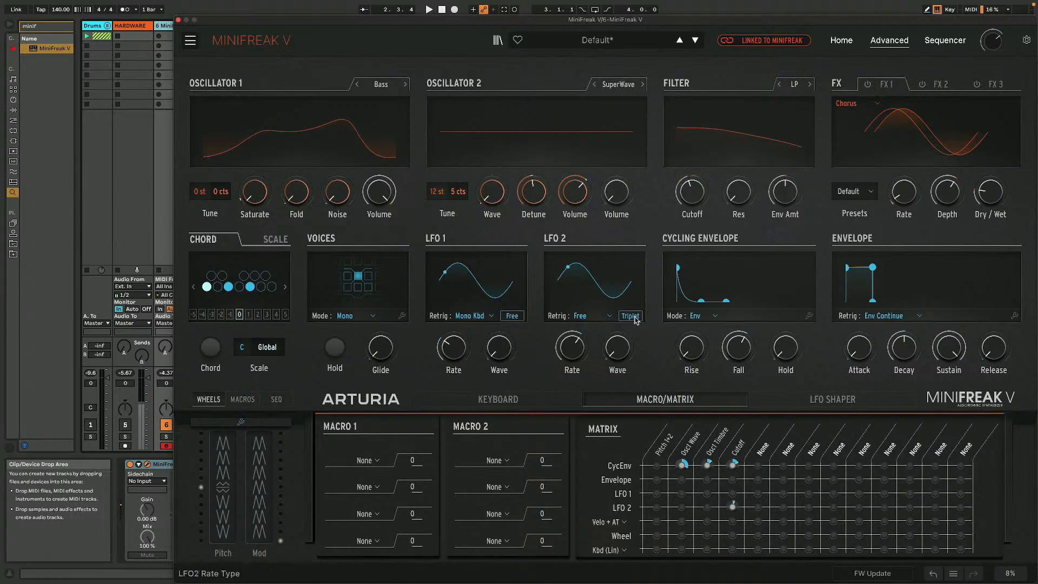
{"action": "left_click", "coordinate": [631, 316]}
{"action": "mouse_move", "coordinate": [584, 336]}
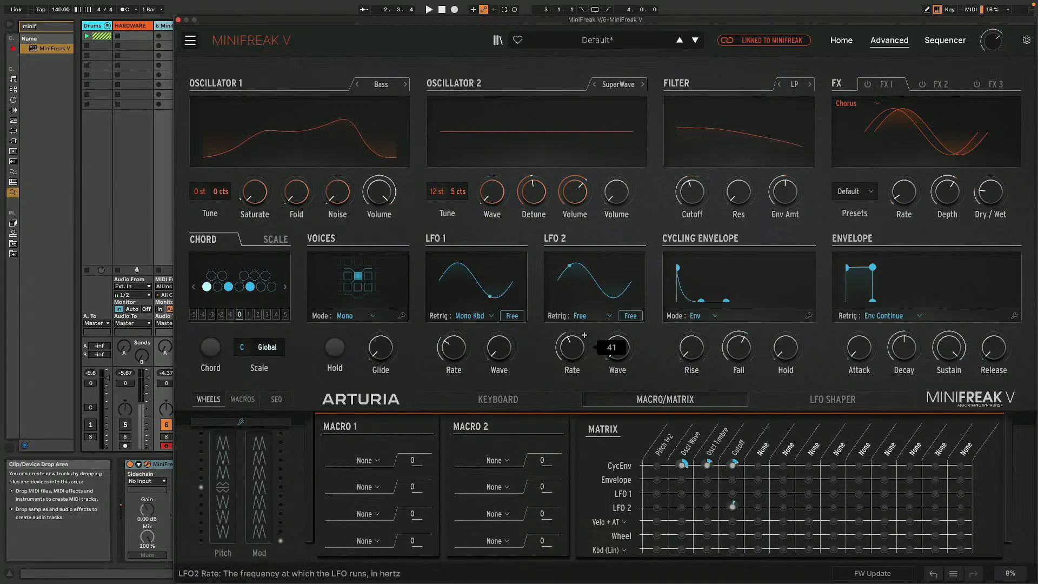
{"action": "left_click_drag", "start_coordinate": [561, 358], "coordinate": [561, 349]}
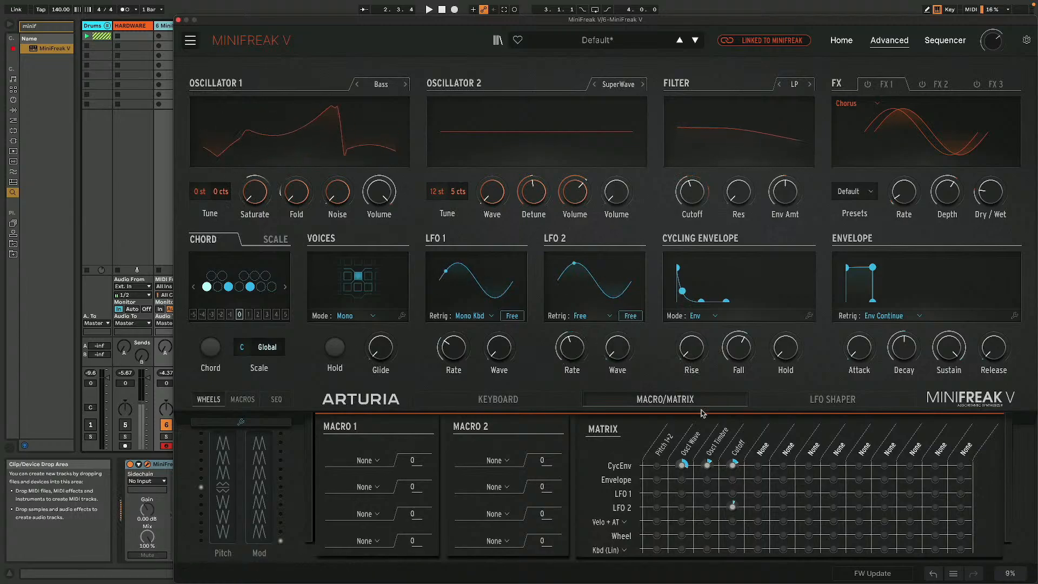
{"action": "mouse_move", "coordinate": [733, 509]}
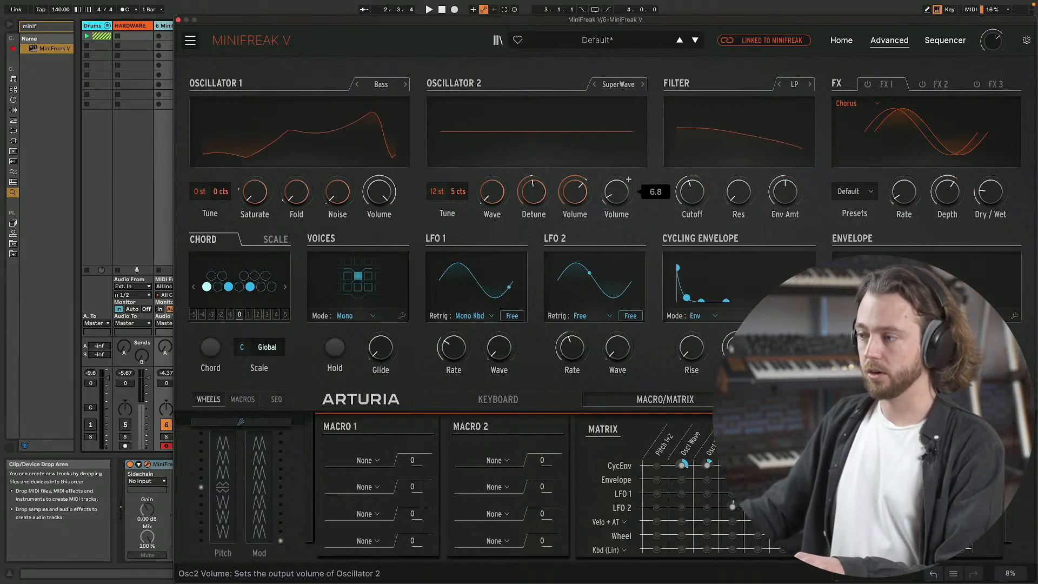
- Try Oscillator 2's volume, leave it at zero, and assign the mod wheel to Osc2 Volume and filter Cutoff
{"action": "mouse_move", "coordinate": [619, 190]}
{"action": "left_mouse_down"}
{"action": "mouse_move", "coordinate": [628, 179]}
{"action": "mouse_move", "coordinate": [622, 204]}
{"action": "left_mouse_up"}
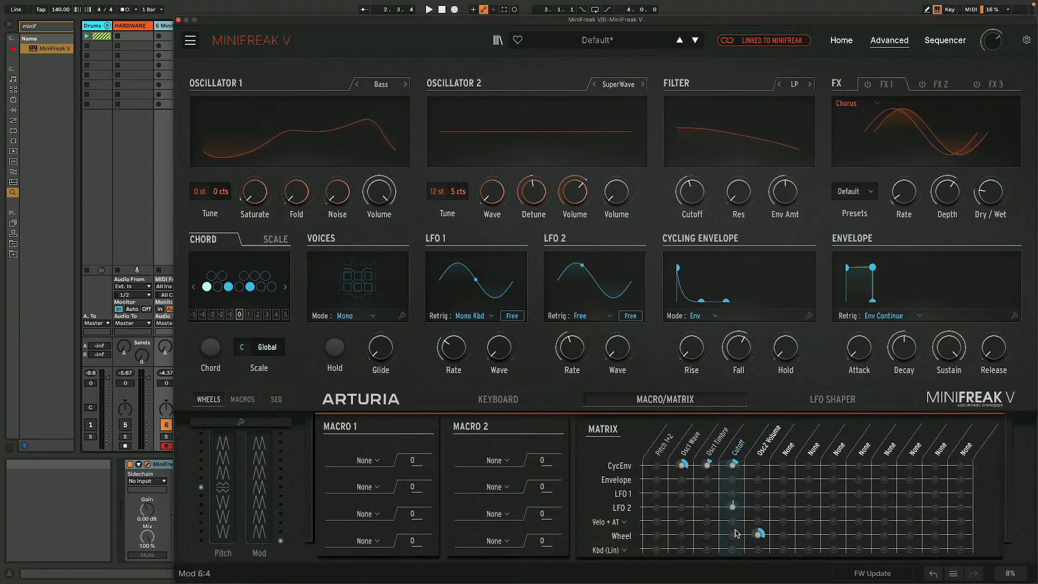
{"action": "left_click_drag", "start_coordinate": [733, 536], "coordinate": [732, 526]}
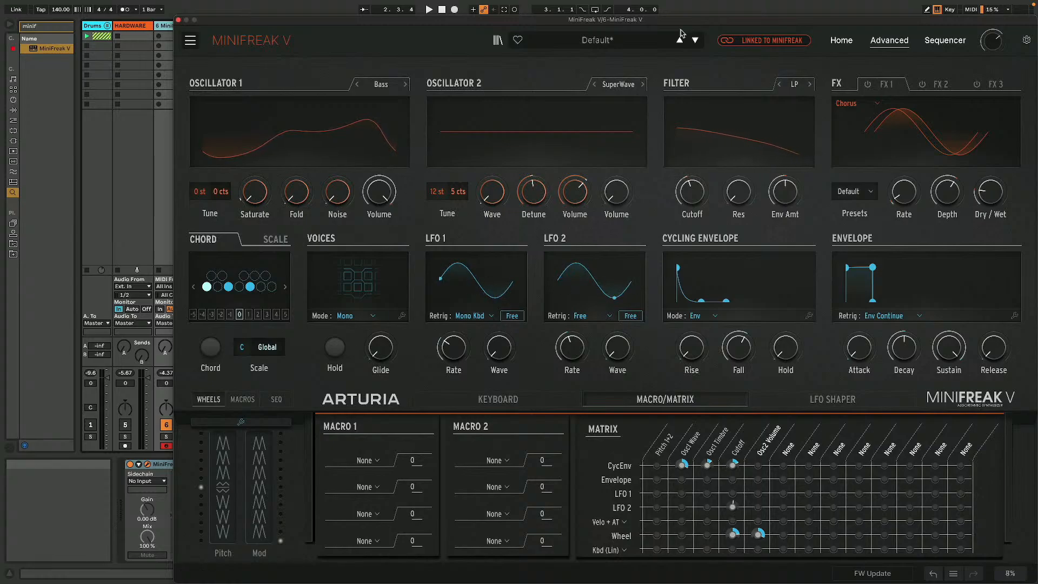
- Enable the FX 1 Chorus, set its Dry/Wet to 0.0 and assign the mod wheel to FX1 Amount
{"action": "left_click", "coordinate": [876, 90]}
{"action": "left_click_drag", "start_coordinate": [991, 192], "coordinate": [990, 154]}
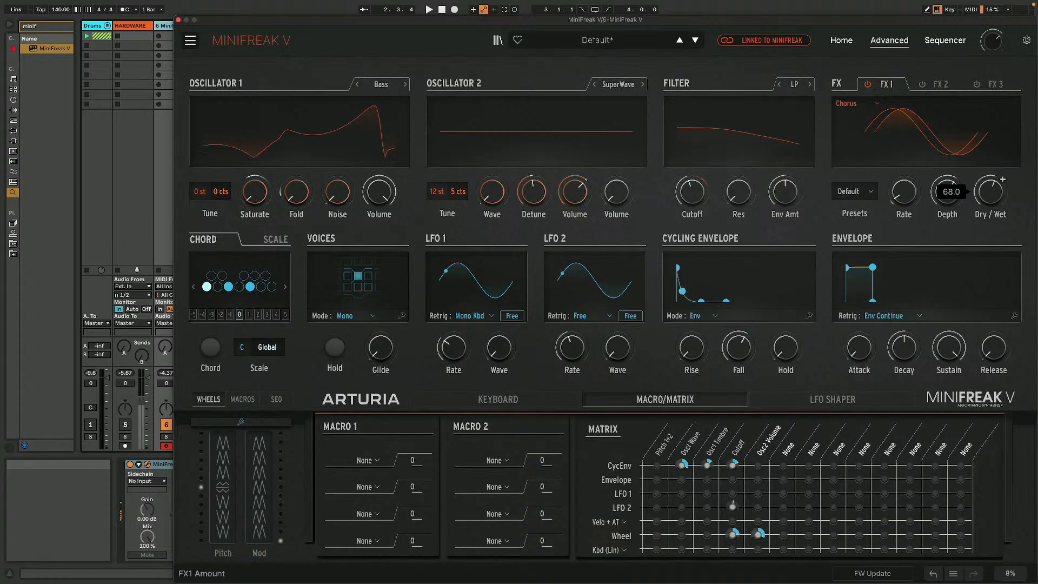
{"action": "double_click", "coordinate": [986, 198]}
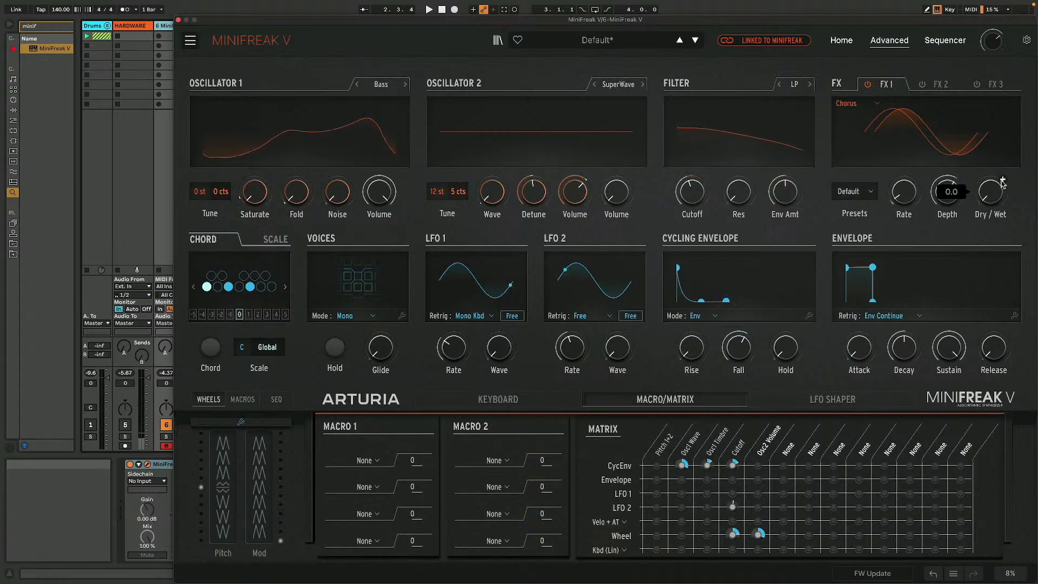
{"action": "left_click_drag", "start_coordinate": [1003, 179], "coordinate": [784, 535]}
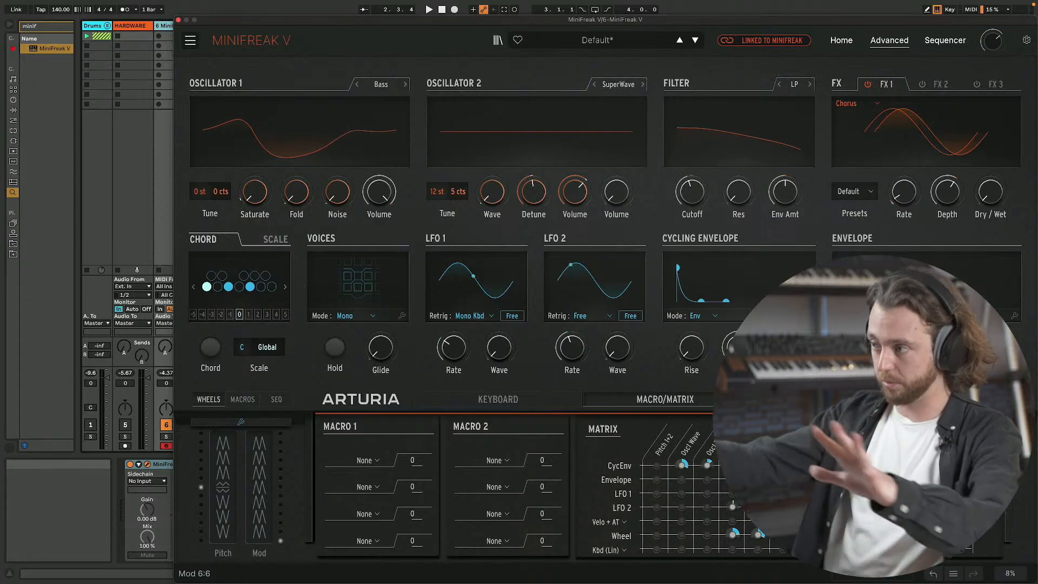
- Enable FX 2, try the Bit Crusher, and settle on the Distortion effect
{"action": "left_click", "coordinate": [934, 91]}
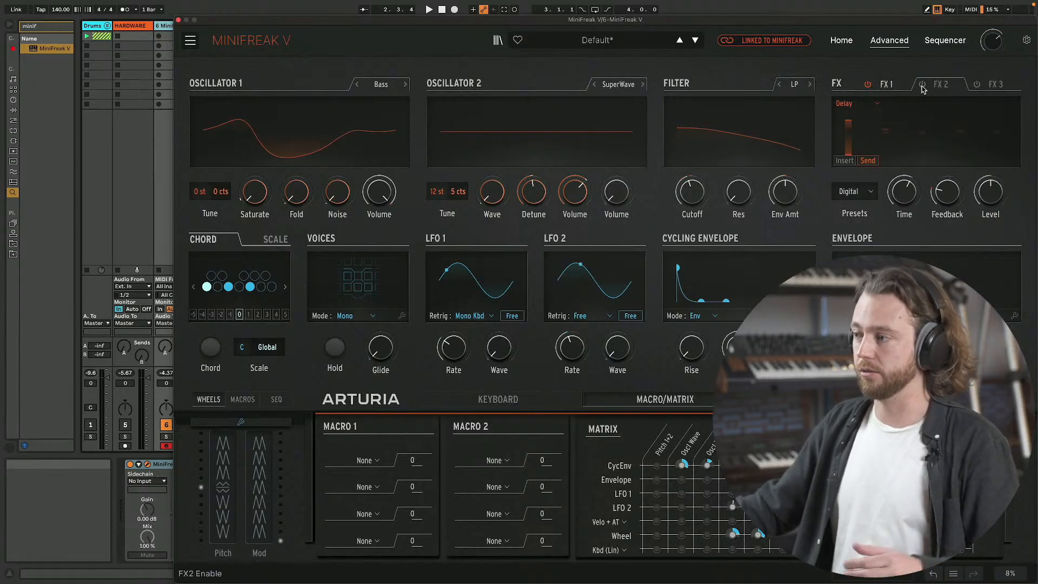
{"action": "left_click", "coordinate": [922, 84]}
{"action": "left_click", "coordinate": [847, 105]}
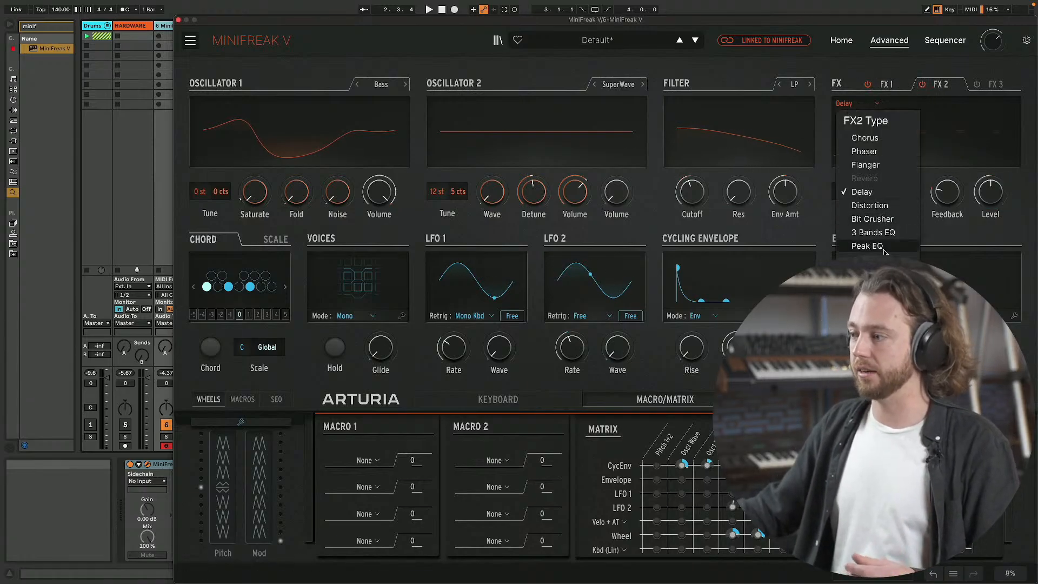
{"action": "left_click", "coordinate": [886, 217]}
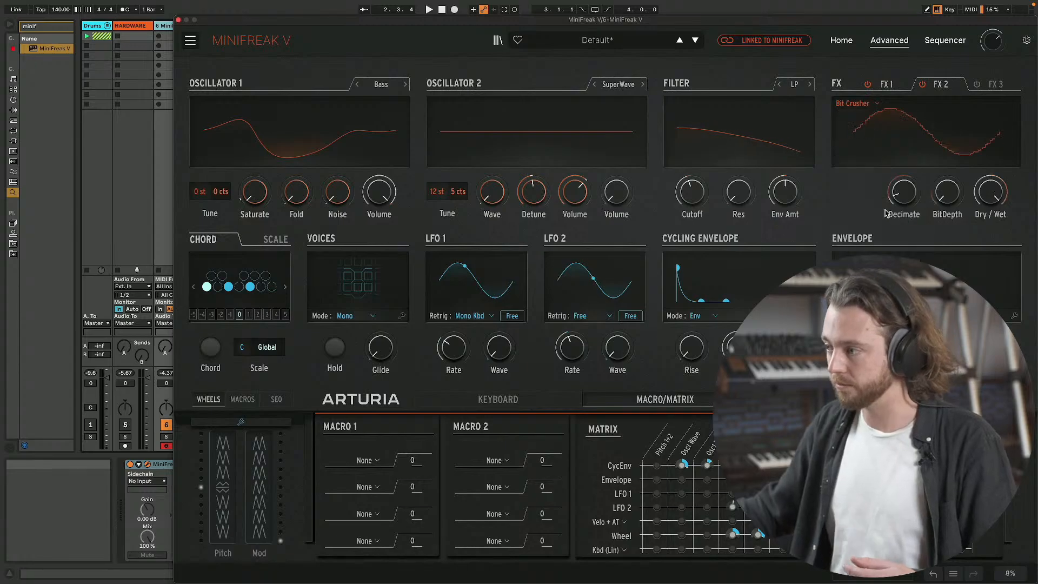
{"action": "left_click", "coordinate": [853, 104]}
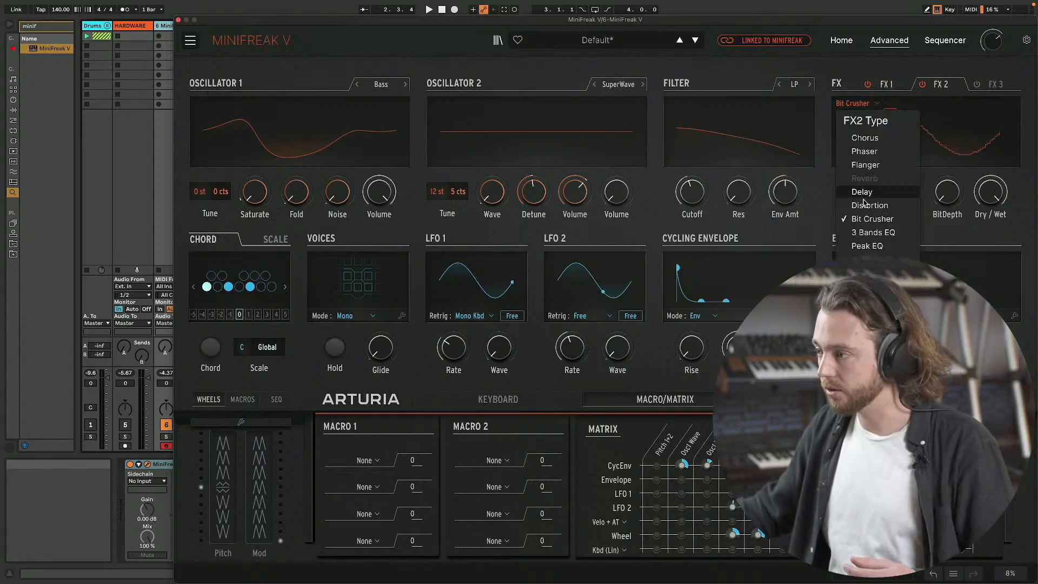
{"action": "left_click", "coordinate": [883, 206]}
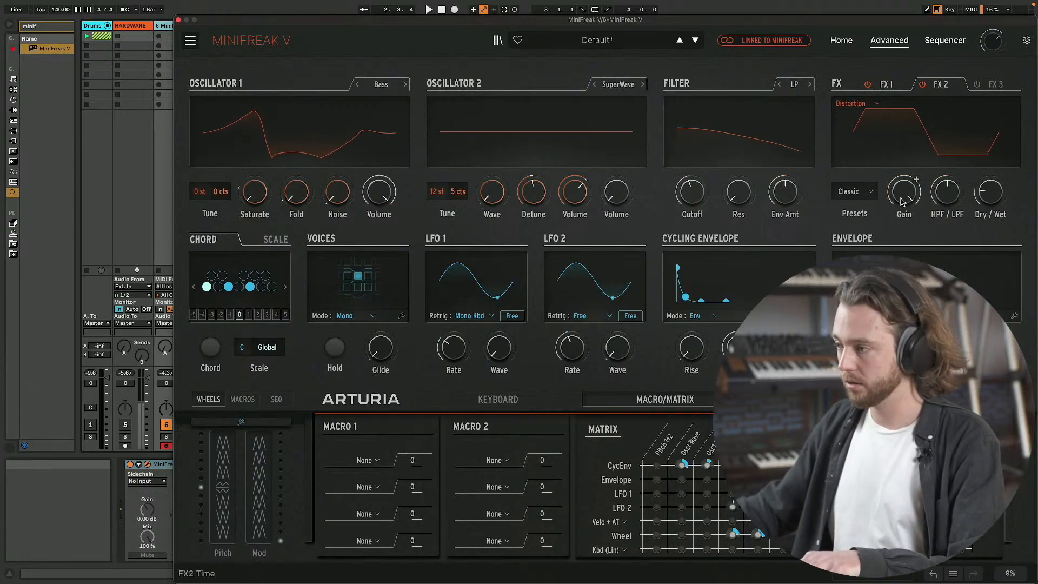
- Adjust the Distortion's Gain and Dry/Wet and assign the mod wheel to FX2 Time and FX2 Amount, the latter at 56.5
{"action": "left_click_drag", "start_coordinate": [909, 192], "coordinate": [908, 169]}
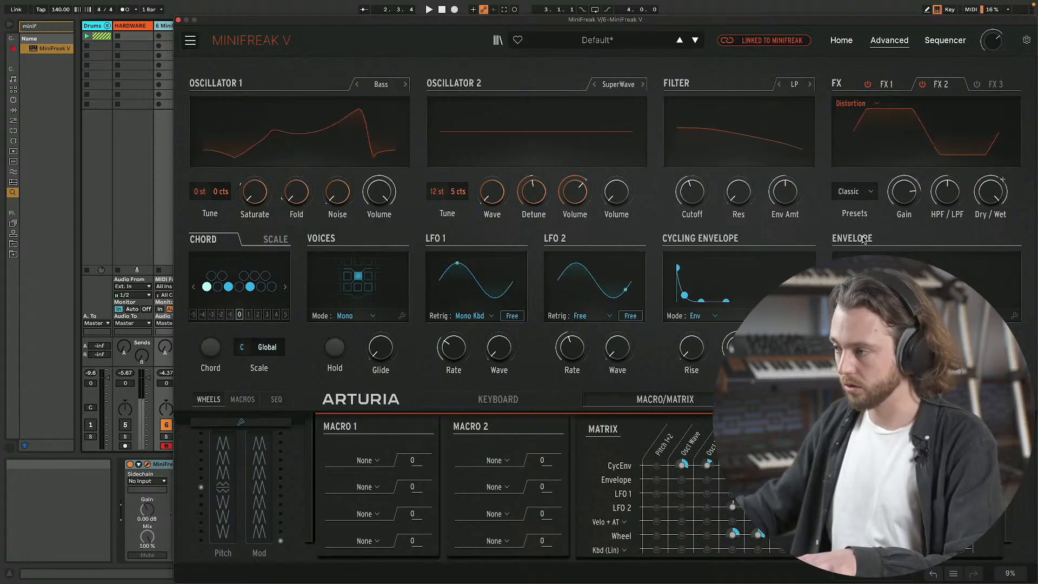
{"action": "left_click_drag", "start_coordinate": [910, 198], "coordinate": [910, 202]}
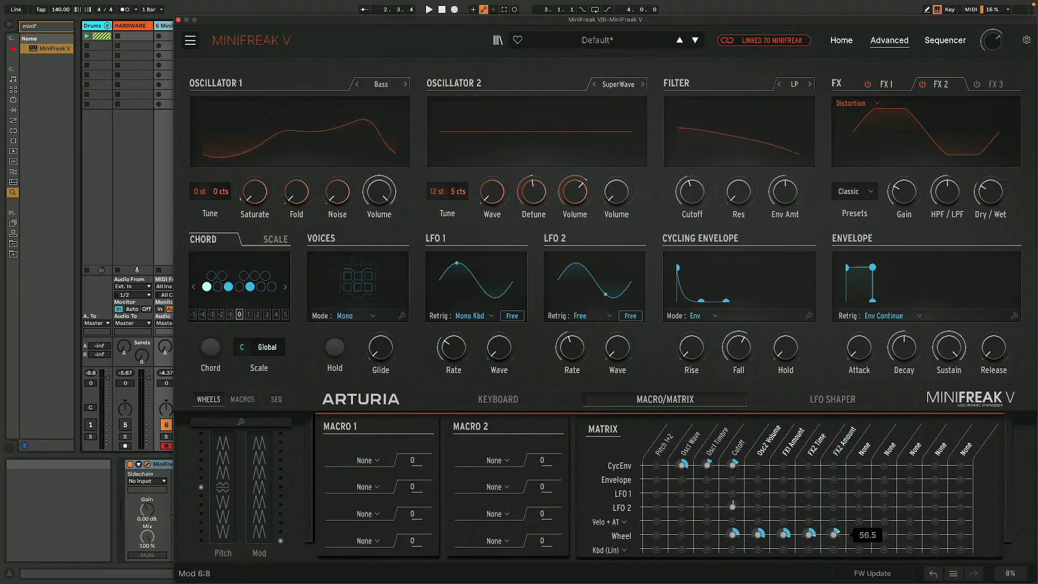
- Raise the mod wheel's modulation amount for FX2 Amount in the matrix
{"action": "left_click_drag", "start_coordinate": [829, 533], "coordinate": [829, 516]}
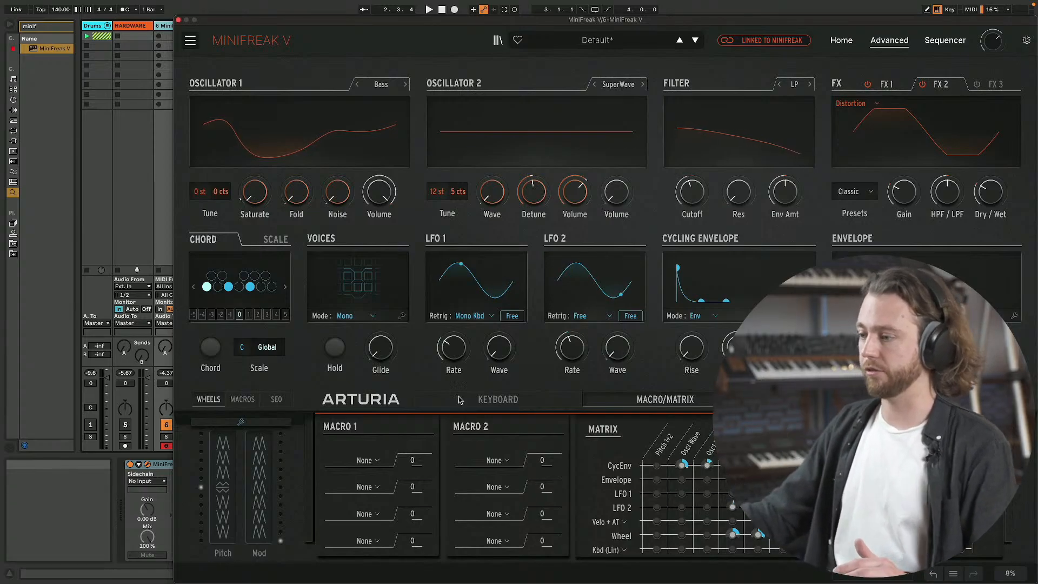
- Show the macro controls, assign LFO2 Rate to Macro 1 with an amount of 65, and try the macro
{"action": "mouse_move", "coordinate": [389, 362]}
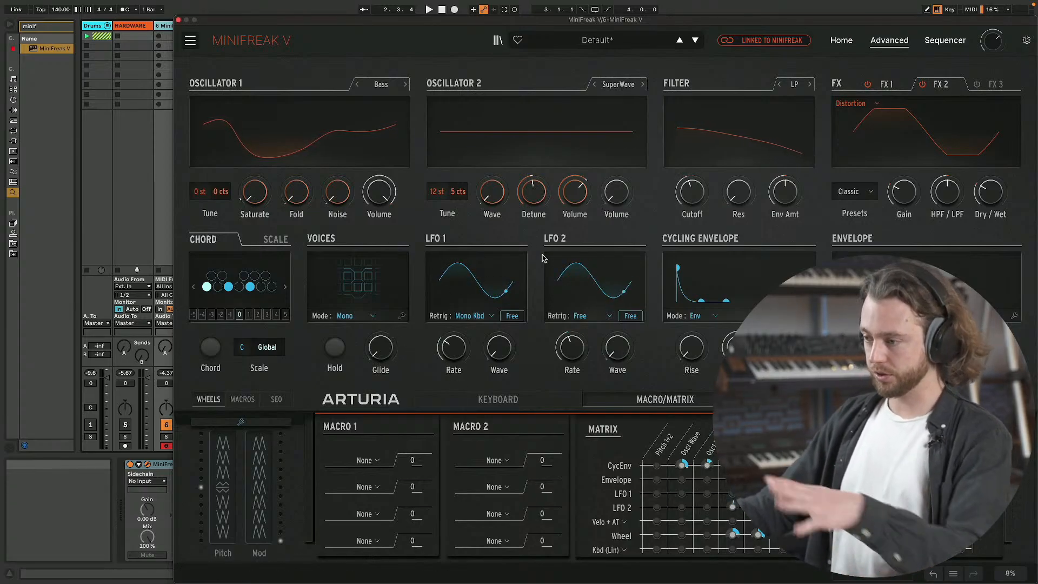
{"action": "left_click", "coordinate": [246, 399]}
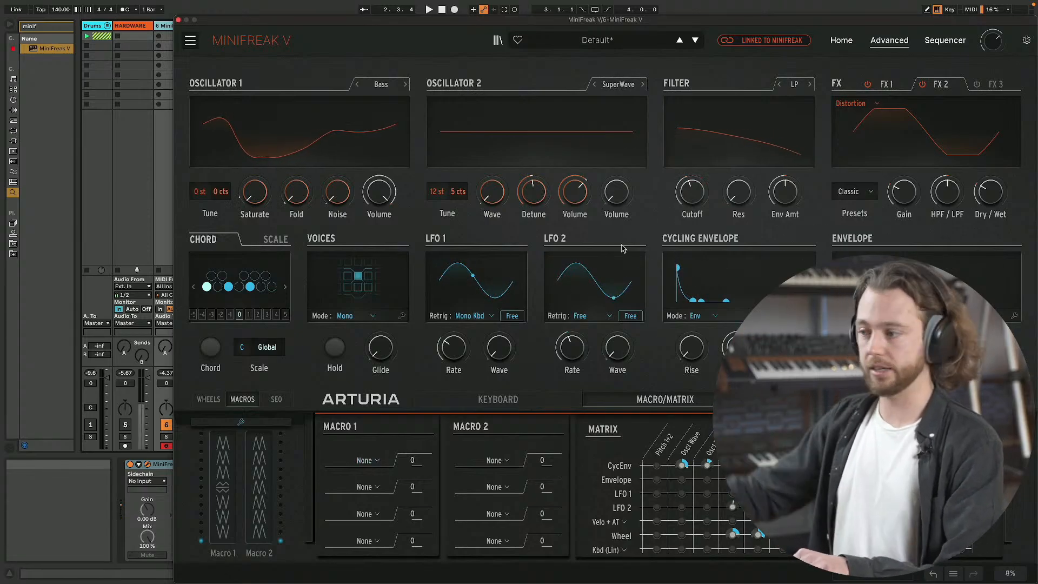
{"action": "left_click", "coordinate": [377, 463]}
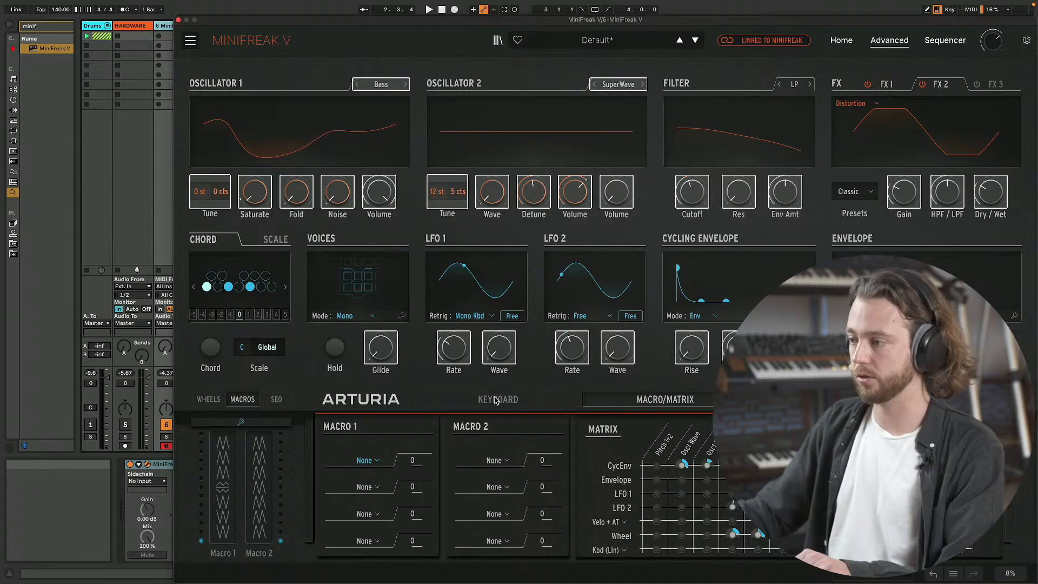
{"action": "left_click", "coordinate": [574, 353]}
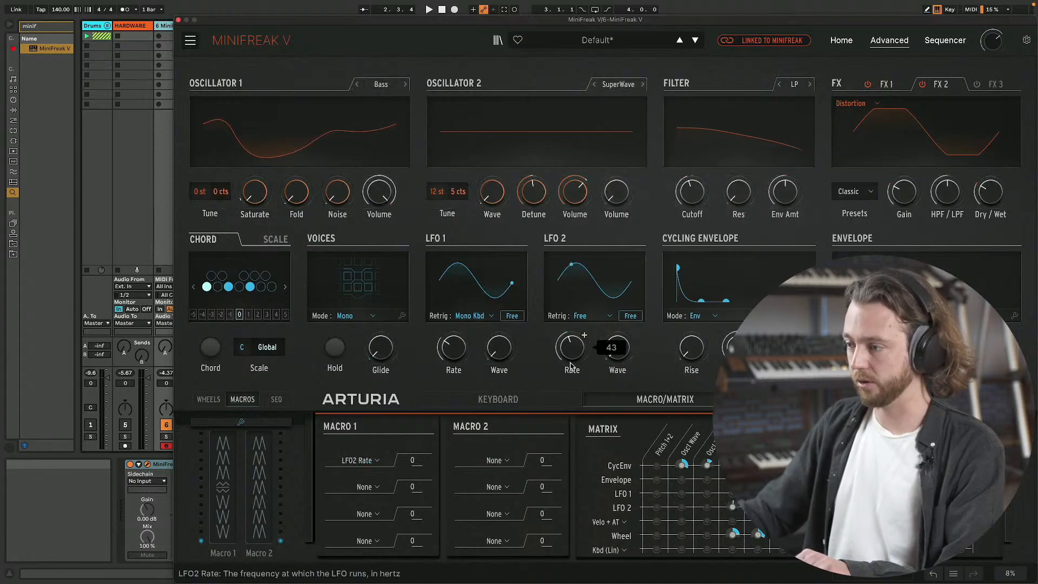
{"action": "left_click_drag", "start_coordinate": [414, 460], "coordinate": [413, 444]}
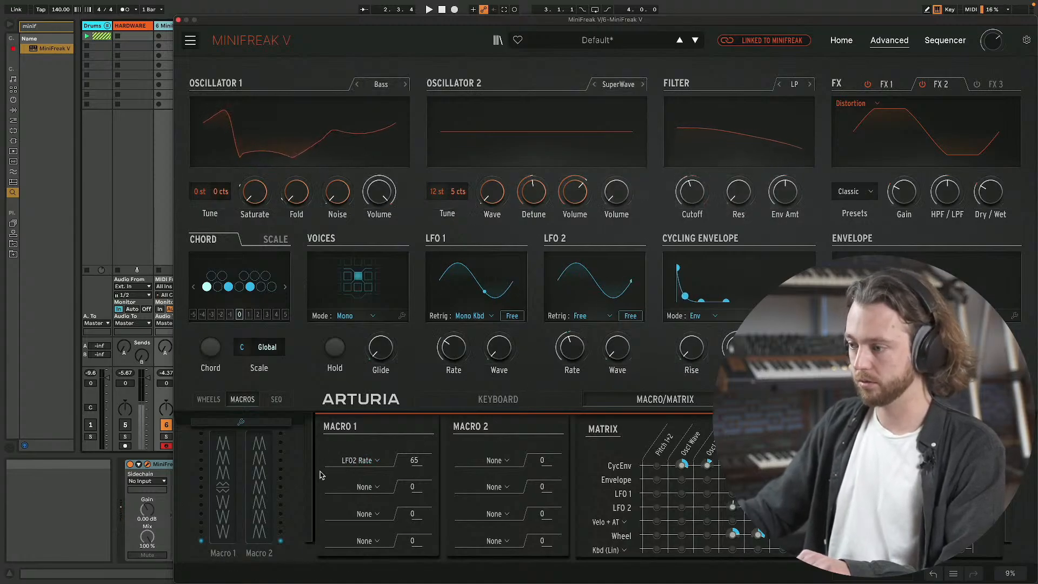
{"action": "left_click_drag", "start_coordinate": [227, 527], "coordinate": [227, 508]}
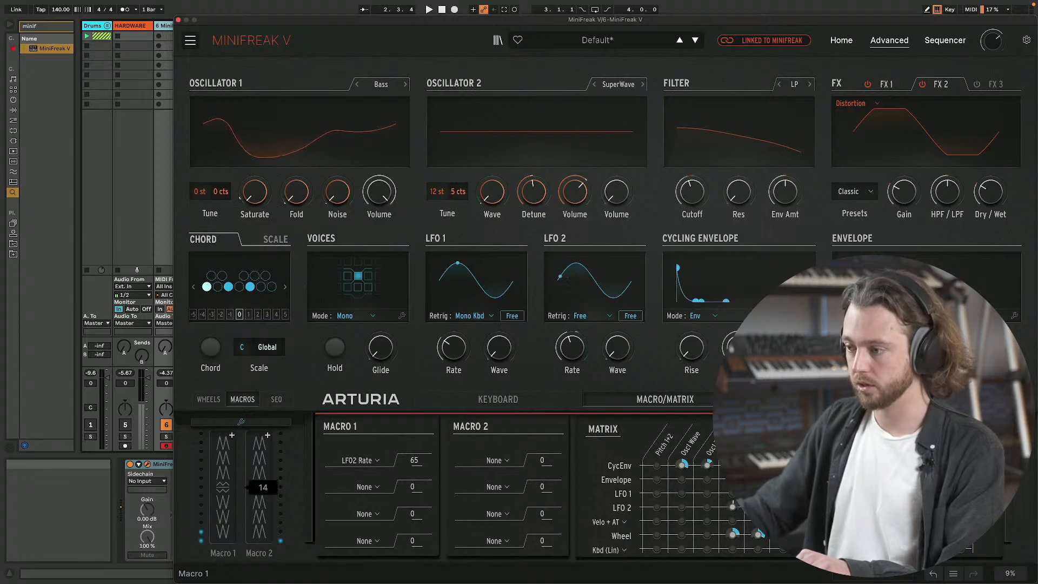
- Assign LFO2 AM to the second slot of Macro 1 with an amount of 100
{"action": "left_click", "coordinate": [367, 488]}
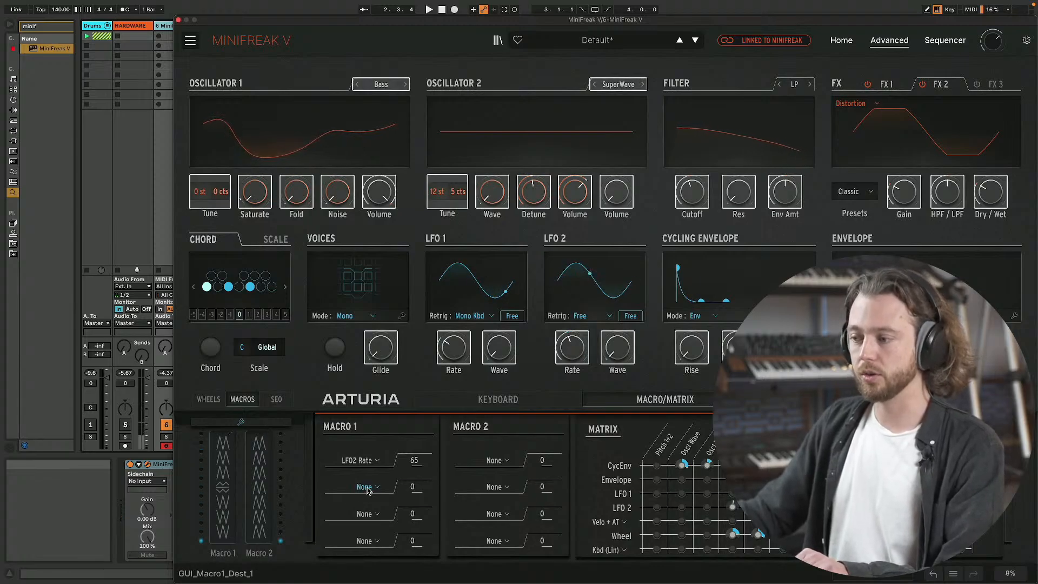
{"action": "left_click", "coordinate": [366, 488]}
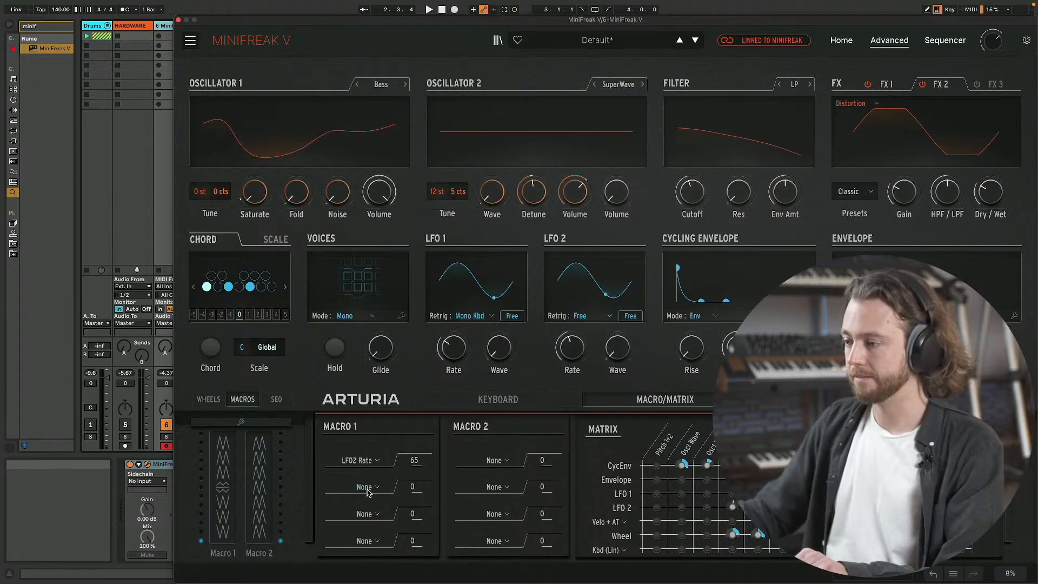
{"action": "left_click", "coordinate": [367, 488]}
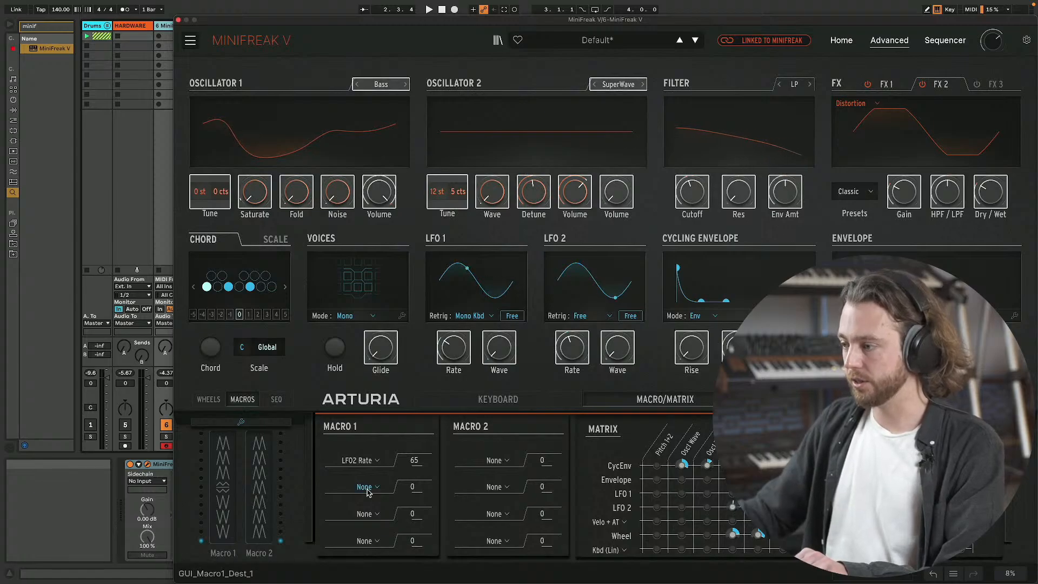
{"action": "left_click", "coordinate": [366, 488]}
{"action": "left_click", "coordinate": [377, 488]}
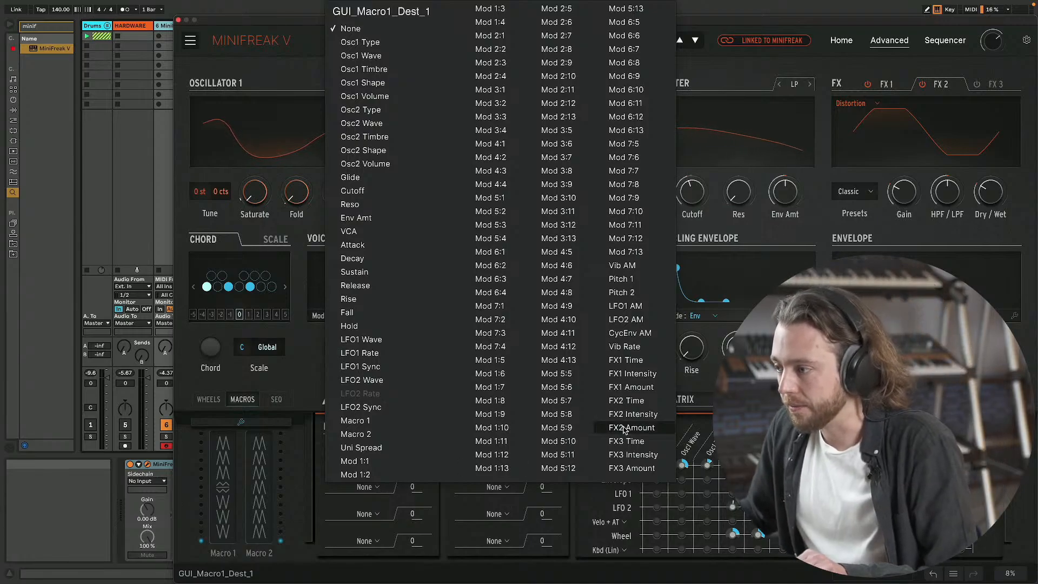
{"action": "left_click", "coordinate": [645, 320]}
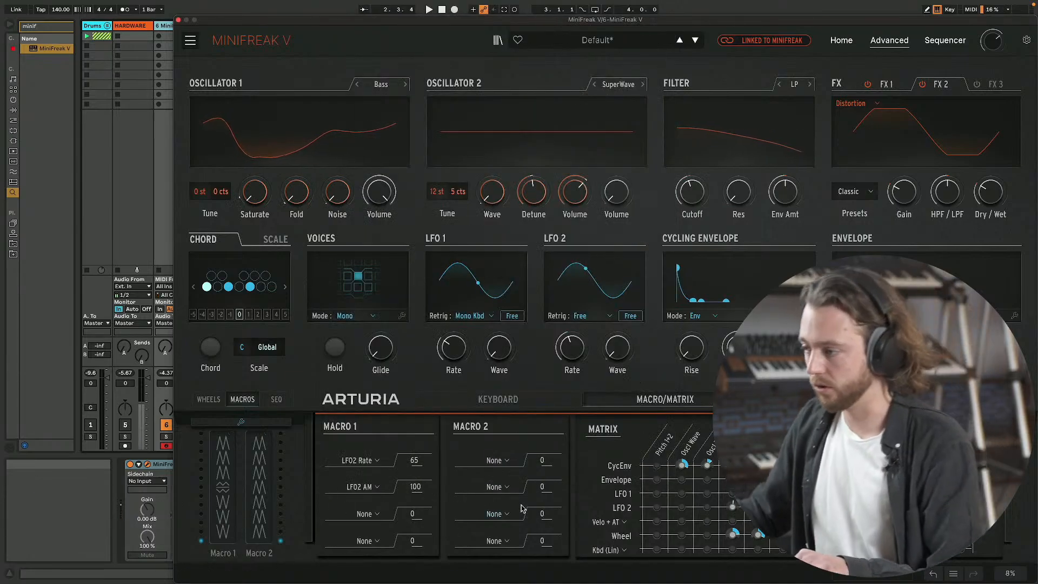
- Increase LFO 2's modulation of Cutoff, route it slightly to Pitch 1+2, and try Macro 1
{"action": "left_click_drag", "start_coordinate": [732, 535], "coordinate": [733, 525]}
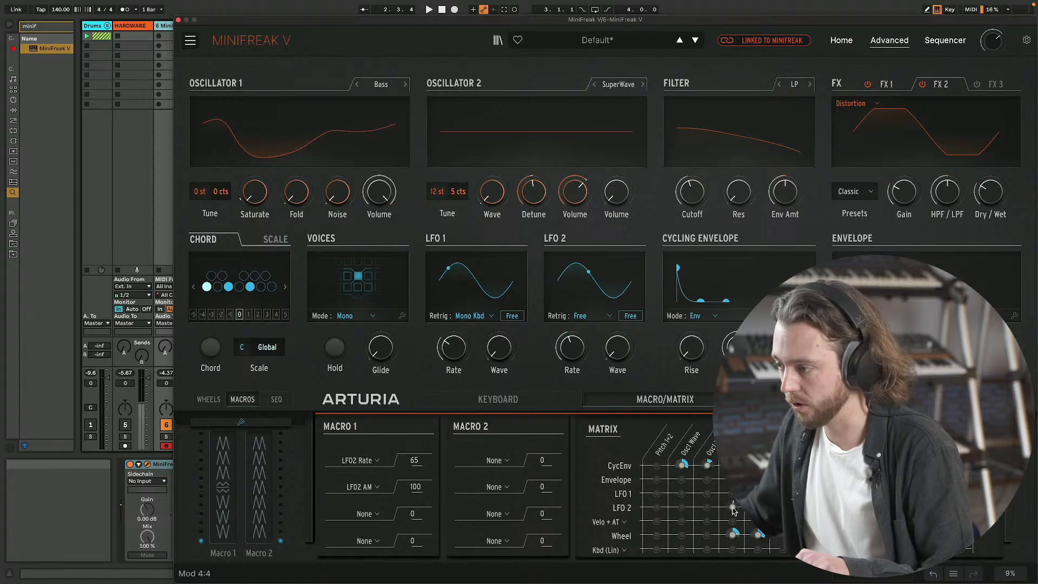
{"action": "left_click_drag", "start_coordinate": [206, 523], "coordinate": [222, 471]}
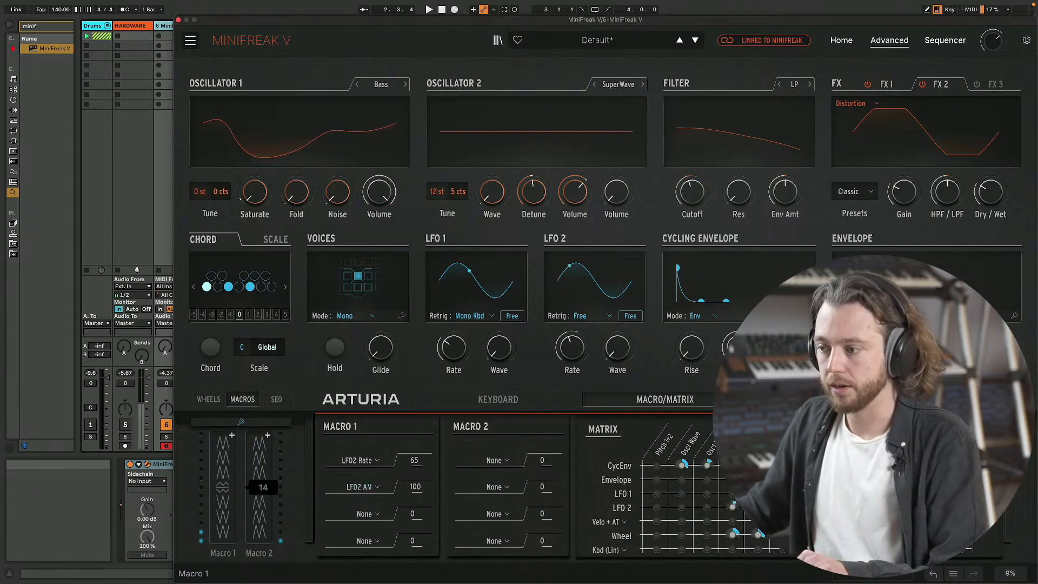
{"action": "left_click_drag", "start_coordinate": [225, 527], "coordinate": [225, 523]}
- Set Macro 1's LFO2 Rate amount to 20 and try the macro again
{"action": "left_click_drag", "start_coordinate": [414, 461], "coordinate": [414, 468]}
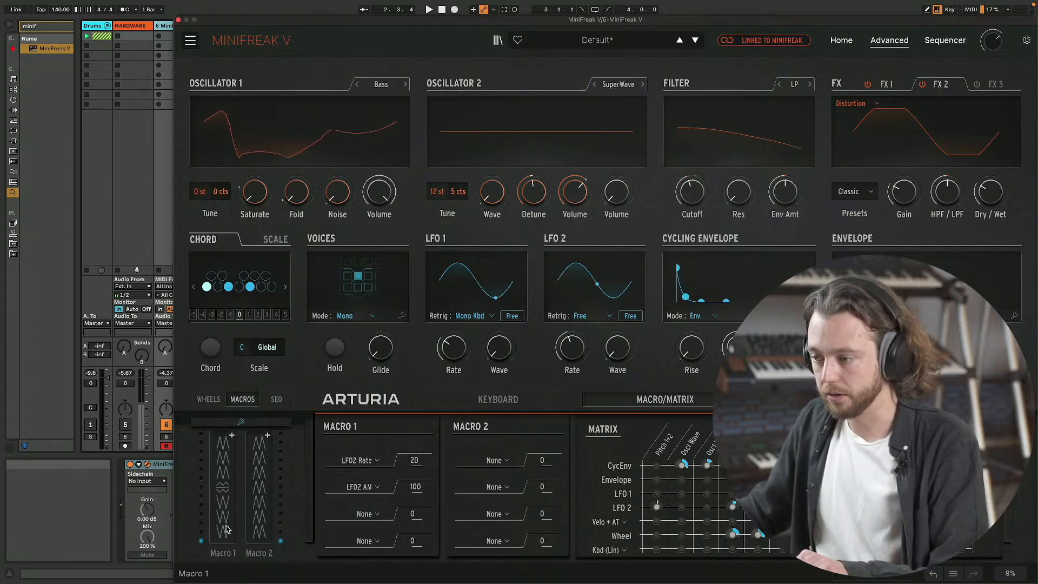
{"action": "mouse_move", "coordinate": [229, 528]}
{"action": "left_mouse_down"}
{"action": "mouse_move", "coordinate": [229, 461]}
{"action": "mouse_move", "coordinate": [229, 528]}
{"action": "left_mouse_up"}
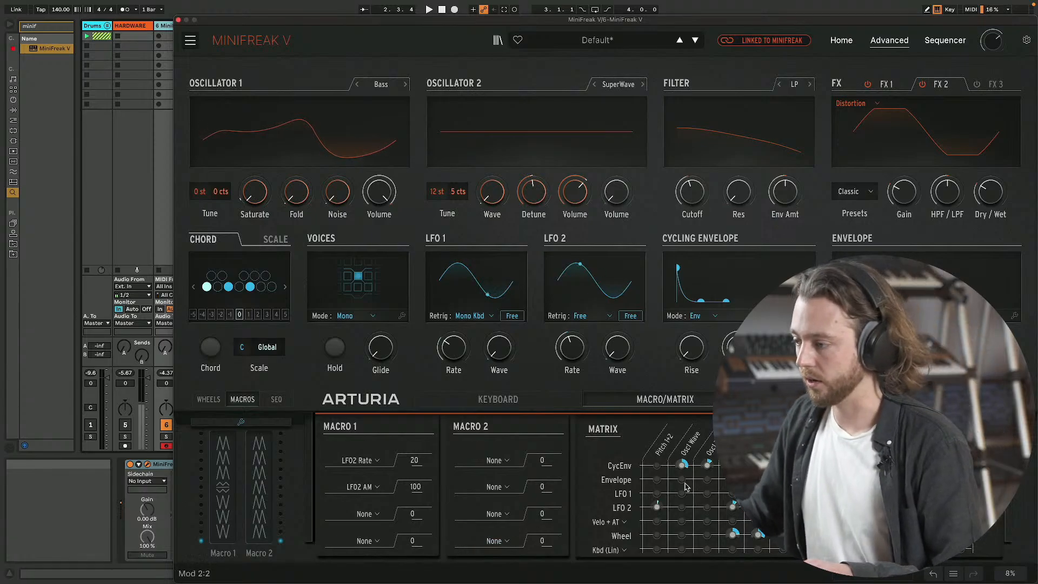
{"action": "left_click_drag", "start_coordinate": [229, 528], "coordinate": [257, 536]}
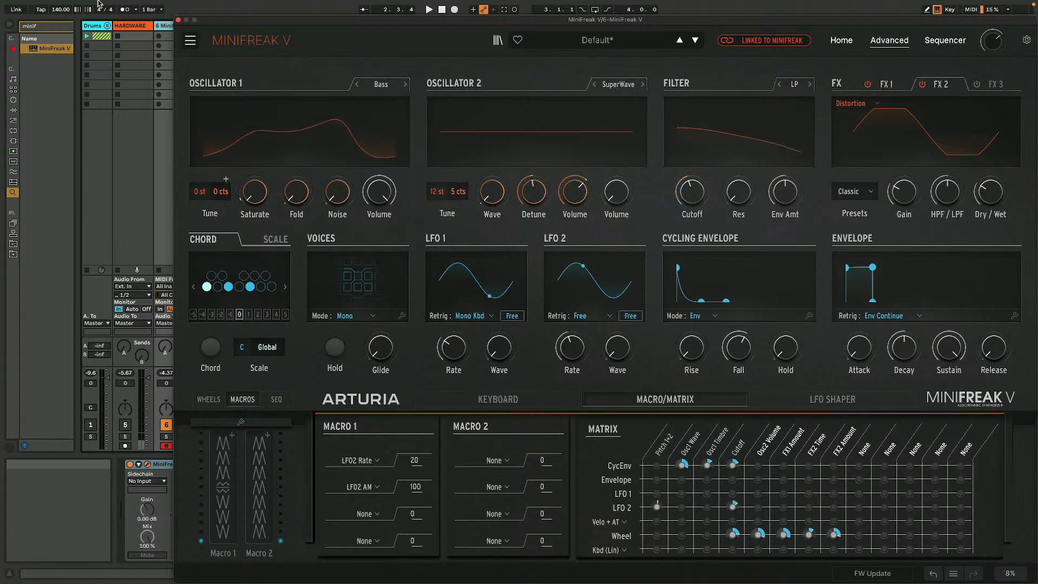
- Close the synth window, activate the Drums track during playback, and select the MiniFreak V track
{"action": "left_click", "coordinate": [179, 20]}
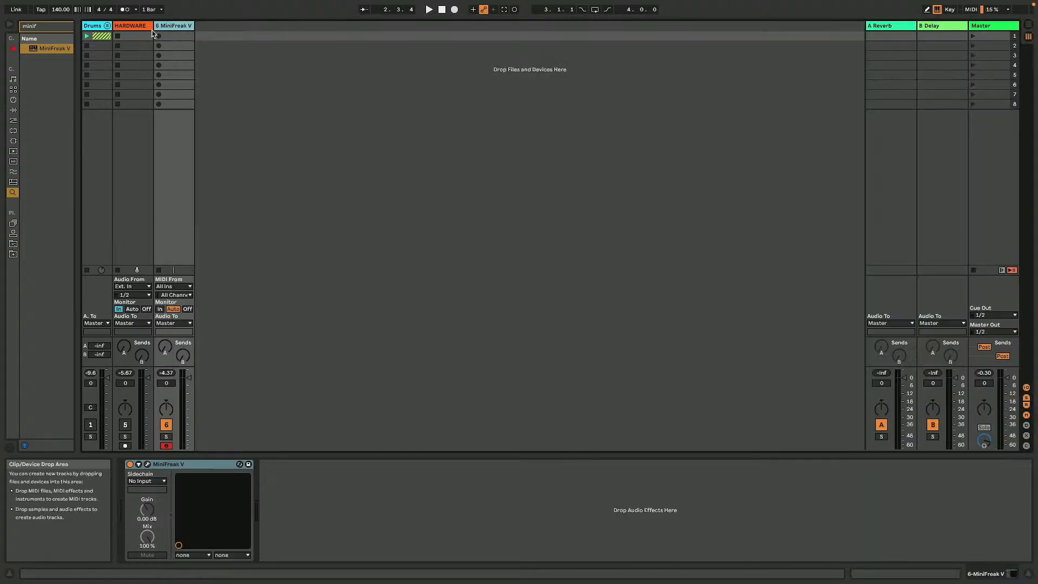
{"action": "left_click", "coordinate": [140, 162]}
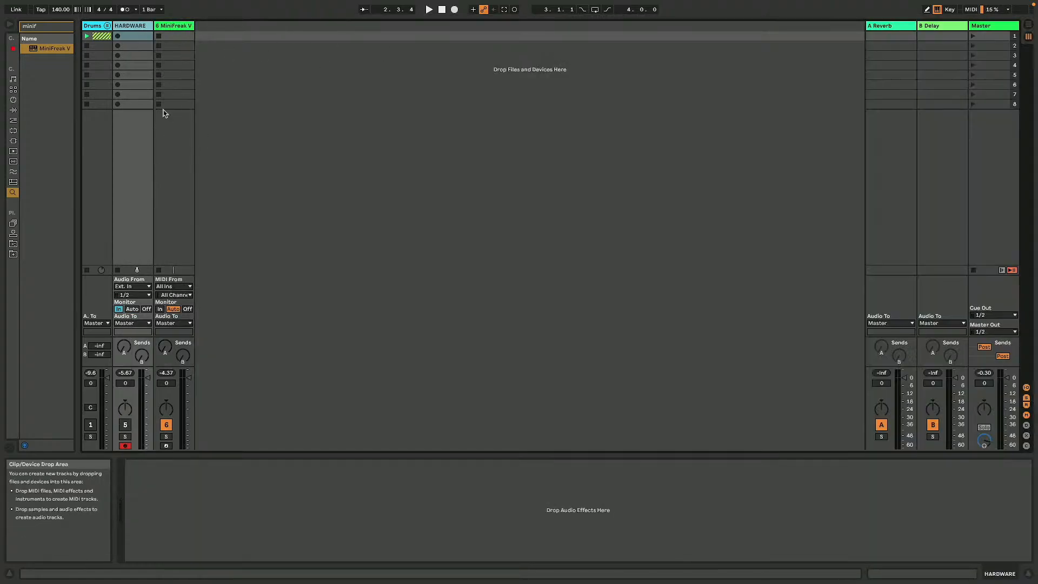
{"action": "key", "text": "space"}
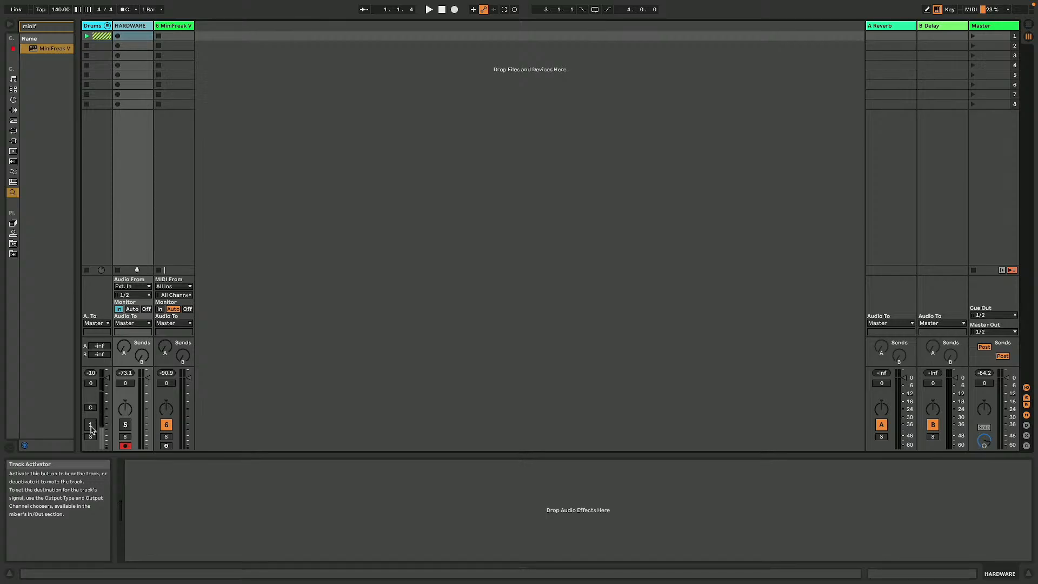
{"action": "left_click", "coordinate": [91, 426]}
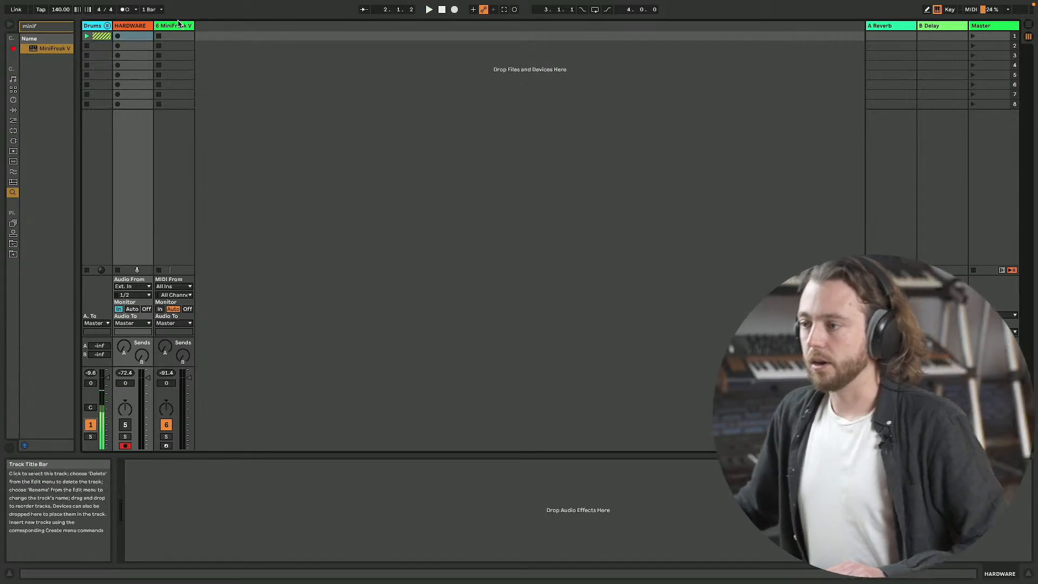
{"action": "key", "text": "Right"}
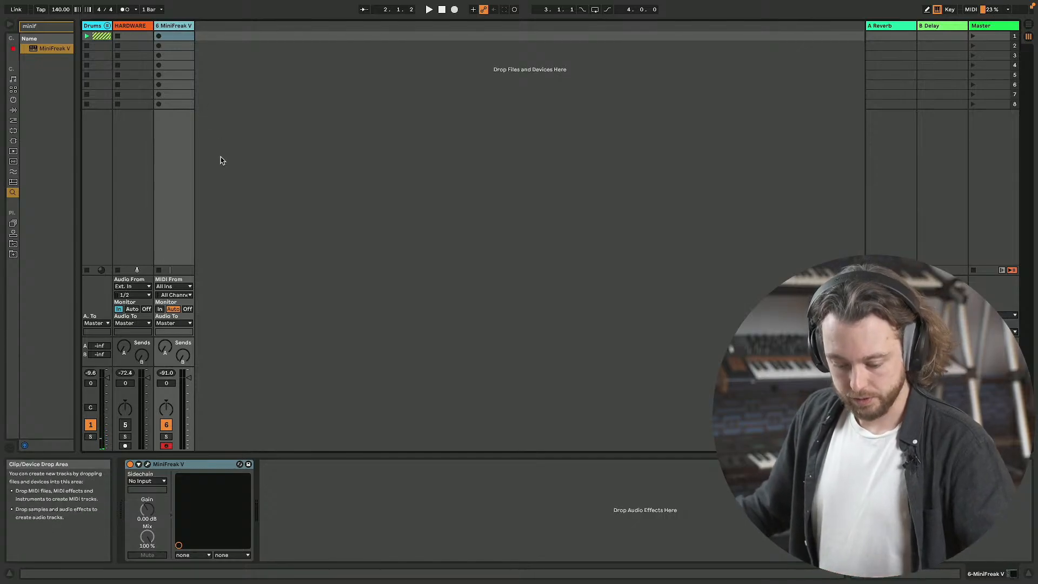
{"action": "left_click", "coordinate": [172, 38]}
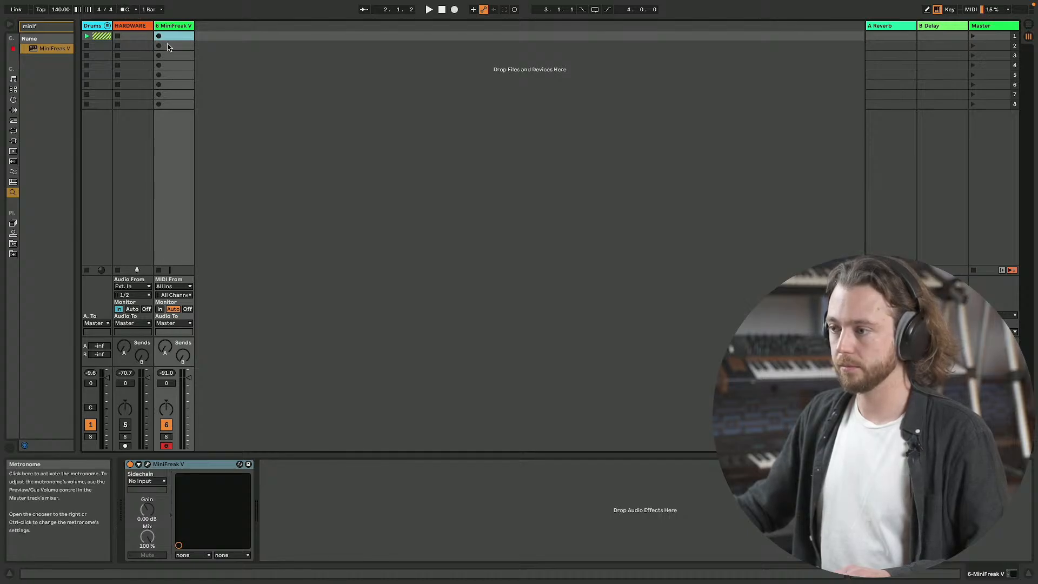
{"action": "left_click", "coordinate": [159, 37]}
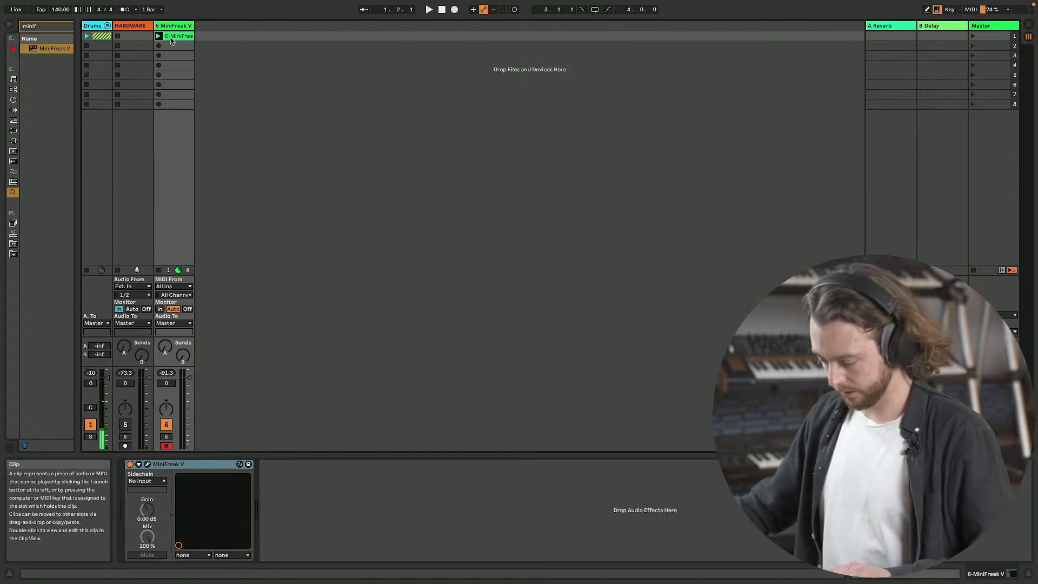
{"action": "key", "text": "Delete"}
- Go through the metronome's count-in settings and record a 16-bar bass clip into the MiniFreak V track's first slot
{"action": "left_click", "coordinate": [138, 9]}
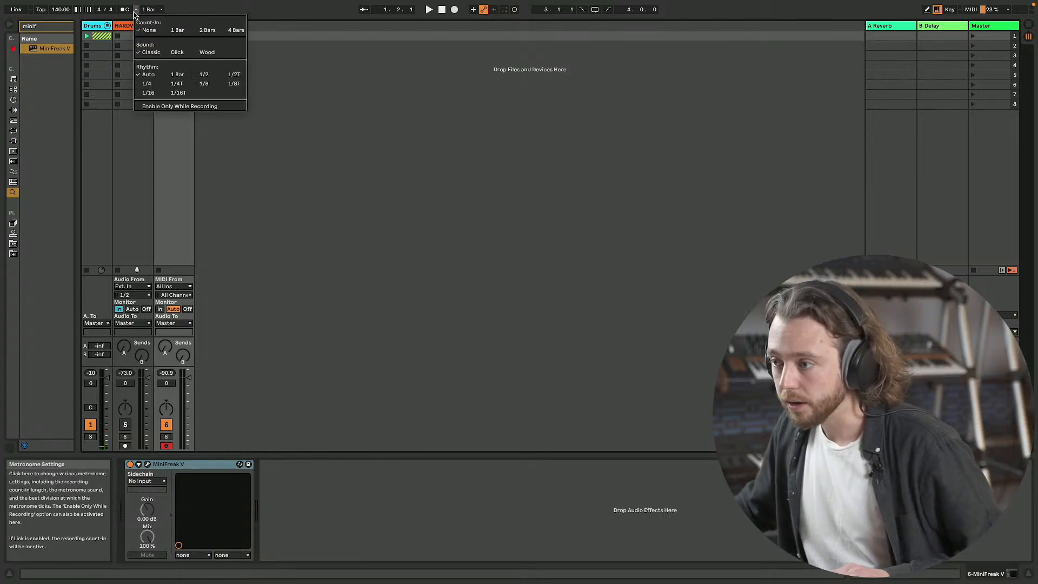
{"action": "left_click", "coordinate": [165, 39]}
{"action": "left_click", "coordinate": [159, 36]}
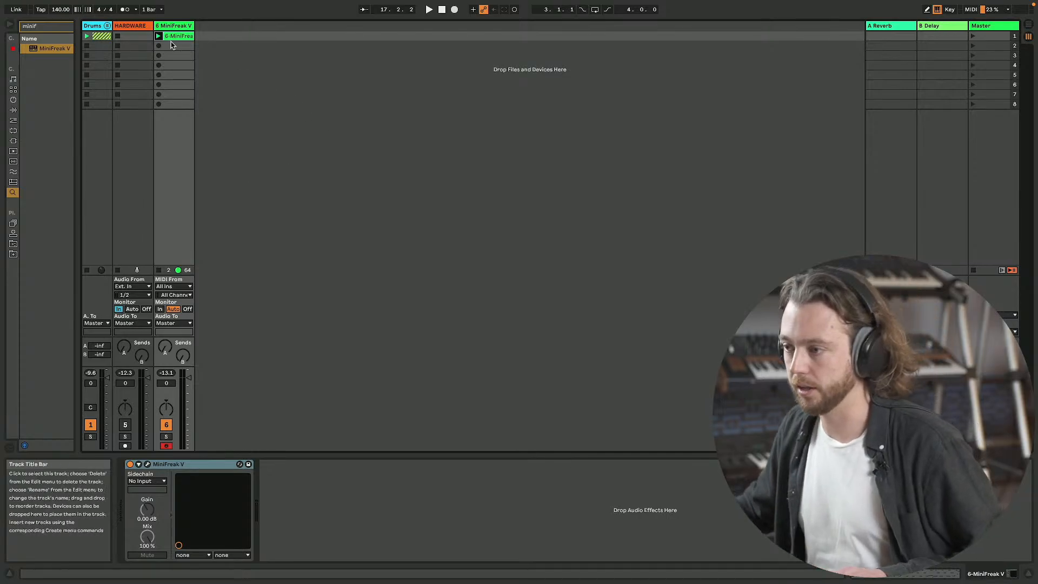
- Open the recorded clip in an enlarged note editor and delete the stray C0 note in bar 12
{"action": "double_click", "coordinate": [174, 37]}
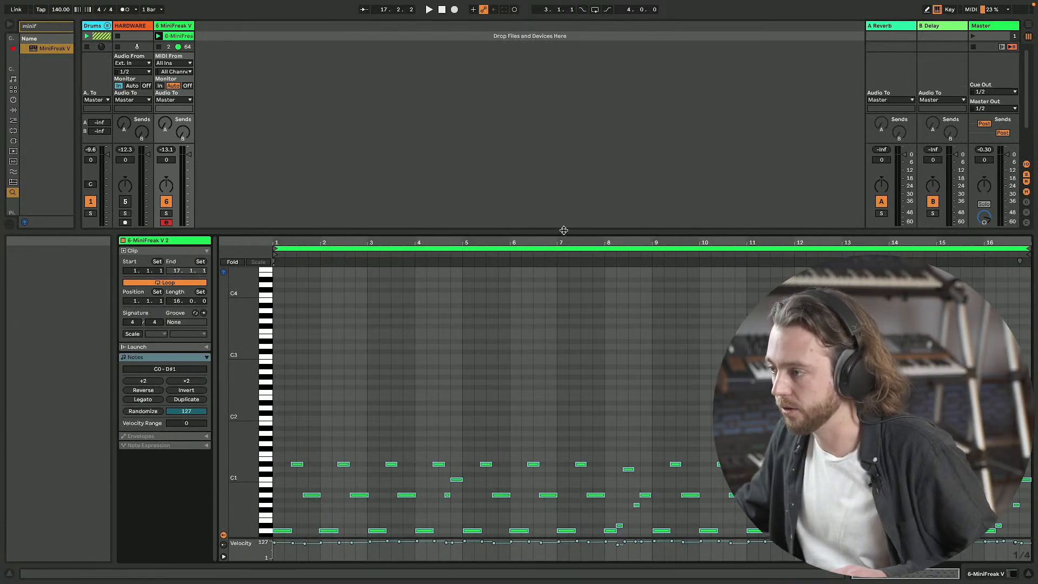
{"action": "left_click_drag", "start_coordinate": [563, 230], "coordinate": [523, 167]}
{"action": "left_click", "coordinate": [661, 276]}
{"action": "key", "text": "super+a"}
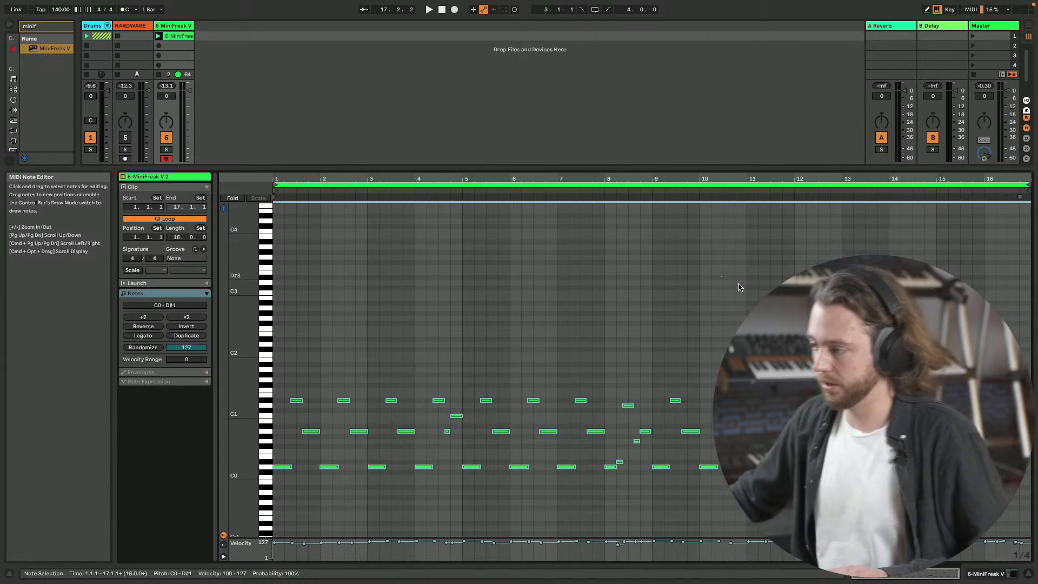
{"action": "left_click", "coordinate": [838, 475]}
{"action": "key", "text": "Delete"}
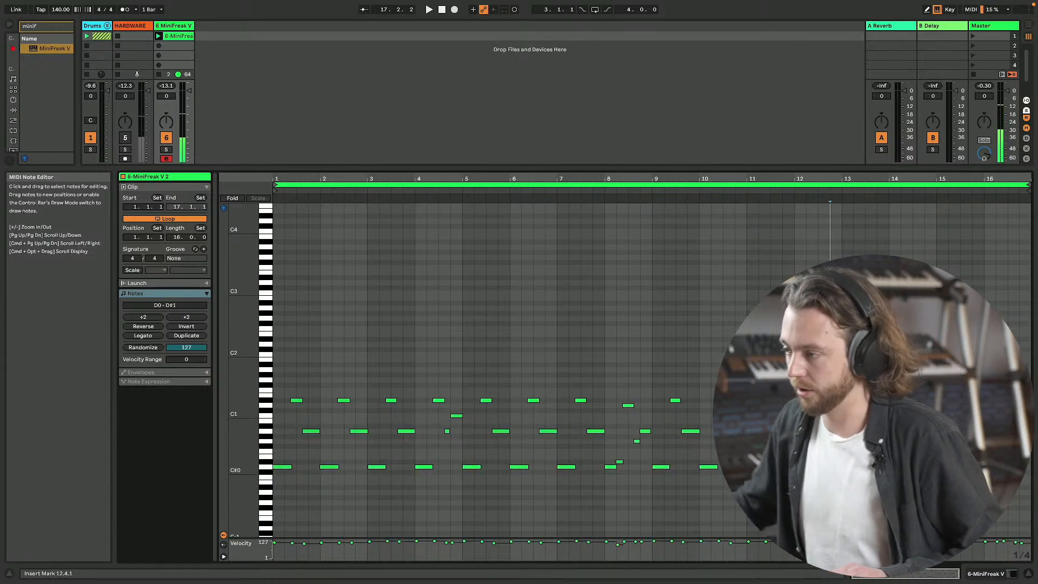
- Play back the bass clip with the drums and lengthen the D#1 note in bar 3
{"action": "left_click", "coordinate": [796, 474]}
{"action": "key", "text": "space"}
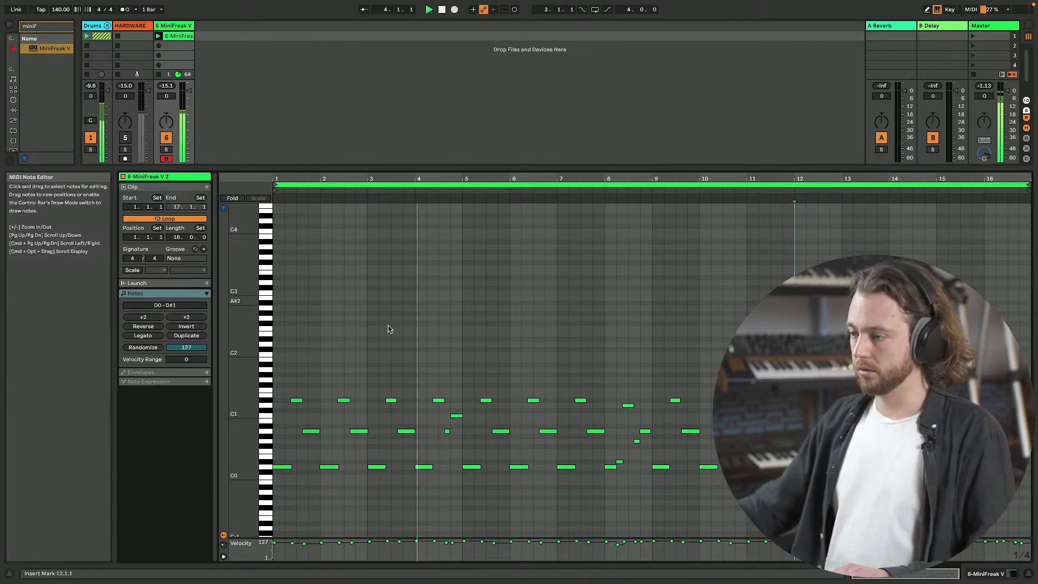
{"action": "left_click", "coordinate": [393, 400]}
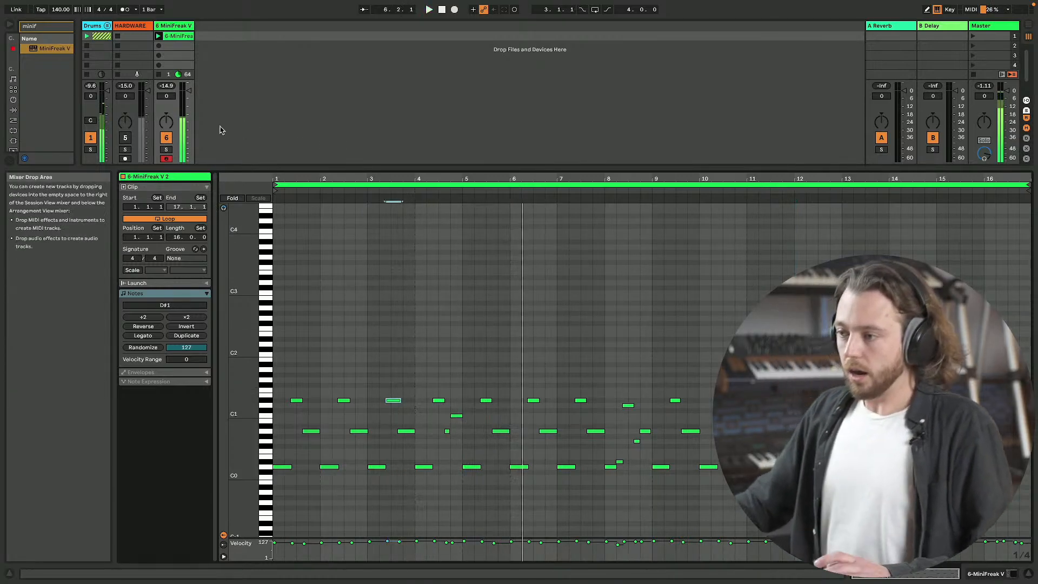
- Insert a new MIDI track after the MiniFreak V track, search the browser for "minif", and load MiniFreak V on it
{"action": "left_click", "coordinate": [174, 25]}
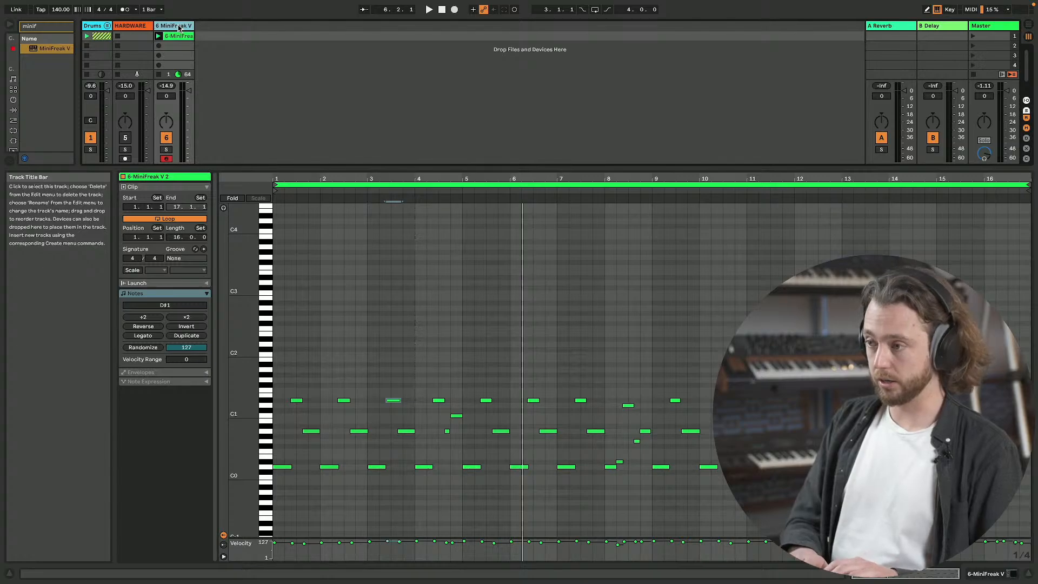
{"action": "key", "text": "ctrl+shift+t"}
{"action": "key", "text": "ctrl+f"}
{"action": "type", "text": "m"}
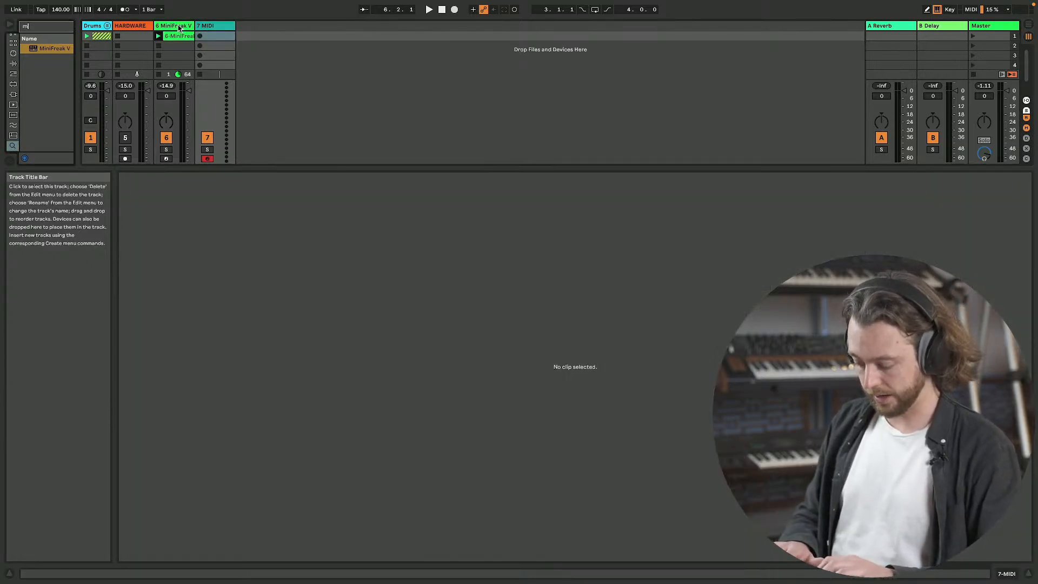
{"action": "type", "text": "inif"}
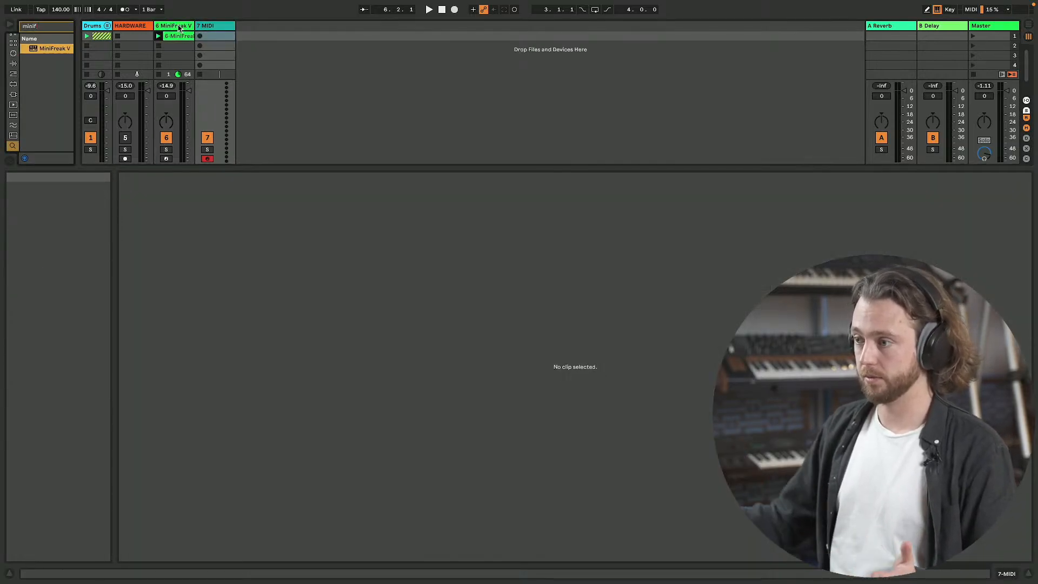
{"action": "key", "text": "Return"}
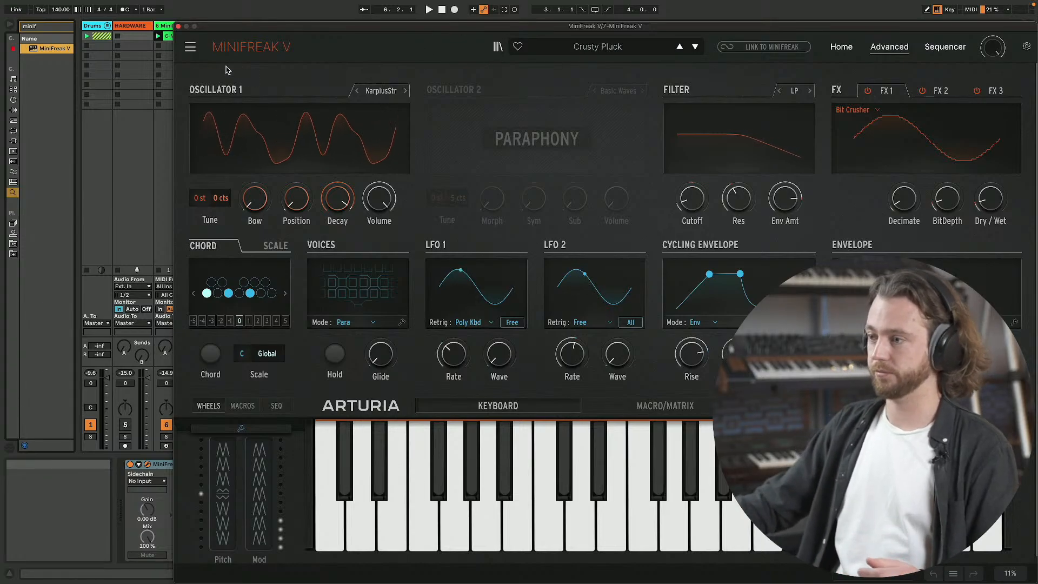
- Start a new default preset with Oscillator 1 set to SuperWave and link the plugin to the MiniFreak hardware
{"action": "left_click", "coordinate": [190, 46]}
{"action": "left_click", "coordinate": [222, 64]}
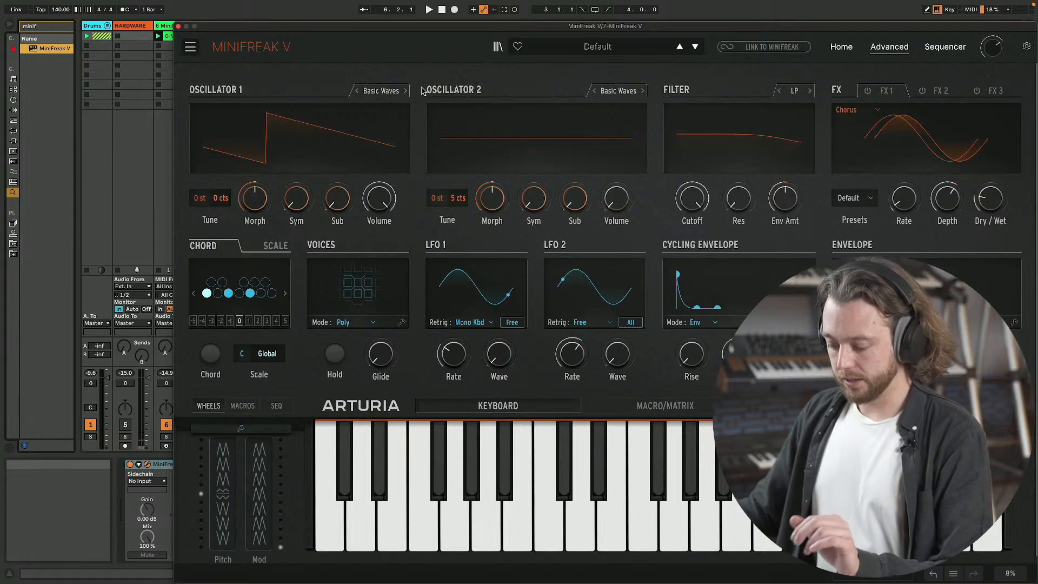
{"action": "left_click", "coordinate": [391, 92]}
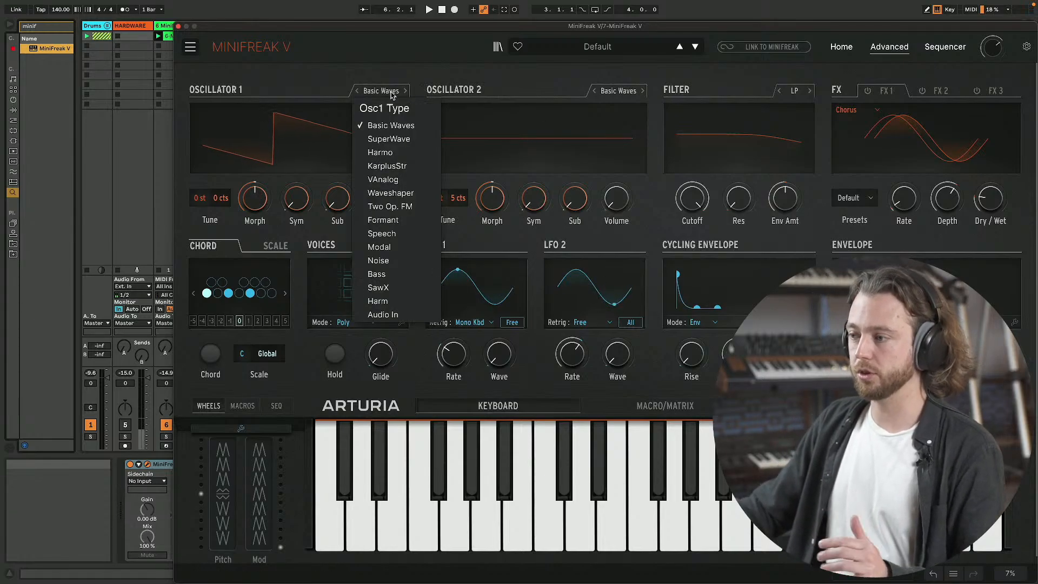
{"action": "left_click", "coordinate": [402, 139]}
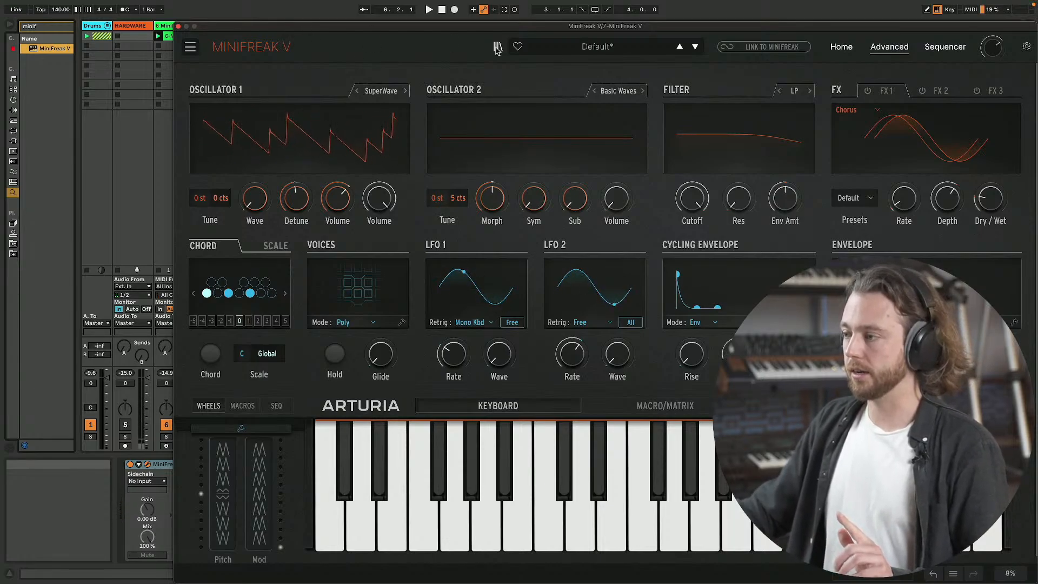
{"action": "left_click", "coordinate": [751, 50]}
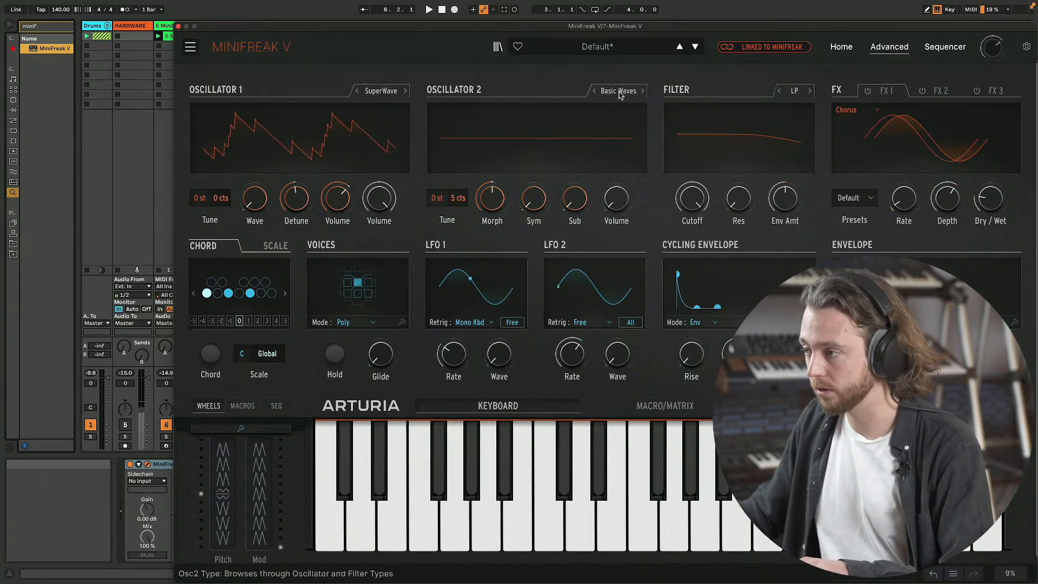
- Set Oscillator 2 to SuperWave tuned up 12 semitones and slightly raise the detune of both oscillators
{"action": "left_click", "coordinate": [619, 91]}
{"action": "left_click", "coordinate": [625, 137]}
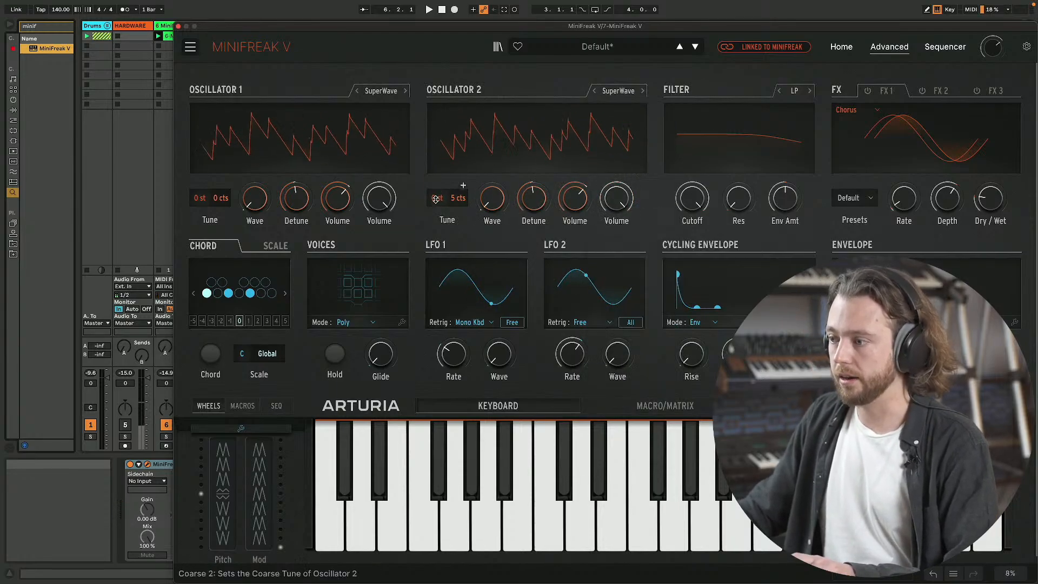
{"action": "left_click_drag", "start_coordinate": [436, 200], "coordinate": [436, 167]}
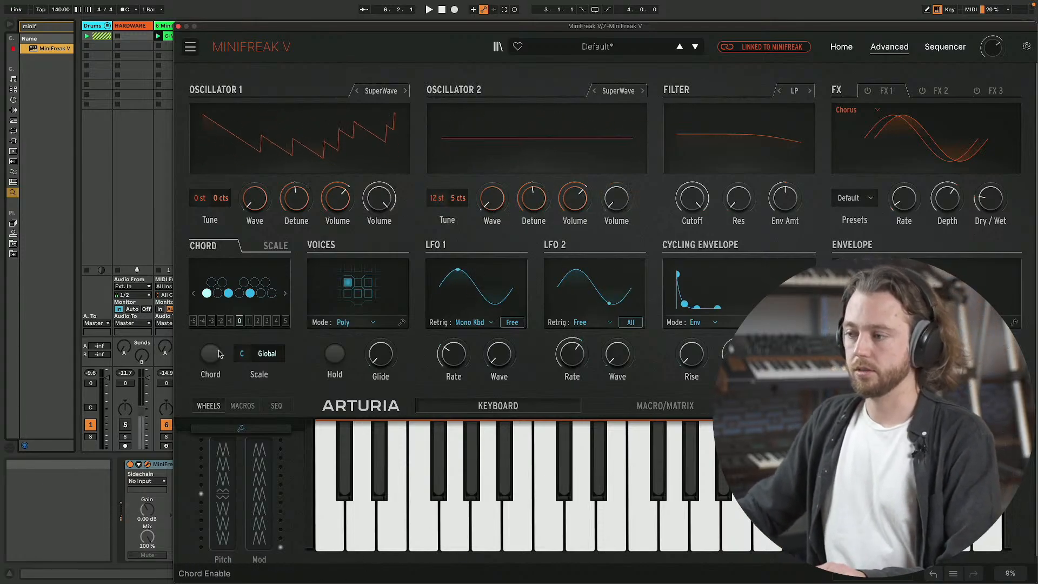
{"action": "left_click_drag", "start_coordinate": [295, 204], "coordinate": [296, 202]}
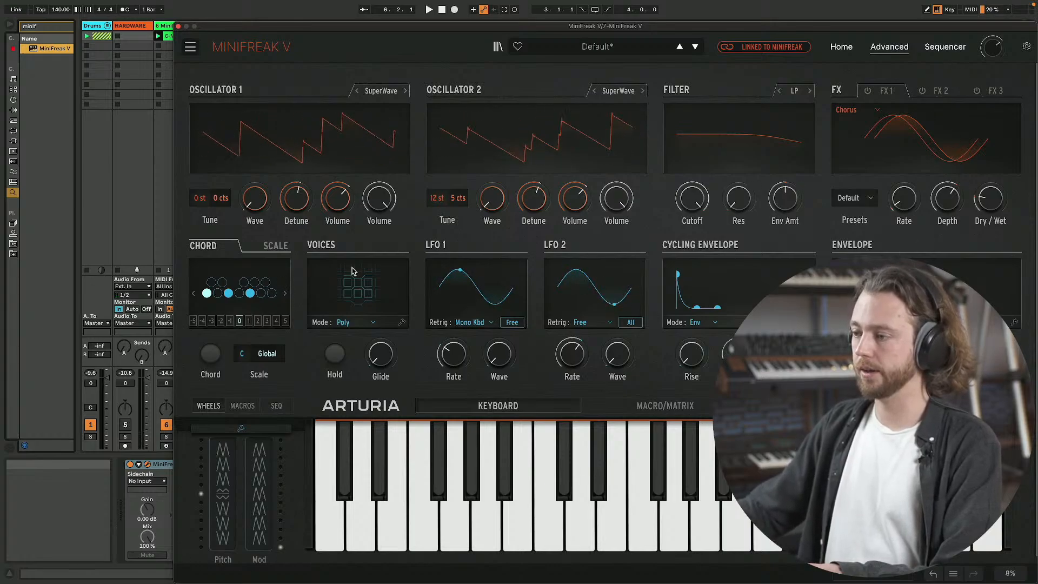
- Change FX 3 to Chorus so that FX 2 can be an enabled Reverb, and set the reverb level to 30.4
{"action": "left_click", "coordinate": [933, 92]}
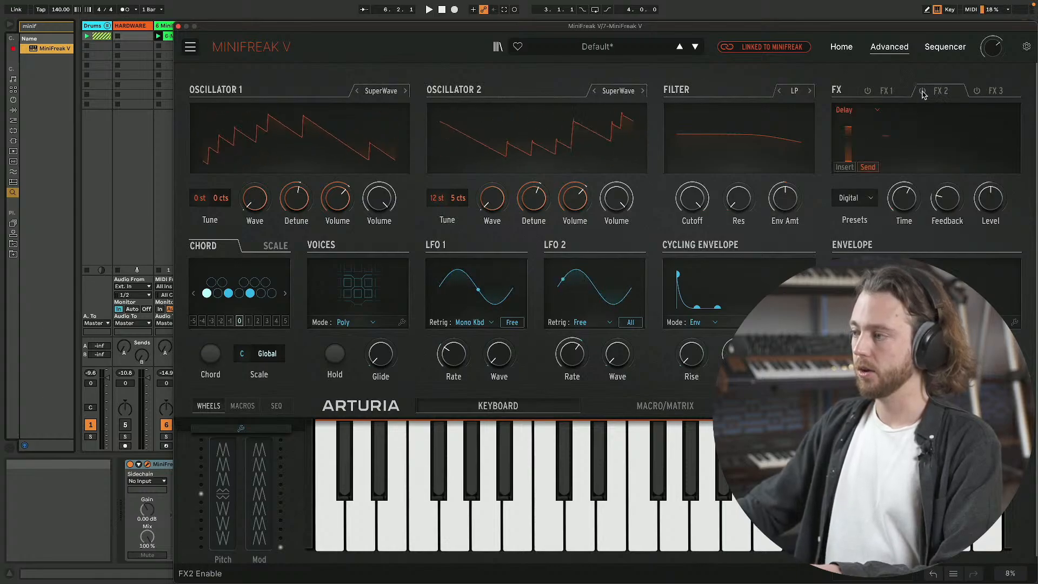
{"action": "left_click", "coordinate": [996, 91]}
{"action": "left_click", "coordinate": [852, 109]}
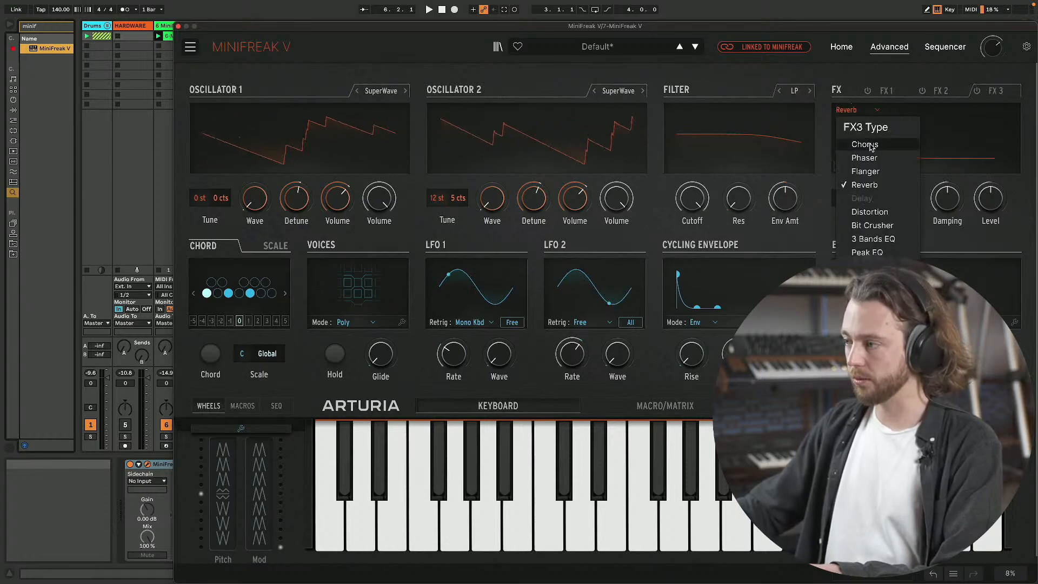
{"action": "left_click", "coordinate": [865, 144]}
{"action": "left_click", "coordinate": [937, 92]}
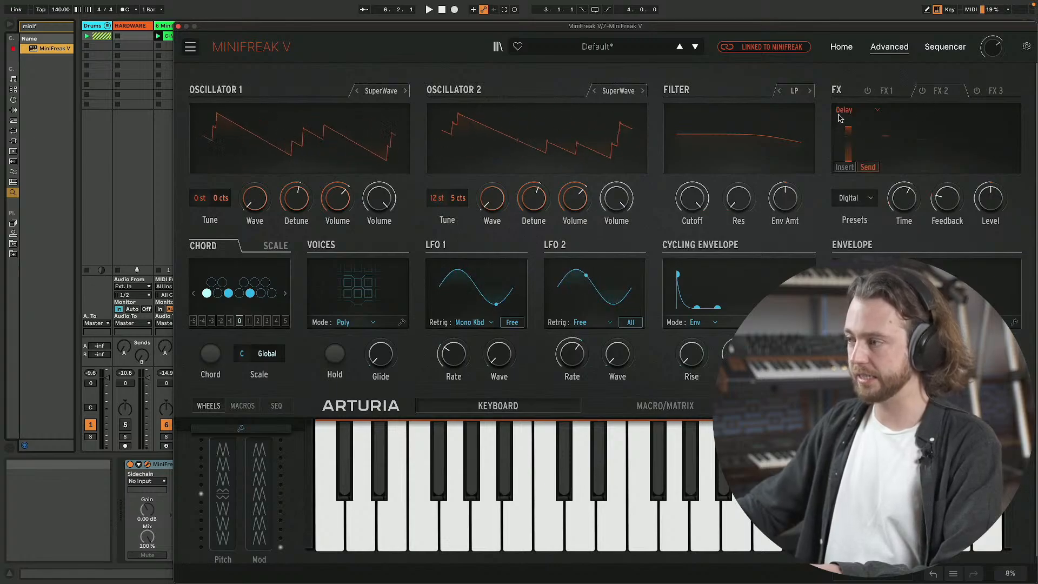
{"action": "left_click", "coordinate": [841, 113]}
{"action": "left_click", "coordinate": [865, 193]}
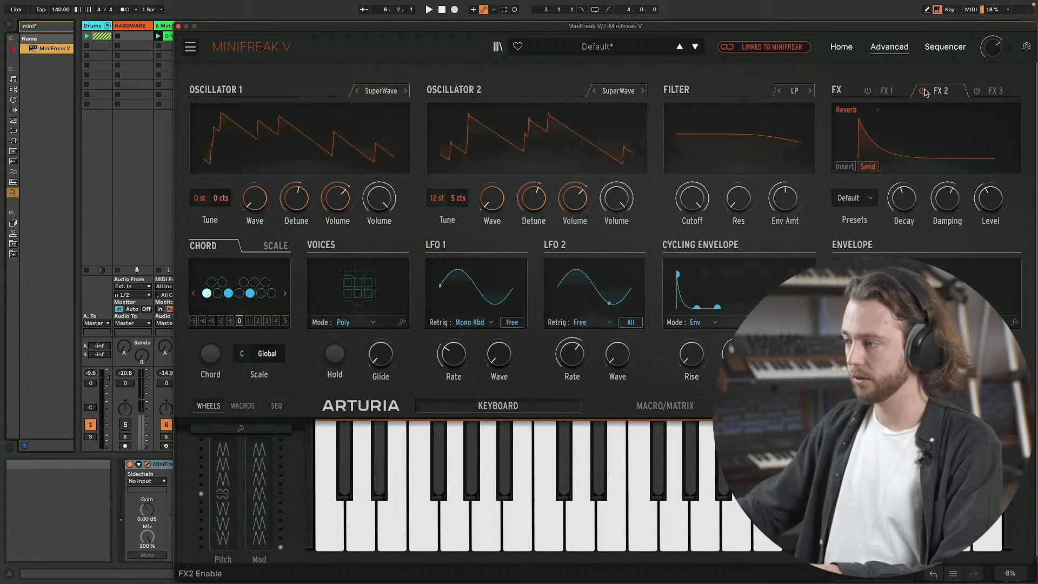
{"action": "left_click", "coordinate": [923, 92]}
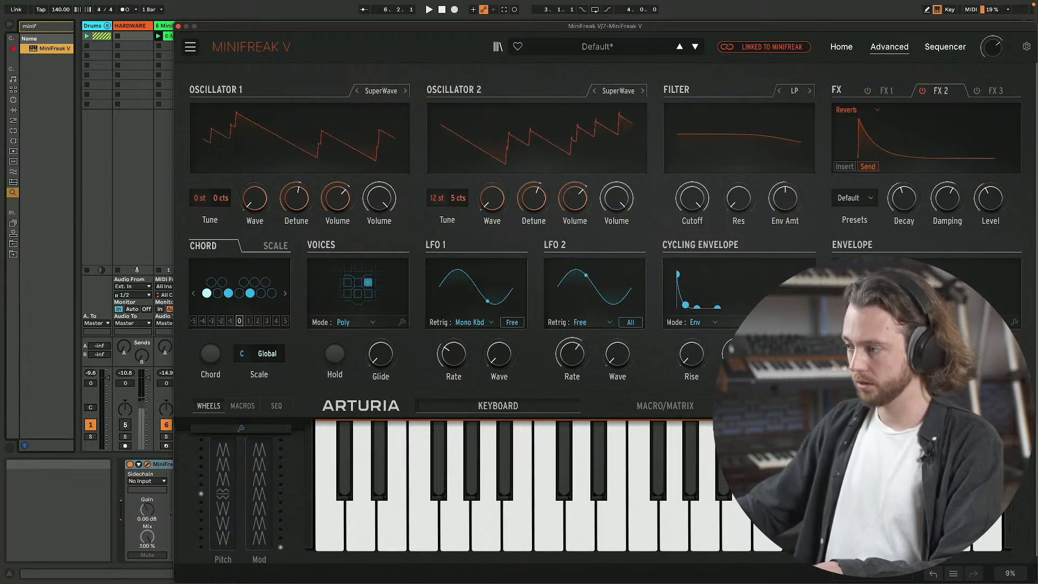
{"action": "left_click_drag", "start_coordinate": [983, 195], "coordinate": [983, 204]}
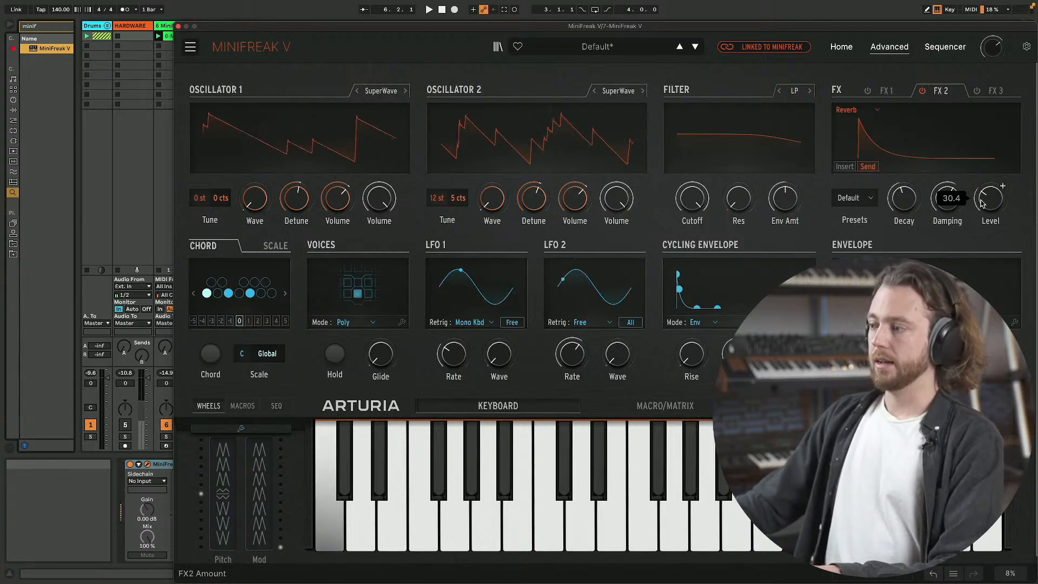
- Switch on FX 3 as a Multi Comp and raise its amount
{"action": "left_click", "coordinate": [995, 91]}
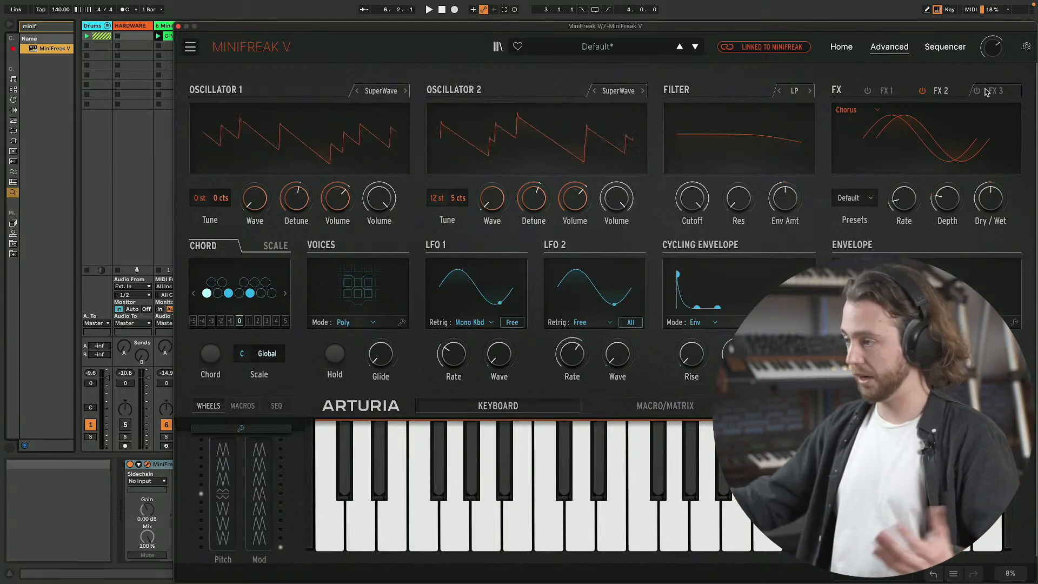
{"action": "left_click", "coordinate": [976, 91]}
{"action": "left_click", "coordinate": [860, 110]}
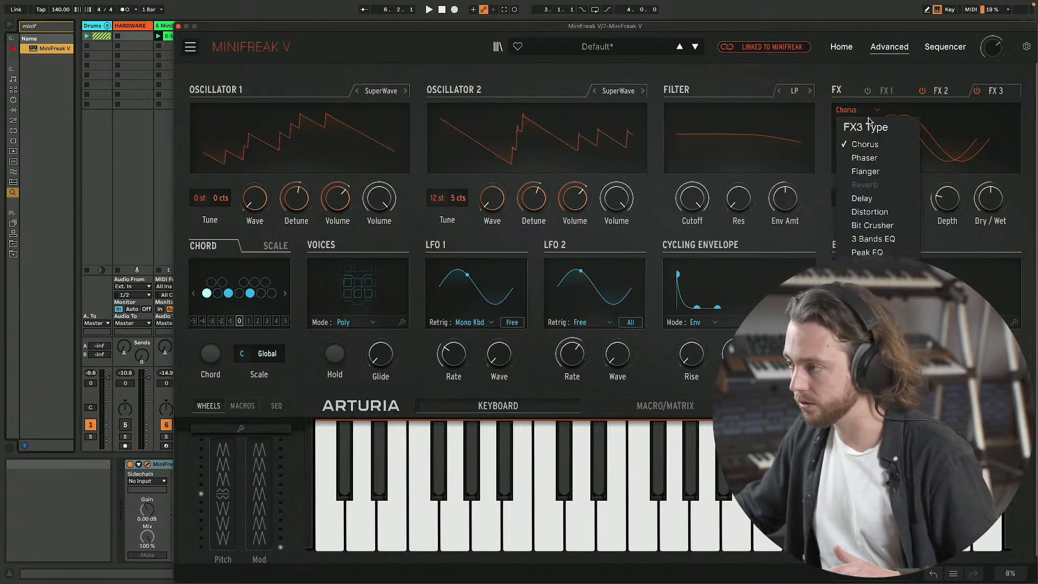
{"action": "left_click", "coordinate": [857, 269]}
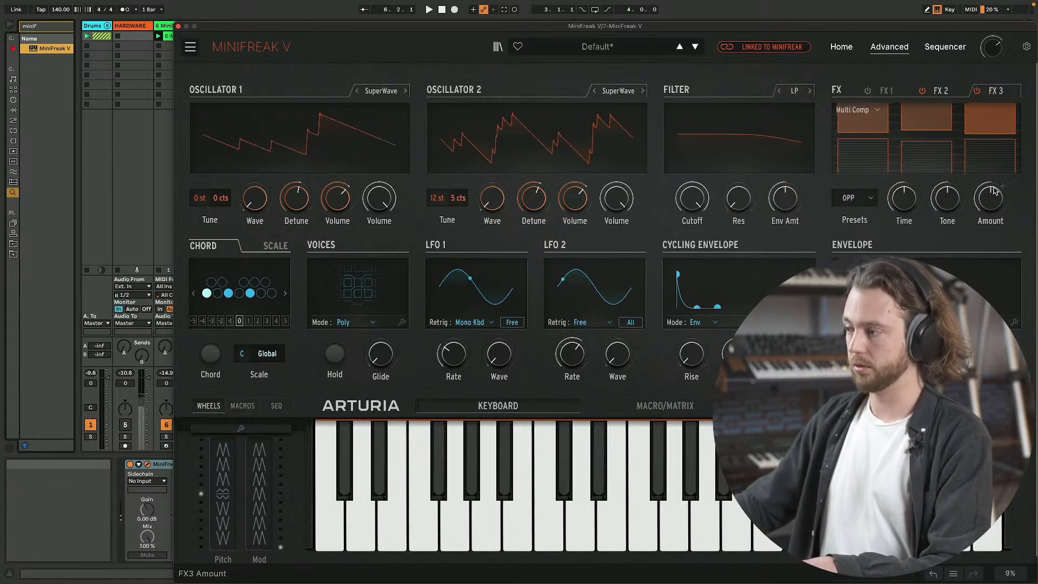
{"action": "left_click_drag", "start_coordinate": [988, 211], "coordinate": [992, 198]}
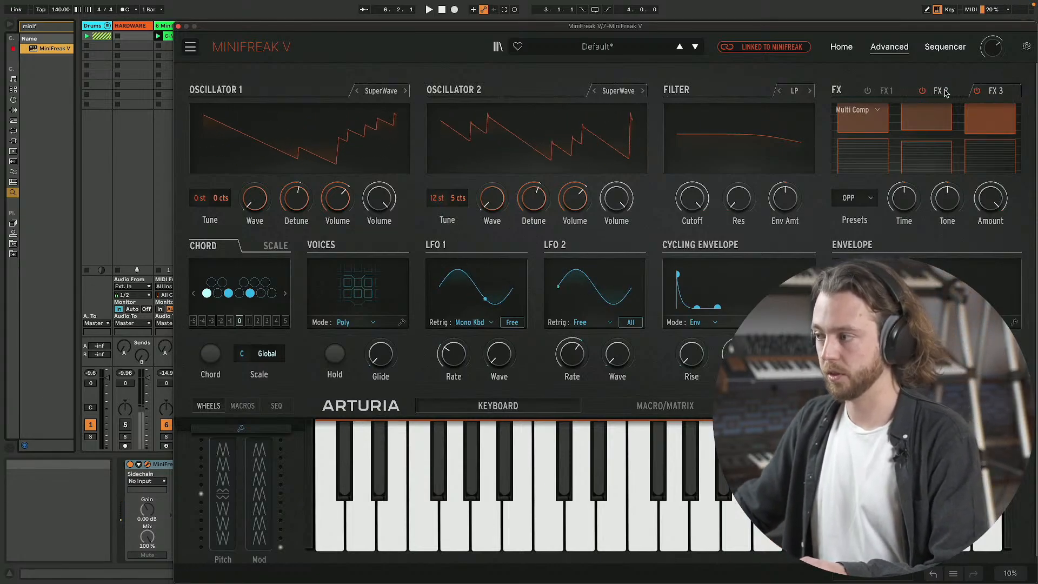
- Switch the FX 2 Reverb from Send to Insert and set the FX 3 Multi Comp amount to 50.8
{"action": "left_click", "coordinate": [943, 92]}
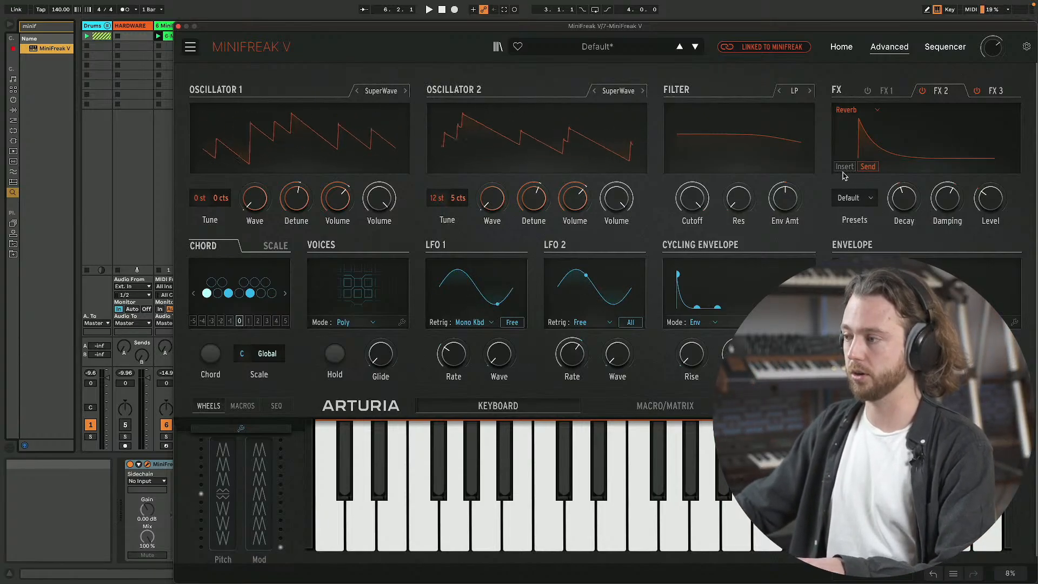
{"action": "left_click", "coordinate": [845, 167]}
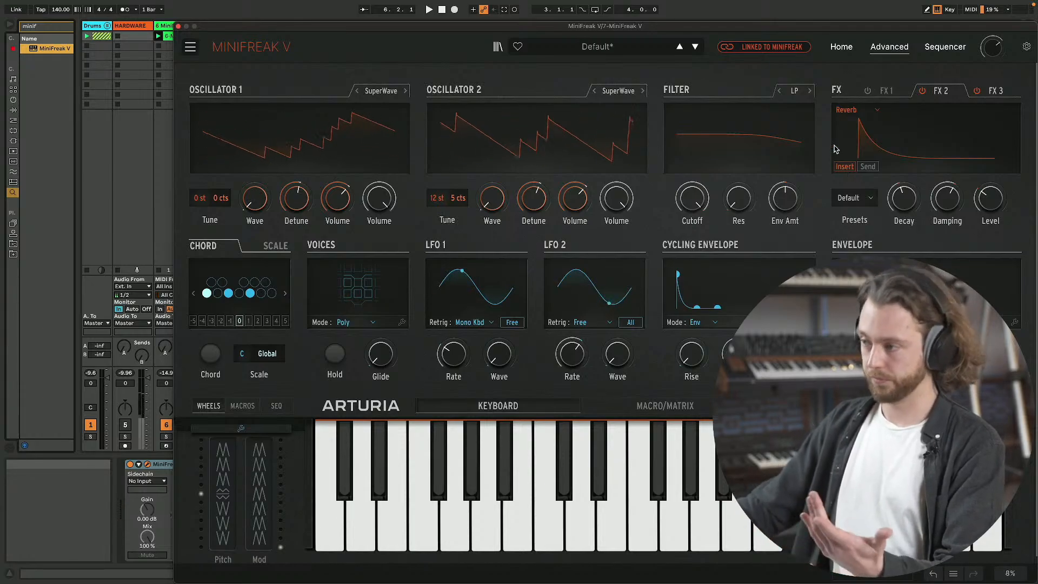
{"action": "left_click", "coordinate": [999, 90]}
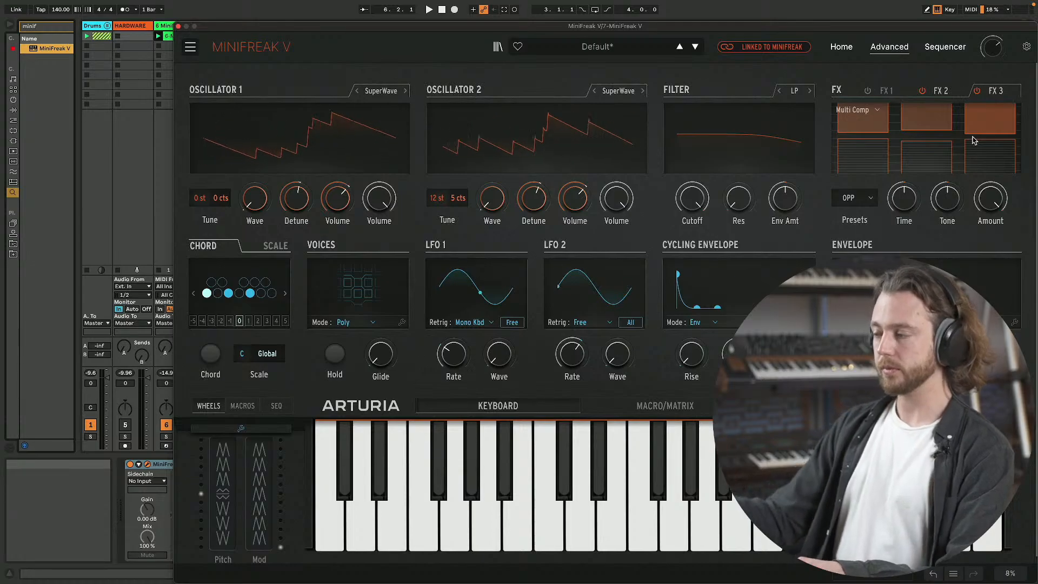
{"action": "left_click_drag", "start_coordinate": [989, 206], "coordinate": [989, 259]}
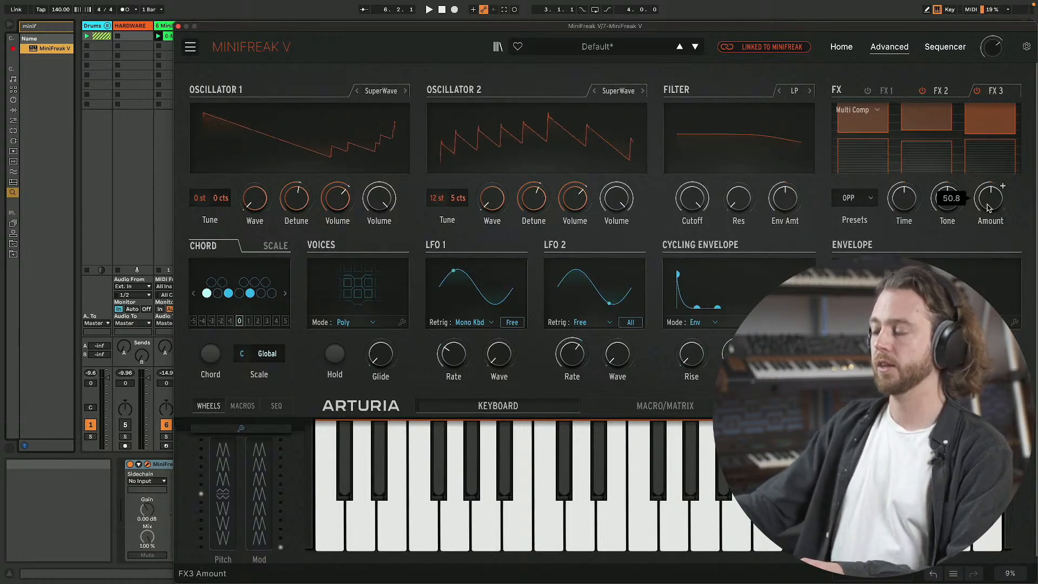
- Assign the FX 2 Reverb level as a matrix destination and modulate it from Envelope by -93.0
{"action": "left_click", "coordinate": [951, 91]}
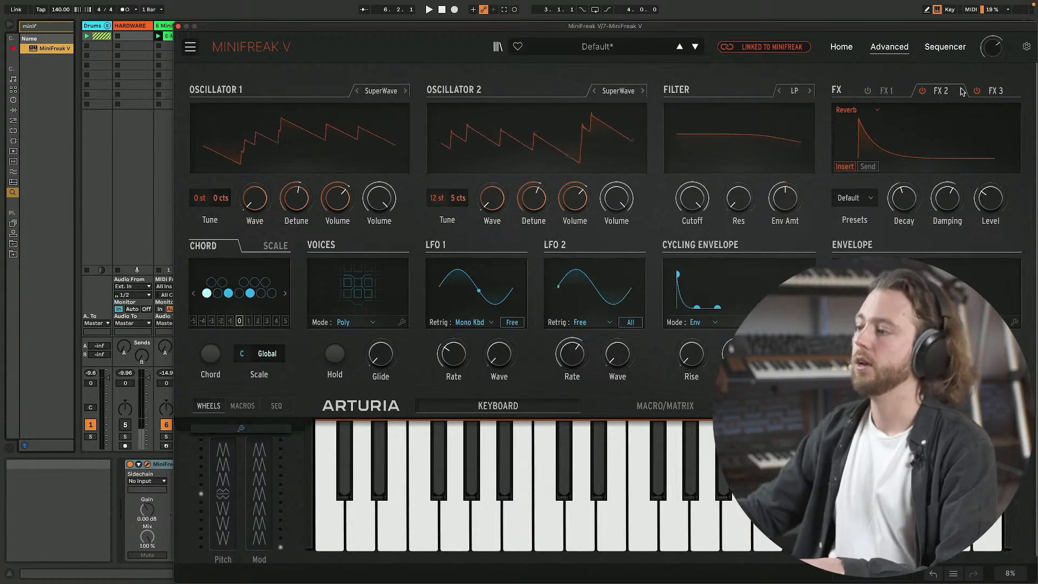
{"action": "mouse_move", "coordinate": [999, 203]}
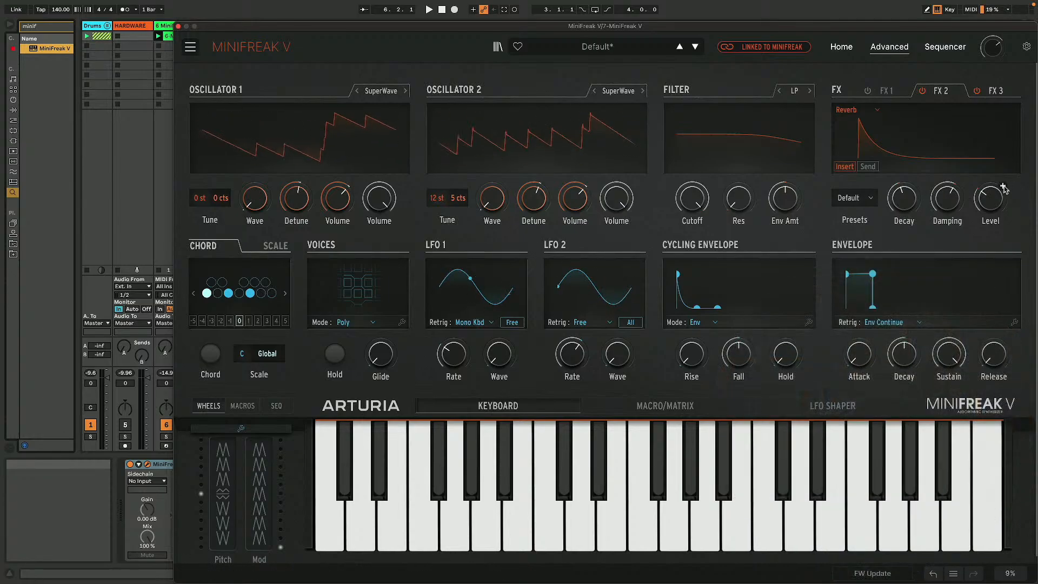
{"action": "left_click", "coordinate": [665, 405]}
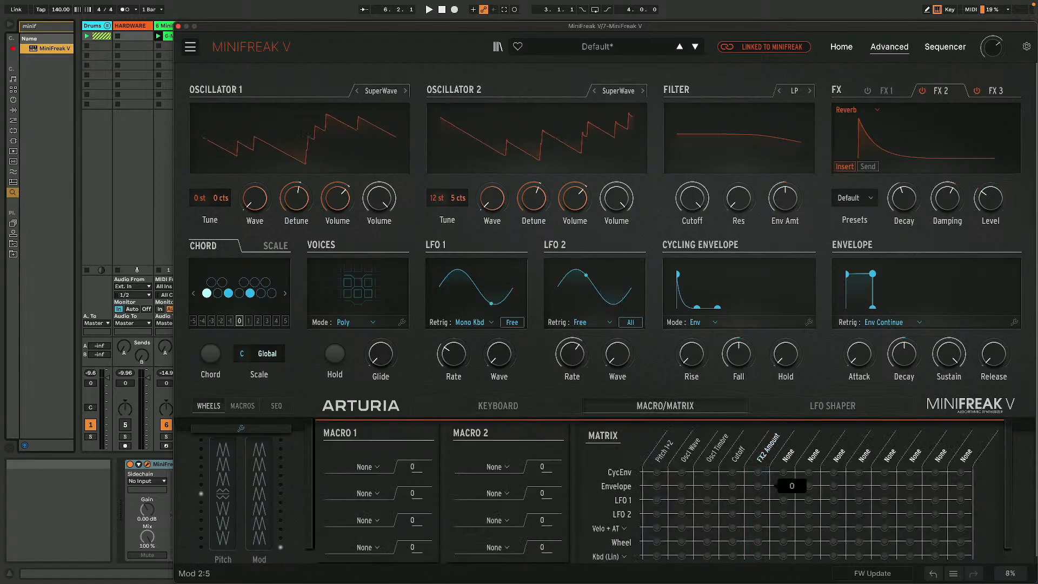
{"action": "mouse_move", "coordinate": [758, 485]}
{"action": "left_mouse_down"}
{"action": "mouse_move", "coordinate": [758, 519]}
{"action": "mouse_move", "coordinate": [761, 488]}
{"action": "left_mouse_up"}
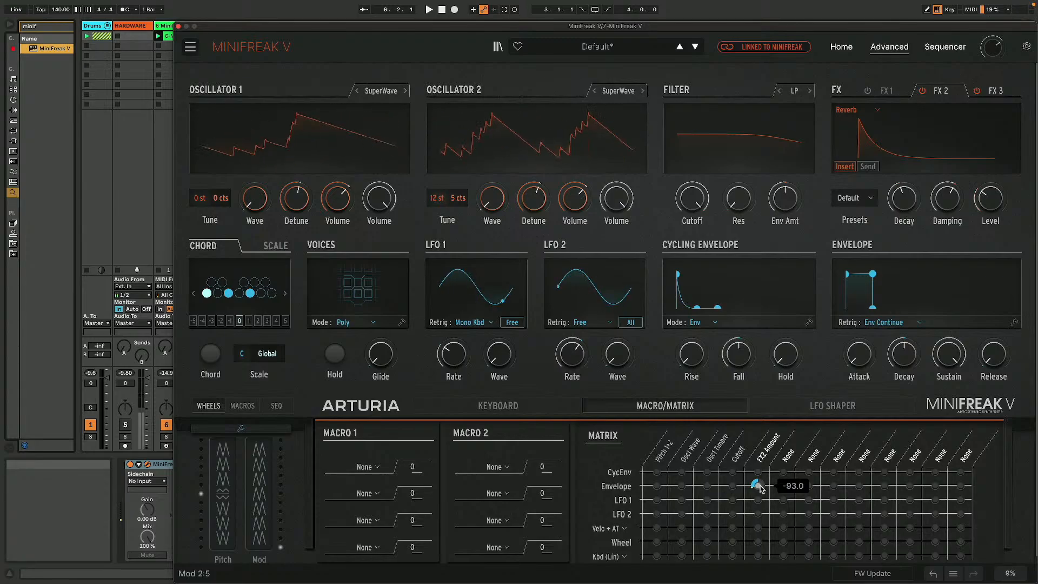
- Add the FX 3 Multi Comp amount as a matrix destination and give it positive modulation from Envelope
{"action": "left_click", "coordinate": [983, 96]}
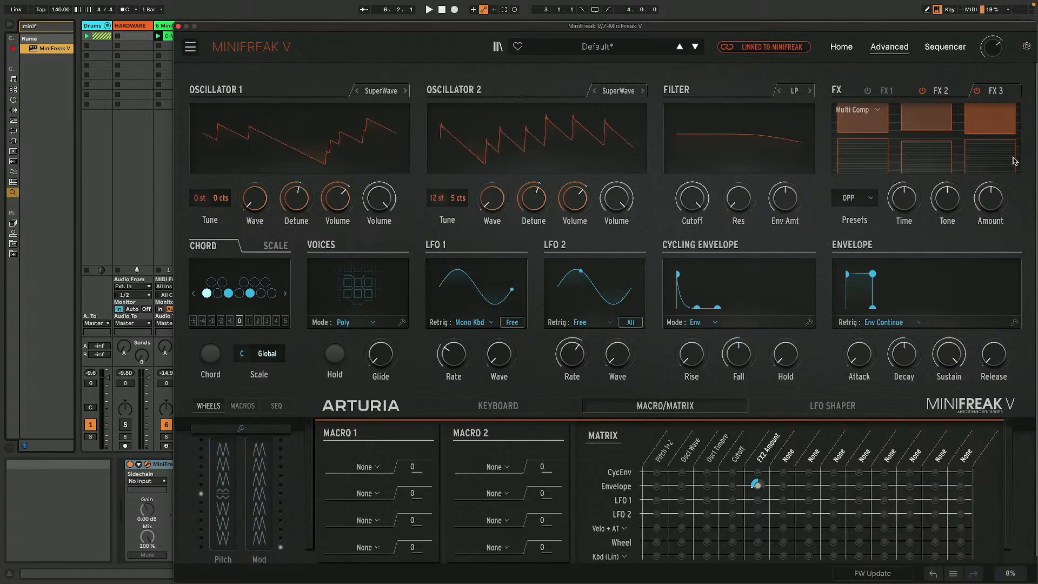
{"action": "left_click", "coordinate": [1003, 187]}
{"action": "mouse_move", "coordinate": [784, 486]}
{"action": "left_mouse_down"}
{"action": "mouse_move", "coordinate": [784, 449]}
{"action": "mouse_move", "coordinate": [784, 481]}
{"action": "left_mouse_up"}
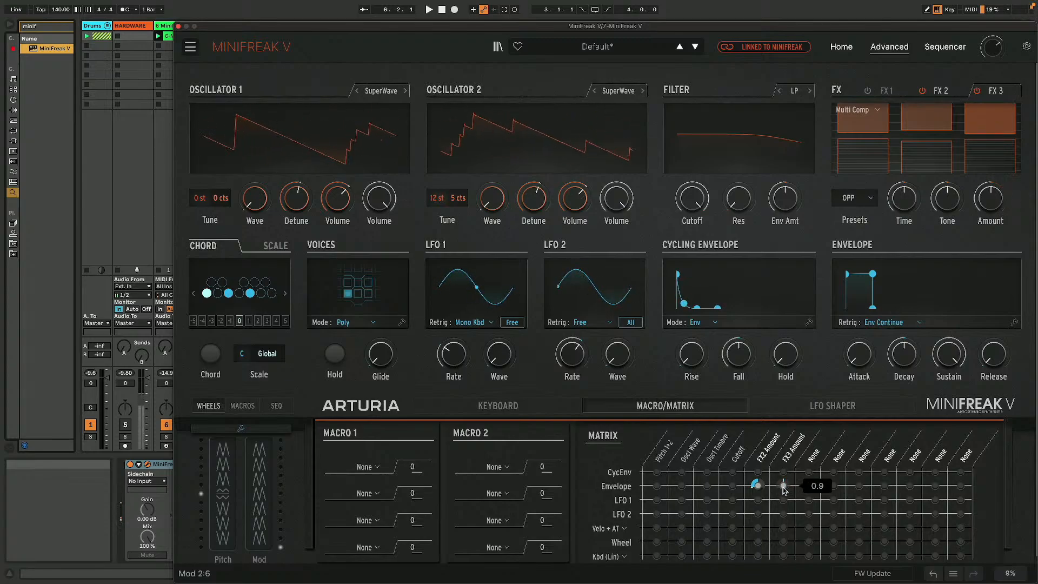
{"action": "left_click_drag", "start_coordinate": [783, 485], "coordinate": [783, 431]}
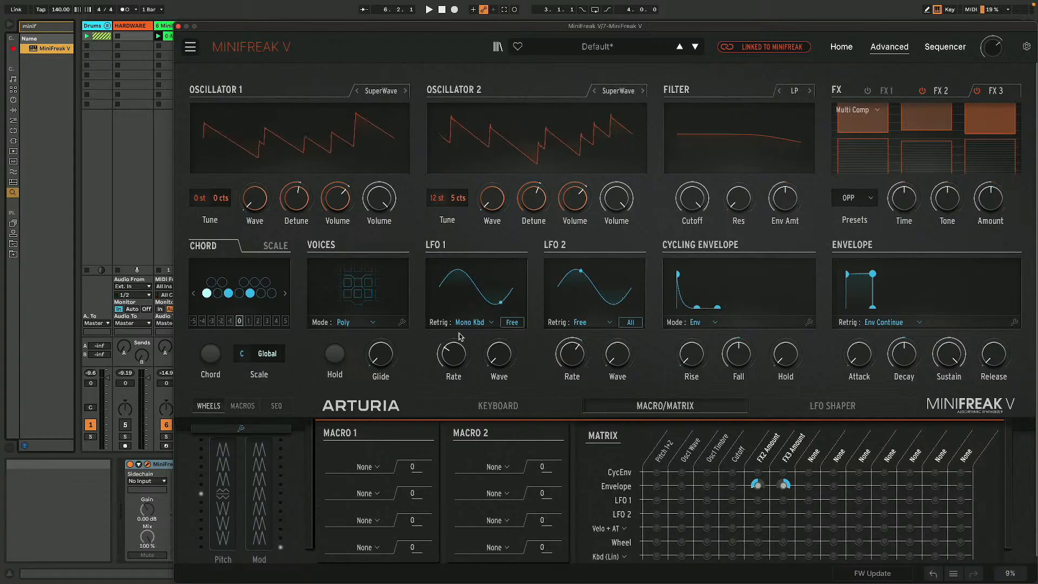
- Set the voice mode to Unison and raise its Uni Spread to 0.204
{"action": "left_click", "coordinate": [361, 323]}
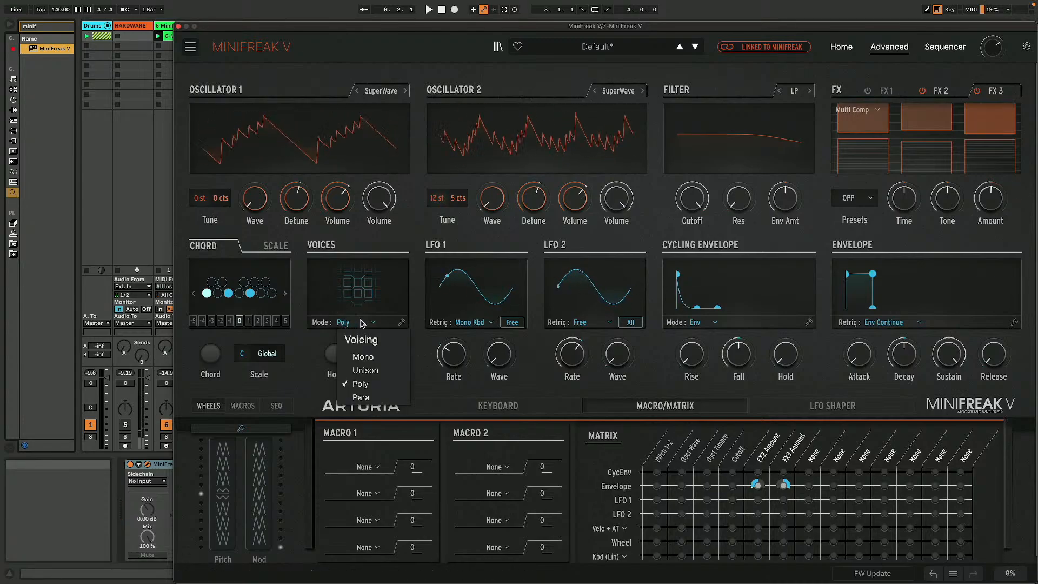
{"action": "left_click", "coordinate": [382, 370]}
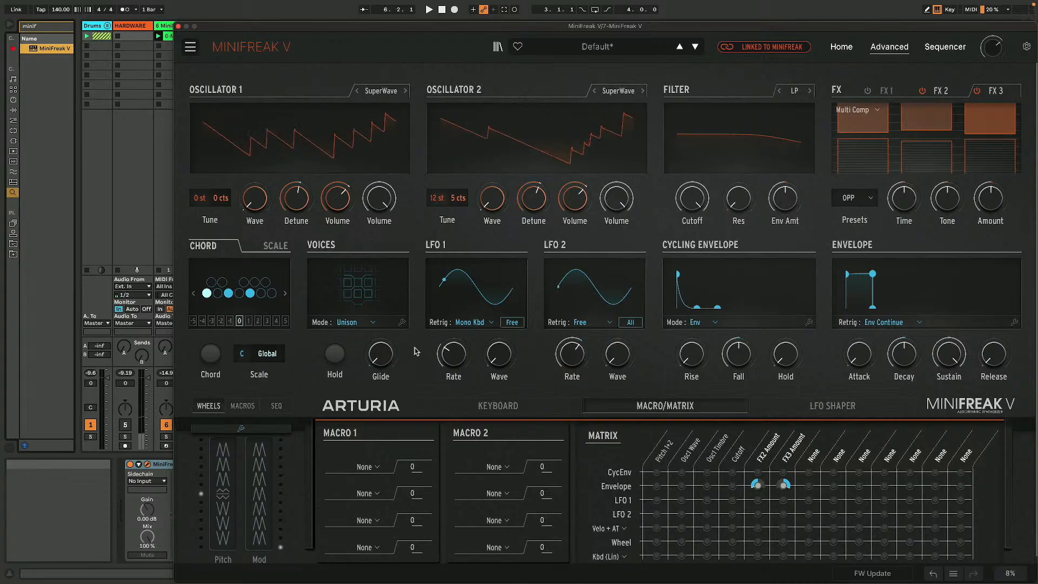
{"action": "left_click", "coordinate": [401, 322]}
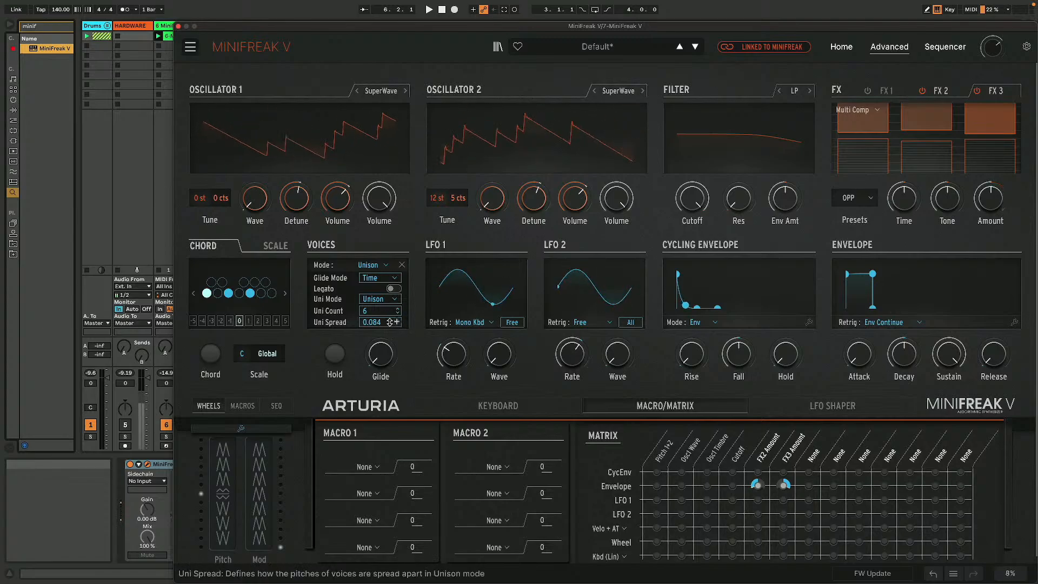
{"action": "left_click_drag", "start_coordinate": [397, 322], "coordinate": [395, 323]}
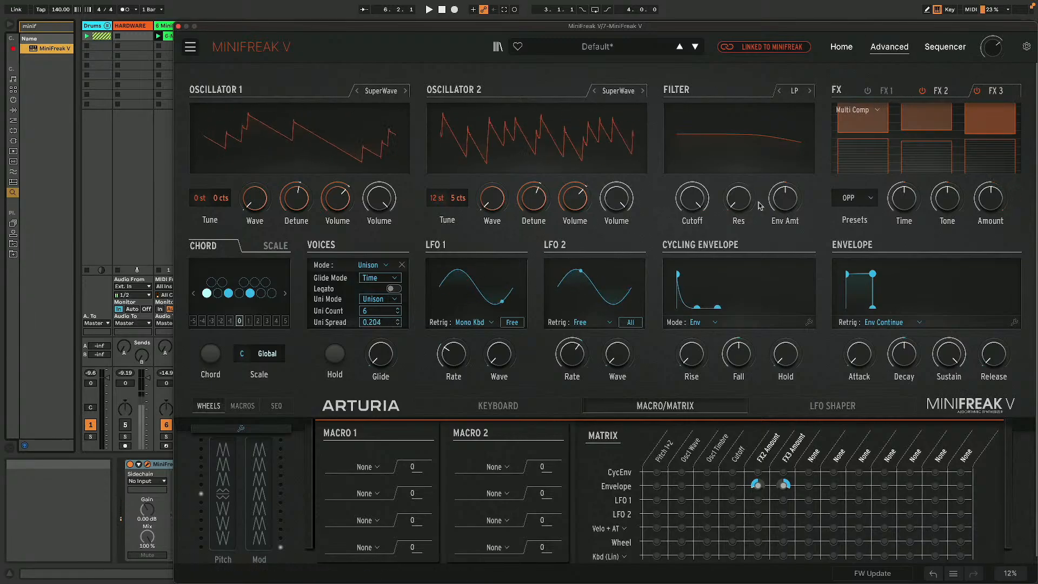
- Switch on the FX 1 Chorus and slightly lower the level of the FX 2 Reverb
{"action": "left_click", "coordinate": [877, 91]}
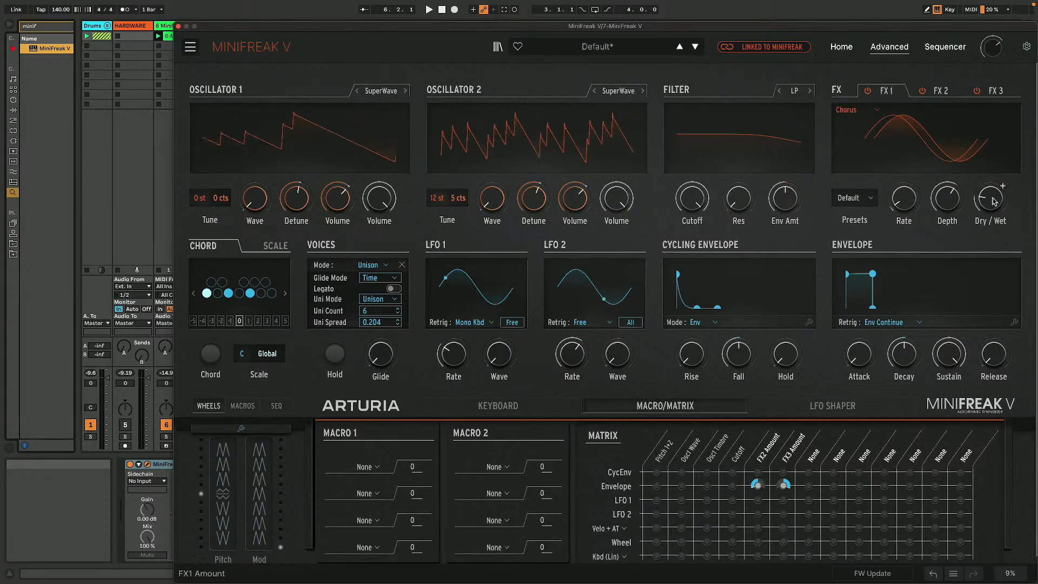
{"action": "mouse_move", "coordinate": [995, 200]}
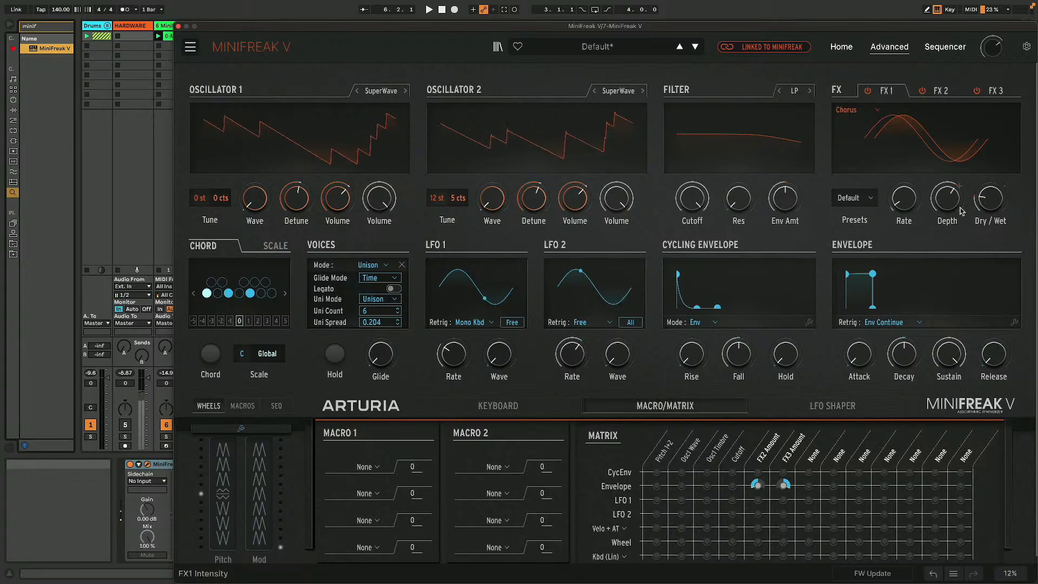
{"action": "left_click_drag", "start_coordinate": [994, 206], "coordinate": [993, 210]}
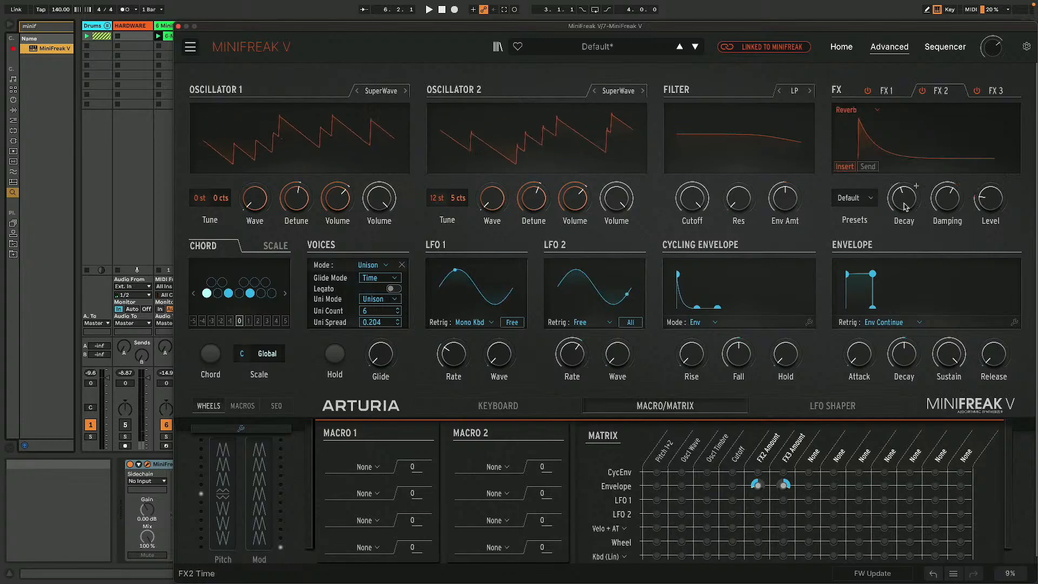
- Adjust the FX 2 Reverb's Decay and close the plug-in window of the 7-MiniFreak V track
{"action": "left_click_drag", "start_coordinate": [906, 206], "coordinate": [949, 210]}
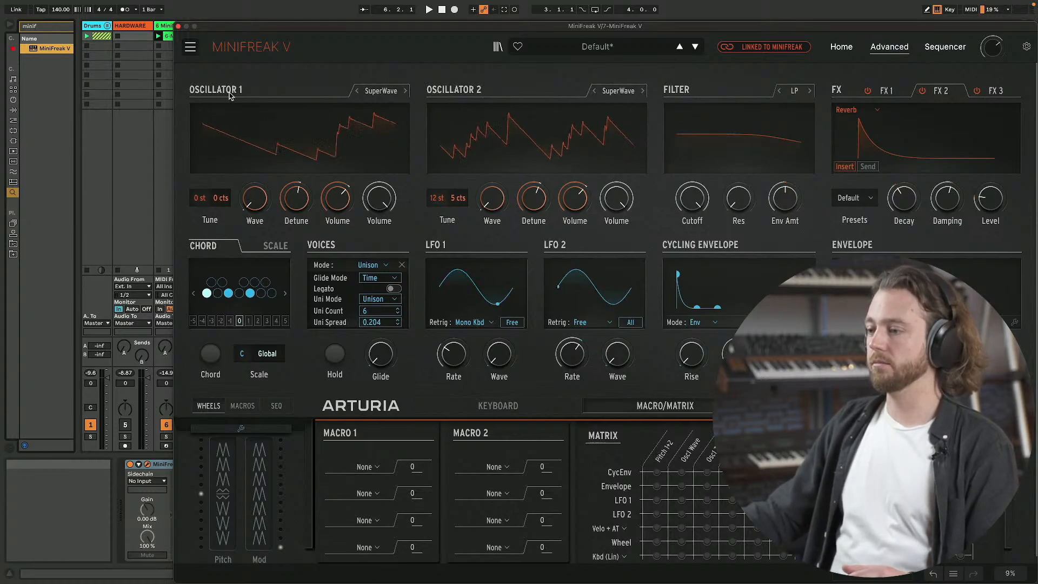
{"action": "left_click", "coordinate": [166, 26]}
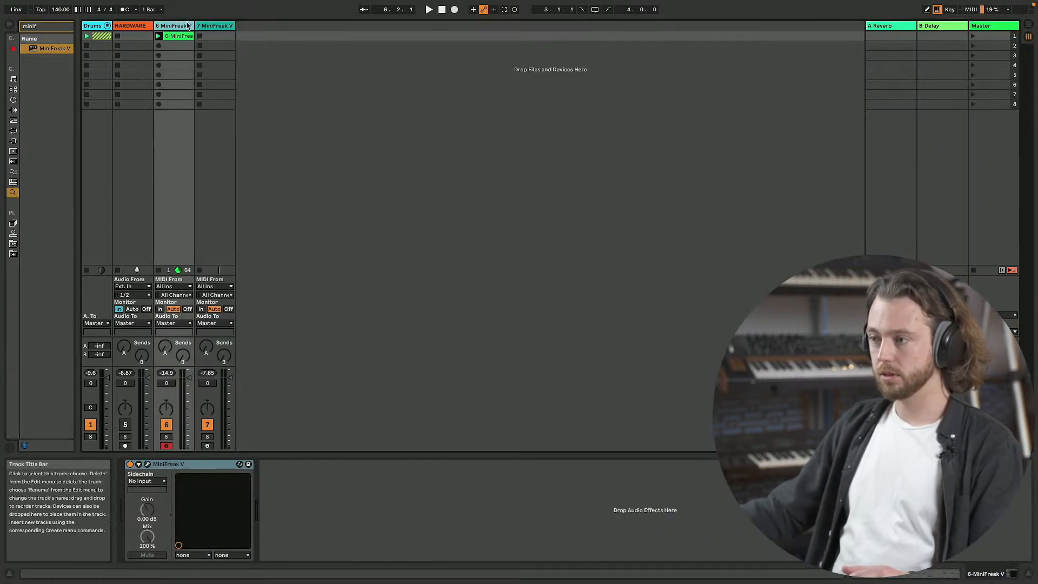
{"action": "left_click", "coordinate": [219, 26]}
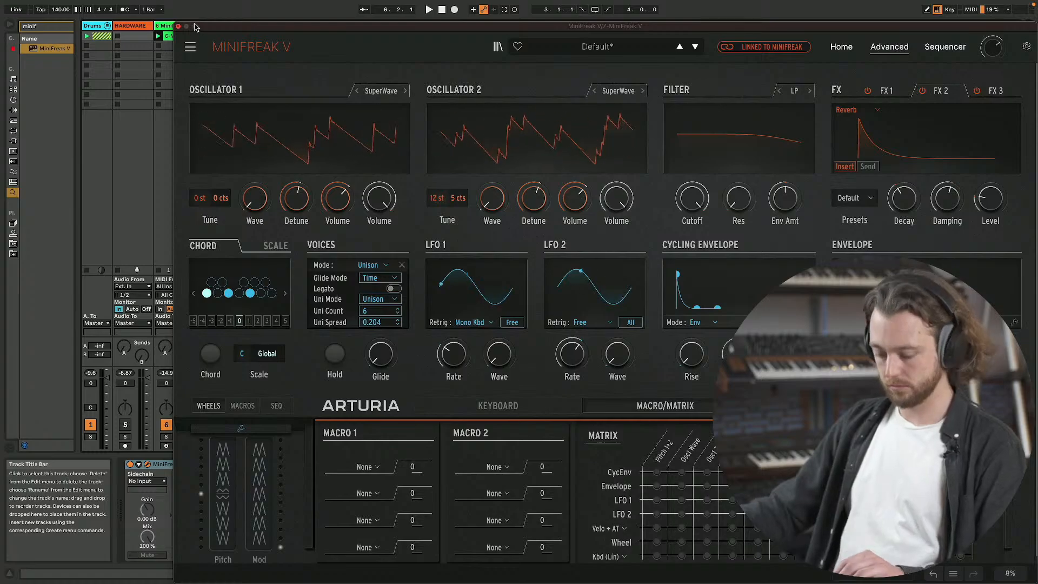
{"action": "left_click", "coordinate": [178, 26]}
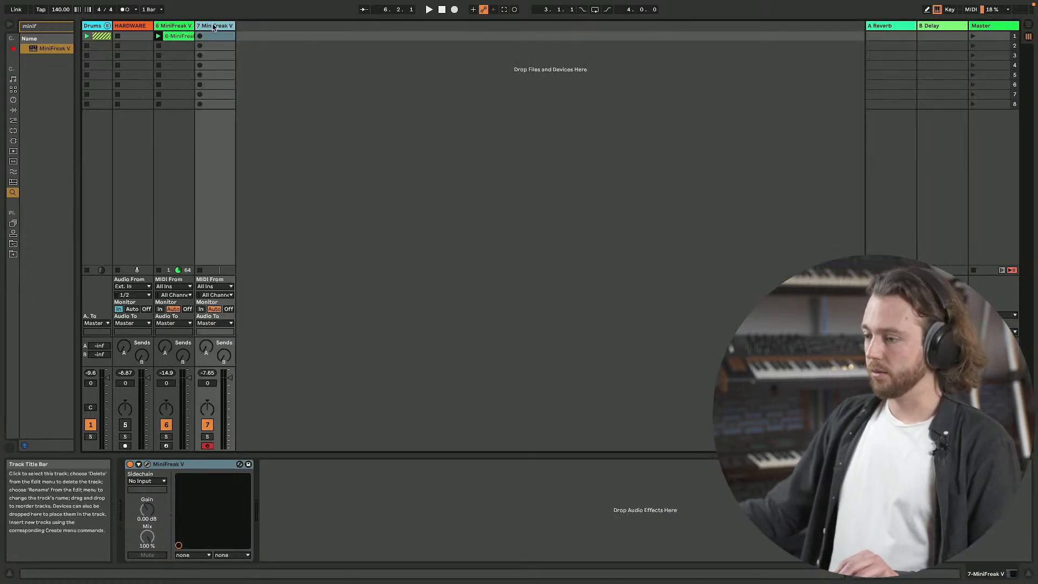
- Insert a new MIDI track, load MiniFreak V on it and link the instance to the MiniFreak hardware
{"action": "key", "text": "ctrl+shift+t"}
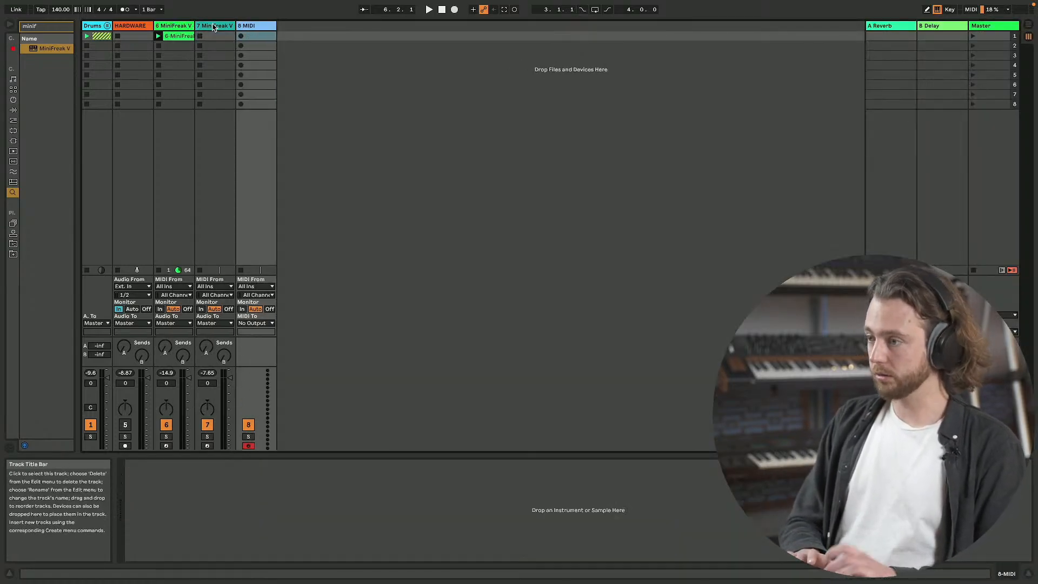
{"action": "key", "text": "ctrl+f"}
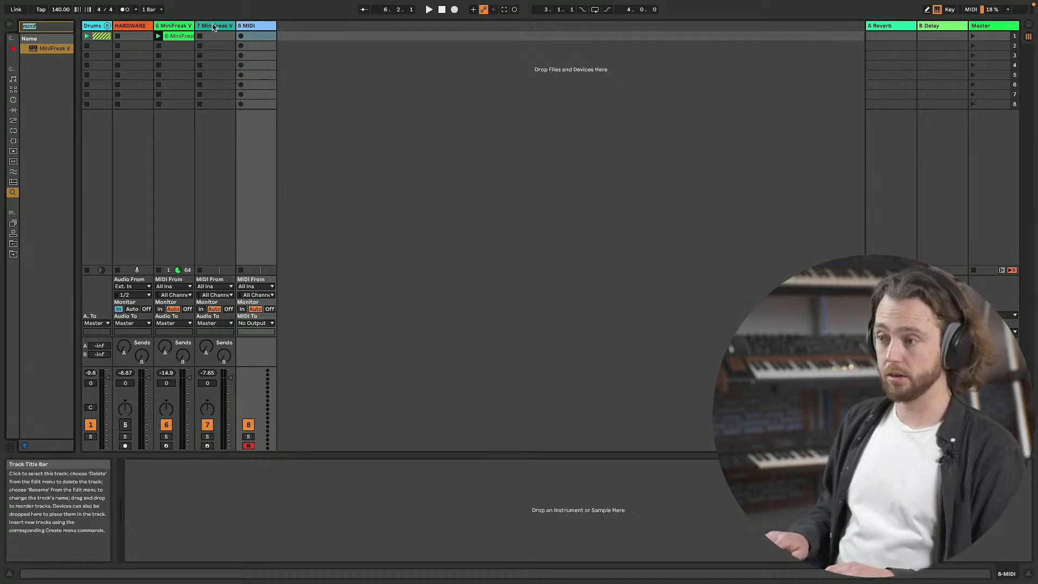
{"action": "key", "text": "Down"}
{"action": "key", "text": "Return"}
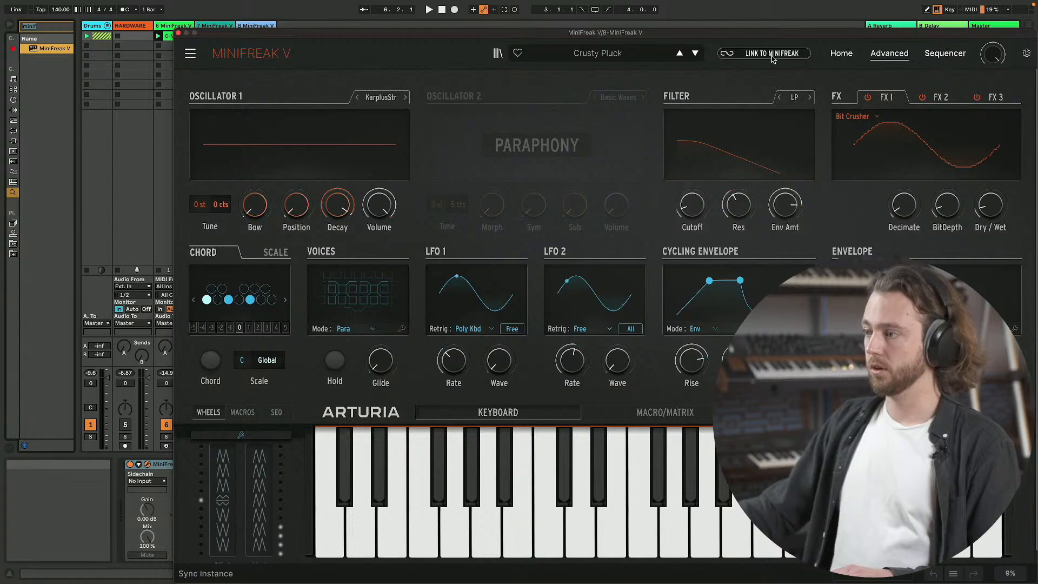
{"action": "left_click", "coordinate": [773, 54]}
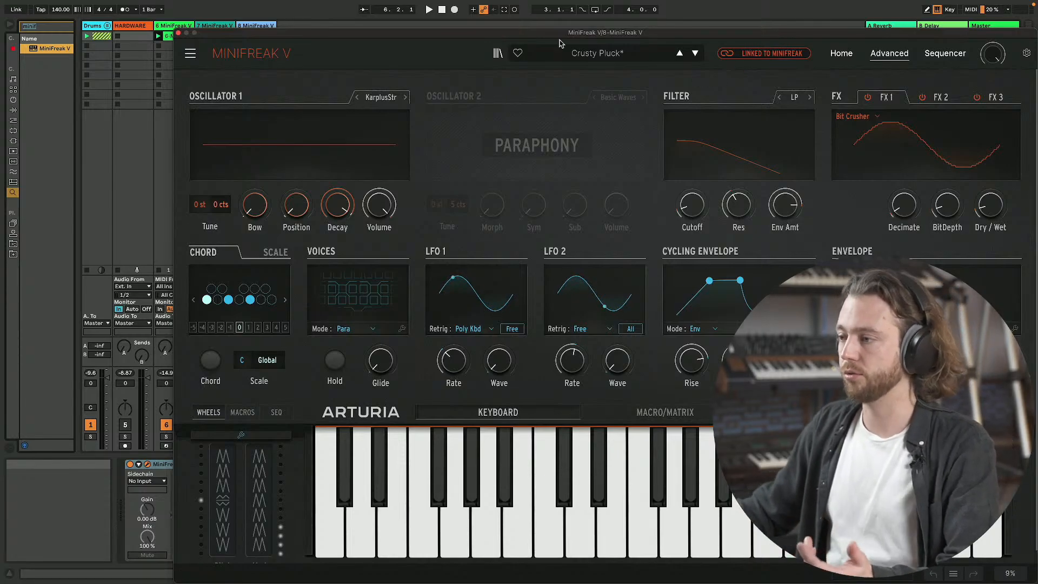
- Browse the preset library from the start of the list and load the Cascara evolving pad
{"action": "left_click", "coordinate": [512, 52]}
{"action": "left_click", "coordinate": [498, 53]}
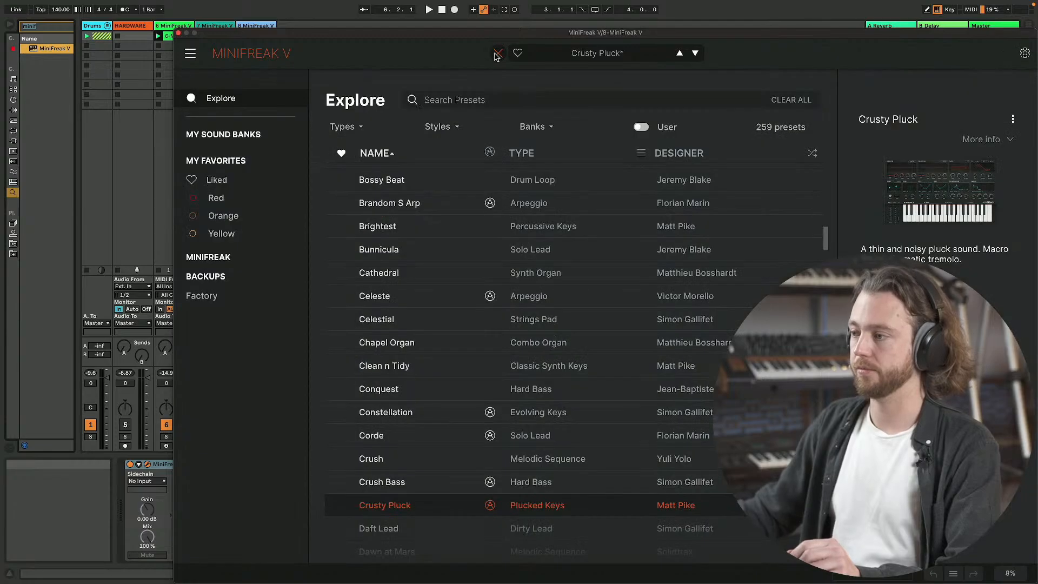
{"action": "scroll", "coordinate": [762, 223], "scroll_direction": "up", "scroll_amount": 5}
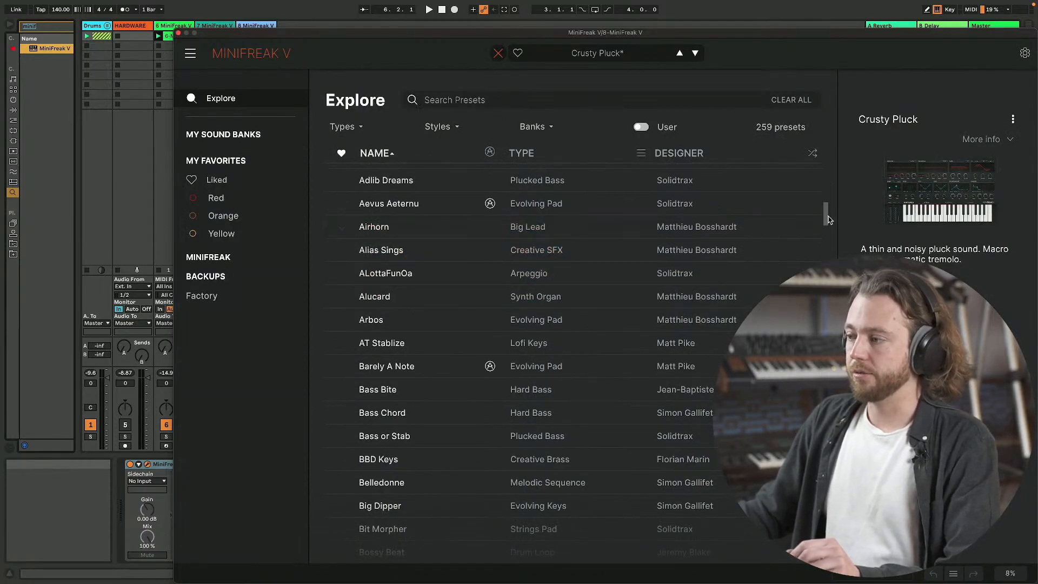
{"action": "scroll", "coordinate": [767, 195], "scroll_direction": "up", "scroll_amount": 5}
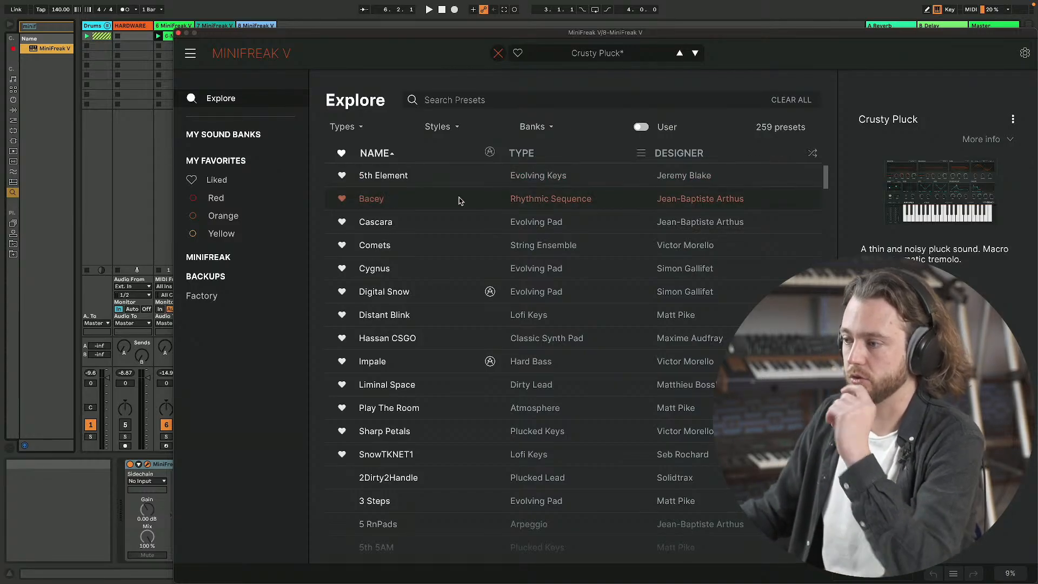
{"action": "left_click", "coordinate": [433, 224]}
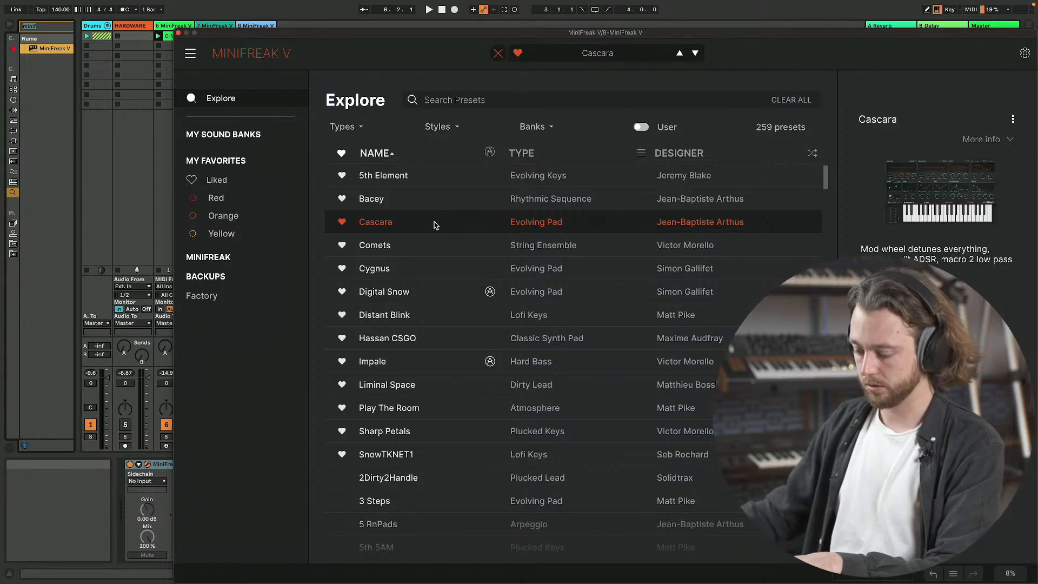
{"action": "left_click", "coordinate": [497, 54]}
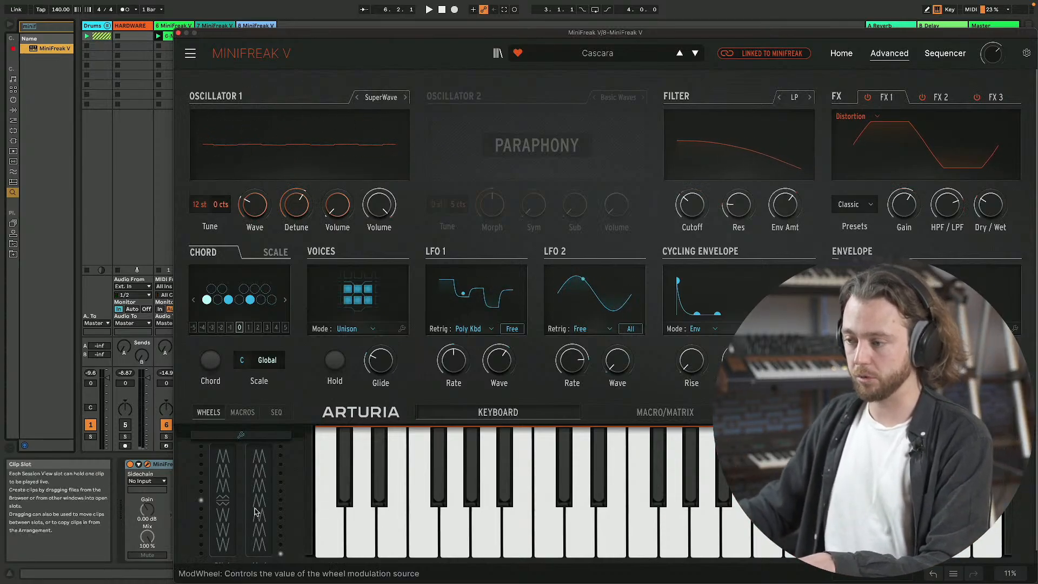
- Raise the mod wheel to 100 on the Cascara preset
{"action": "mouse_move", "coordinate": [264, 542]}
{"action": "left_click_drag", "start_coordinate": [264, 543], "coordinate": [264, 528]}
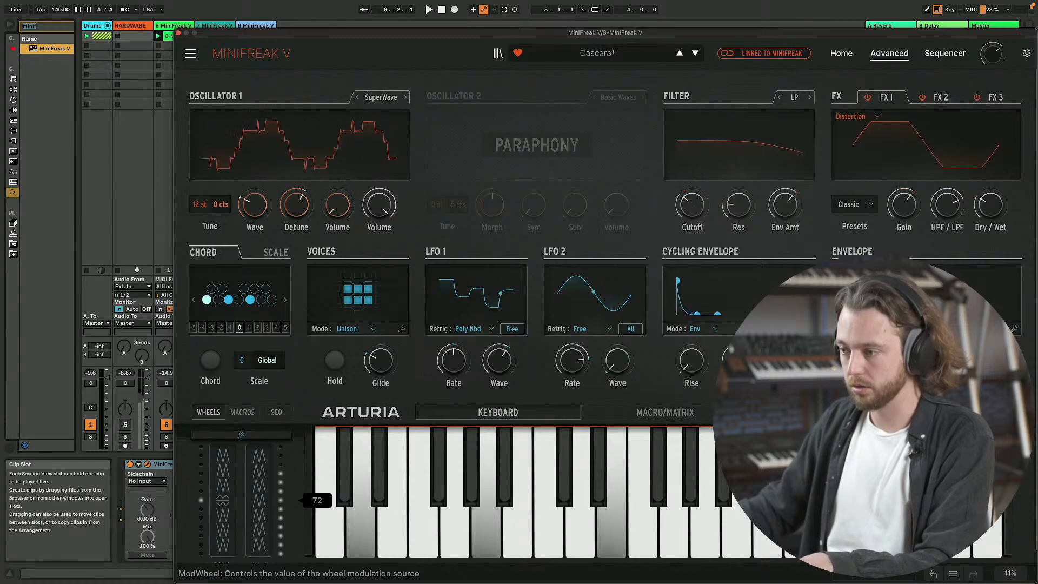
{"action": "mouse_move", "coordinate": [264, 444]}
{"action": "left_mouse_down"}
{"action": "mouse_move", "coordinate": [264, 532]}
{"action": "mouse_move", "coordinate": [264, 445]}
{"action": "left_mouse_up"}
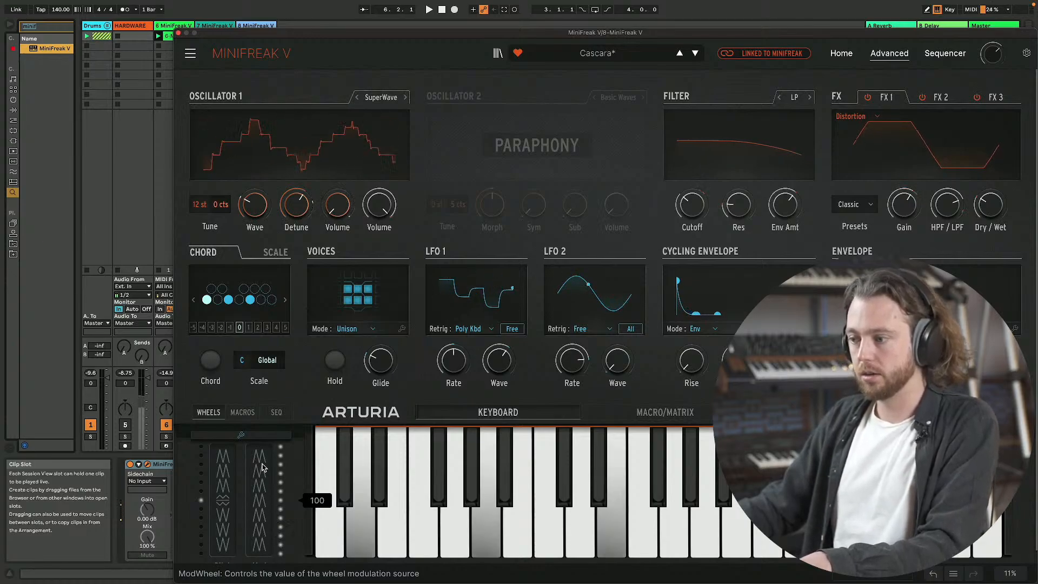
- Set Macro 1 to 61 and Macro 2 to 75 on the Cascara preset
{"action": "left_click", "coordinate": [242, 412]}
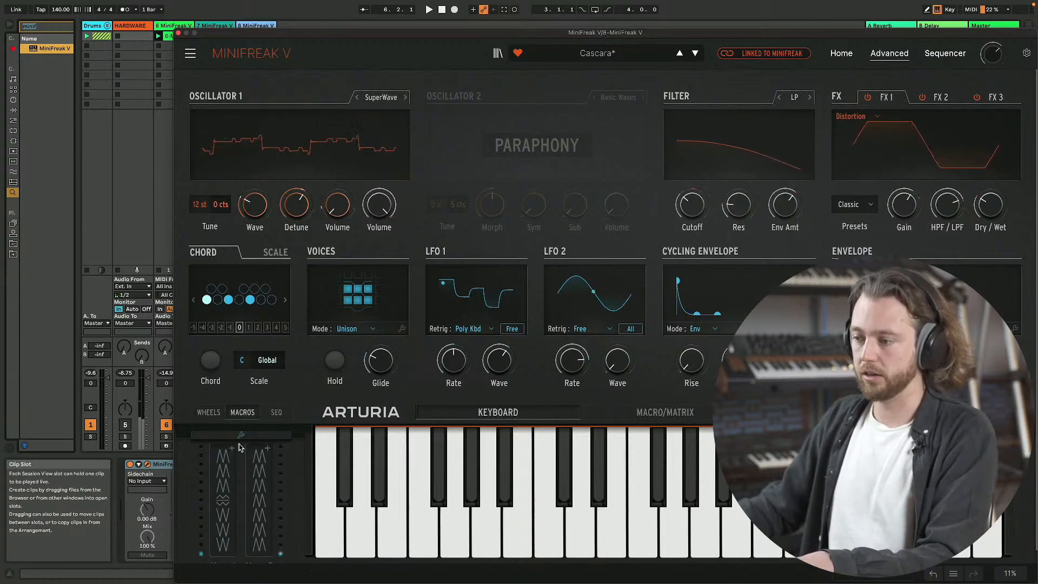
{"action": "left_click_drag", "start_coordinate": [228, 547], "coordinate": [228, 499]}
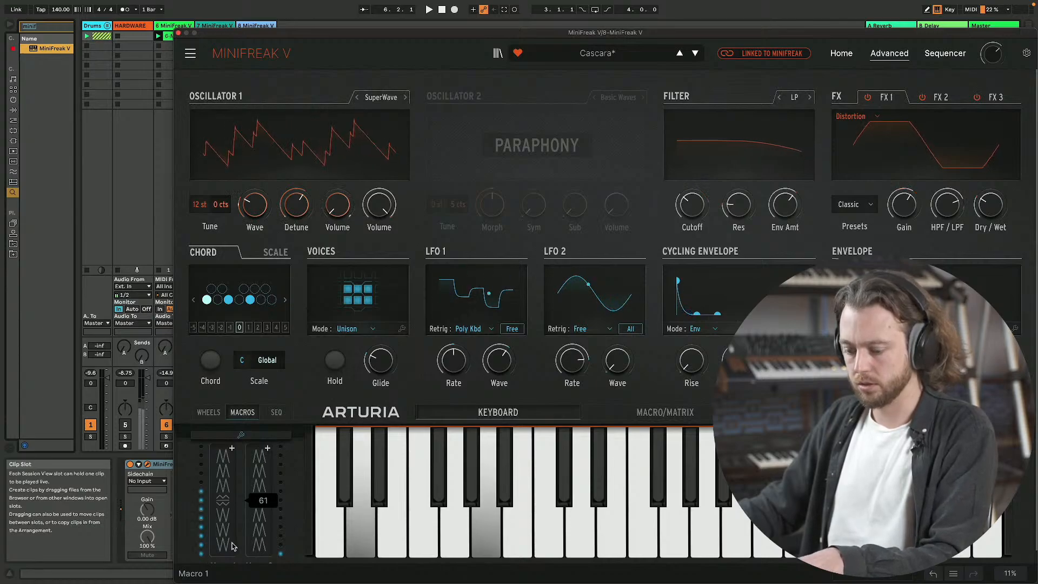
{"action": "left_click_drag", "start_coordinate": [249, 550], "coordinate": [250, 544]}
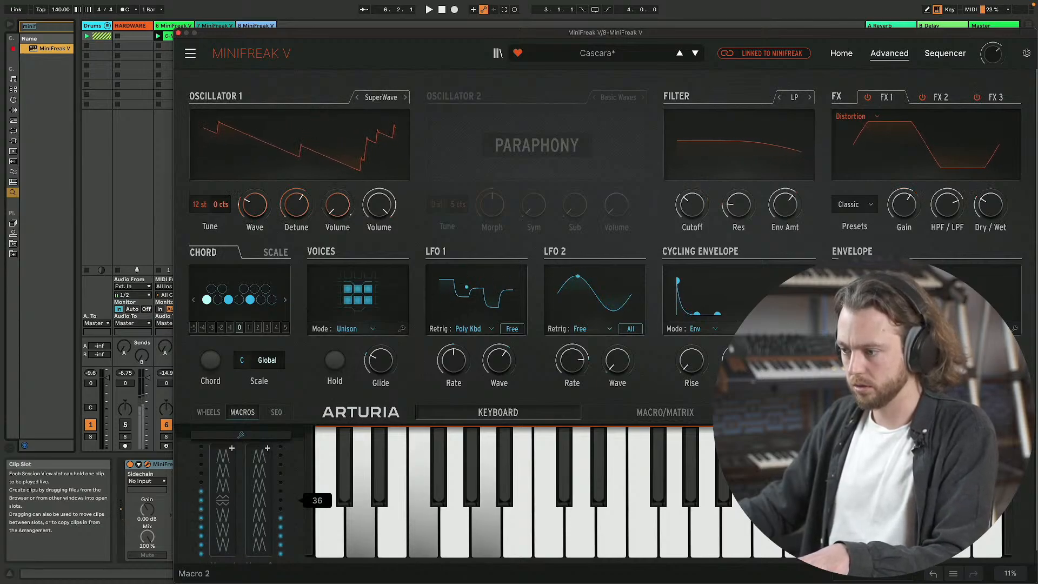
{"action": "left_click_drag", "start_coordinate": [250, 504], "coordinate": [250, 475]}
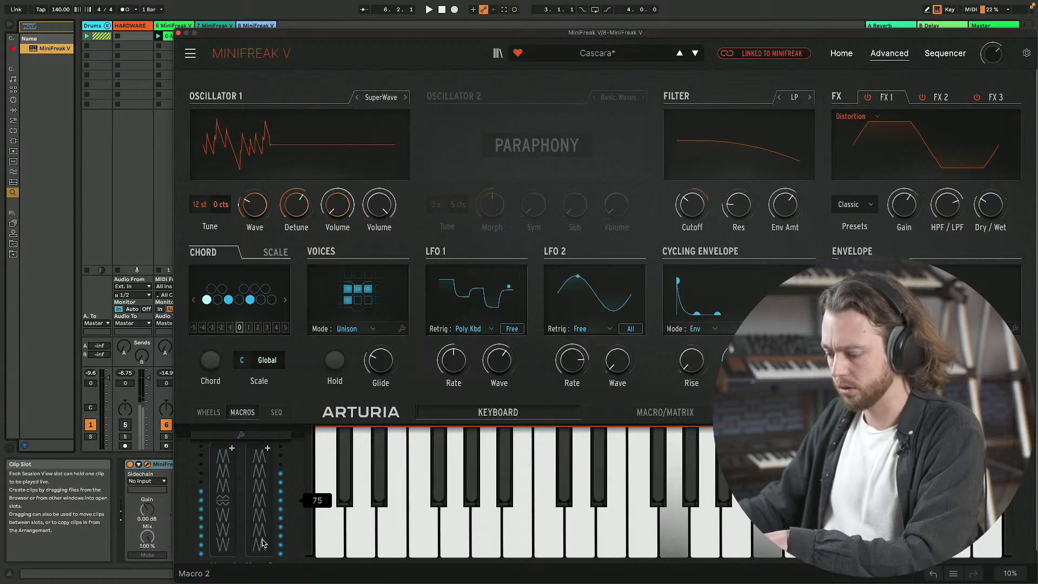
- Vary Macro 1 on the Cascara preset, bringing it down to 20, and reduce Macro 2
{"action": "left_click", "coordinate": [223, 500]}
{"action": "left_click_drag", "start_coordinate": [227, 515], "coordinate": [227, 513]}
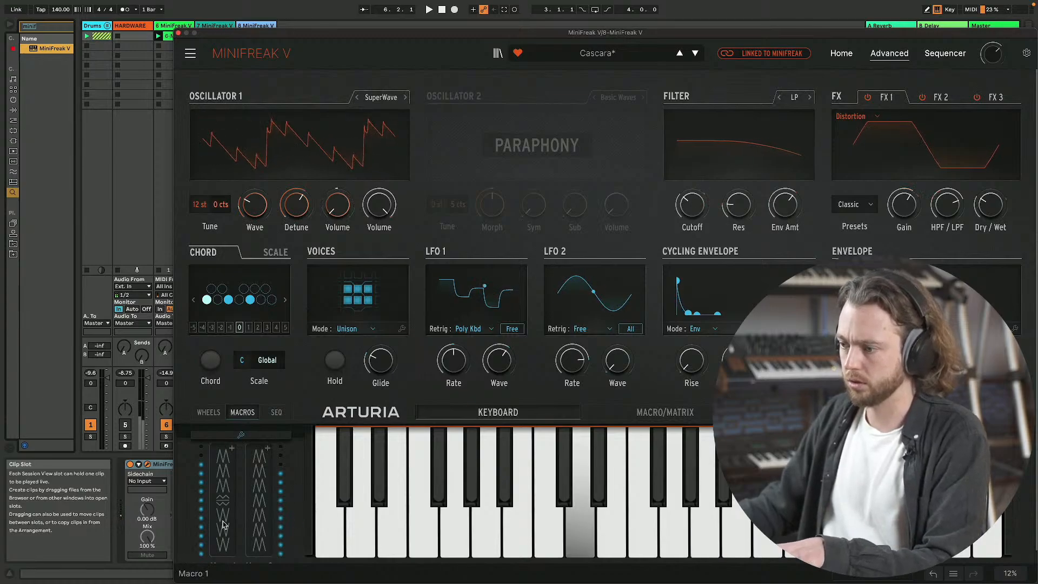
{"action": "left_click_drag", "start_coordinate": [225, 522], "coordinate": [225, 530]}
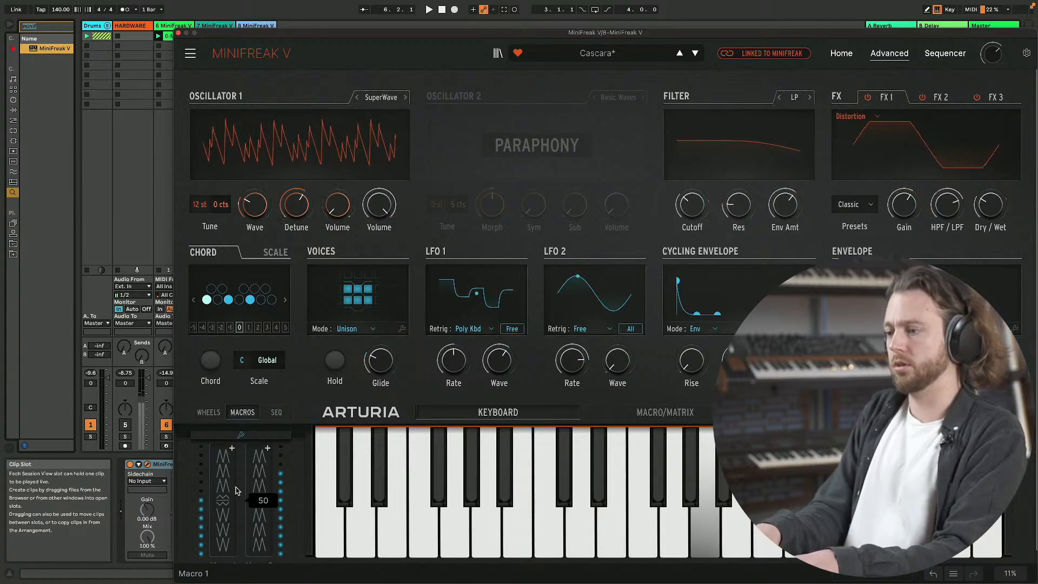
{"action": "left_click_drag", "start_coordinate": [255, 480], "coordinate": [252, 484]}
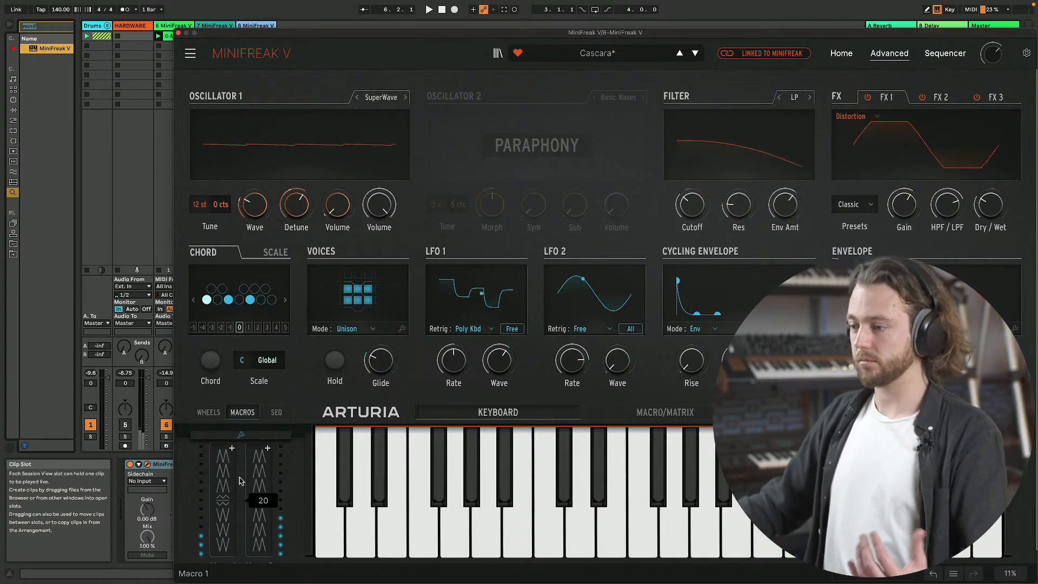
- Load the Comets string ensemble preset and vary its Macro 1 amount
{"action": "left_click", "coordinate": [496, 53]}
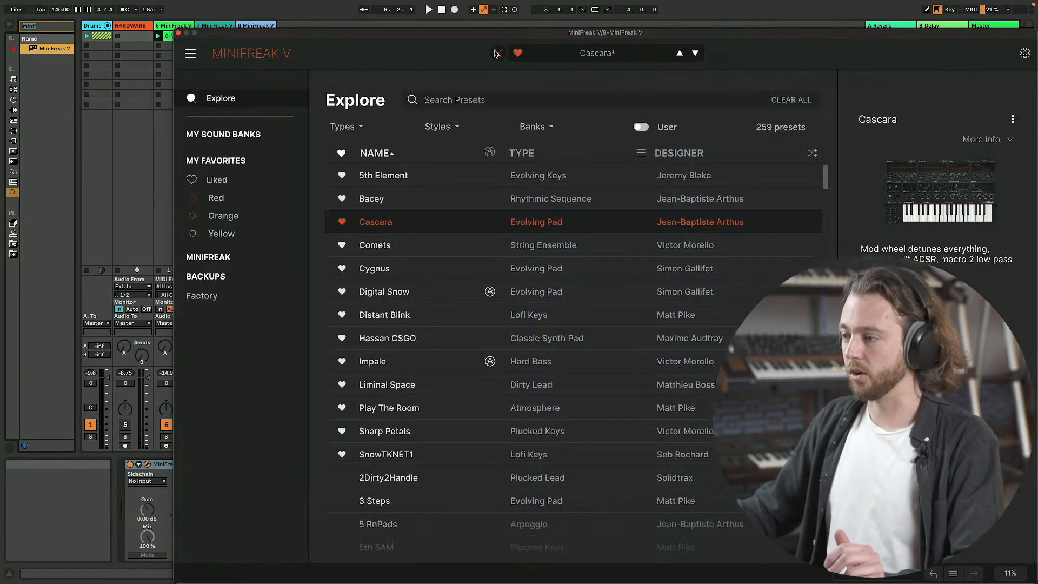
{"action": "left_click", "coordinate": [424, 253]}
{"action": "left_click", "coordinate": [498, 54]}
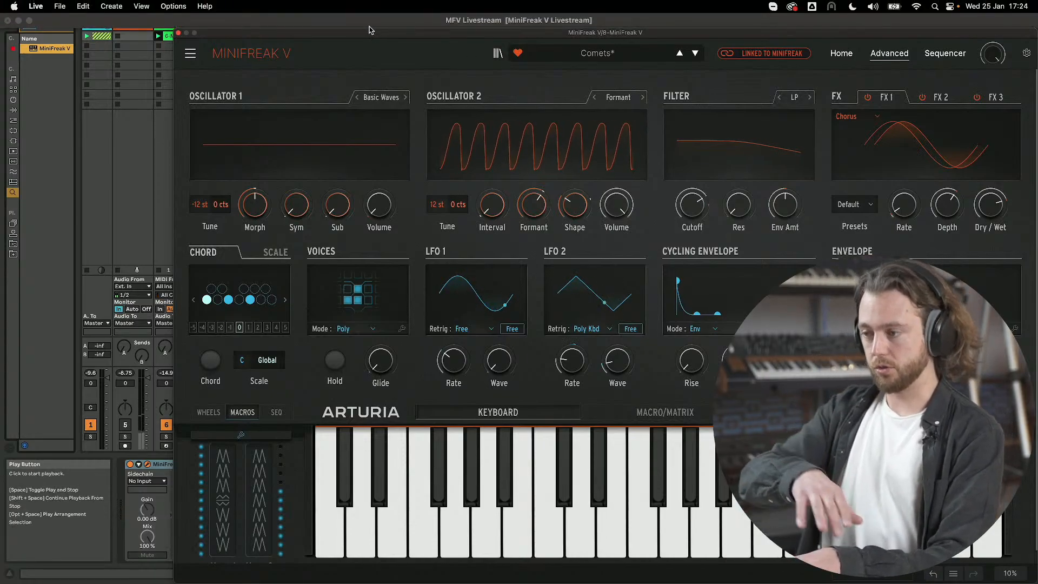
{"action": "left_click", "coordinate": [208, 413]}
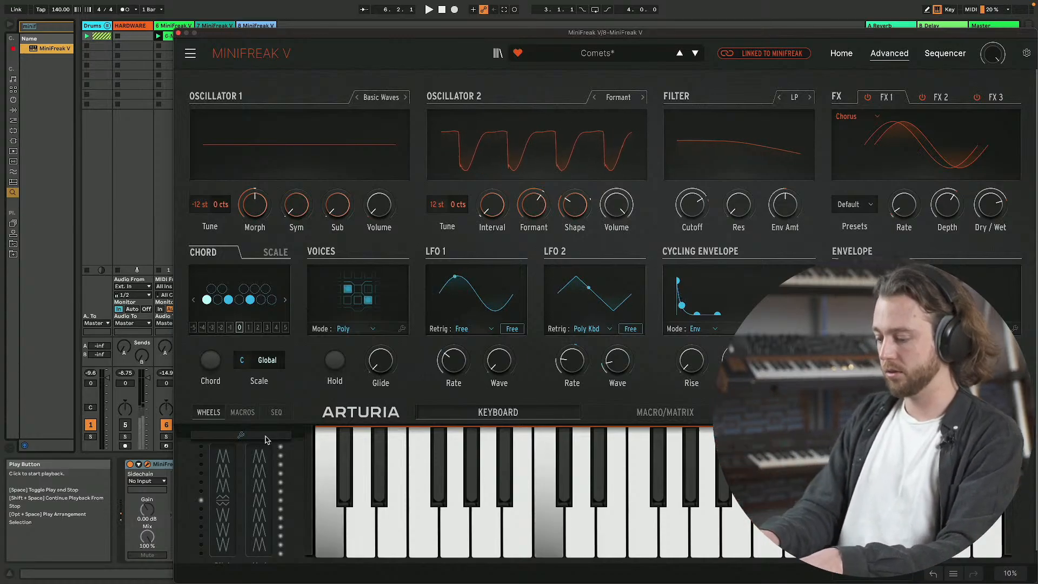
{"action": "left_click", "coordinate": [241, 414]}
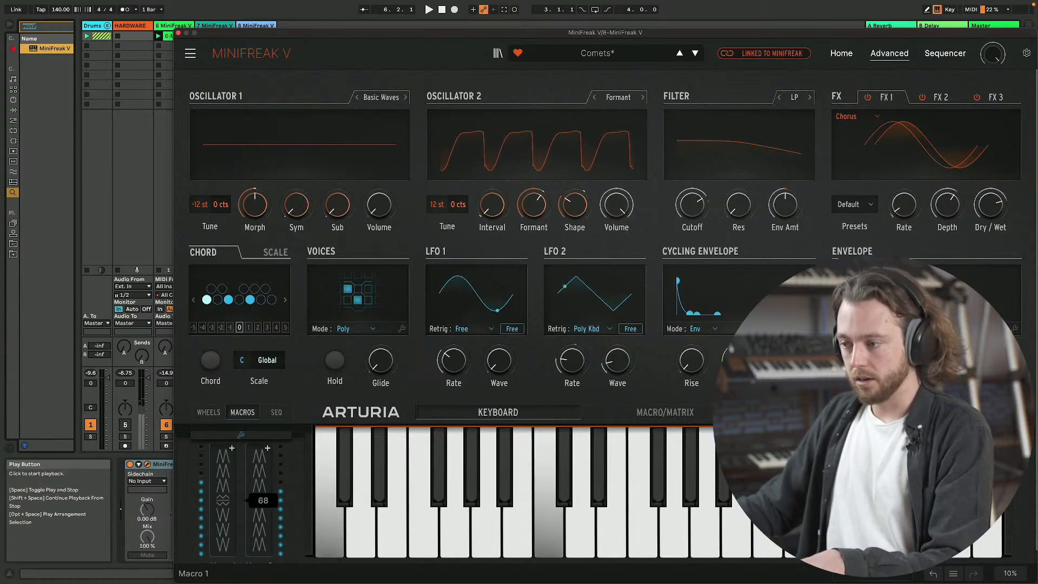
{"action": "left_click_drag", "start_coordinate": [222, 467], "coordinate": [223, 476]}
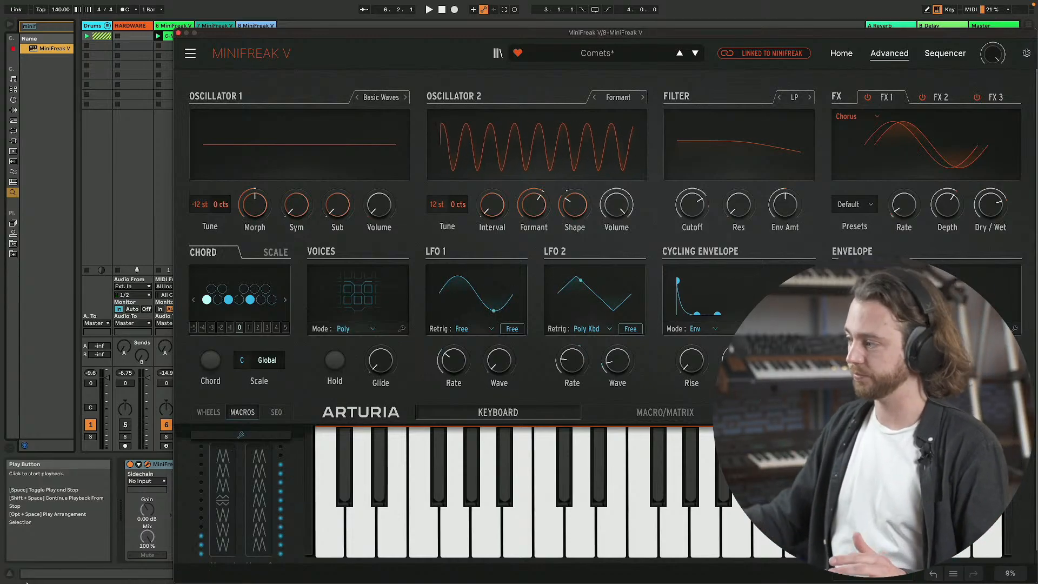
- Load the Cygnus evolving pad preset and return to the synth view
{"action": "left_click", "coordinate": [498, 54]}
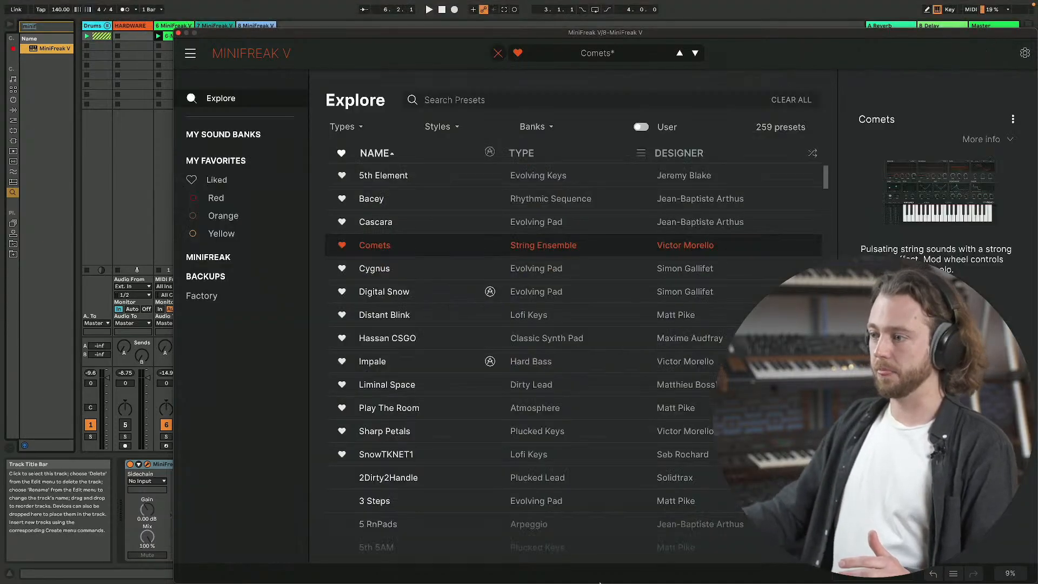
{"action": "left_click", "coordinate": [576, 279]}
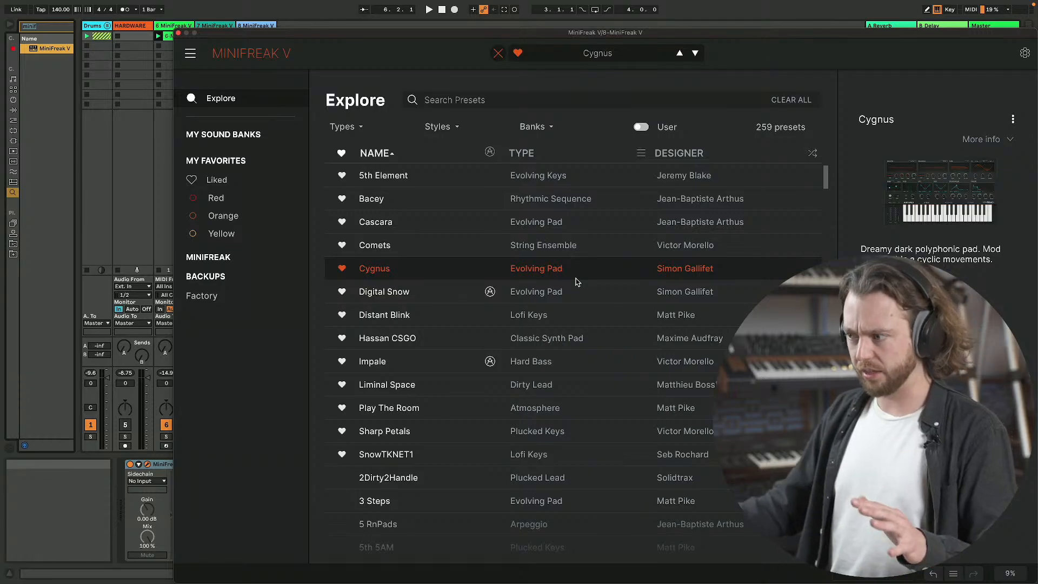
{"action": "left_click", "coordinate": [498, 54]}
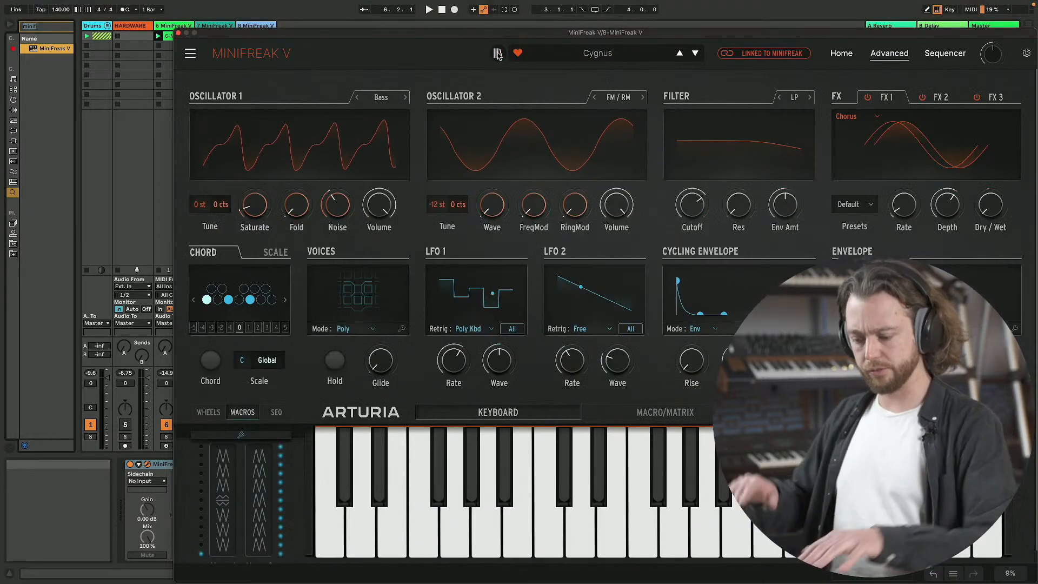
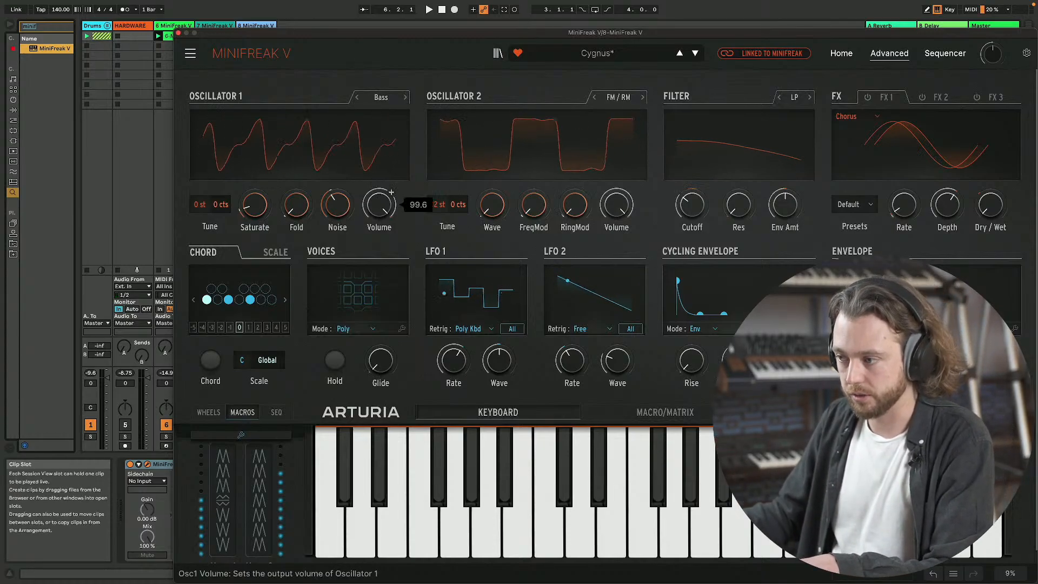
- Silence Oscillator 1 while setting Oscillator 2's FreqMod to 10.8, and restore Oscillator 1 to full volume
{"action": "left_click_drag", "start_coordinate": [378, 205], "coordinate": [378, 254]}
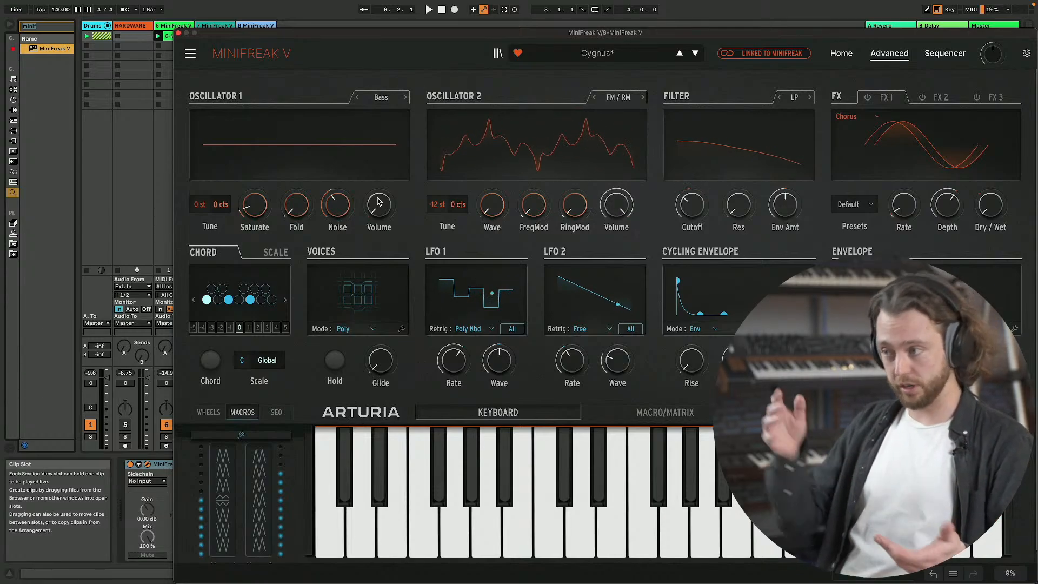
{"action": "mouse_move", "coordinate": [534, 206]}
{"action": "left_mouse_down"}
{"action": "mouse_move", "coordinate": [534, 144]}
{"action": "mouse_move", "coordinate": [531, 223]}
{"action": "mouse_move", "coordinate": [528, 210]}
{"action": "left_mouse_up"}
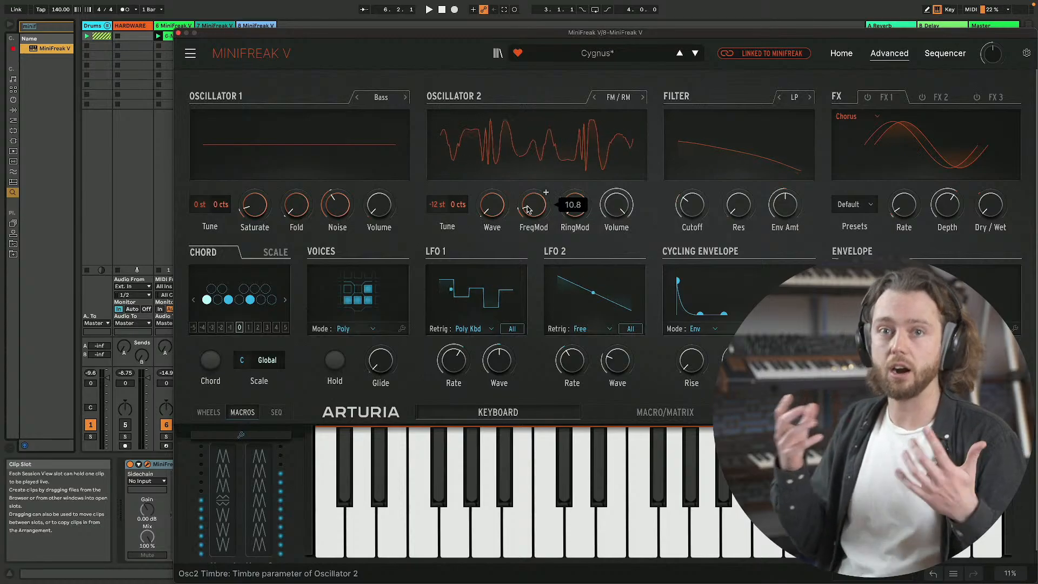
{"action": "left_click_drag", "start_coordinate": [381, 205], "coordinate": [392, 176]}
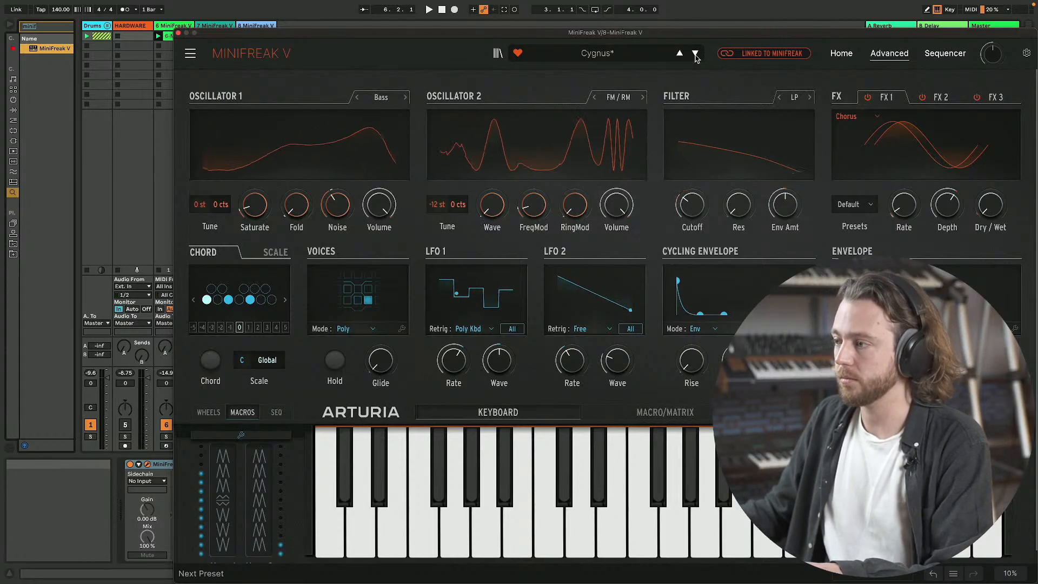
- Load the Digital Snow evolving pad from the preset library
{"action": "left_click", "coordinate": [498, 53]}
{"action": "left_click", "coordinate": [402, 297]}
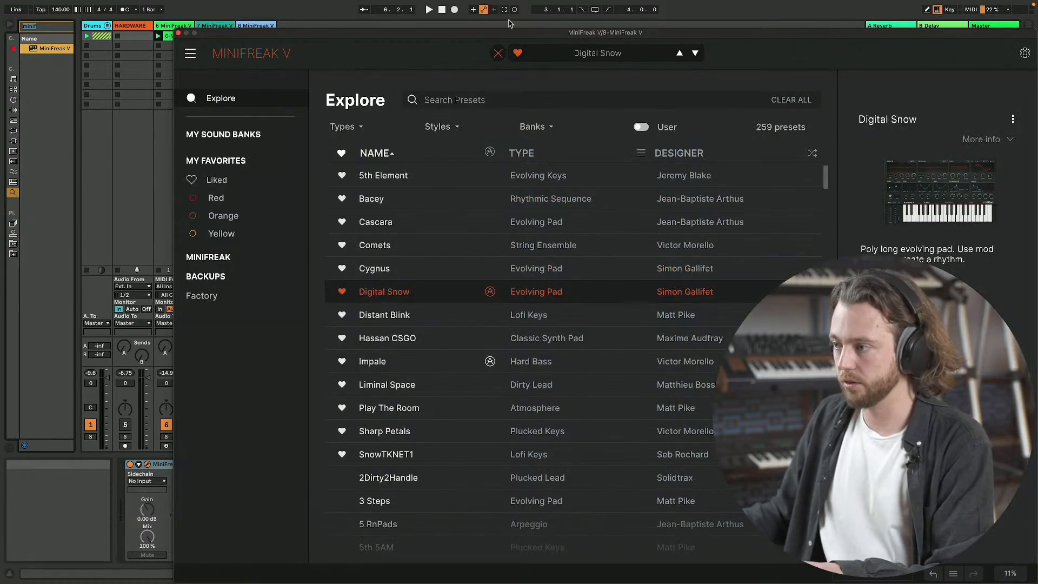
- Load the Distant Blink lofi keys preset, check its entry in the preset library and return to the synth view
{"action": "left_click", "coordinate": [497, 53]}
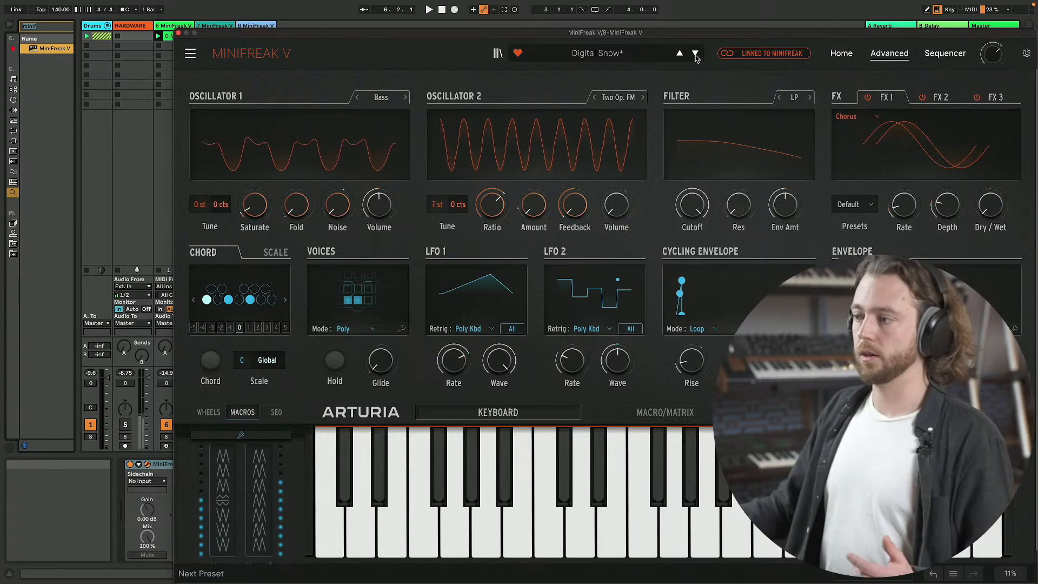
{"action": "left_click", "coordinate": [696, 54]}
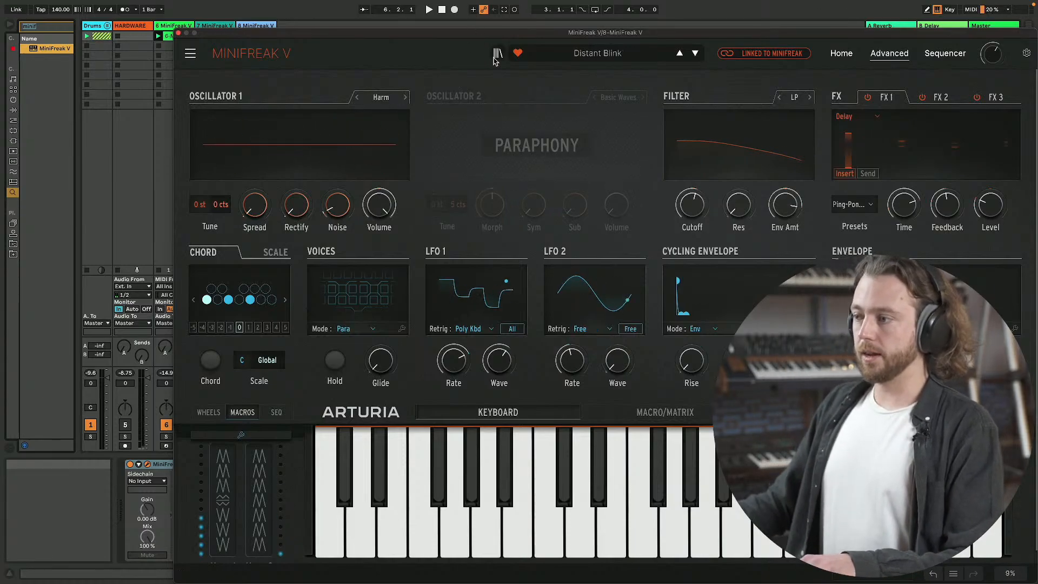
{"action": "left_click", "coordinate": [497, 55]}
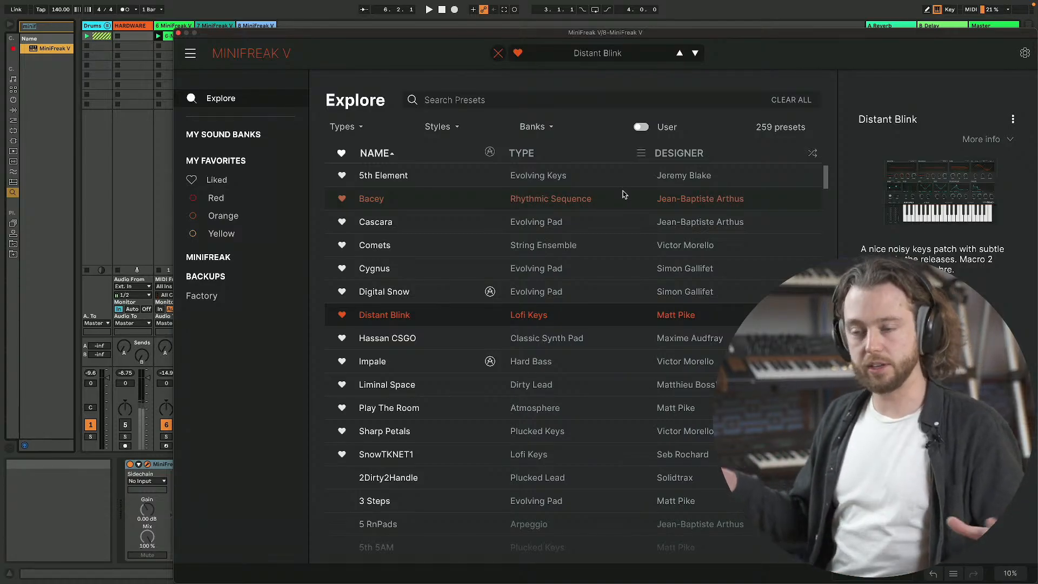
{"action": "left_click", "coordinate": [498, 54]}
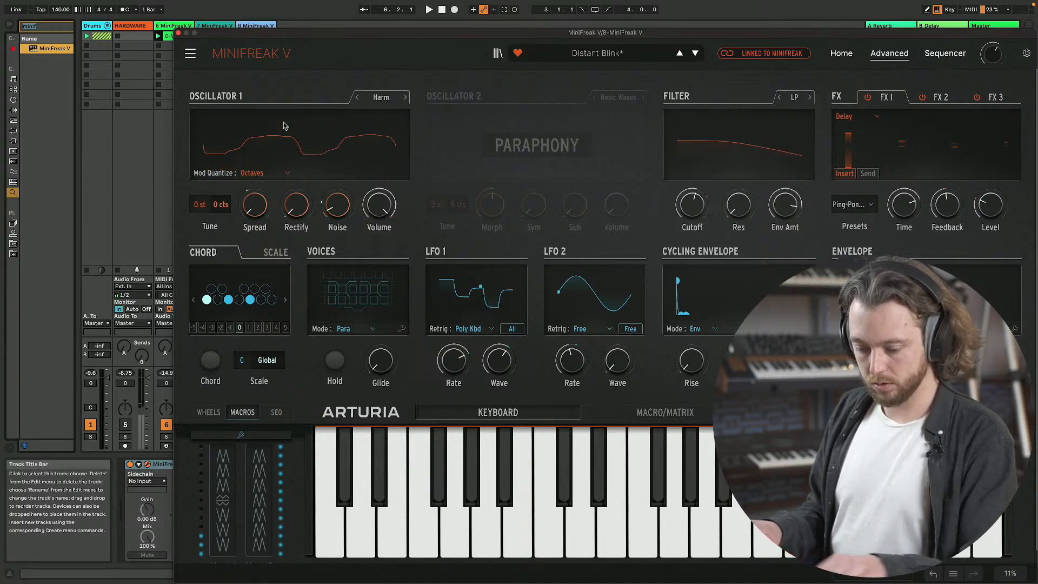
- Change the third effect slot to a Reverb in Insert mode with its level at 63.6
{"action": "left_click", "coordinate": [942, 97]}
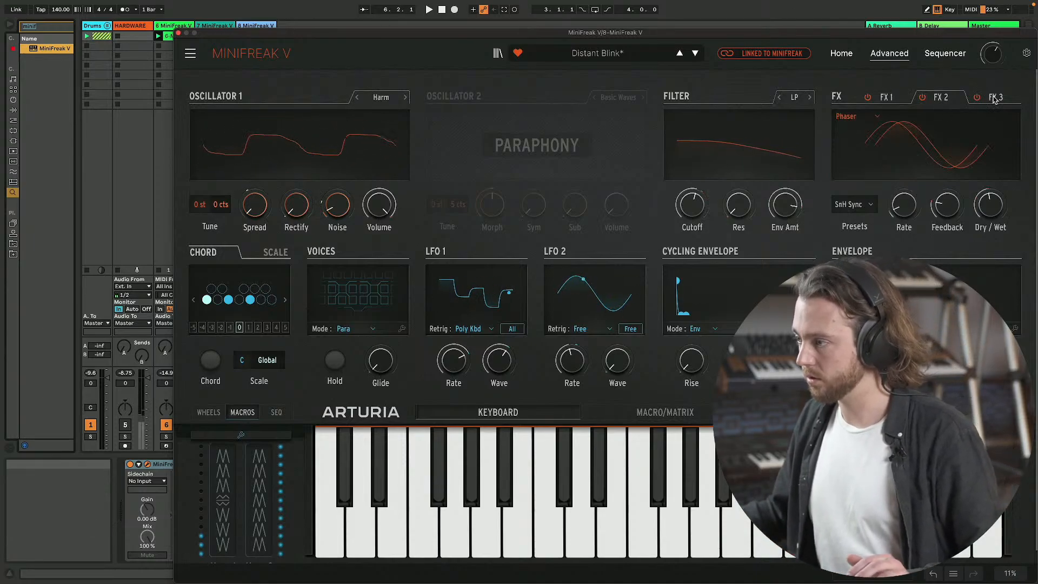
{"action": "left_click", "coordinate": [998, 99]}
{"action": "left_click", "coordinate": [859, 117]}
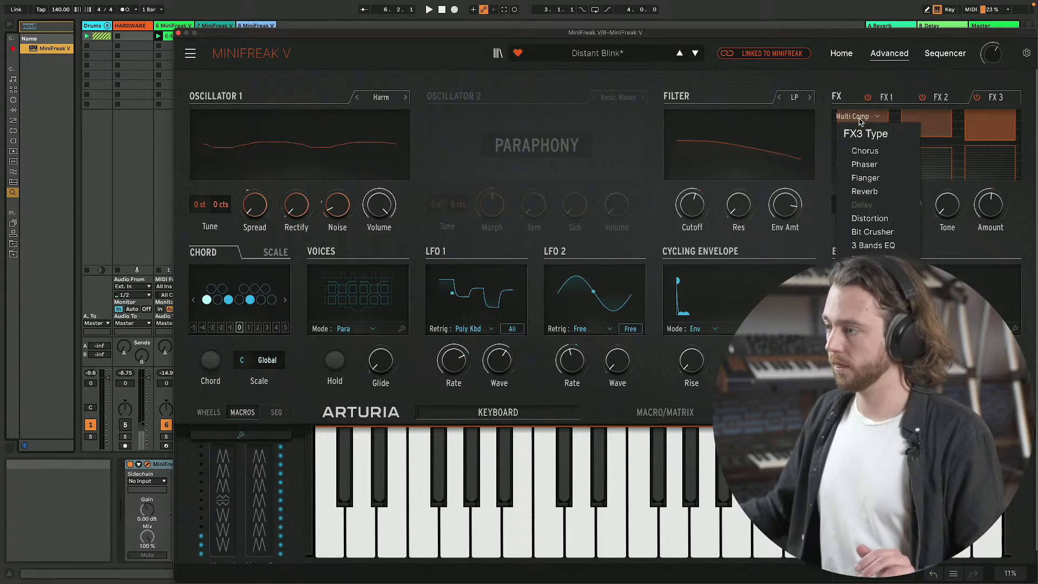
{"action": "left_click", "coordinate": [893, 190]}
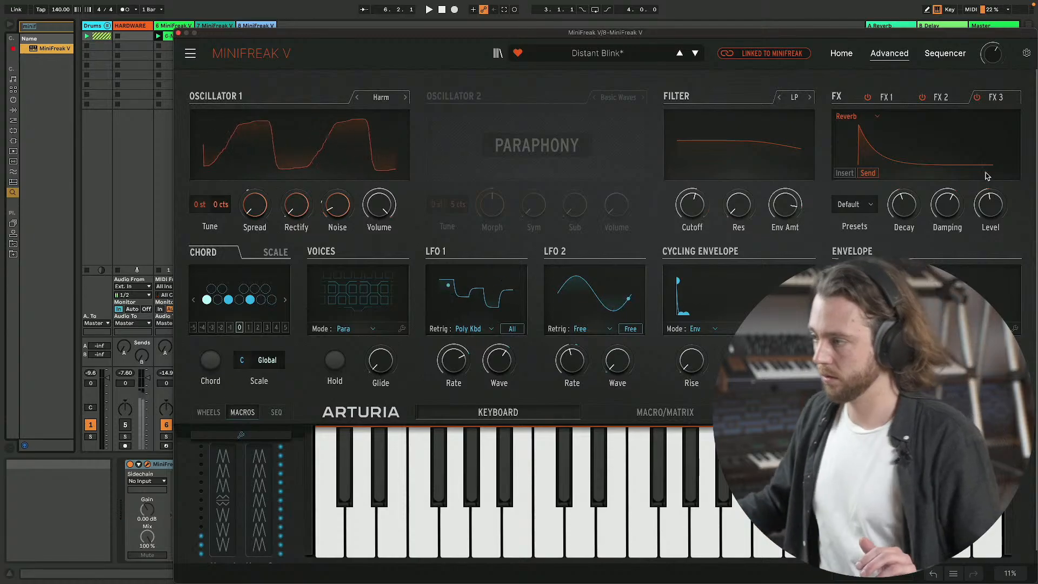
{"action": "left_click", "coordinate": [844, 173]}
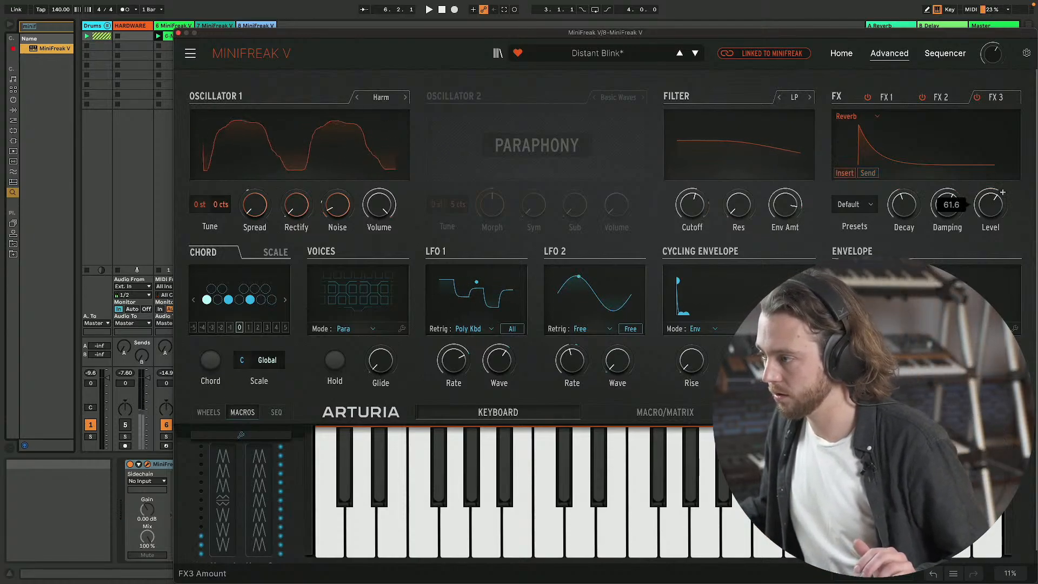
{"action": "left_click_drag", "start_coordinate": [980, 208], "coordinate": [981, 205]}
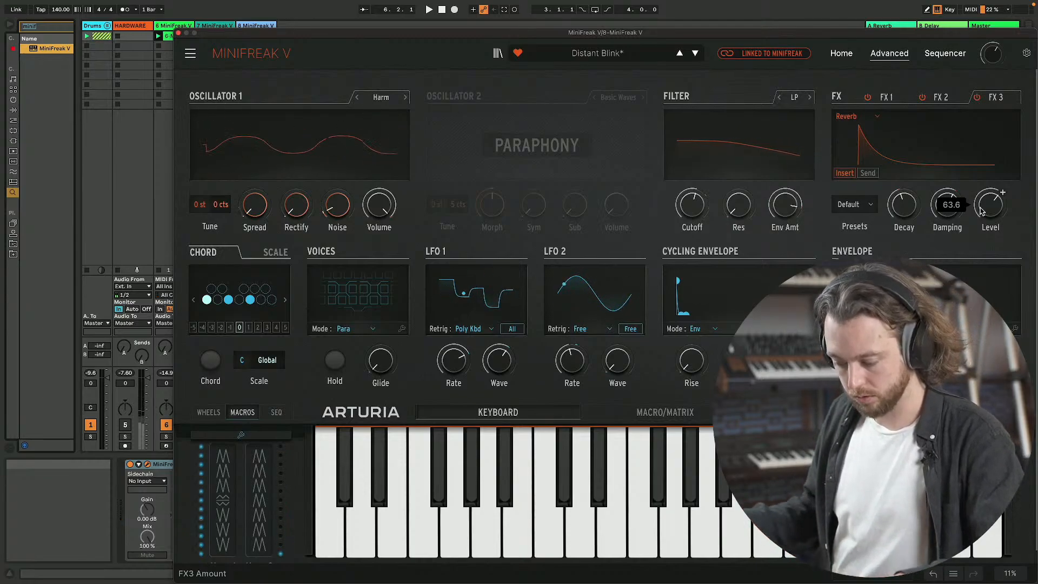
- Load the Hassan CSGO classic synth pad from the preset library and return to the synth view
{"action": "left_click", "coordinate": [497, 55]}
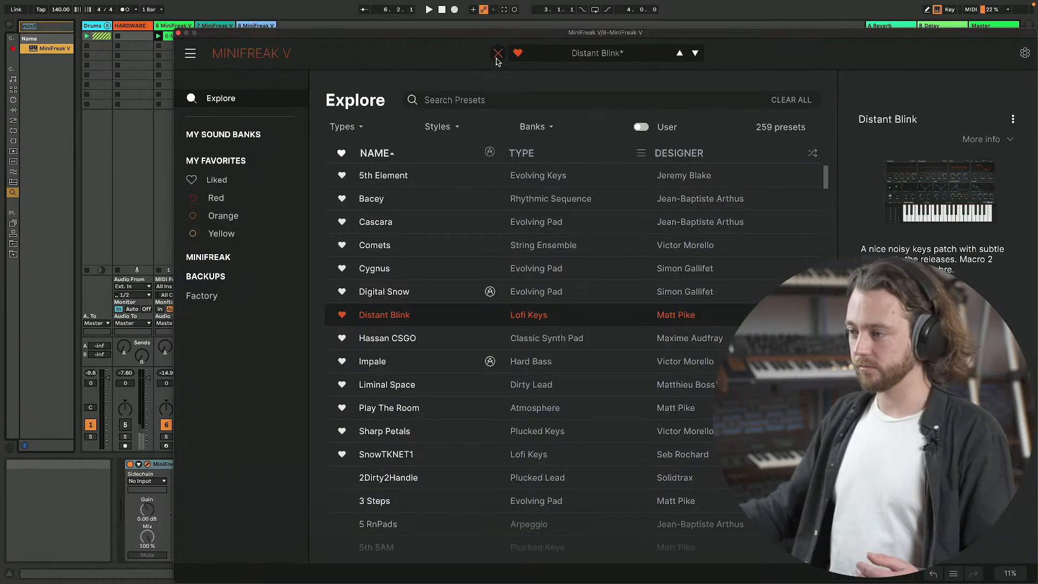
{"action": "left_click", "coordinate": [398, 339]}
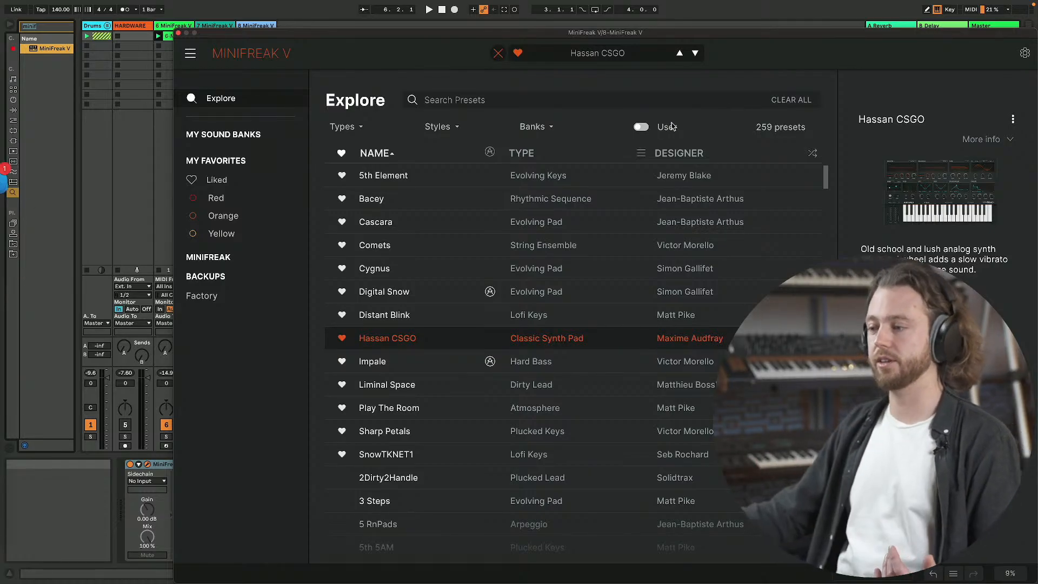
{"action": "left_click", "coordinate": [498, 53]}
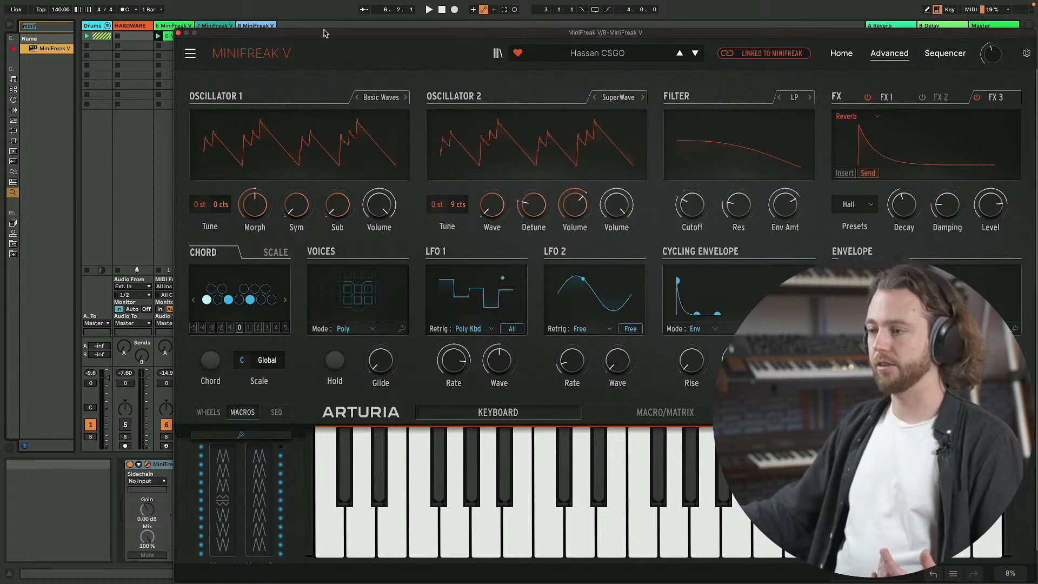
{"action": "mouse_move", "coordinate": [895, 4]}
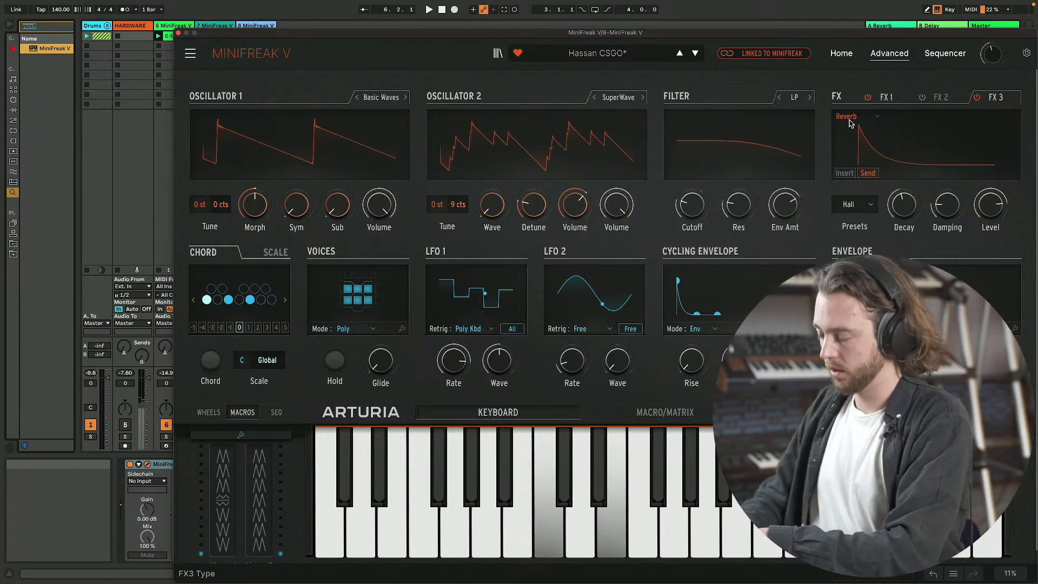
- Show the macro and modulation matrix, set the filter cutoff to 23 and raise the resonance
{"action": "left_click", "coordinate": [665, 412]}
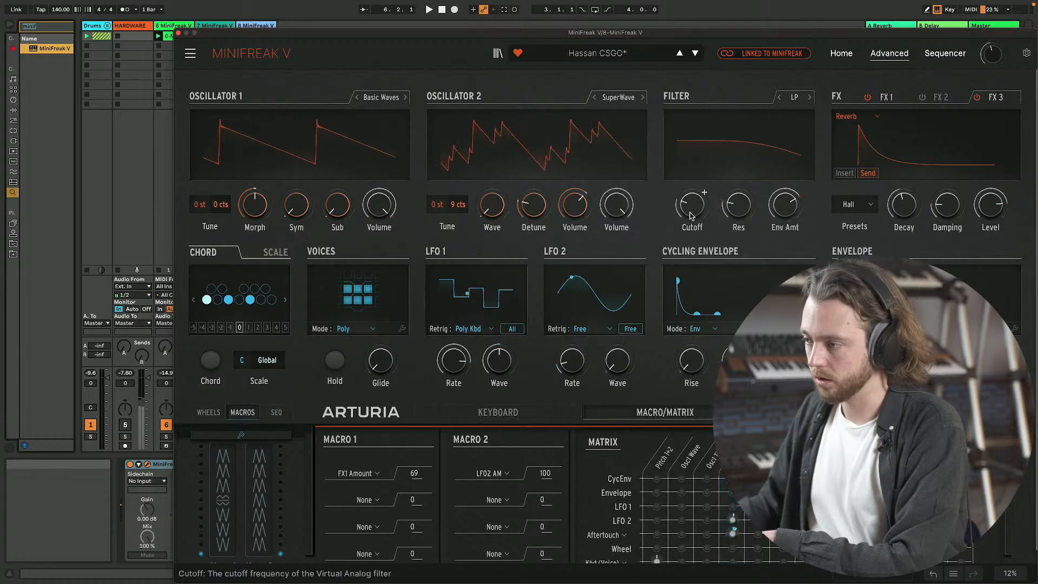
{"action": "left_click_drag", "start_coordinate": [690, 216], "coordinate": [690, 209]}
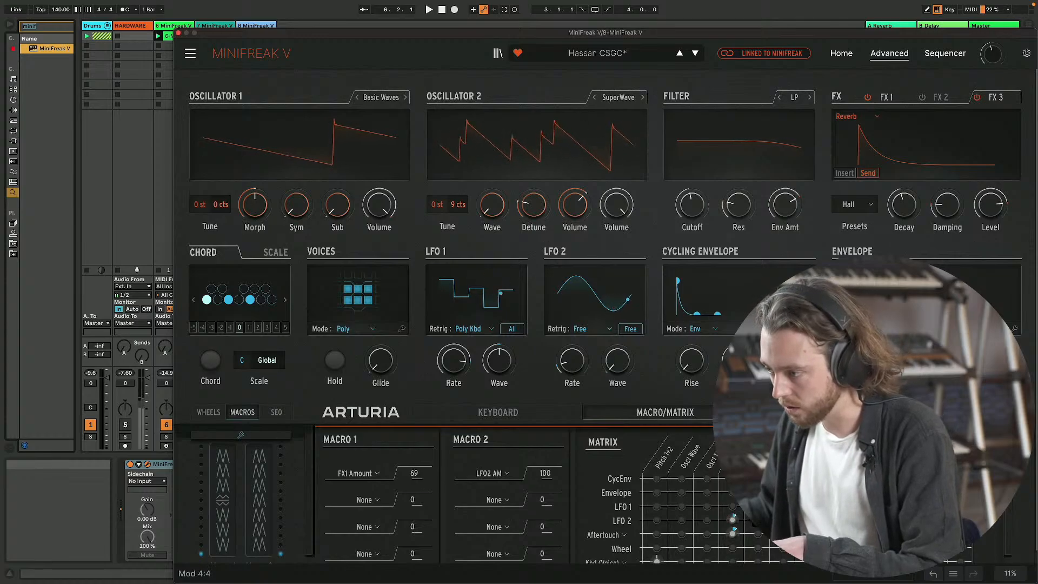
{"action": "mouse_move", "coordinate": [692, 205]}
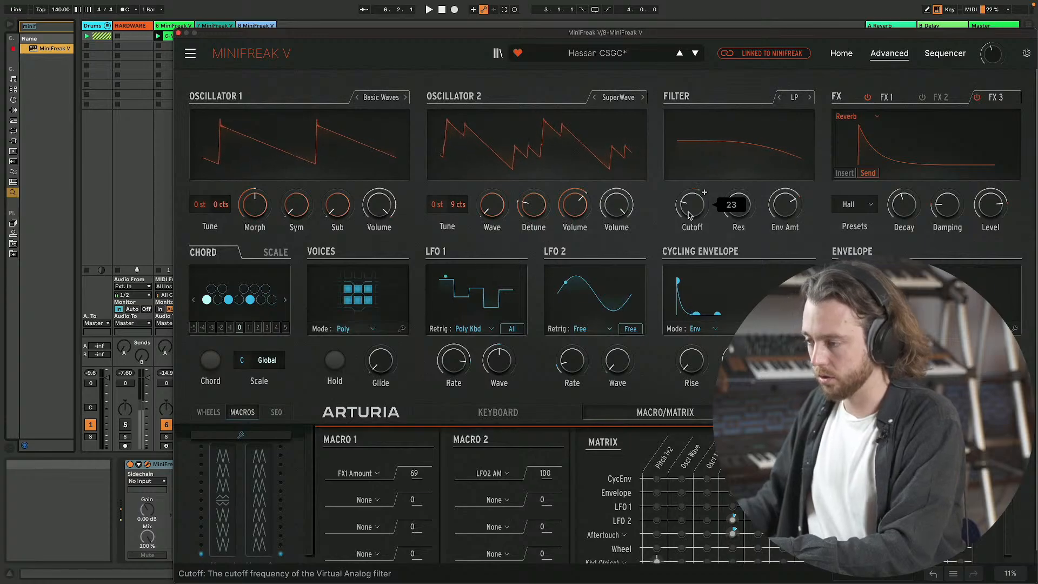
{"action": "mouse_move", "coordinate": [747, 207]}
{"action": "left_mouse_down"}
{"action": "mouse_move", "coordinate": [748, 159]}
{"action": "mouse_move", "coordinate": [751, 212]}
{"action": "left_mouse_up"}
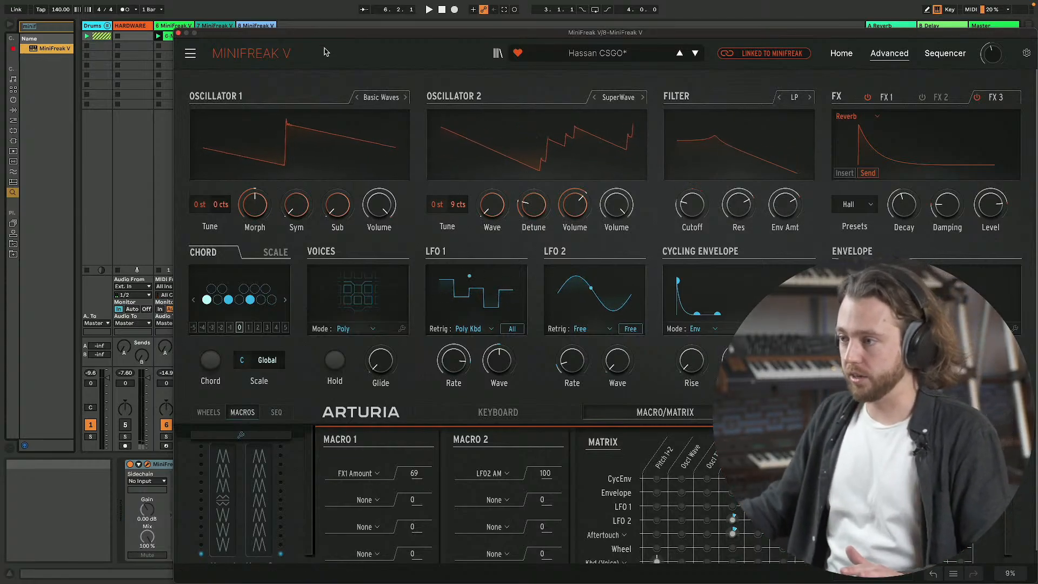
- Uncover the mixer tracks beside the synth window and compare hardware and plug-in by toggling solo on the HARDWARE track
{"action": "left_click_drag", "start_coordinate": [324, 31], "coordinate": [367, 6]}
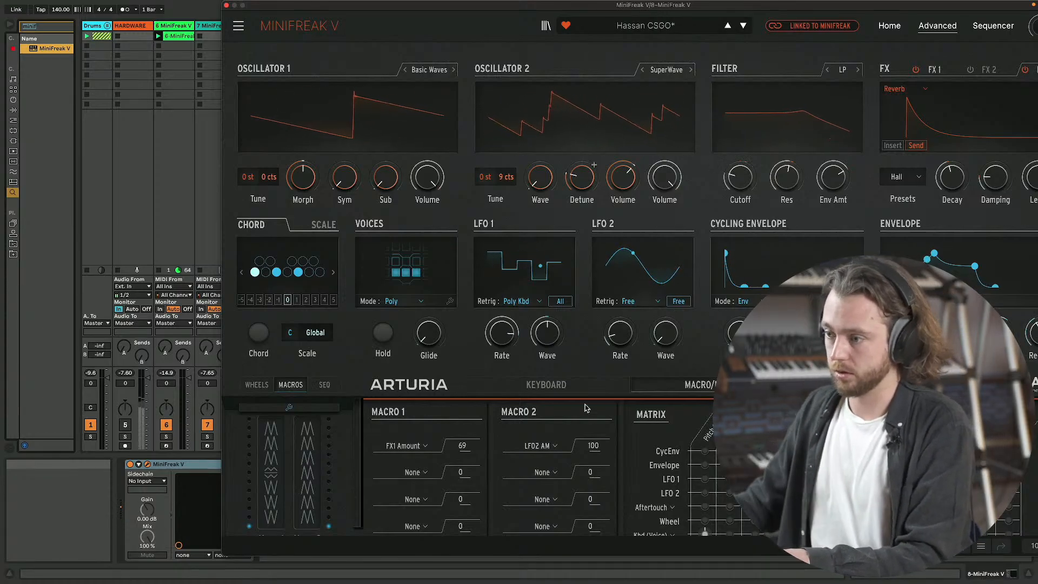
{"action": "left_click_drag", "start_coordinate": [297, 21], "coordinate": [366, 22]}
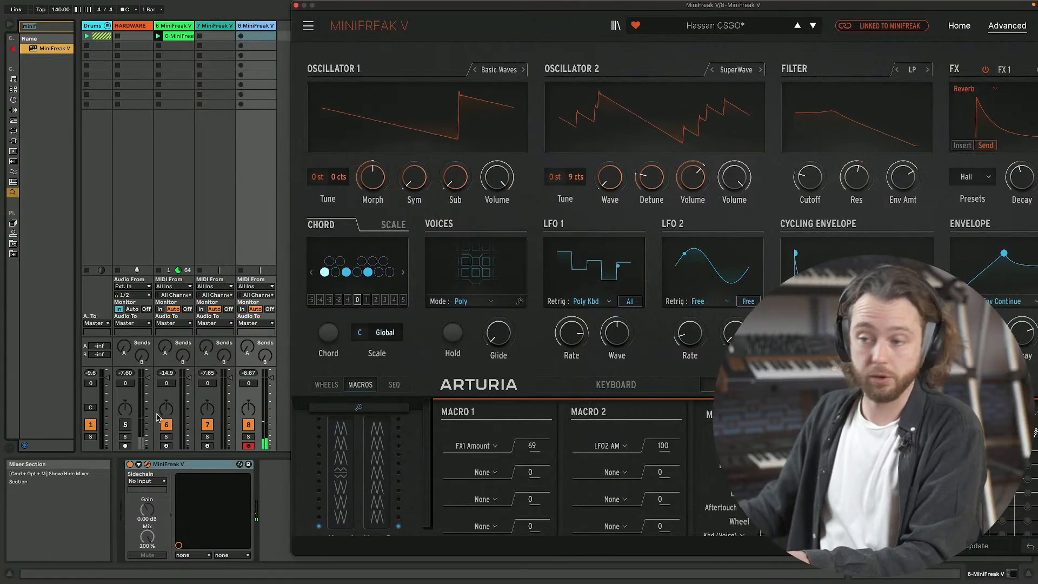
{"action": "left_click", "coordinate": [124, 438]}
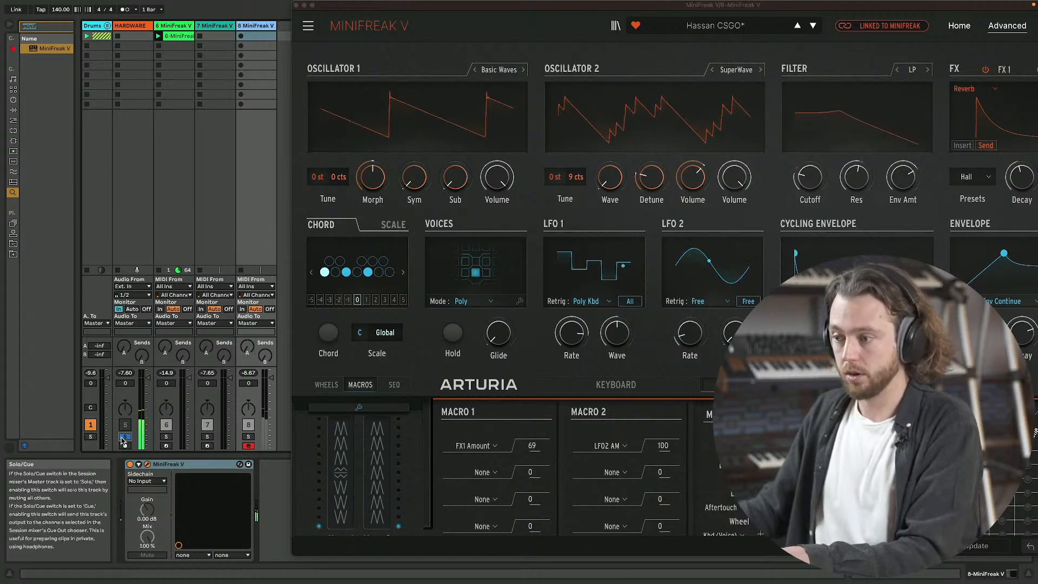
{"action": "left_click", "coordinate": [124, 437]}
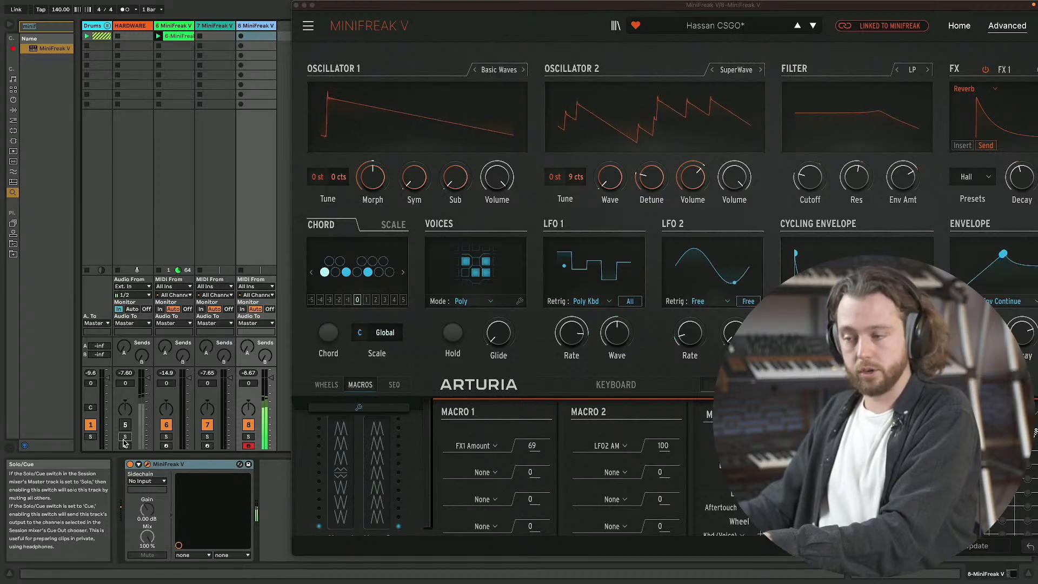
{"action": "left_click", "coordinate": [124, 438]}
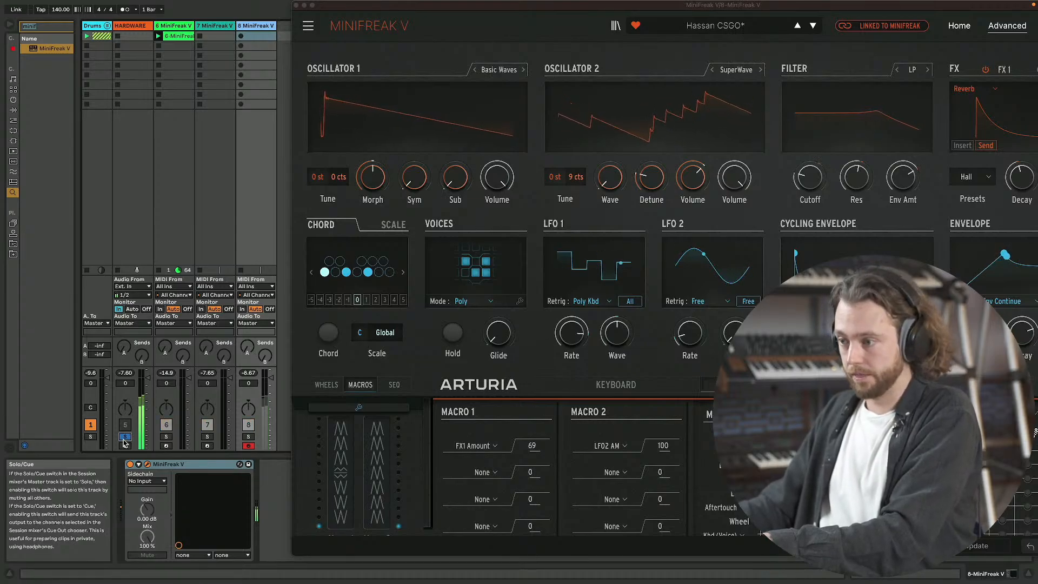
{"action": "left_click", "coordinate": [124, 439]}
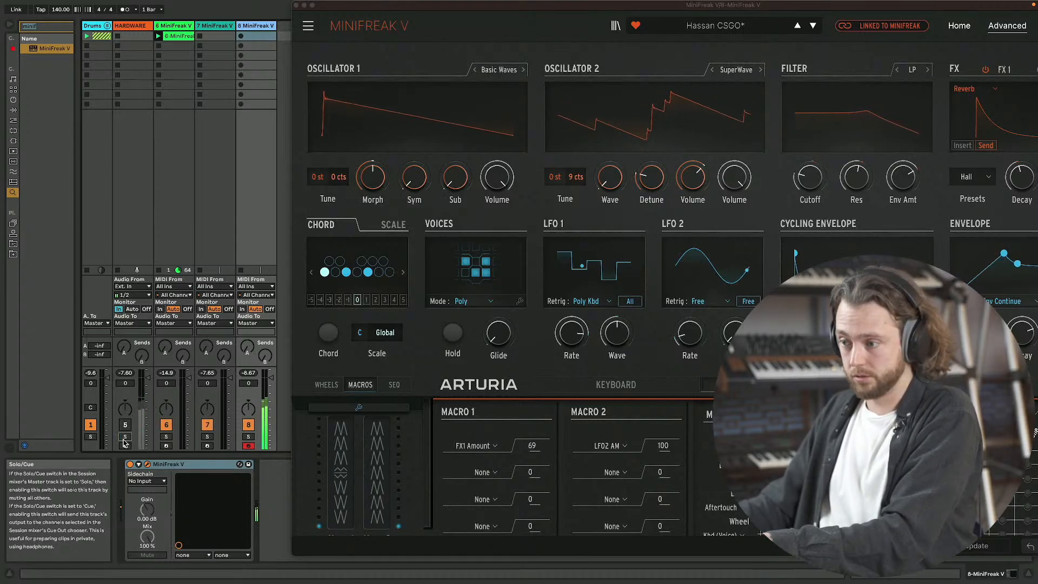
- Audition the Impale hard bass preset with the HARDWARE track soloed, and release the solo
{"action": "left_click", "coordinate": [124, 438]}
{"action": "left_click", "coordinate": [813, 26]}
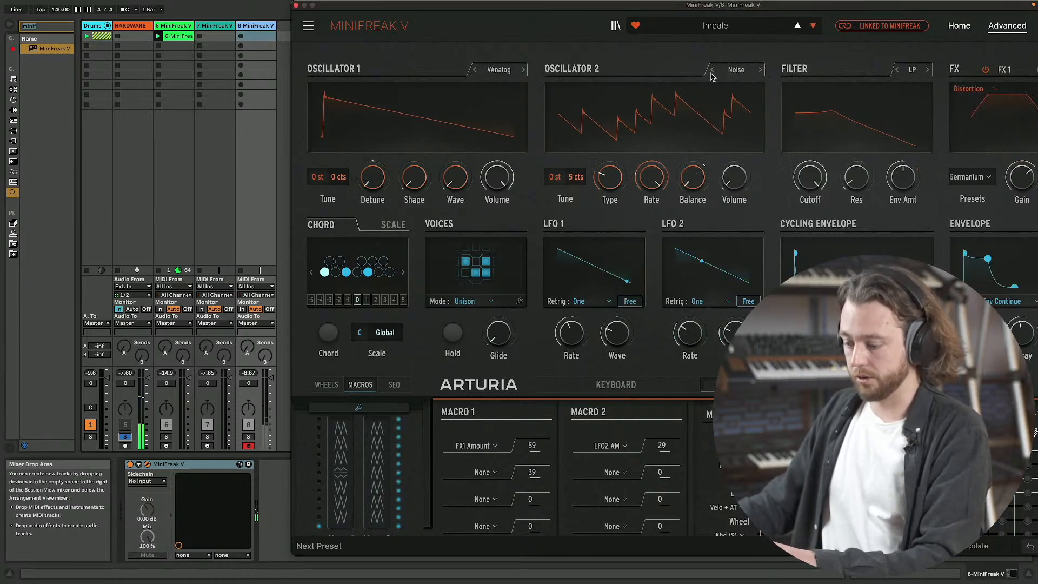
{"action": "left_click", "coordinate": [126, 438]}
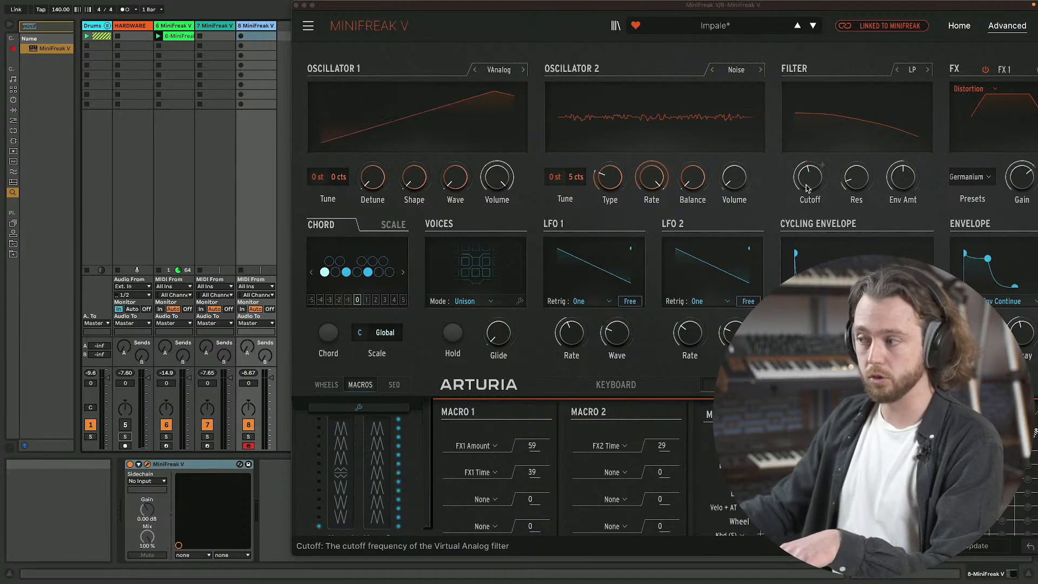
{"action": "mouse_move", "coordinate": [806, 167]}
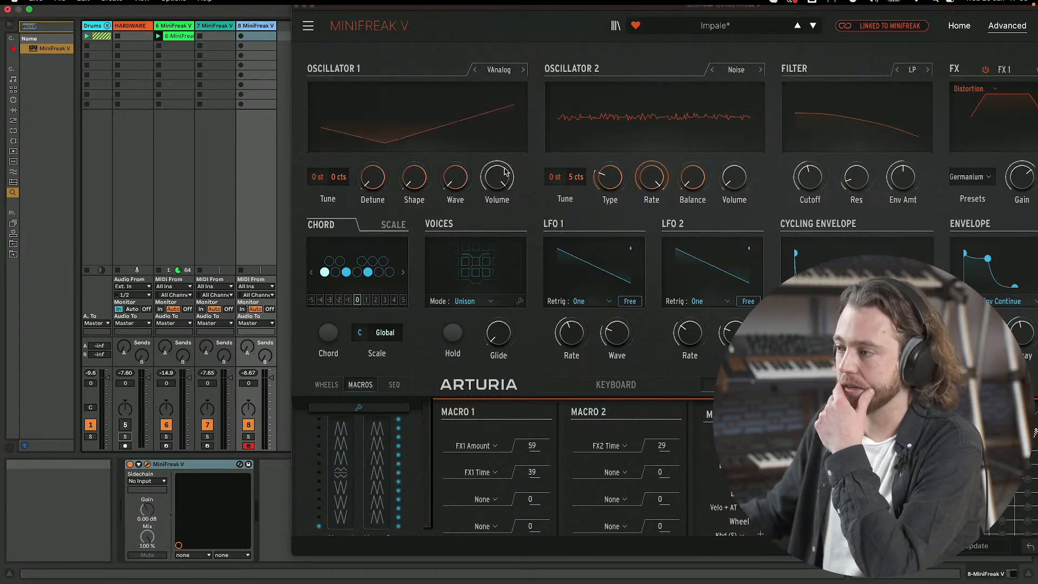
- Reposition the synth window so all its sections fit on screen and start a new default preset
{"action": "left_click_drag", "start_coordinate": [598, 8], "coordinate": [477, 18]}
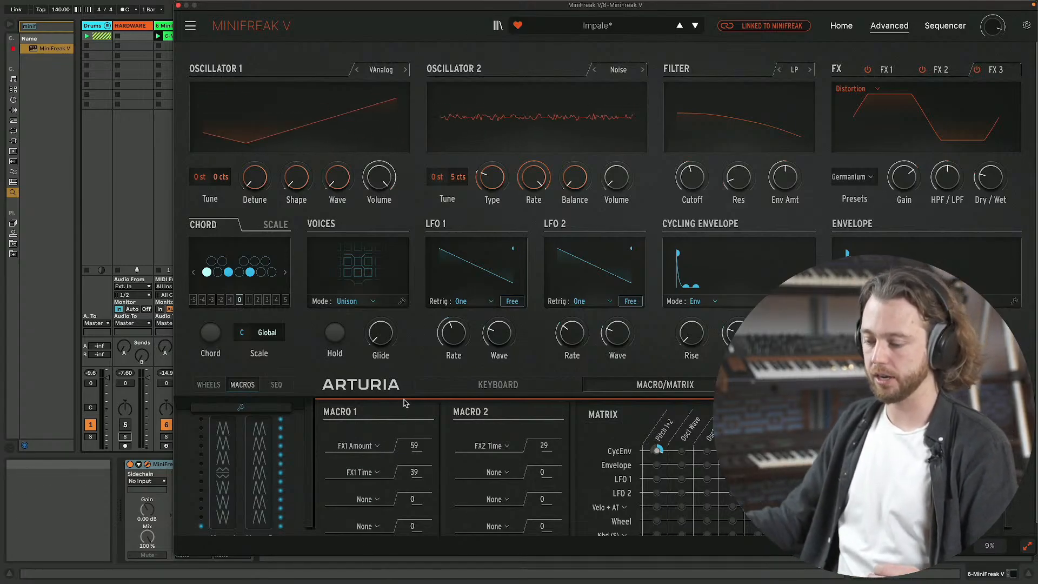
{"action": "left_click", "coordinate": [190, 26]}
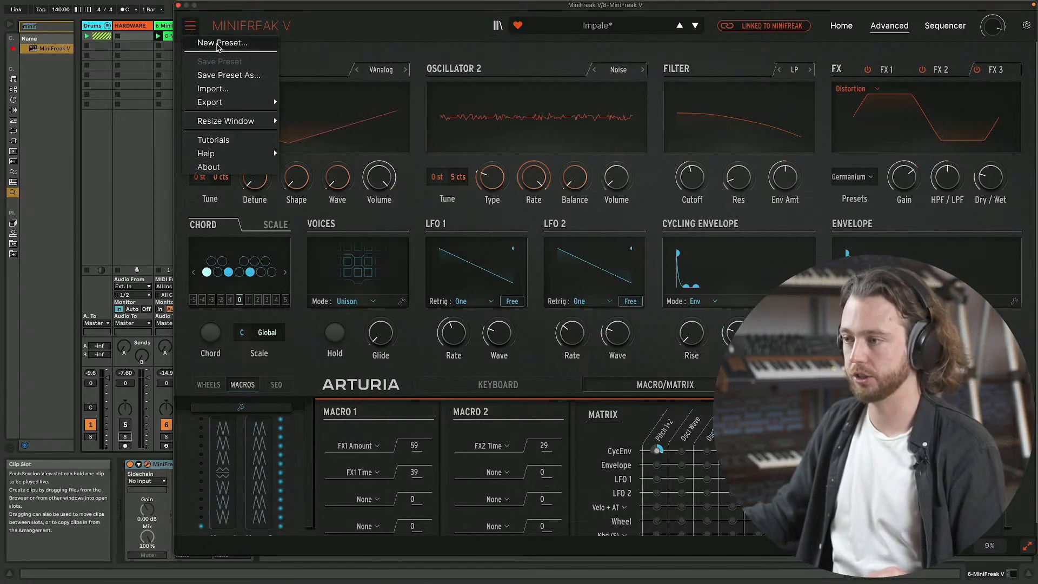
{"action": "left_click", "coordinate": [216, 44]}
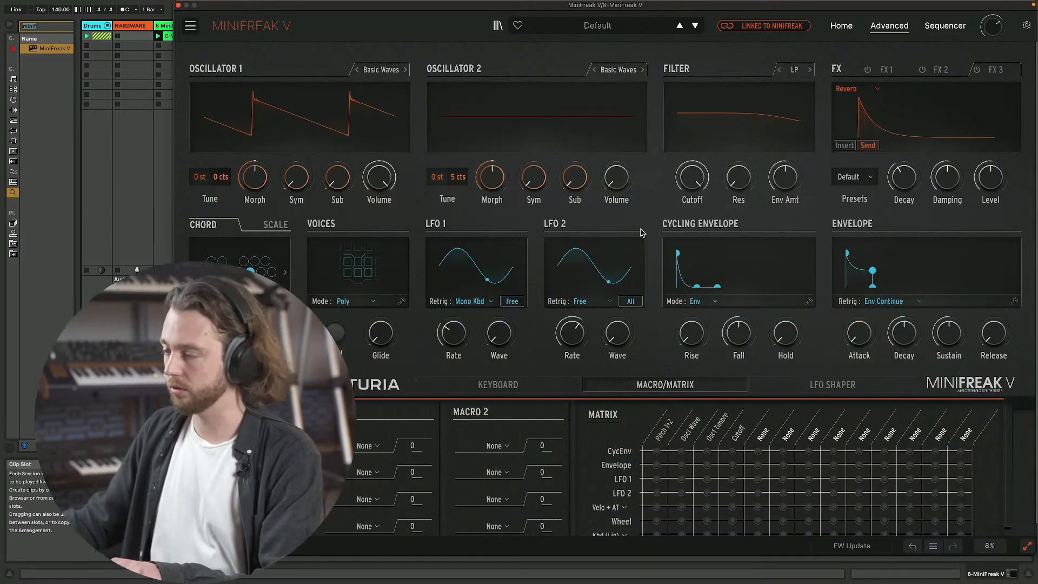
- Lower the filter cutoff and modulate it by 35.7 from LFO 1, with that LFO's rate option on All and a faster rate
{"action": "mouse_move", "coordinate": [691, 178]}
{"action": "left_mouse_down"}
{"action": "mouse_move", "coordinate": [692, 228]}
{"action": "mouse_move", "coordinate": [704, 172]}
{"action": "left_mouse_up"}
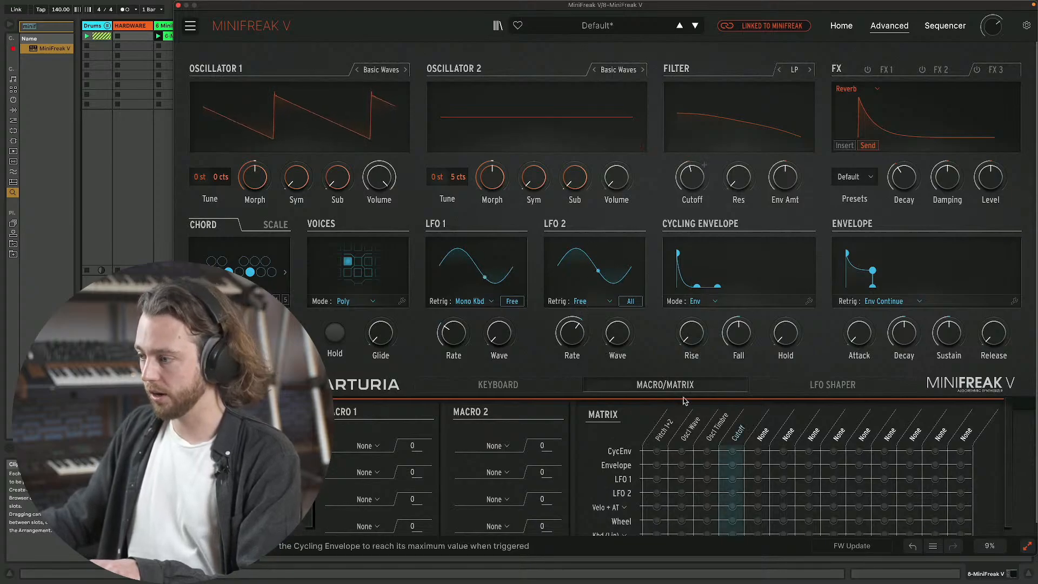
{"action": "left_click_drag", "start_coordinate": [732, 480], "coordinate": [733, 479]}
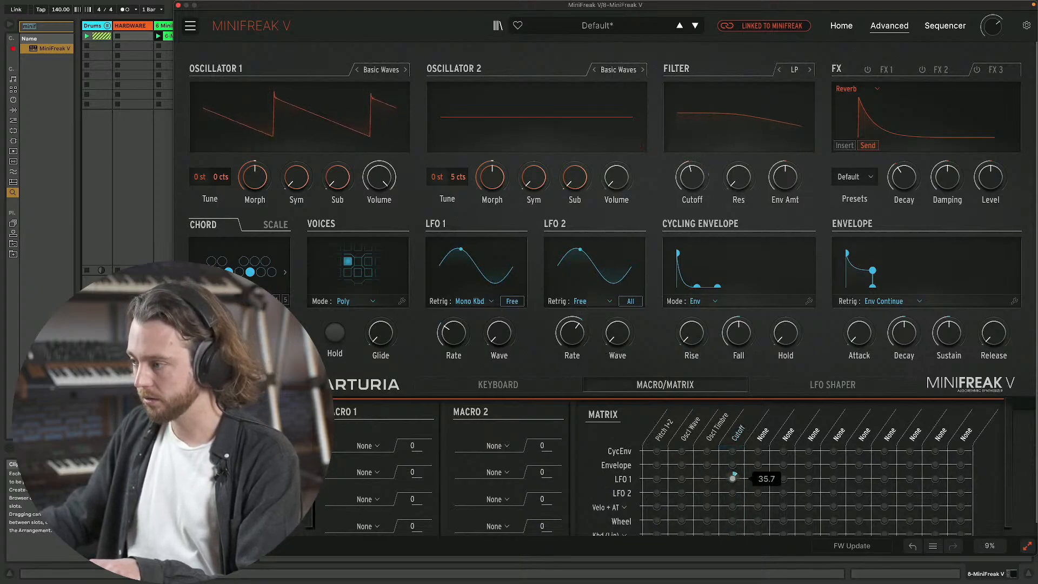
{"action": "left_click", "coordinate": [512, 302]}
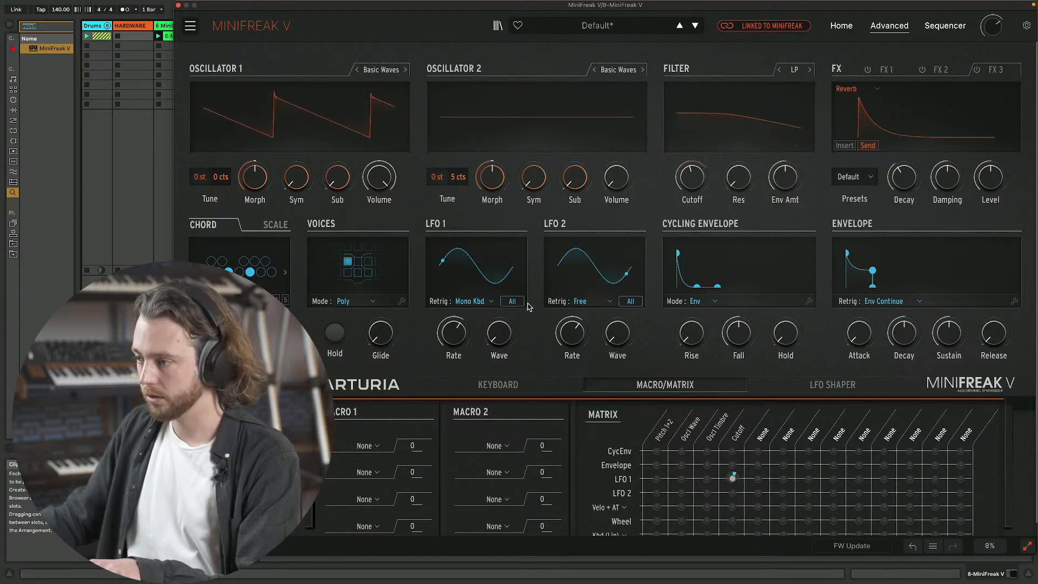
{"action": "left_click_drag", "start_coordinate": [454, 339], "coordinate": [454, 337]}
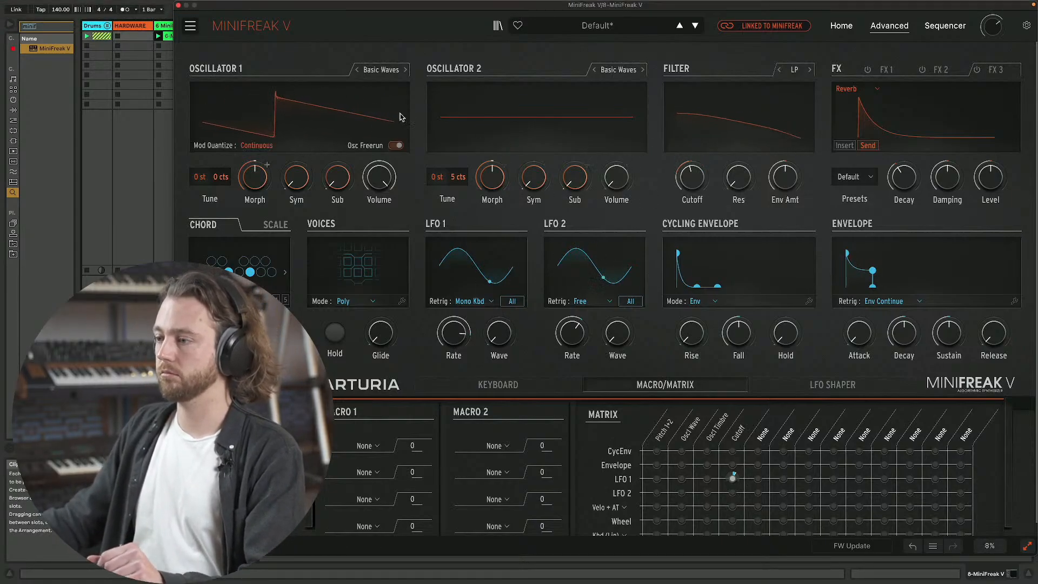
- Switch Oscillator 1 to the SawX type and vary its SawMod amount
{"action": "left_click", "coordinate": [388, 70]}
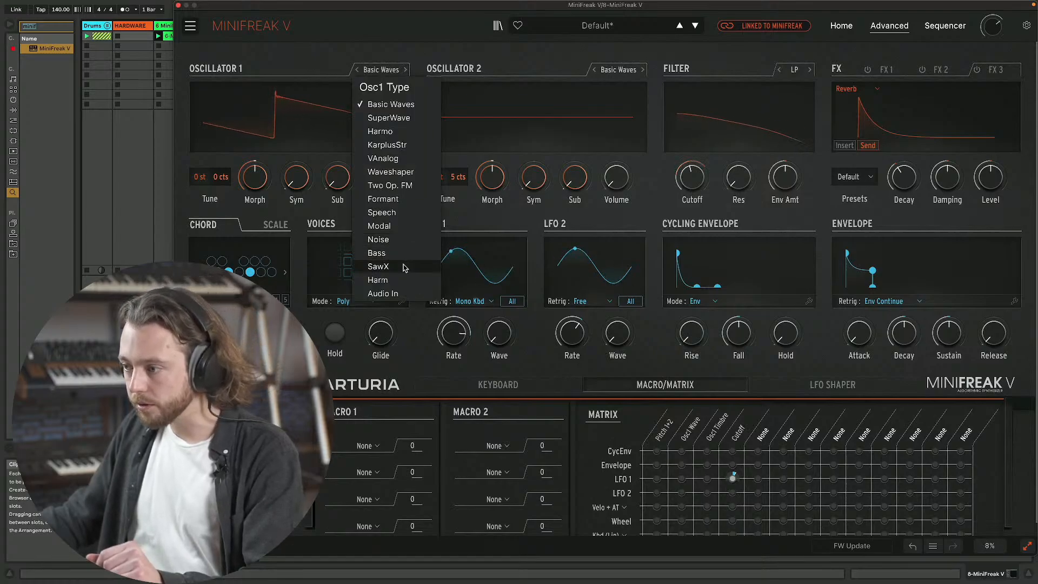
{"action": "left_click", "coordinate": [378, 266]}
{"action": "mouse_move", "coordinate": [255, 186]}
{"action": "left_mouse_down"}
{"action": "mouse_move", "coordinate": [263, 164]}
{"action": "mouse_move", "coordinate": [269, 185]}
{"action": "left_mouse_up"}
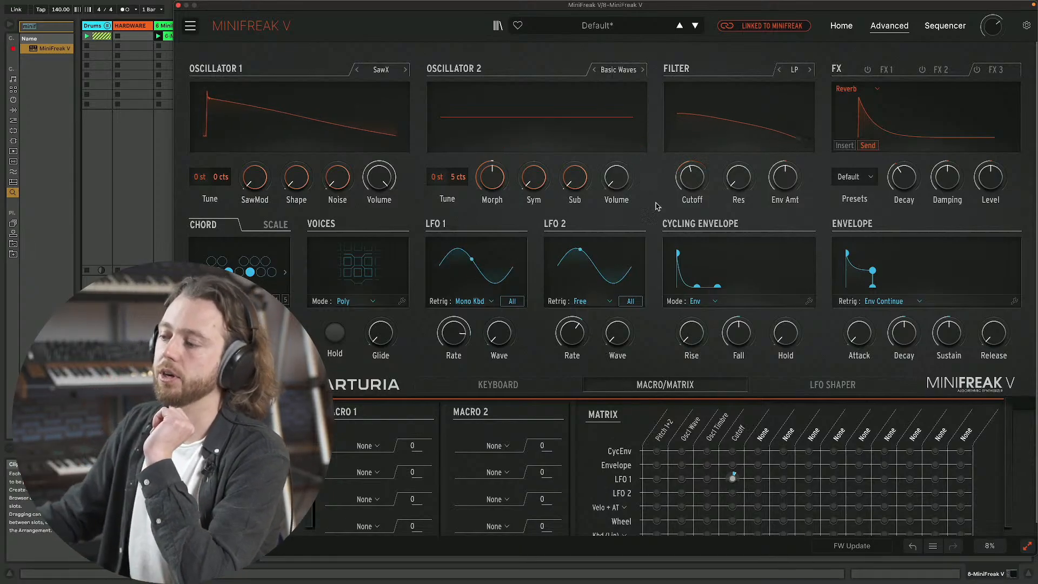
- Set LFO 1's Wave to the custom shaper shape and give its shaper the falling slope
{"action": "left_click_drag", "start_coordinate": [502, 335], "coordinate": [502, 292]}
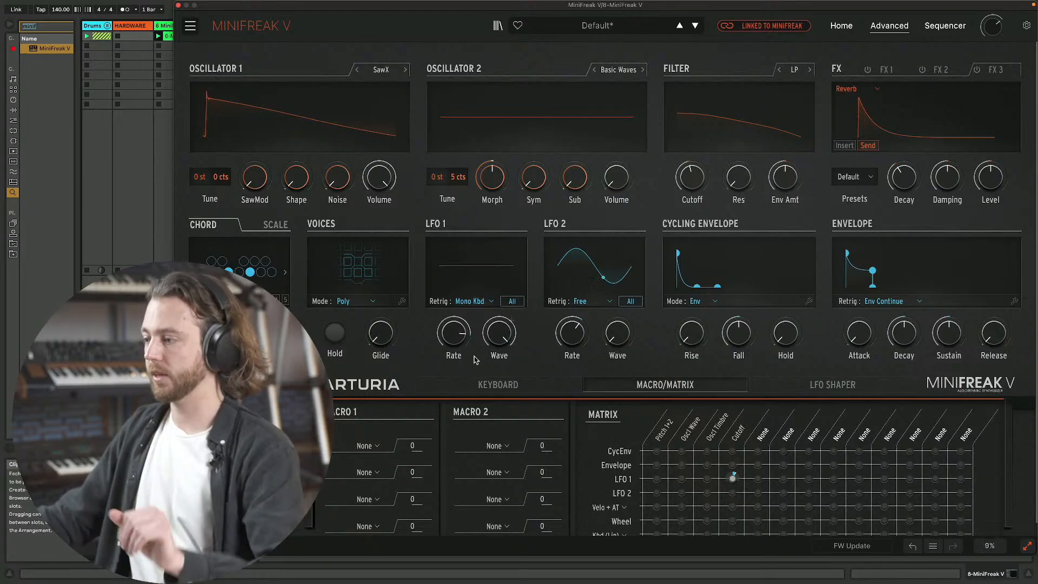
{"action": "left_click", "coordinate": [838, 388]}
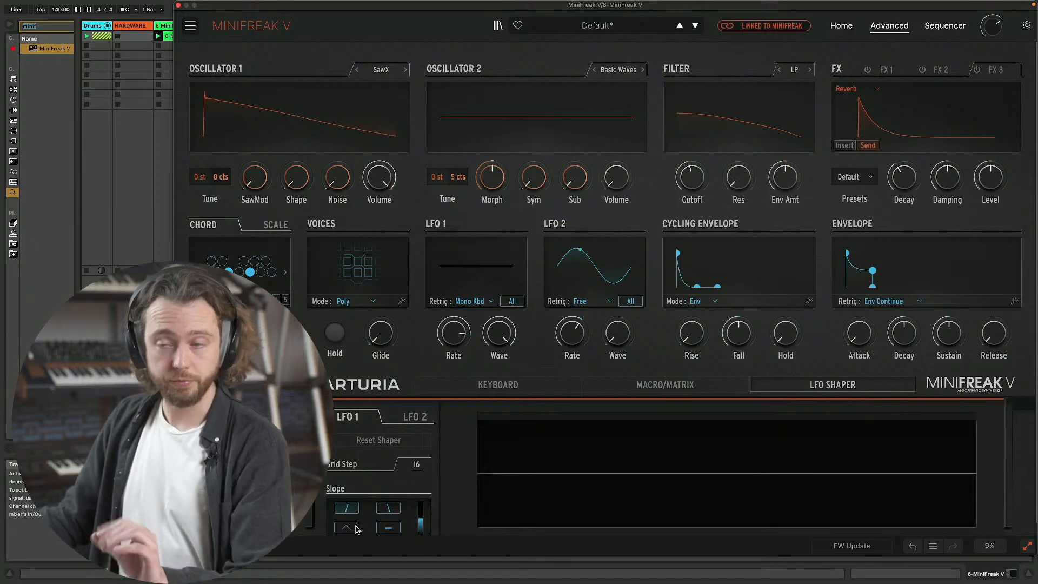
{"action": "left_click", "coordinate": [387, 509]}
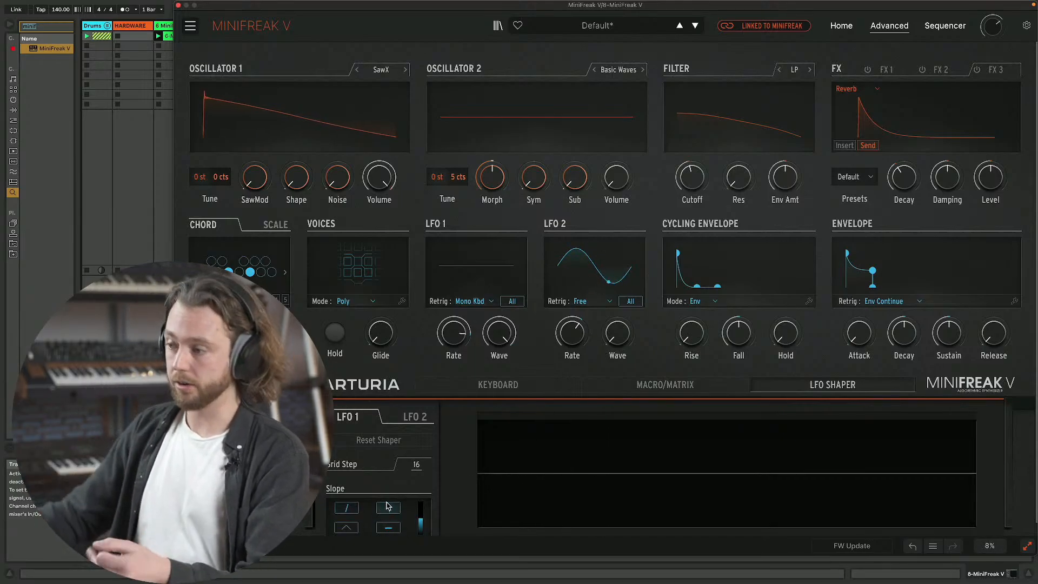
- Draw falling ramps across LFO 1's 16-step shaper, raise the first one and stretch it over the first four steps
{"action": "mouse_move", "coordinate": [480, 441]}
{"action": "left_mouse_down"}
{"action": "mouse_move", "coordinate": [582, 454]}
{"action": "mouse_move", "coordinate": [778, 436]}
{"action": "mouse_move", "coordinate": [764, 491]}
{"action": "mouse_move", "coordinate": [741, 480]}
{"action": "mouse_move", "coordinate": [766, 505]}
{"action": "mouse_move", "coordinate": [827, 436]}
{"action": "mouse_move", "coordinate": [1032, 411]}
{"action": "left_mouse_up"}
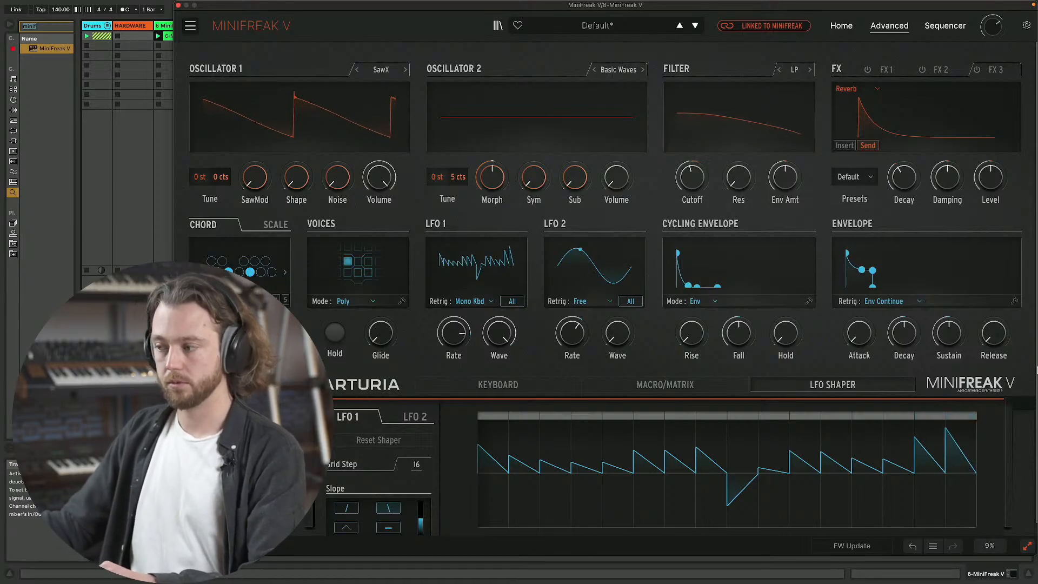
{"action": "left_click", "coordinate": [493, 429]}
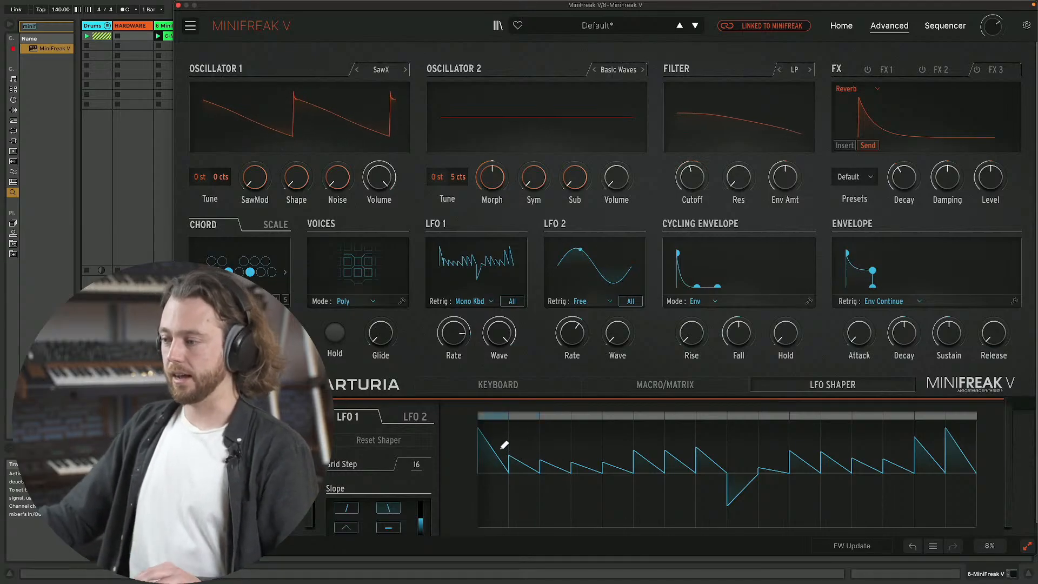
{"action": "left_click_drag", "start_coordinate": [491, 447], "coordinate": [595, 451]}
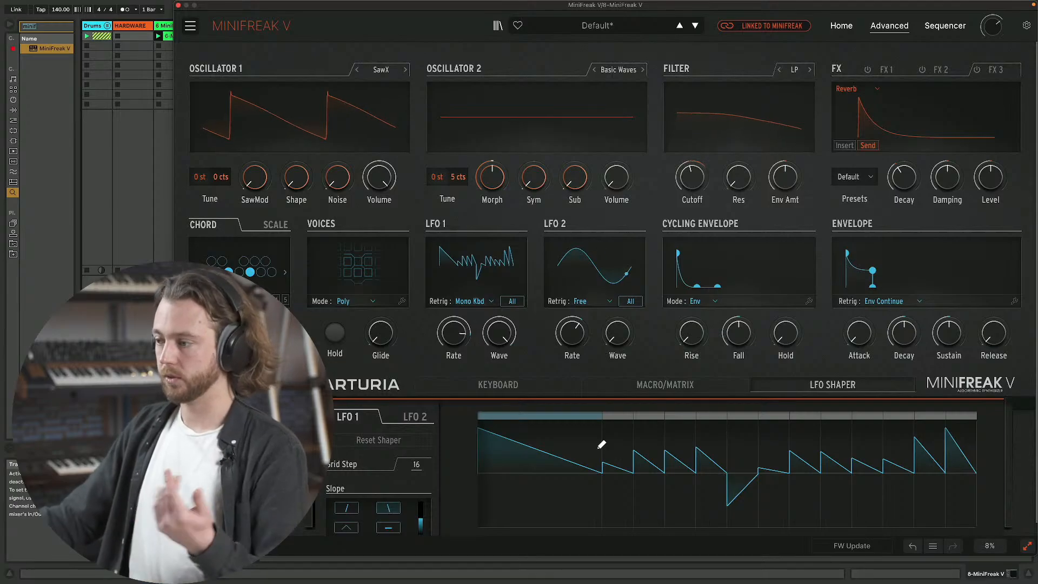
- Reset the LFO 1 shaper and draw sharply curved decays that dip mid-pattern, with plateaus on steps 1, 5, 7, 13 and 15
{"action": "left_click", "coordinate": [393, 442]}
{"action": "left_click_drag", "start_coordinate": [421, 520], "coordinate": [421, 527]}
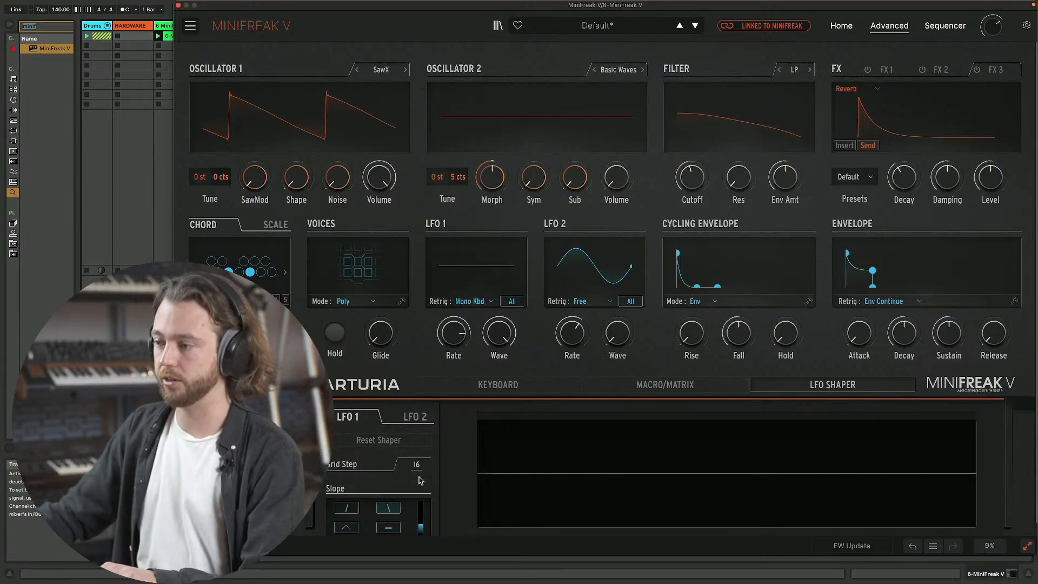
{"action": "mouse_move", "coordinate": [485, 421]}
{"action": "left_mouse_down"}
{"action": "mouse_move", "coordinate": [764, 465]}
{"action": "mouse_move", "coordinate": [977, 427]}
{"action": "left_mouse_up"}
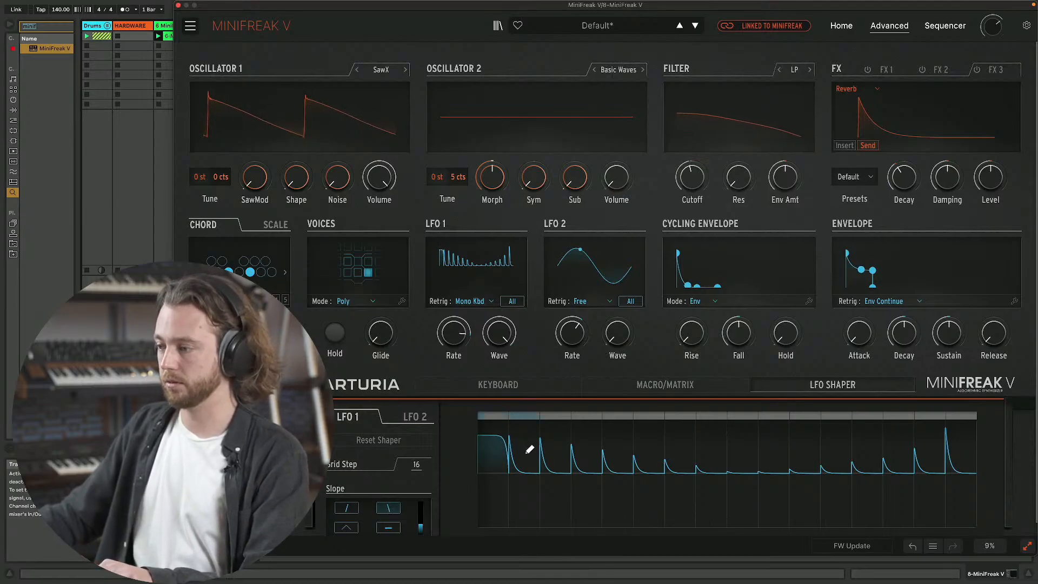
{"action": "left_click", "coordinate": [612, 456]}
{"action": "left_click", "coordinate": [680, 459]}
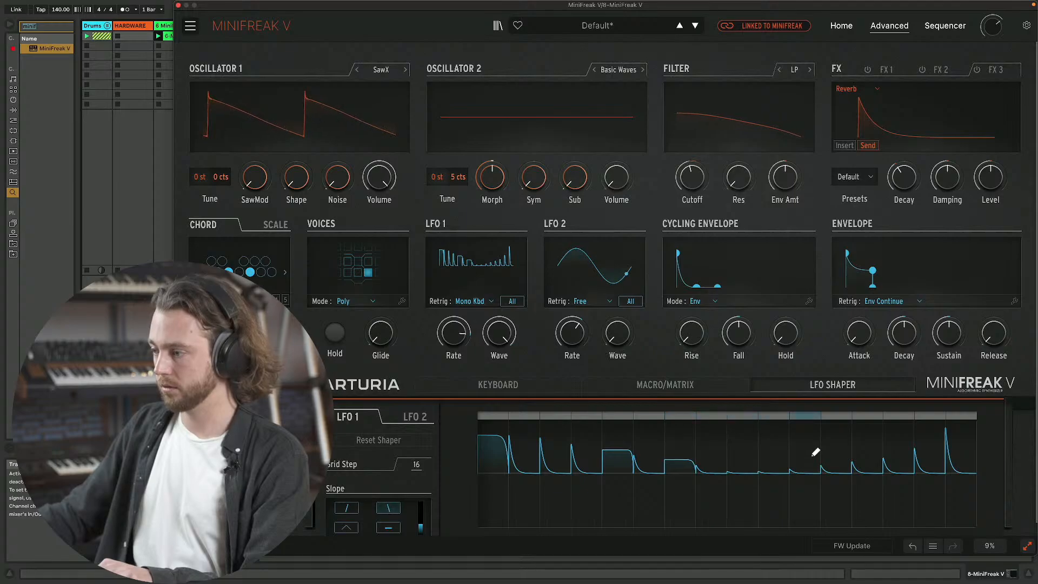
{"action": "left_click", "coordinate": [932, 449]}
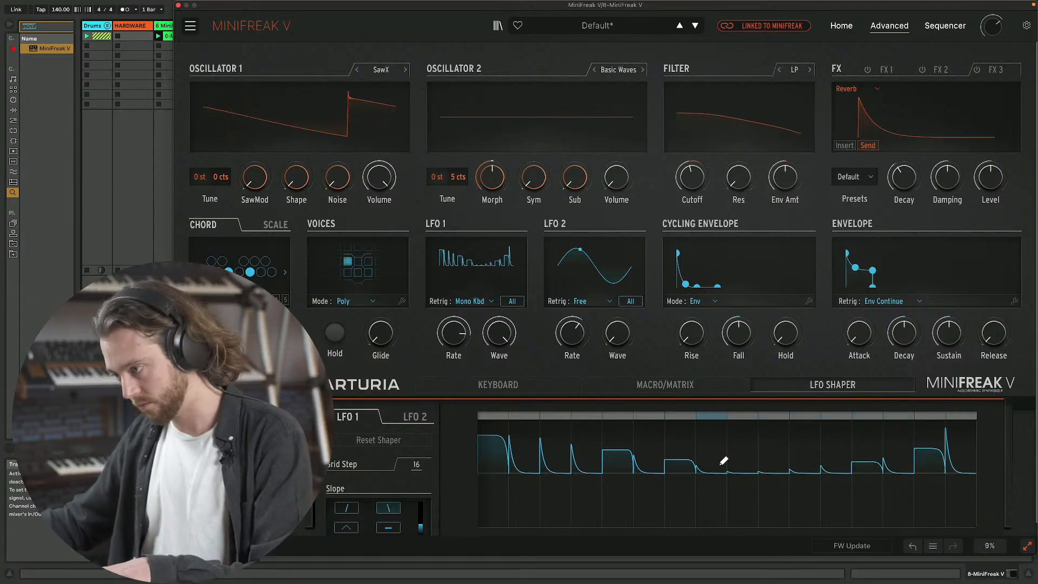
- Assign VCA to the first free modulation matrix destination and modulate it by 65.2 from LFO 1
{"action": "left_click", "coordinate": [654, 385]}
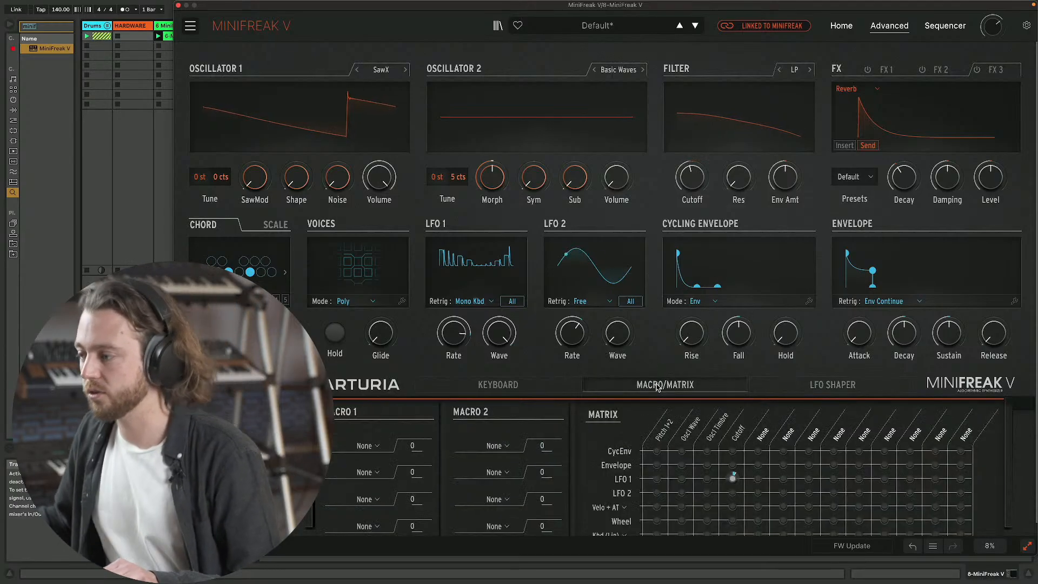
{"action": "left_click", "coordinate": [768, 436]}
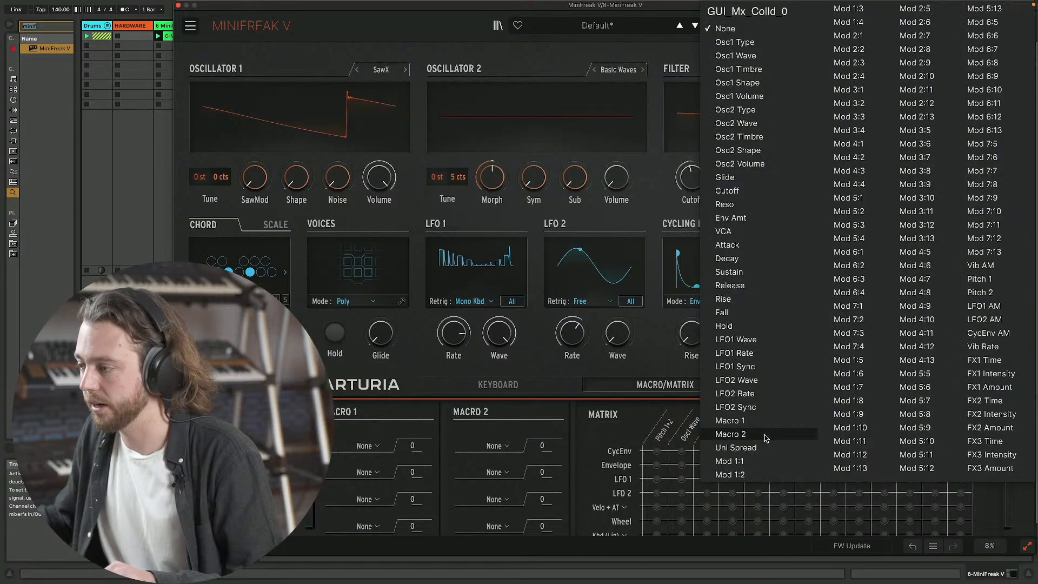
{"action": "left_click", "coordinate": [725, 232]}
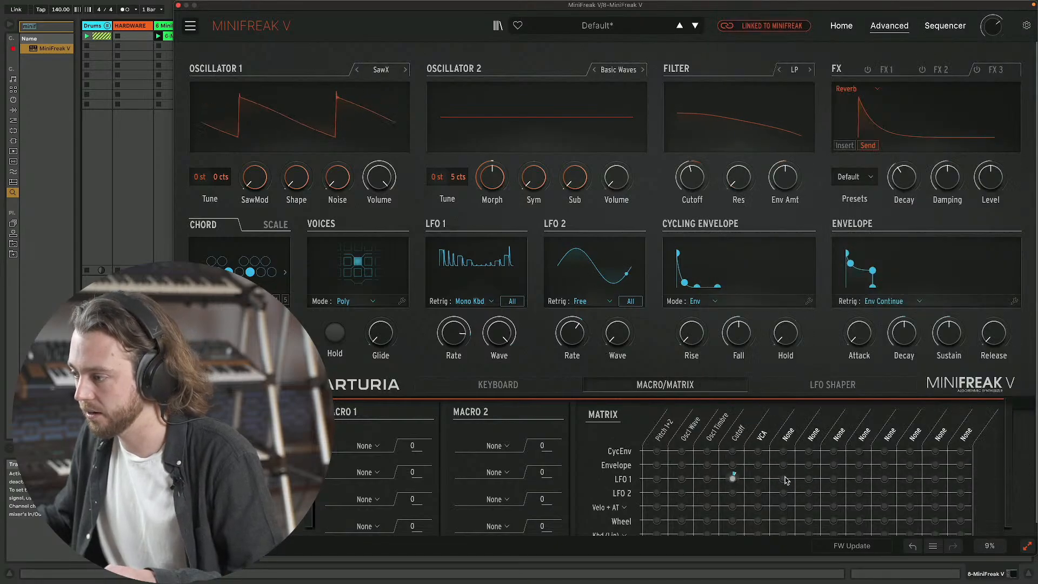
{"action": "left_click_drag", "start_coordinate": [785, 479], "coordinate": [770, 465]}
{"action": "double_click", "coordinate": [784, 479]}
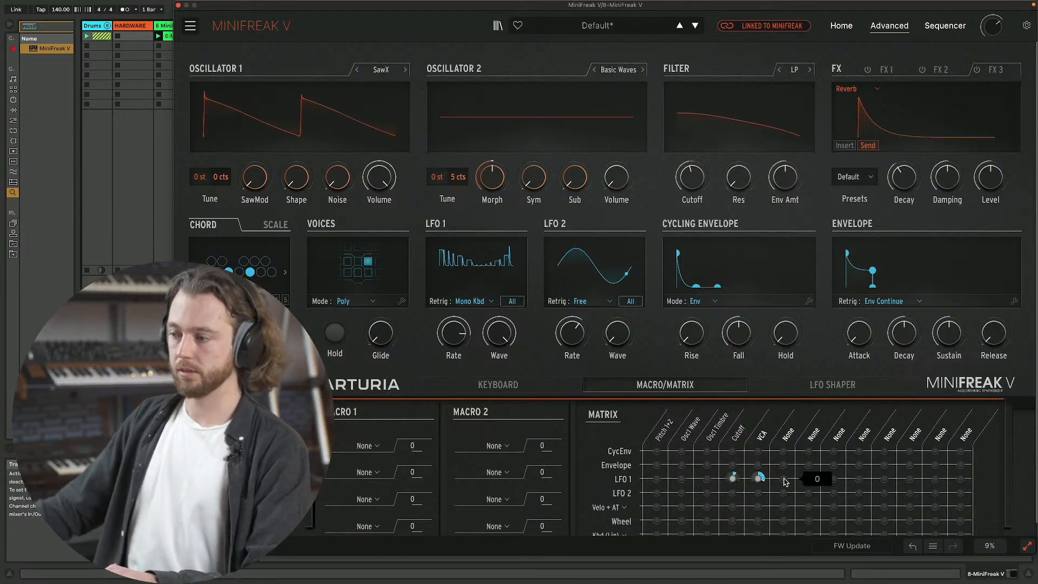
{"action": "left_click_drag", "start_coordinate": [759, 480], "coordinate": [759, 480]}
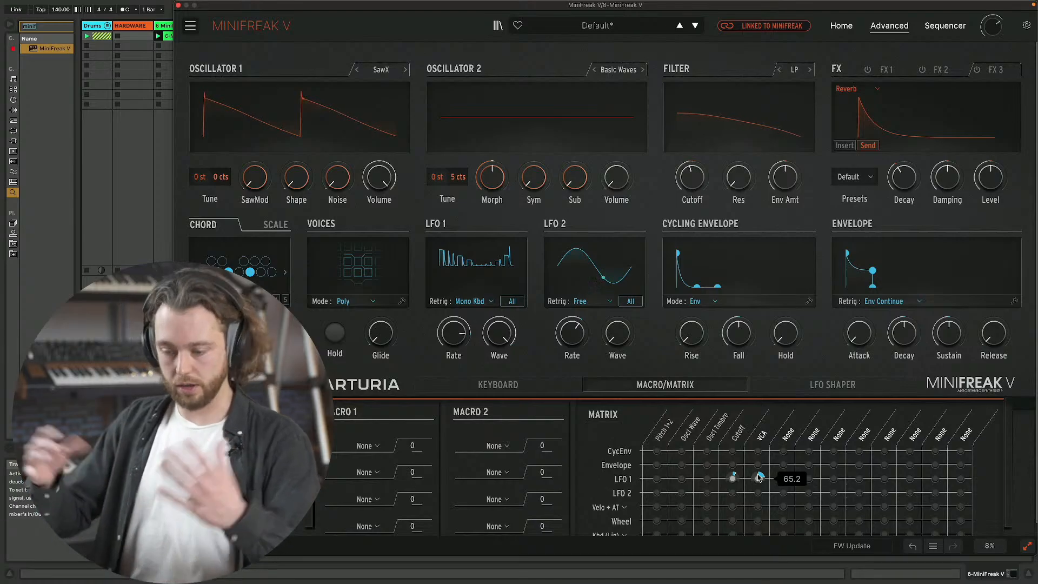
- Reset the LFO 1 shaper and draw a rhythm of tall decaying spikes on steps 1, 2, 3, 5, 6, 8, 9, 10, 11, 13 and 14
{"action": "left_click", "coordinate": [832, 385]}
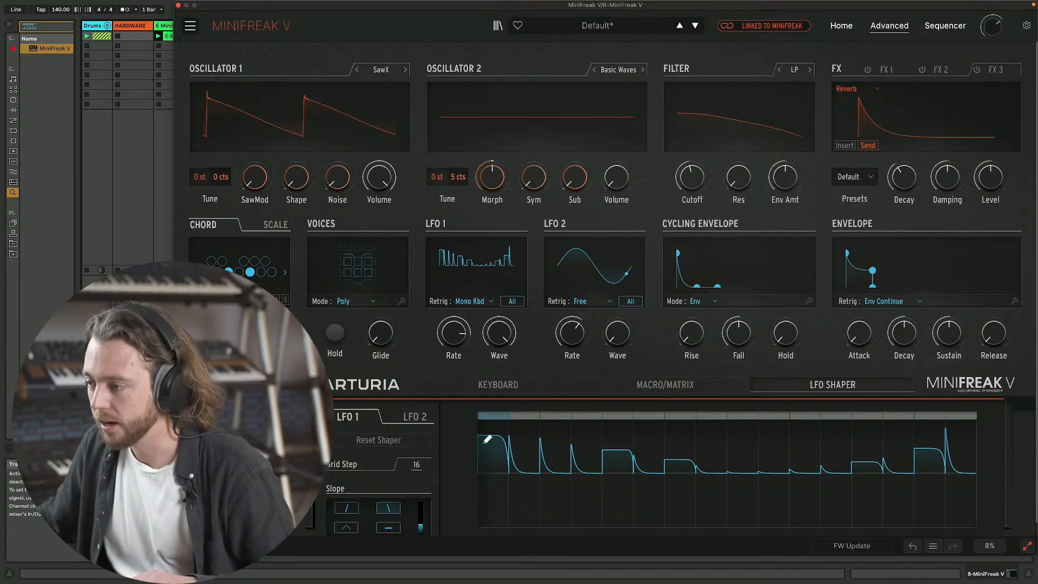
{"action": "left_click", "coordinate": [395, 441]}
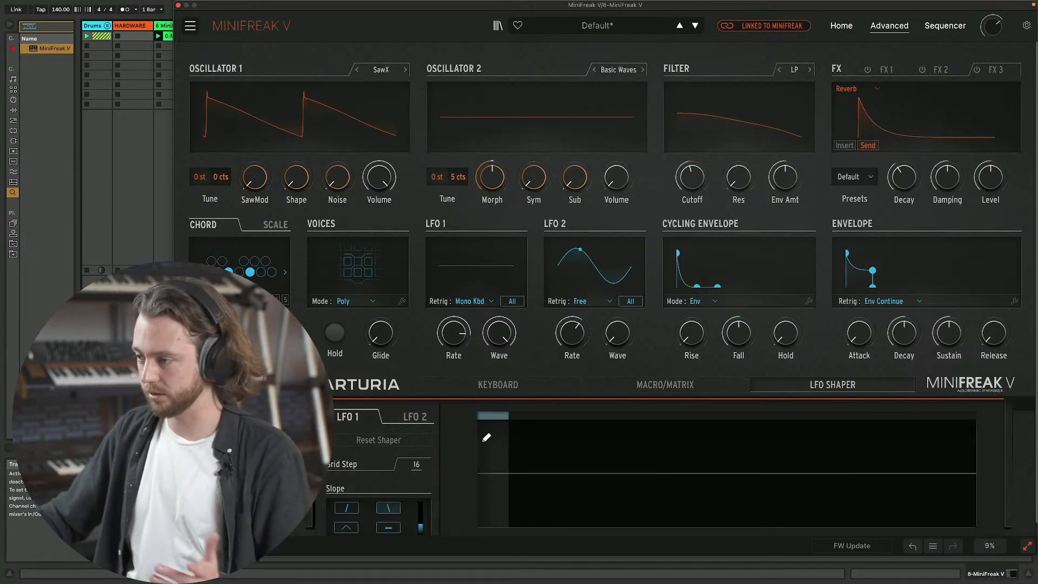
{"action": "left_click", "coordinate": [497, 423]}
{"action": "left_click", "coordinate": [526, 425]}
{"action": "left_click", "coordinate": [558, 427]}
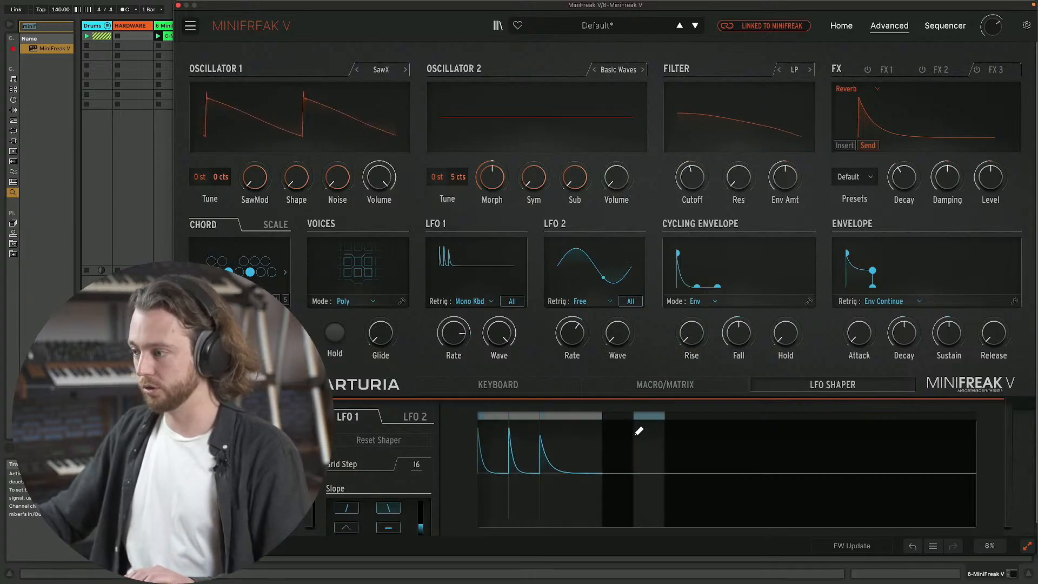
{"action": "left_click", "coordinate": [621, 427]}
{"action": "left_click", "coordinate": [644, 426]}
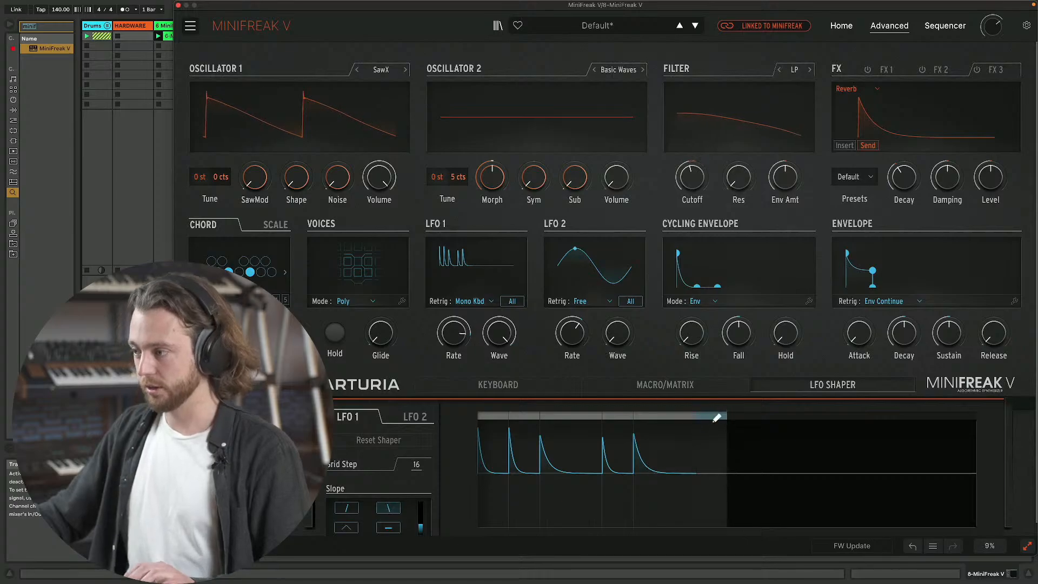
{"action": "left_click", "coordinate": [718, 421]}
{"action": "left_click", "coordinate": [743, 427]}
{"action": "left_click", "coordinate": [781, 426]}
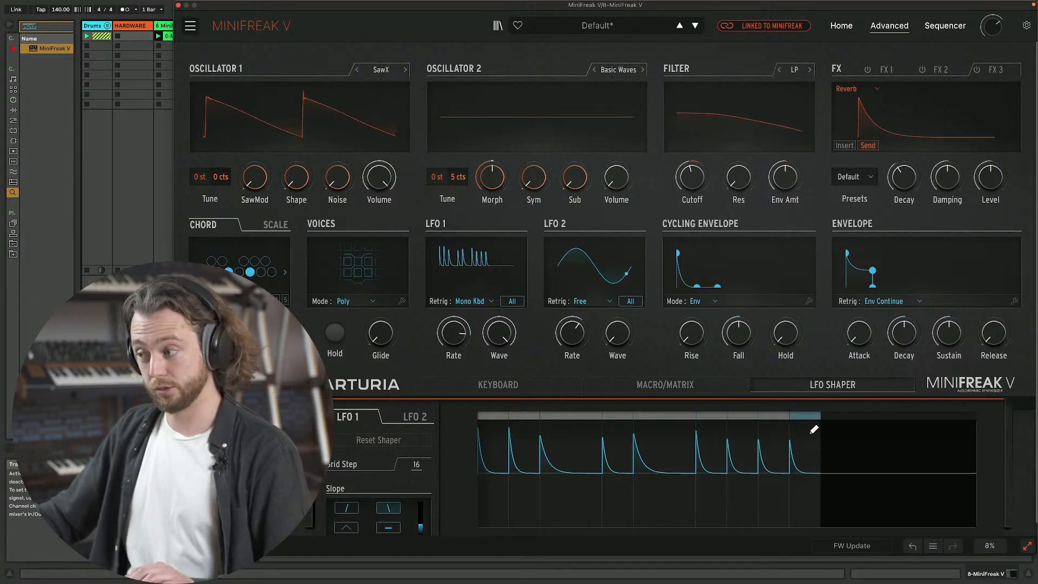
{"action": "left_click", "coordinate": [813, 425]}
{"action": "left_click", "coordinate": [872, 431]}
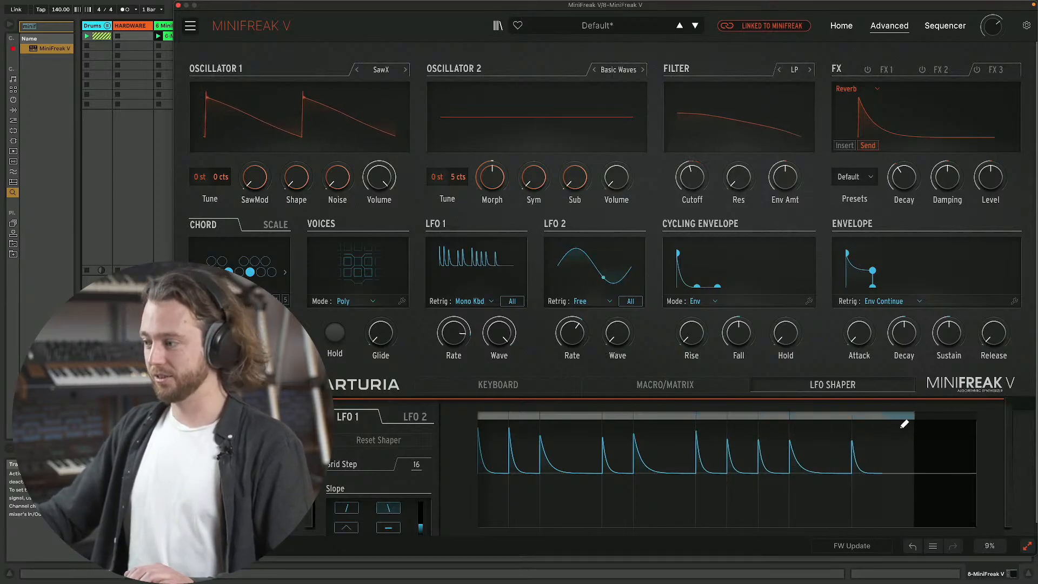
{"action": "left_click_drag", "start_coordinate": [904, 422], "coordinate": [974, 427]}
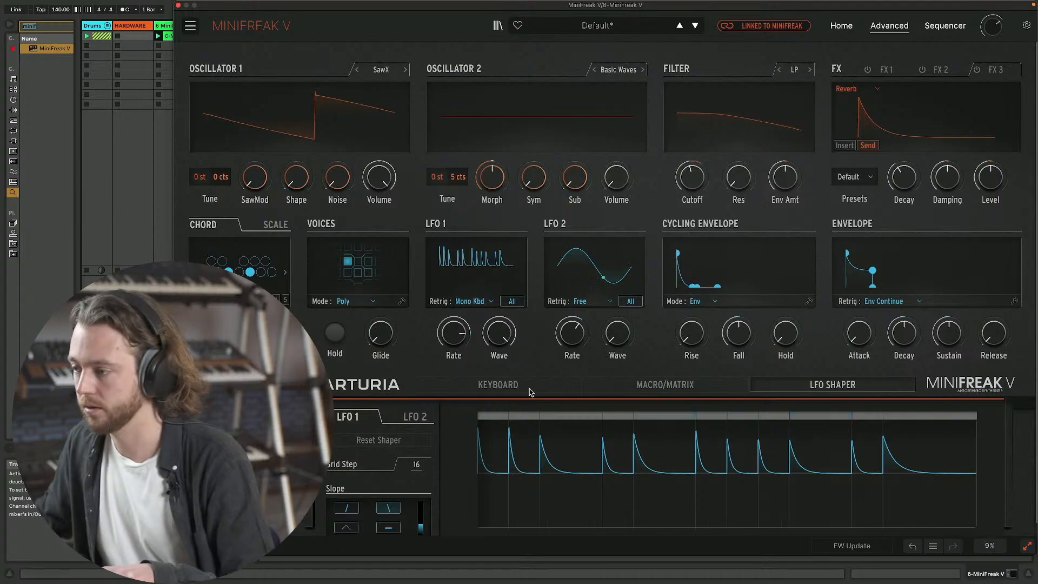
{"action": "left_click", "coordinate": [630, 387]}
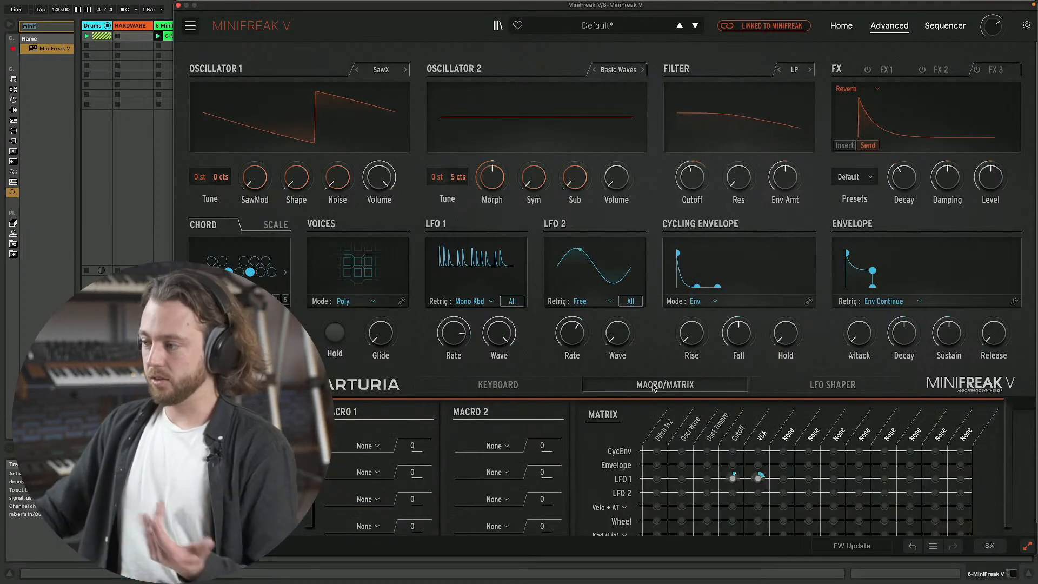
{"action": "left_click", "coordinate": [817, 387]}
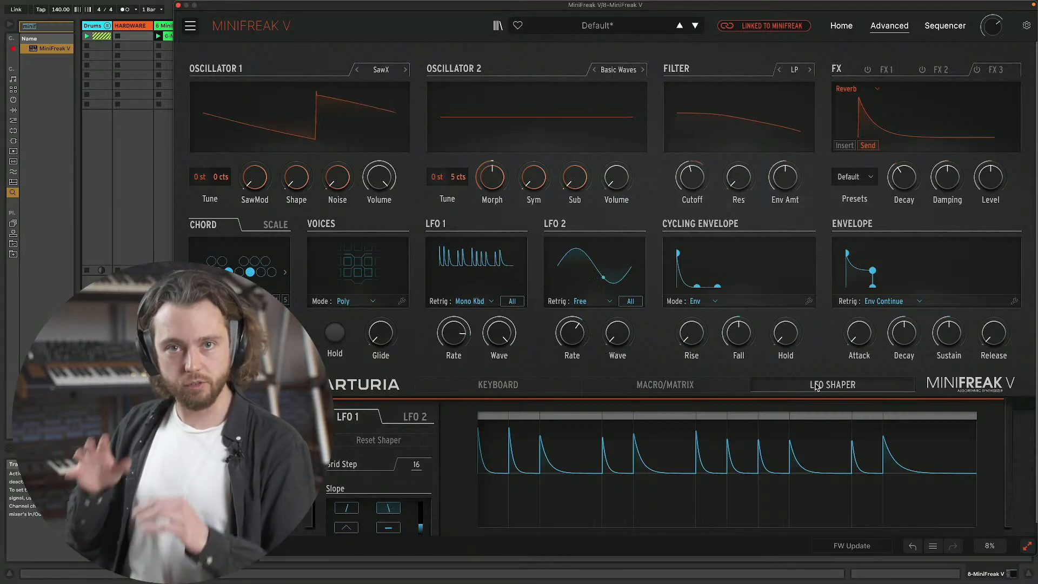
{"action": "left_click", "coordinate": [701, 389]}
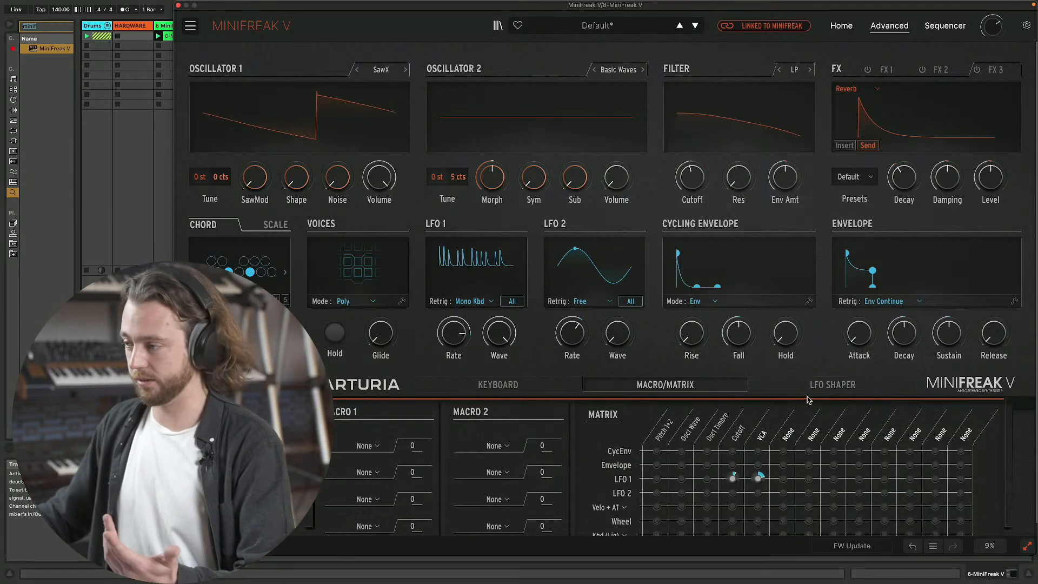
{"action": "left_click", "coordinate": [818, 389]}
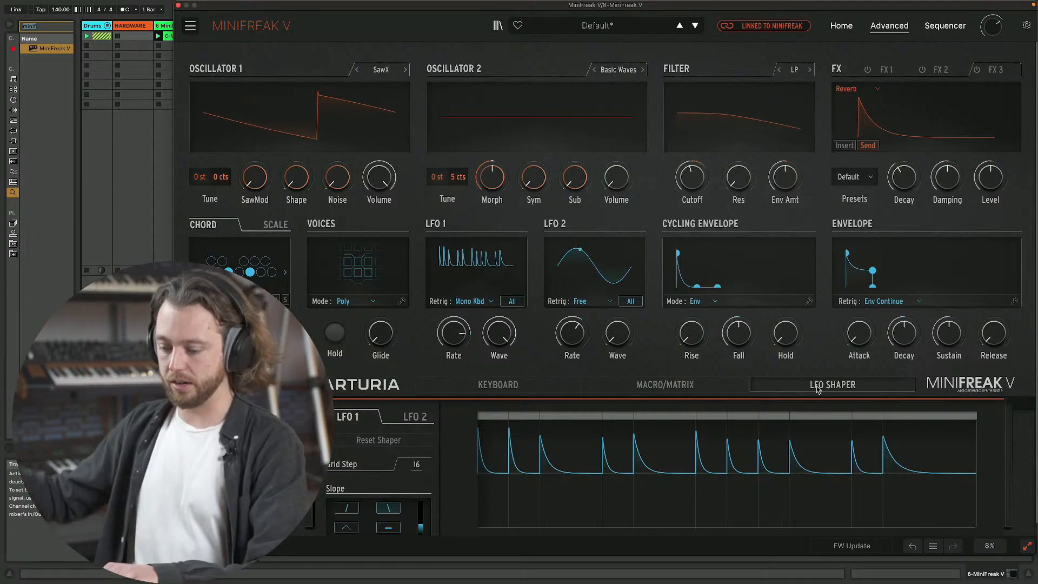
- Modulate Osc1 Timbre slightly from LFO 1 in the matrix and raise Oscillator 1's Noise amount
{"action": "left_click", "coordinate": [629, 384]}
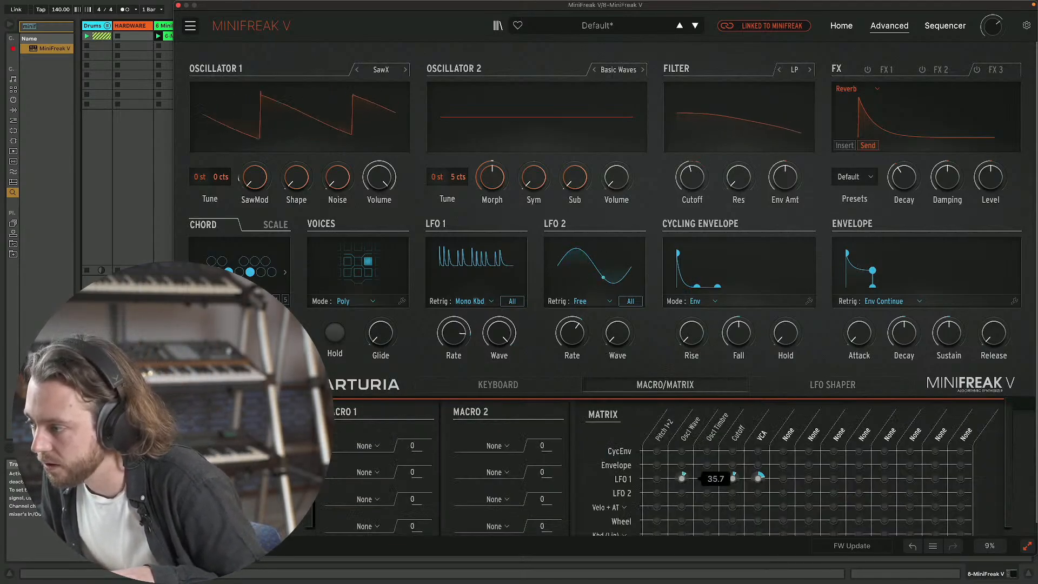
{"action": "left_click_drag", "start_coordinate": [708, 480], "coordinate": [708, 469]}
{"action": "left_click_drag", "start_coordinate": [332, 183], "coordinate": [332, 141]}
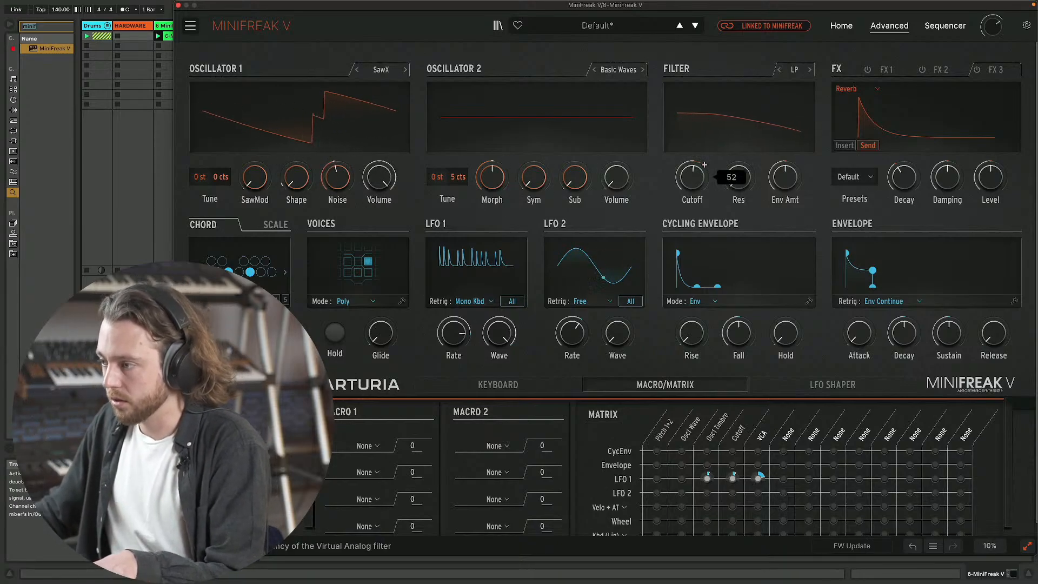
- Increase LFO 1's modulation of the filter cutoff and lower the base cutoff
{"action": "left_click_drag", "start_coordinate": [734, 477], "coordinate": [759, 457]}
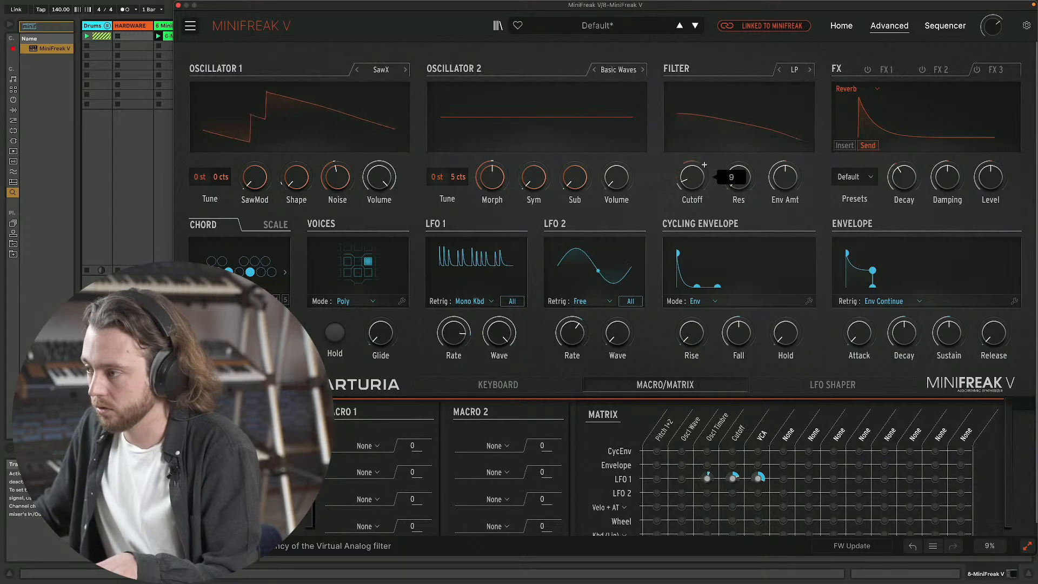
{"action": "left_click_drag", "start_coordinate": [704, 165], "coordinate": [704, 164]}
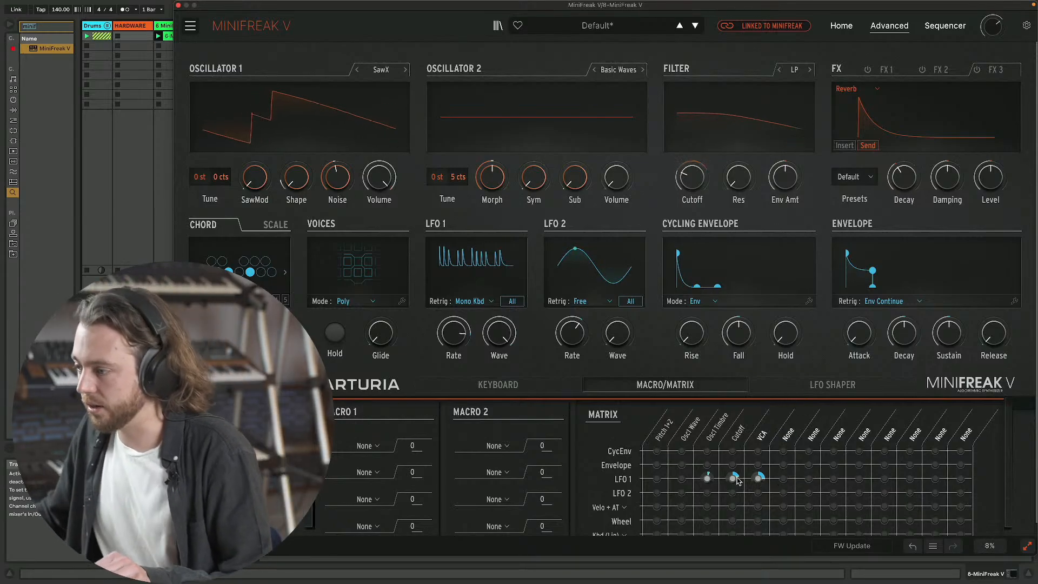
- Reset the LFO 1 shaper and draw a smooth rolling curve across all 16 steps with the flat slope and a gentler slope curvature
{"action": "left_click", "coordinate": [837, 385]}
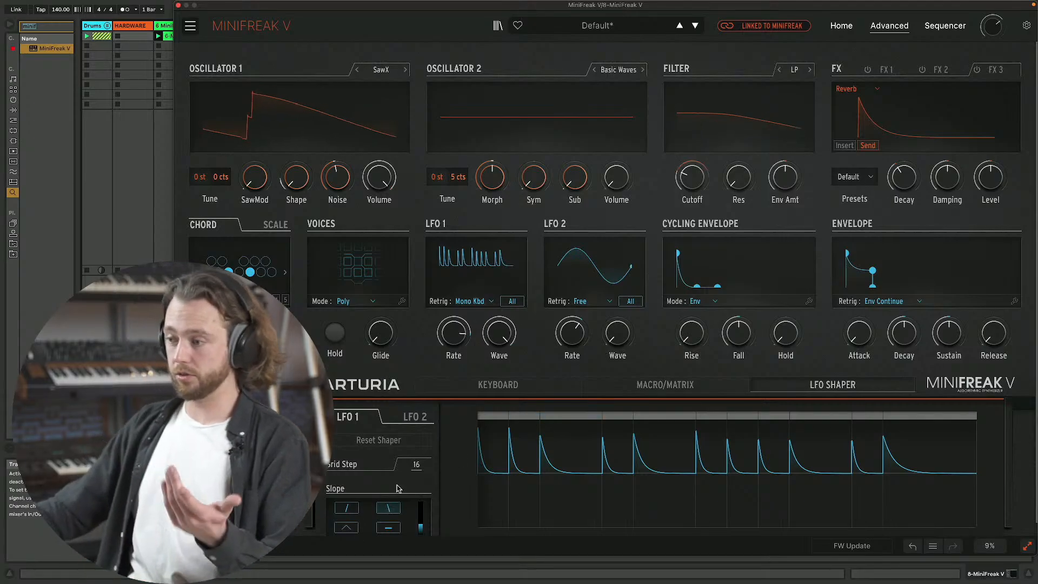
{"action": "left_click", "coordinate": [392, 441]}
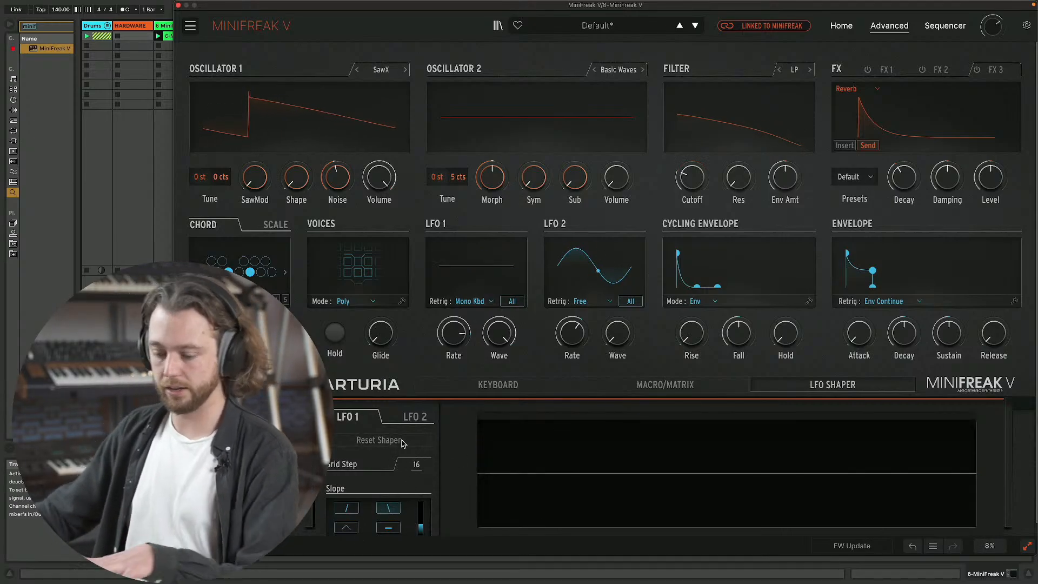
{"action": "left_click", "coordinate": [387, 529]}
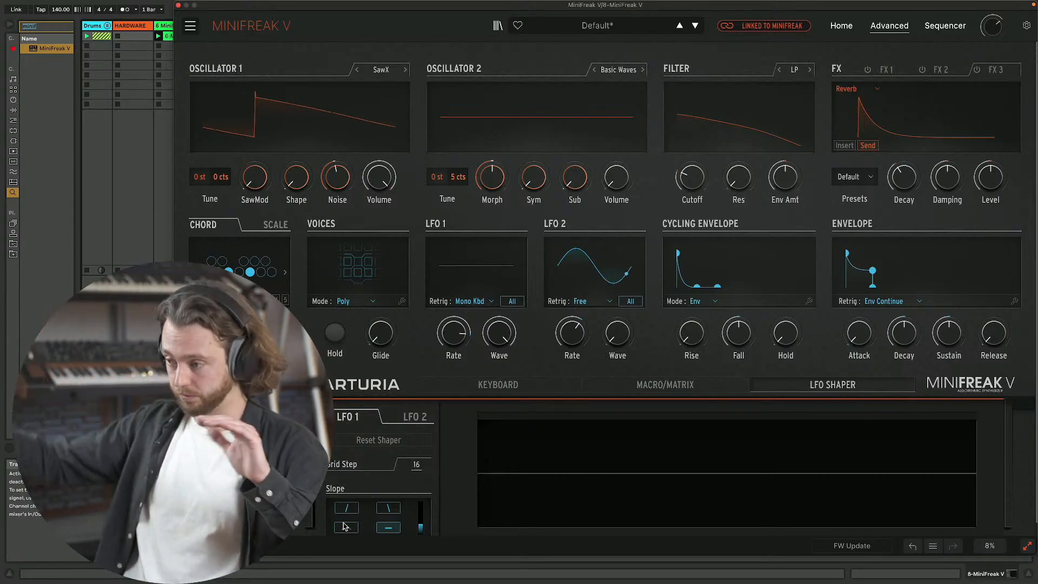
{"action": "left_click_drag", "start_coordinate": [420, 526], "coordinate": [421, 522]}
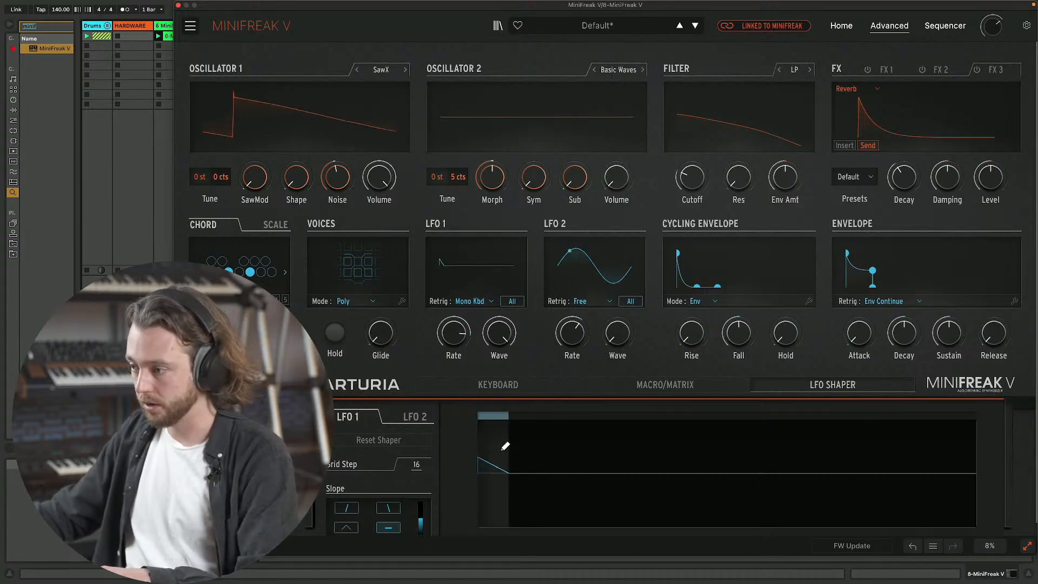
{"action": "mouse_move", "coordinate": [505, 446]}
{"action": "left_mouse_down"}
{"action": "mouse_move", "coordinate": [614, 435]}
{"action": "mouse_move", "coordinate": [732, 451]}
{"action": "mouse_move", "coordinate": [894, 441]}
{"action": "mouse_move", "coordinate": [1001, 454]}
{"action": "left_mouse_up"}
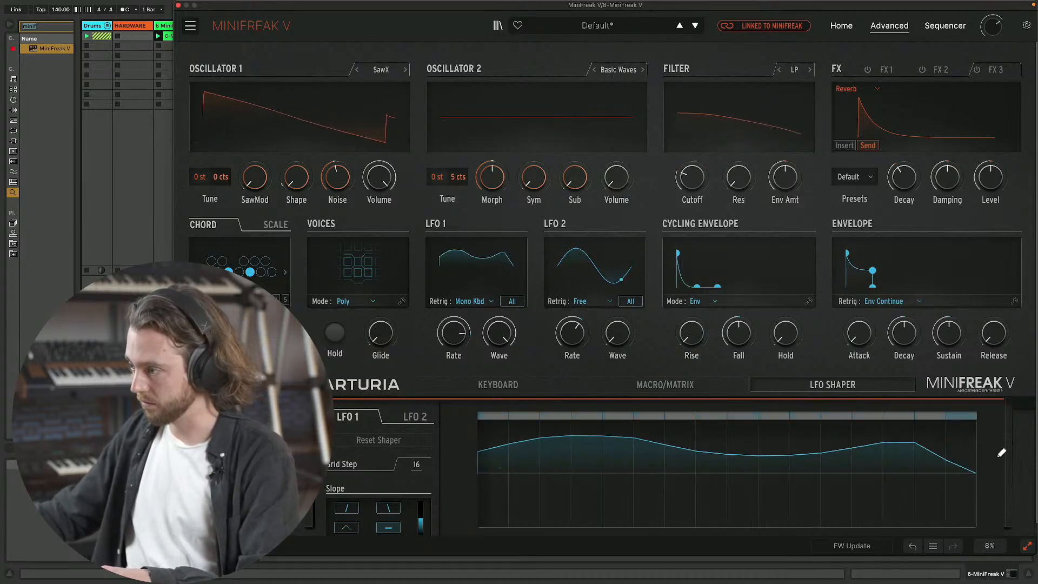
- Redraw LFO 1 as a deeper rolling wave, reset the shaper and draw a plateau-like stepped pattern with a low second step
{"action": "mouse_move", "coordinate": [489, 459]}
{"action": "left_mouse_down"}
{"action": "mouse_move", "coordinate": [921, 462]}
{"action": "mouse_move", "coordinate": [995, 427]}
{"action": "left_mouse_up"}
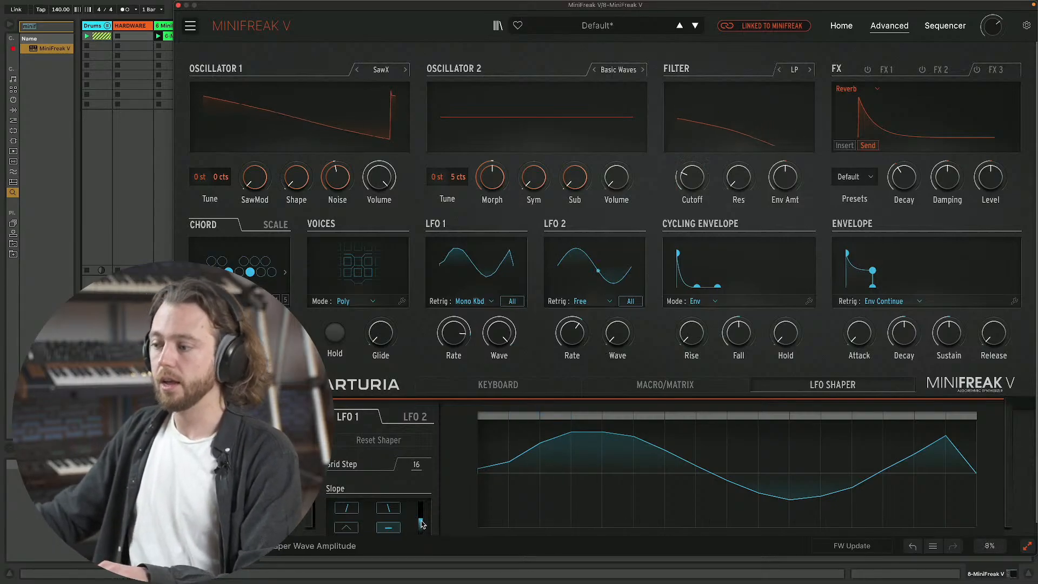
{"action": "left_click", "coordinate": [375, 439]}
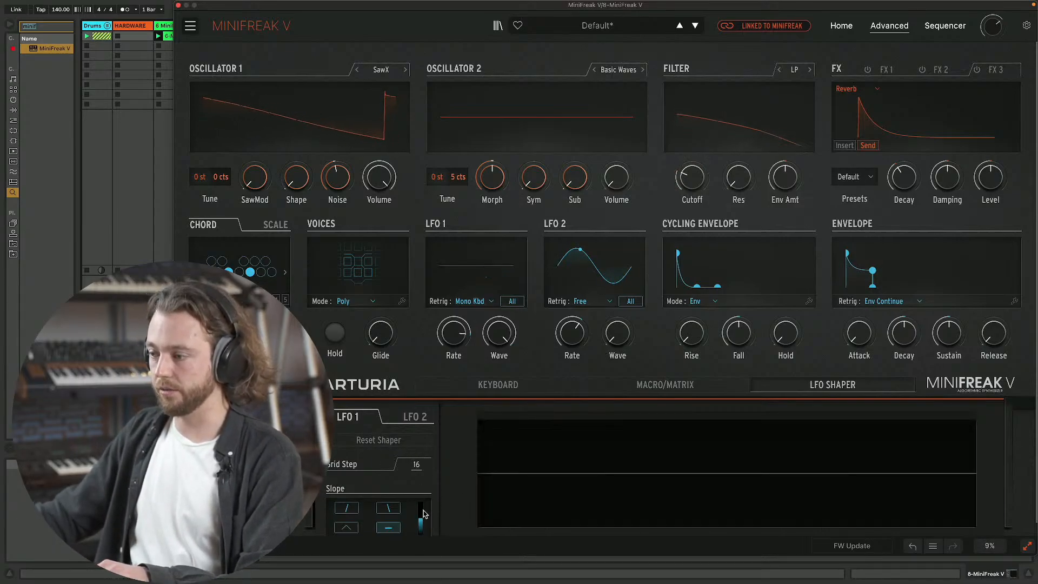
{"action": "mouse_move", "coordinate": [480, 430]}
{"action": "left_mouse_down"}
{"action": "mouse_move", "coordinate": [698, 472]}
{"action": "mouse_move", "coordinate": [914, 416]}
{"action": "mouse_move", "coordinate": [973, 509]}
{"action": "left_mouse_up"}
{"action": "left_click", "coordinate": [511, 485]}
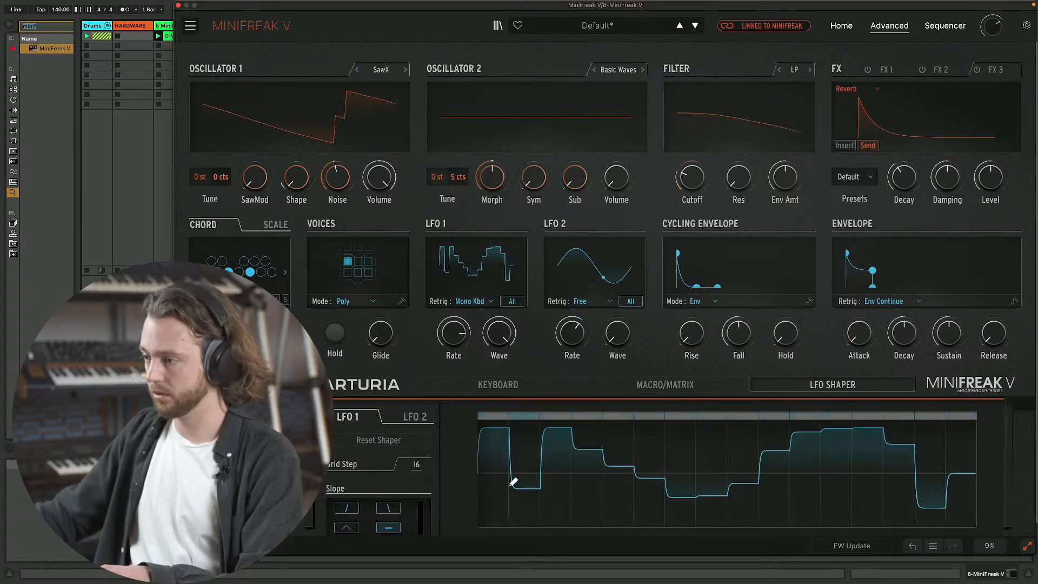
- Raise the filter resonance substantially and turn on the Delay effect in FX 2
{"action": "left_click_drag", "start_coordinate": [740, 180], "coordinate": [750, 165]}
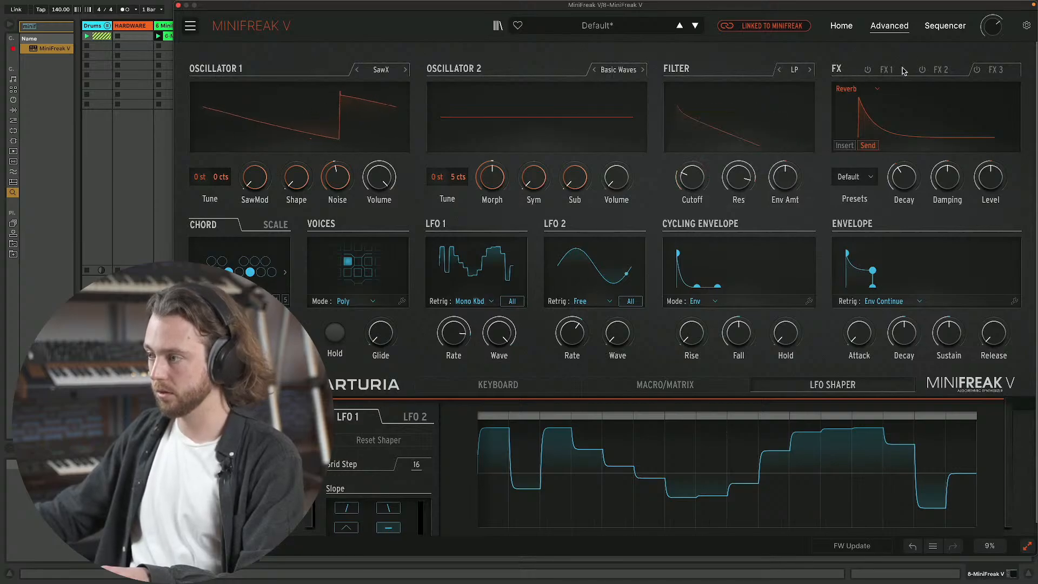
{"action": "left_click", "coordinate": [941, 69]}
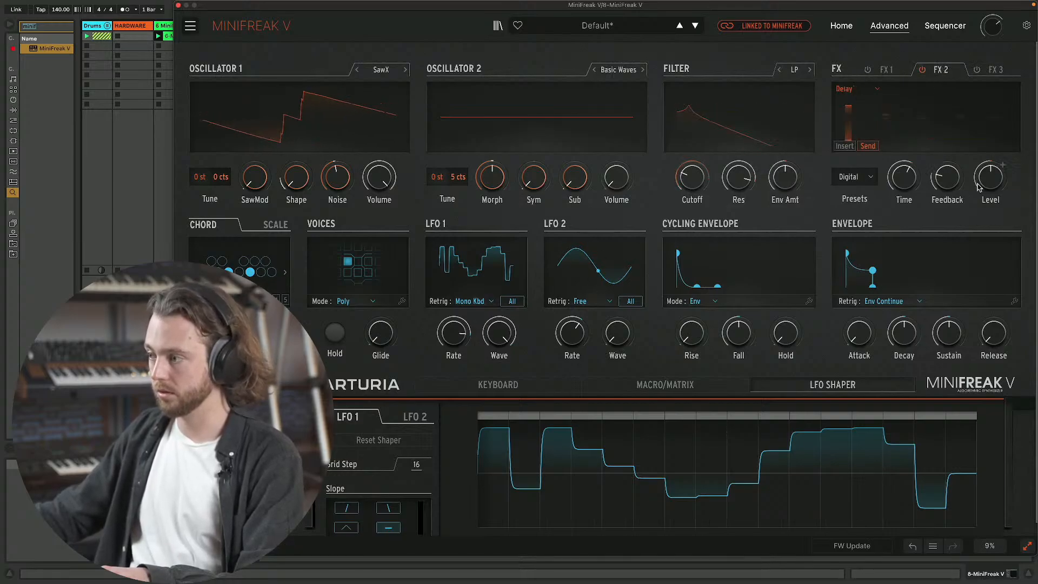
{"action": "mouse_move", "coordinate": [955, 186]}
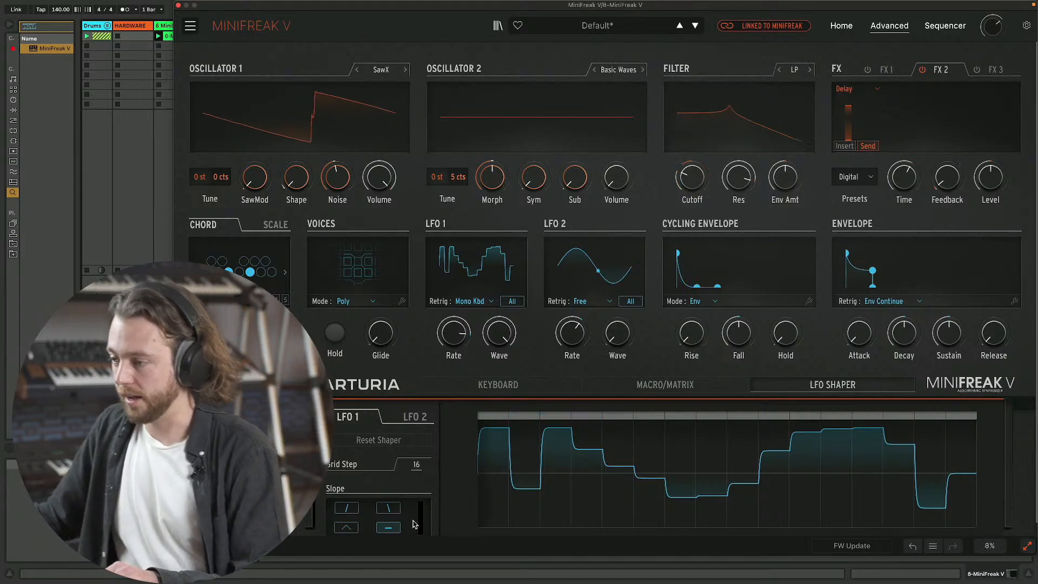
- Reset the LFO 1 shaper and start a new shape on step 1 using the falling slope with a gentler curvature
{"action": "left_click", "coordinate": [424, 441]}
{"action": "left_click_drag", "start_coordinate": [420, 528], "coordinate": [421, 520]}
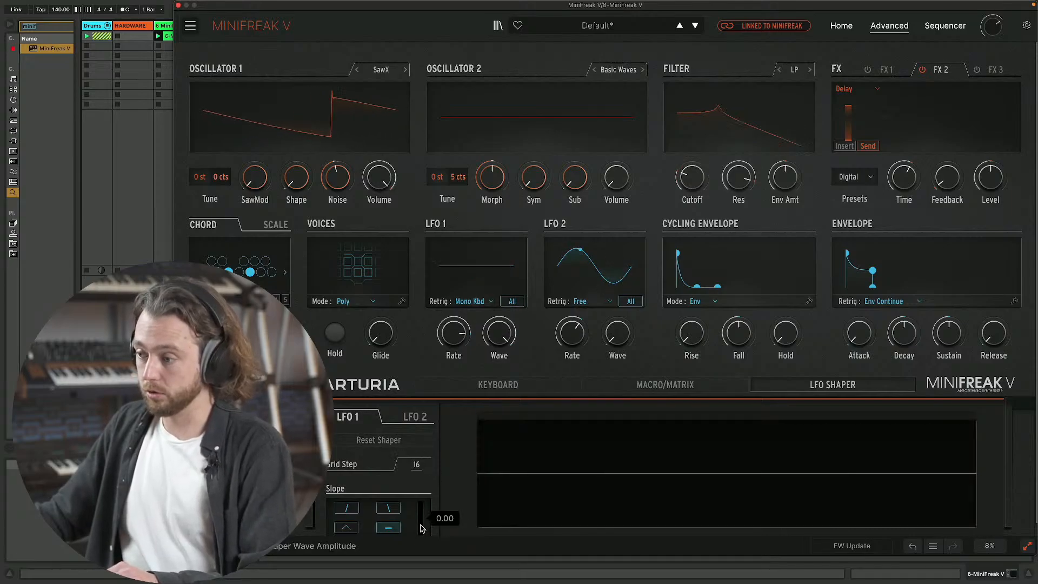
{"action": "left_click", "coordinate": [388, 511]}
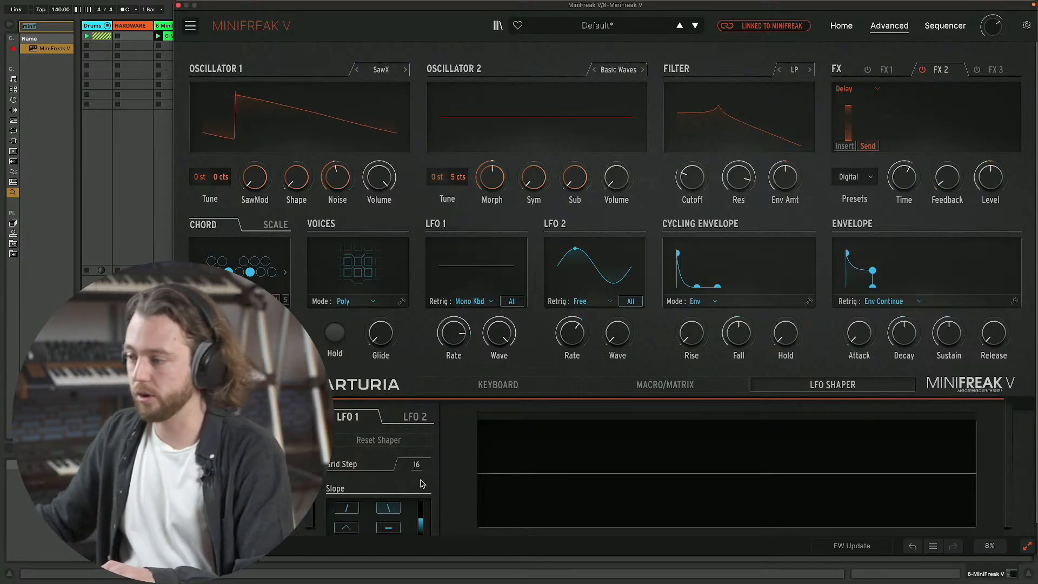
{"action": "left_click", "coordinate": [501, 422]}
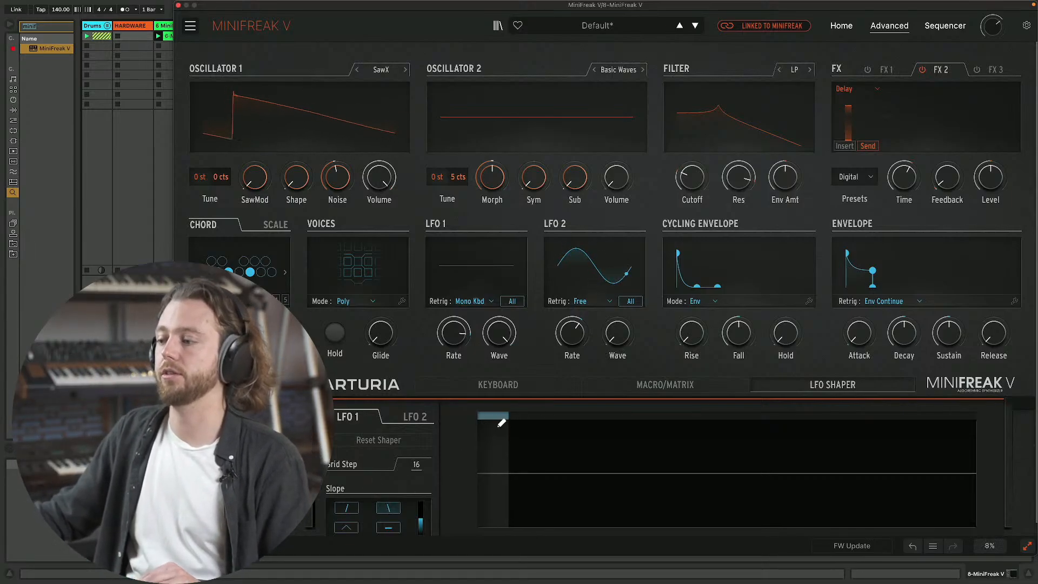
- Draw a falling curve across the first three grid steps of the LFO 1 shaper and a rising curve on the fourth
{"action": "left_click", "coordinate": [501, 422]}
{"action": "left_click", "coordinate": [525, 428]}
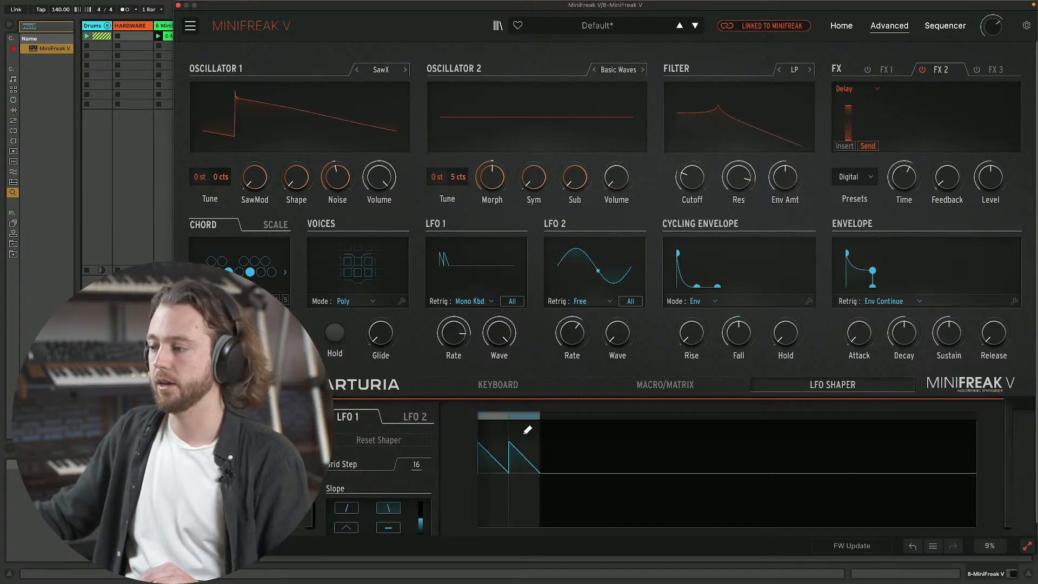
{"action": "left_click_drag", "start_coordinate": [513, 430], "coordinate": [550, 439]}
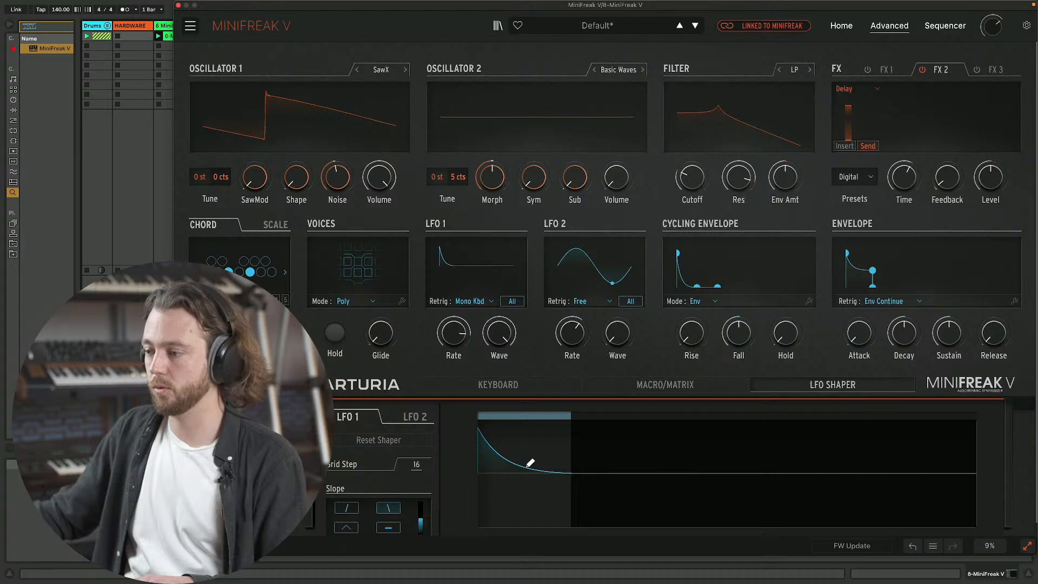
{"action": "left_click", "coordinate": [355, 508]}
{"action": "mouse_move", "coordinate": [597, 471]}
{"action": "left_mouse_down"}
{"action": "mouse_move", "coordinate": [593, 420]}
{"action": "mouse_move", "coordinate": [582, 459]}
{"action": "left_mouse_up"}
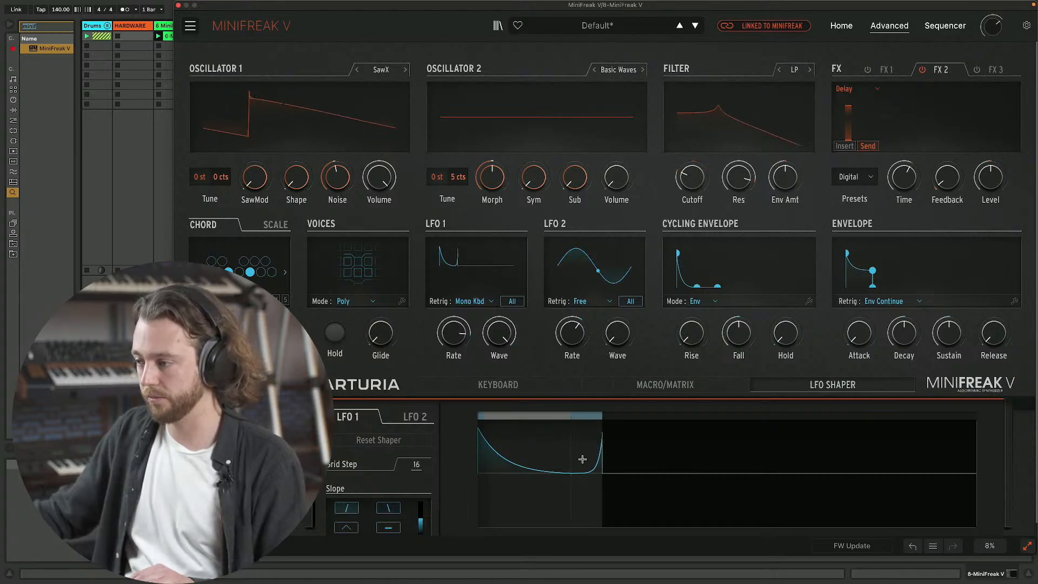
{"action": "left_click", "coordinate": [591, 452]}
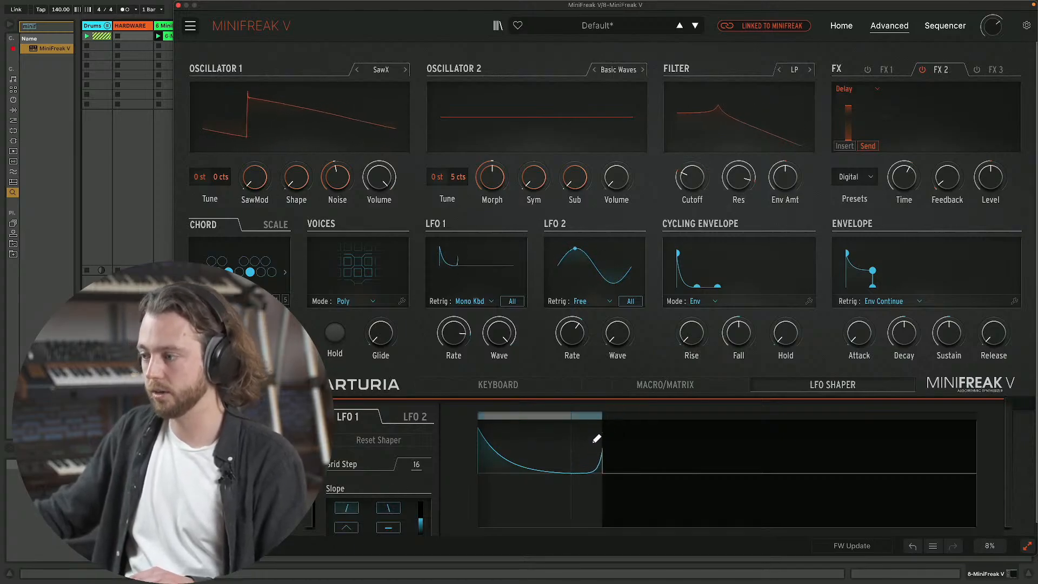
- Add a falling curve over grid steps 5 to 8, a falling ramp on step 9 and a longer one over steps 10 to 13
{"action": "left_click", "coordinate": [388, 507]}
{"action": "left_click", "coordinate": [617, 449]}
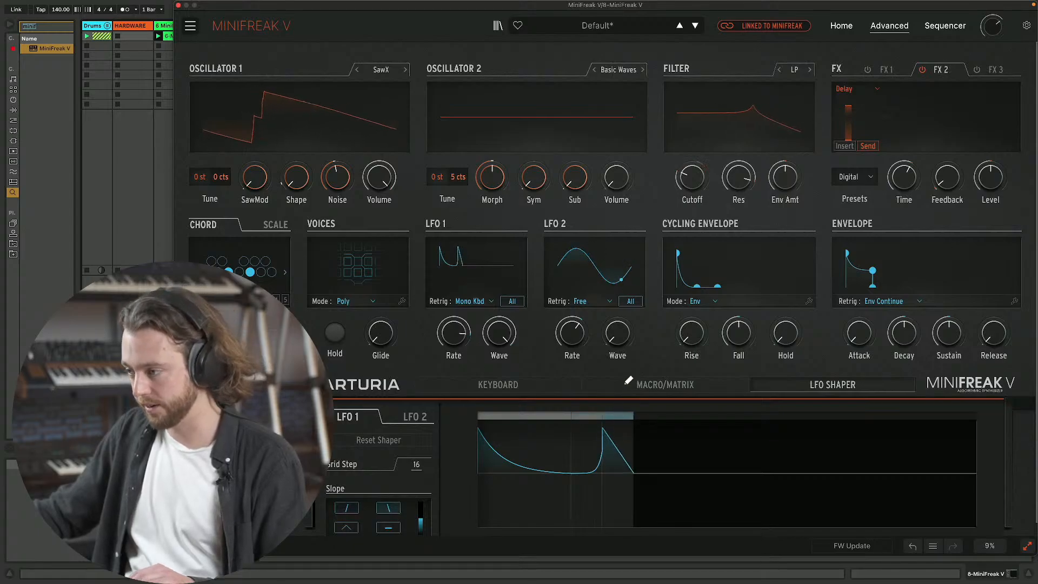
{"action": "left_click_drag", "start_coordinate": [629, 380], "coordinate": [700, 394]}
{"action": "left_click_drag", "start_coordinate": [660, 457], "coordinate": [662, 455]}
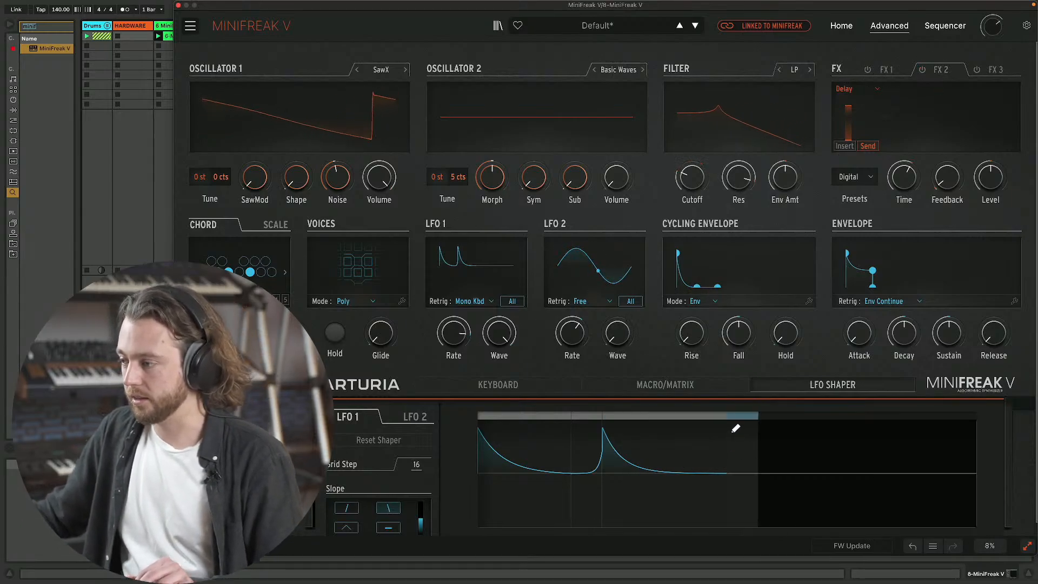
{"action": "left_click", "coordinate": [737, 425]}
{"action": "left_click", "coordinate": [785, 423]}
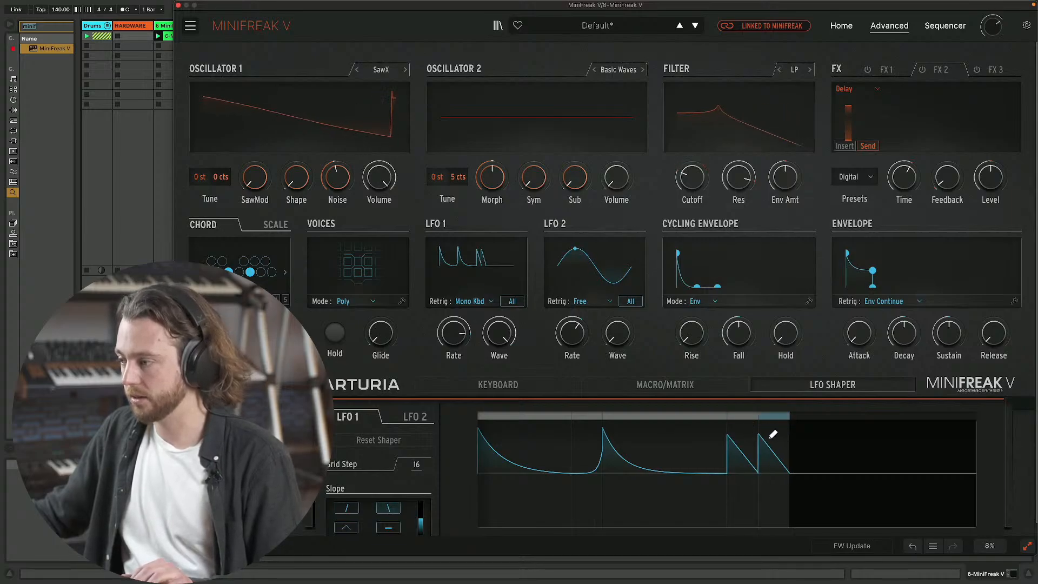
{"action": "left_click_drag", "start_coordinate": [773, 434], "coordinate": [865, 425]}
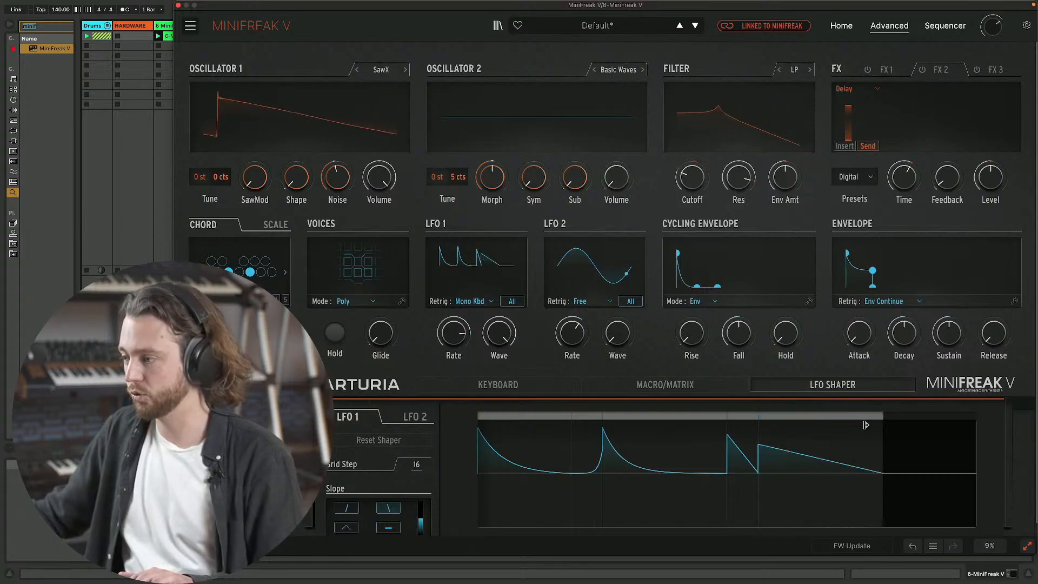
- Draw a triangle on grid step 14 of the LFO 1 shape and a rising curve across the last two steps
{"action": "left_click", "coordinate": [344, 529]}
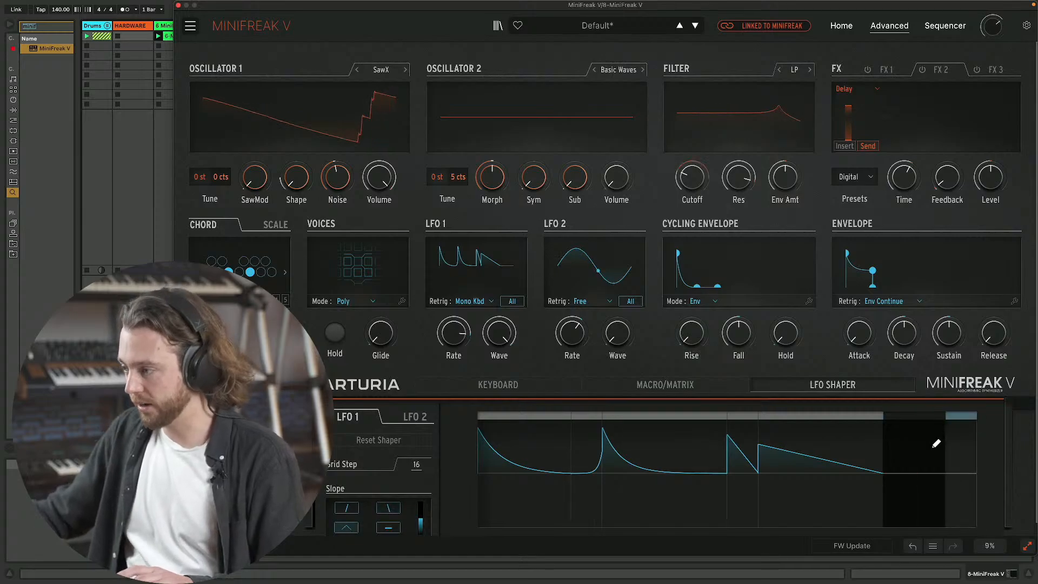
{"action": "left_click_drag", "start_coordinate": [903, 457], "coordinate": [904, 424]}
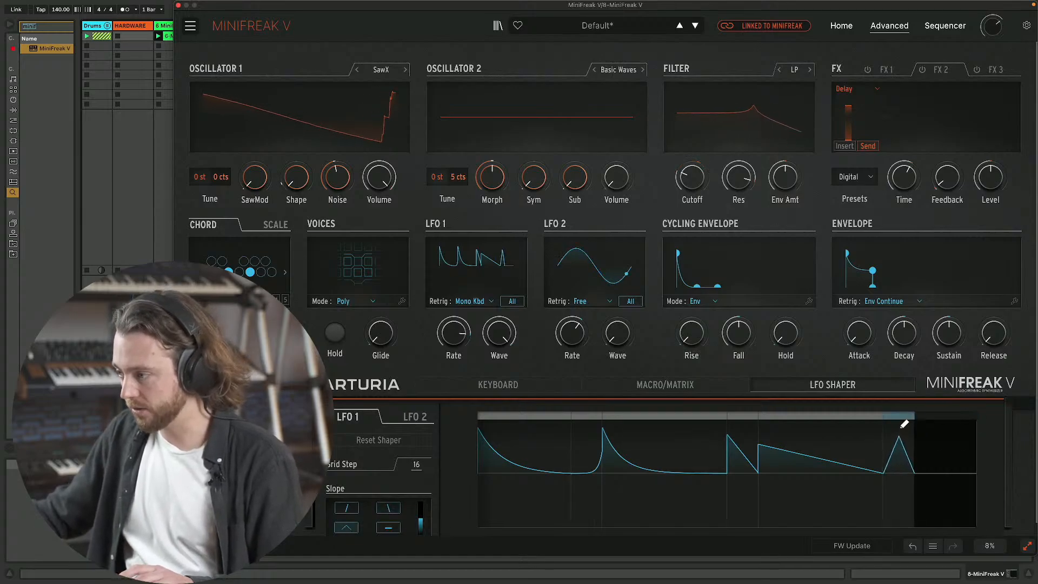
{"action": "left_click", "coordinate": [346, 508]}
{"action": "left_click", "coordinate": [927, 462]}
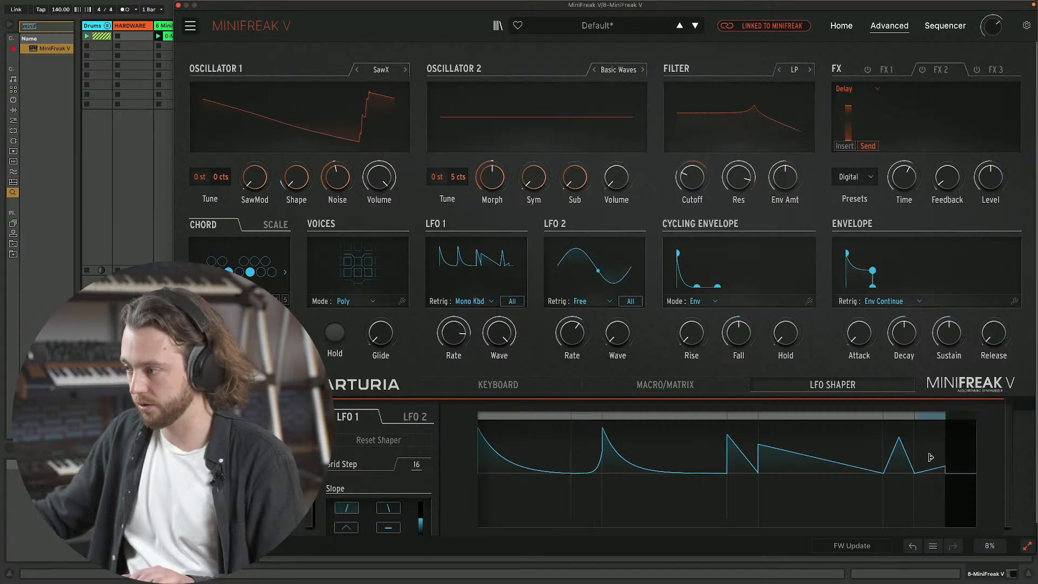
{"action": "mouse_move", "coordinate": [930, 457]}
{"action": "left_mouse_down"}
{"action": "mouse_move", "coordinate": [967, 435]}
{"action": "mouse_move", "coordinate": [952, 439]}
{"action": "mouse_move", "coordinate": [947, 457]}
{"action": "left_mouse_up"}
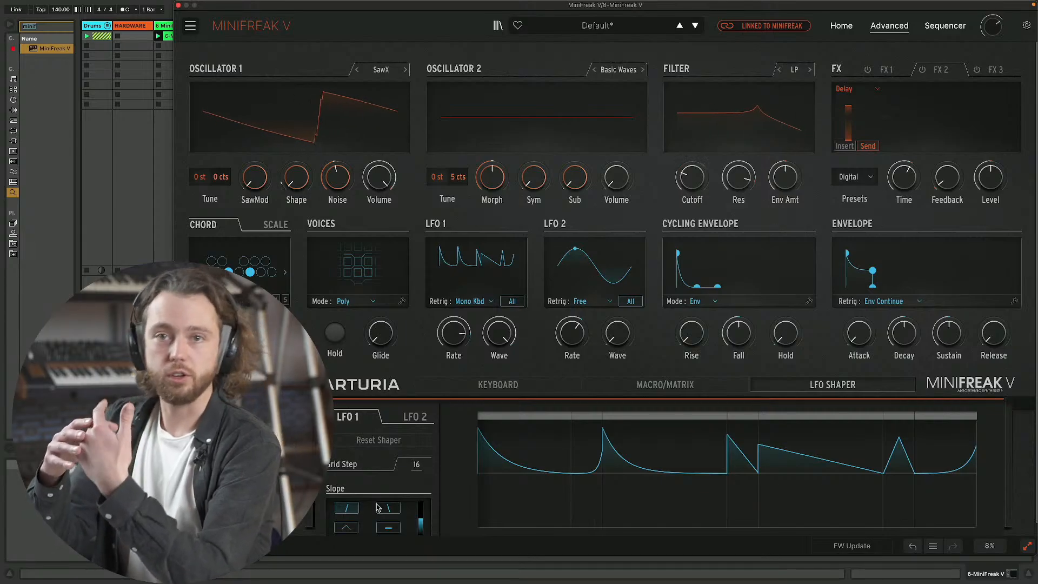
- Reset the LFO 1 shaper and draw three short falling spikes followed by a tall decay stretched to the end of the grid
{"action": "left_click", "coordinate": [386, 441]}
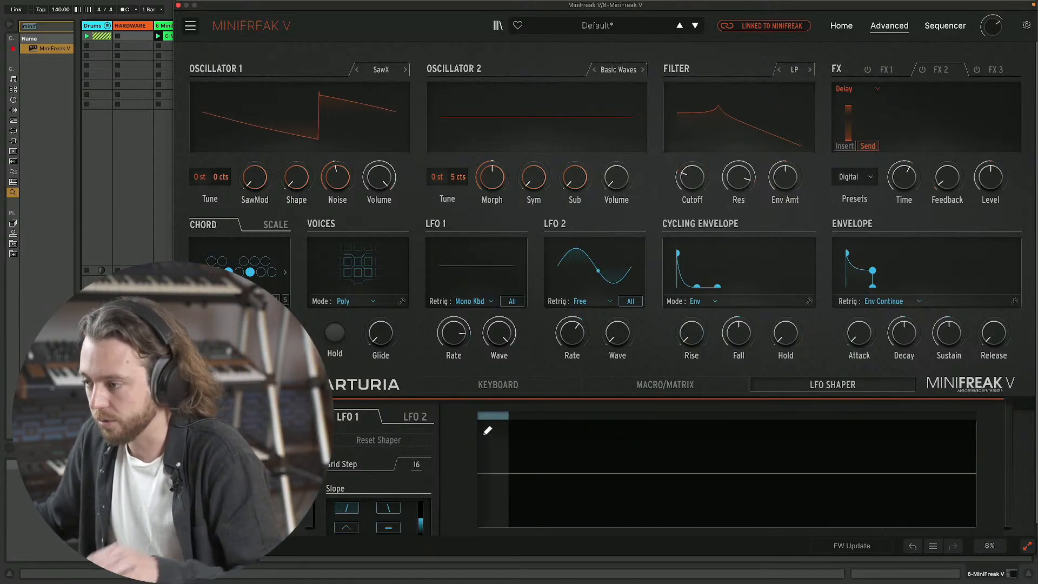
{"action": "left_click", "coordinate": [393, 507]}
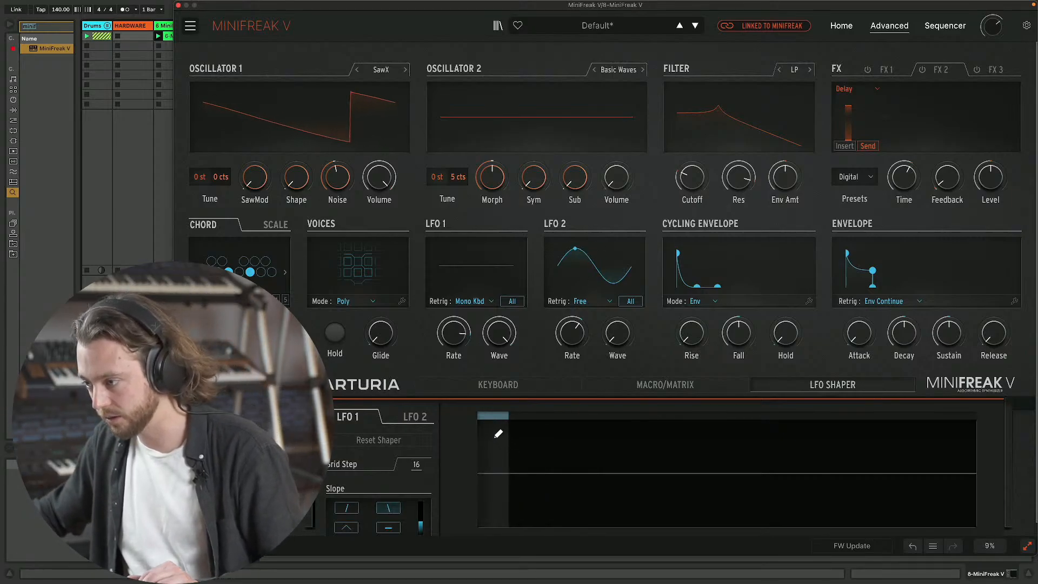
{"action": "left_click", "coordinate": [494, 450]}
{"action": "left_click", "coordinate": [520, 457]}
{"action": "left_click", "coordinate": [546, 457]}
{"action": "left_click", "coordinate": [575, 430]}
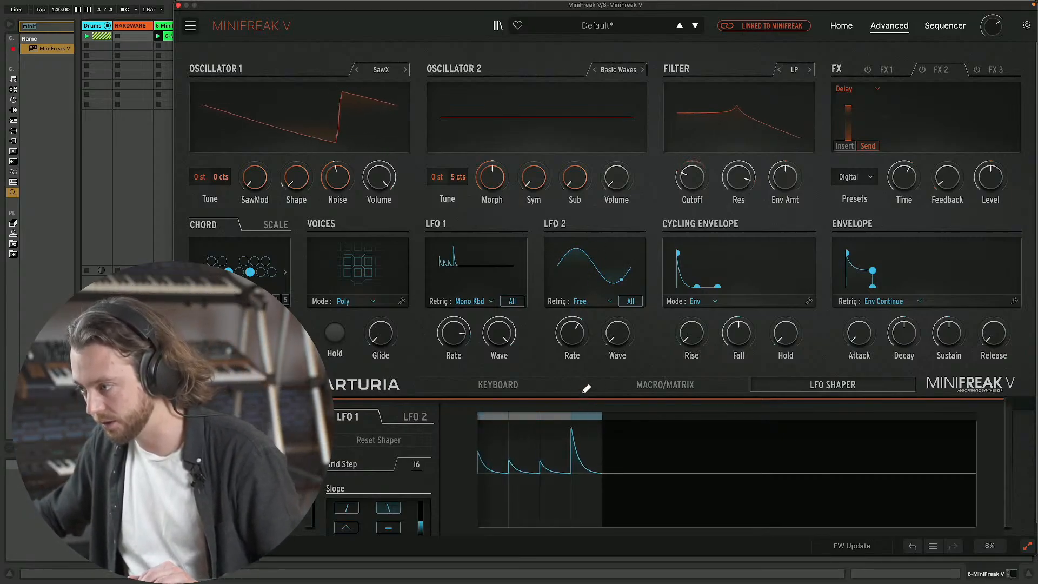
{"action": "left_click_drag", "start_coordinate": [601, 415], "coordinate": [976, 416]}
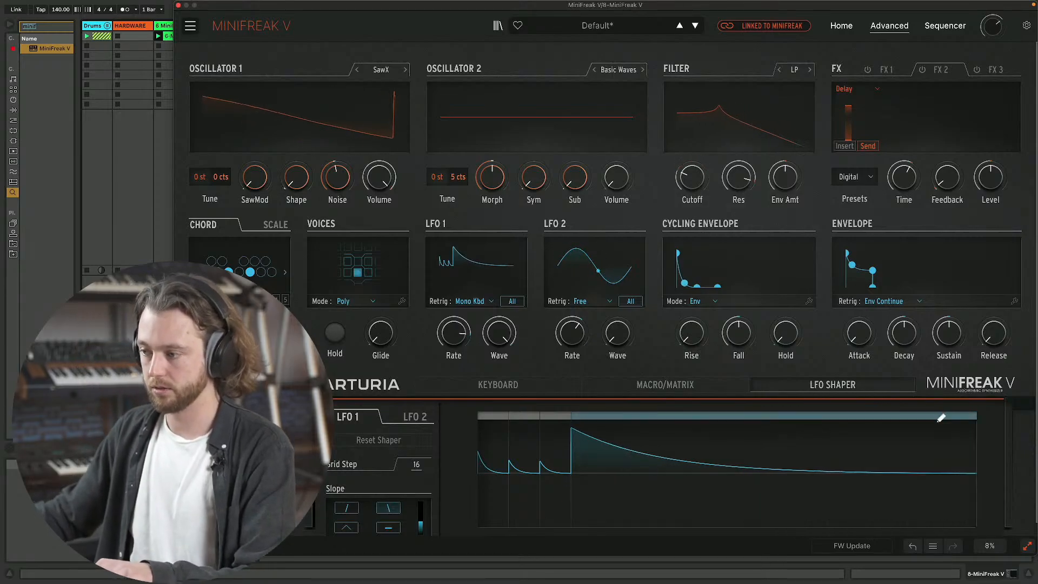
- Configure LFO 1 with One retrigger, the Free rate type and a rate of 77
{"action": "left_click", "coordinate": [488, 302]}
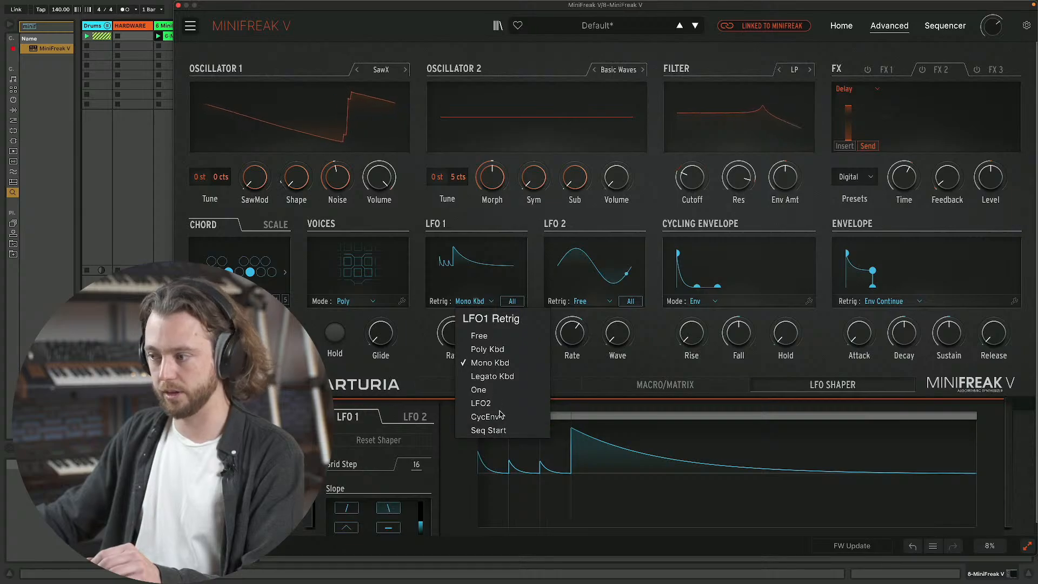
{"action": "left_click", "coordinate": [485, 389]}
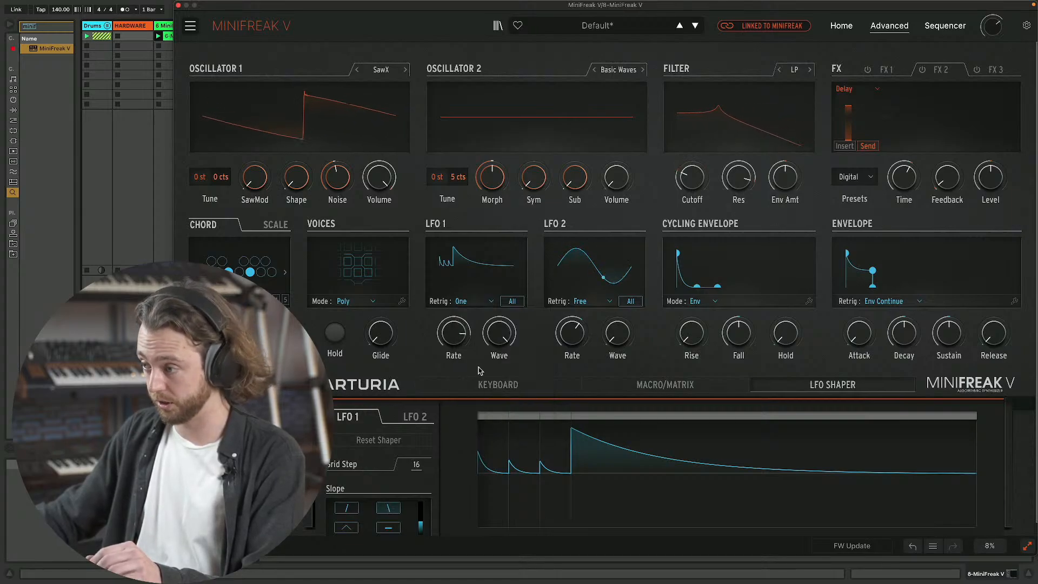
{"action": "left_click", "coordinate": [513, 301]}
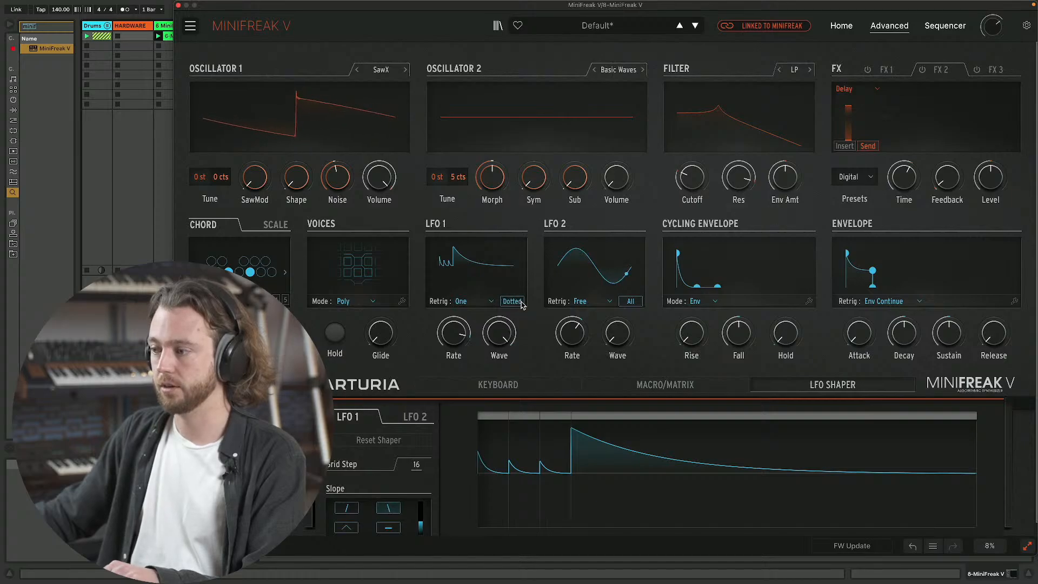
{"action": "left_click", "coordinate": [522, 303]}
{"action": "left_click_drag", "start_coordinate": [454, 333], "coordinate": [453, 334]}
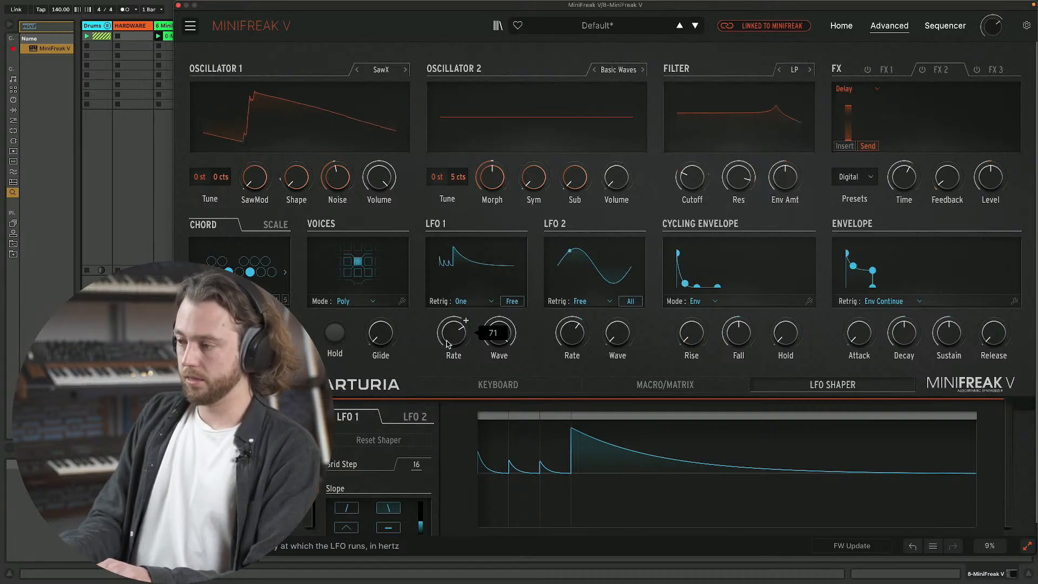
{"action": "left_click_drag", "start_coordinate": [447, 343], "coordinate": [447, 339]}
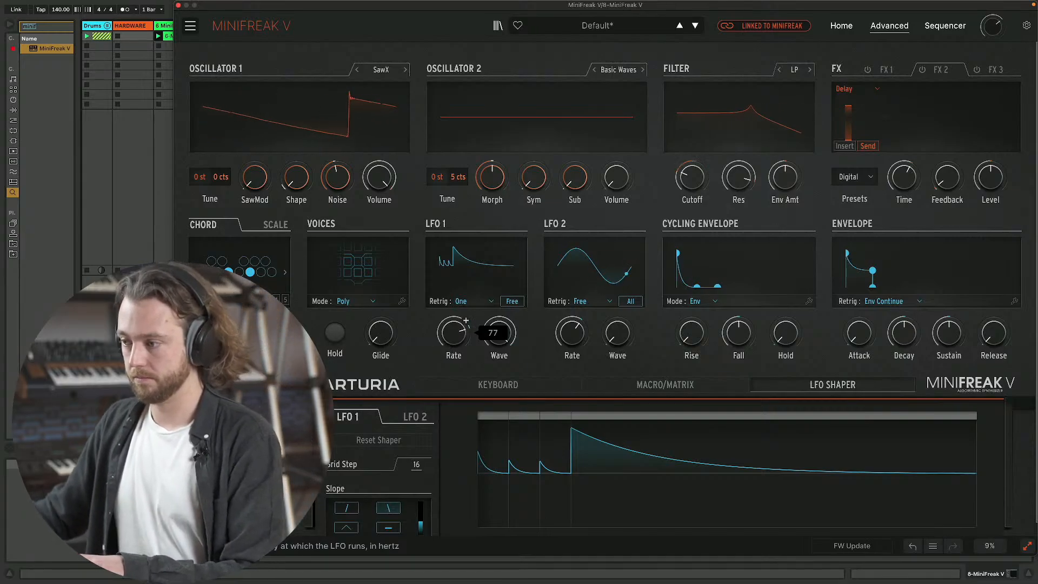
- Redraw the three short LFO 1 spikes with ascending heights and steepen the curve of the long final decay
{"action": "mouse_move", "coordinate": [487, 441]}
{"action": "left_mouse_down"}
{"action": "mouse_move", "coordinate": [529, 429]}
{"action": "mouse_move", "coordinate": [557, 439]}
{"action": "mouse_move", "coordinate": [491, 448]}
{"action": "mouse_move", "coordinate": [558, 447]}
{"action": "mouse_move", "coordinate": [570, 443]}
{"action": "mouse_move", "coordinate": [563, 431]}
{"action": "left_mouse_up"}
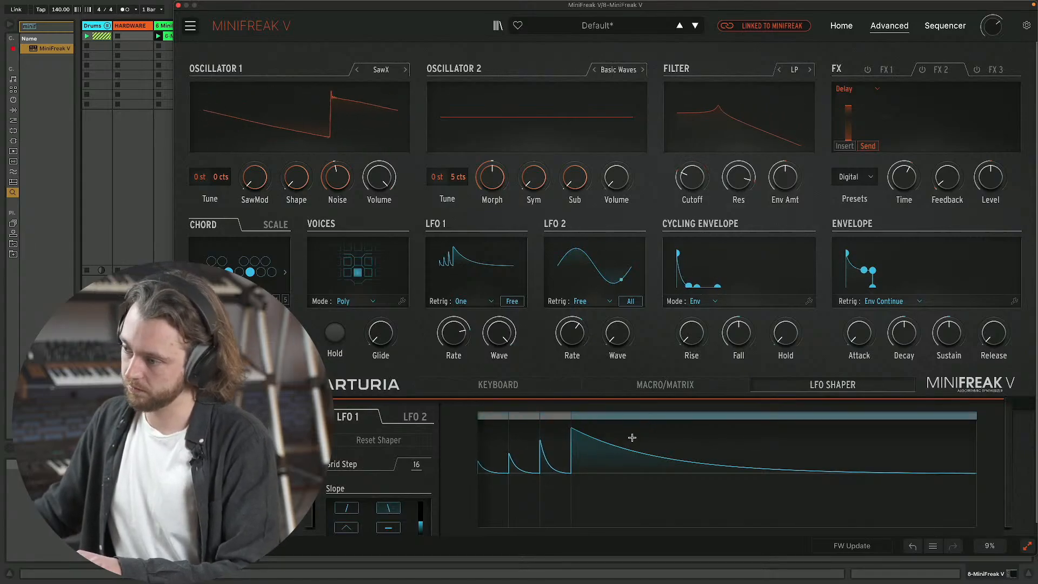
{"action": "mouse_move", "coordinate": [632, 437]}
{"action": "left_mouse_down"}
{"action": "mouse_move", "coordinate": [690, 456]}
{"action": "mouse_move", "coordinate": [625, 464]}
{"action": "left_mouse_up"}
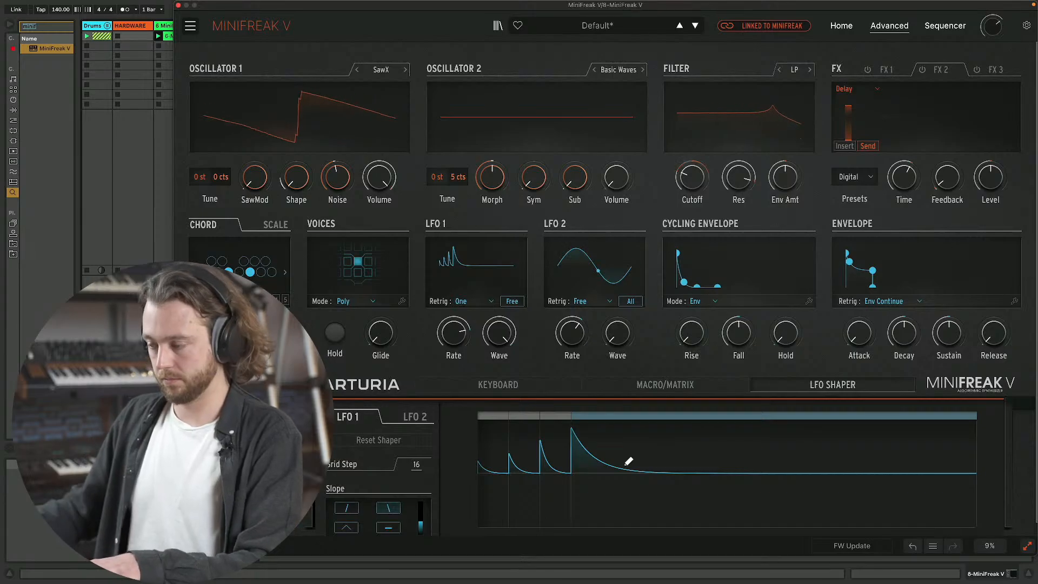
- Set the LFO 1 to VCA modulation amount to 23.5 in the matrix
{"action": "left_click", "coordinate": [665, 384]}
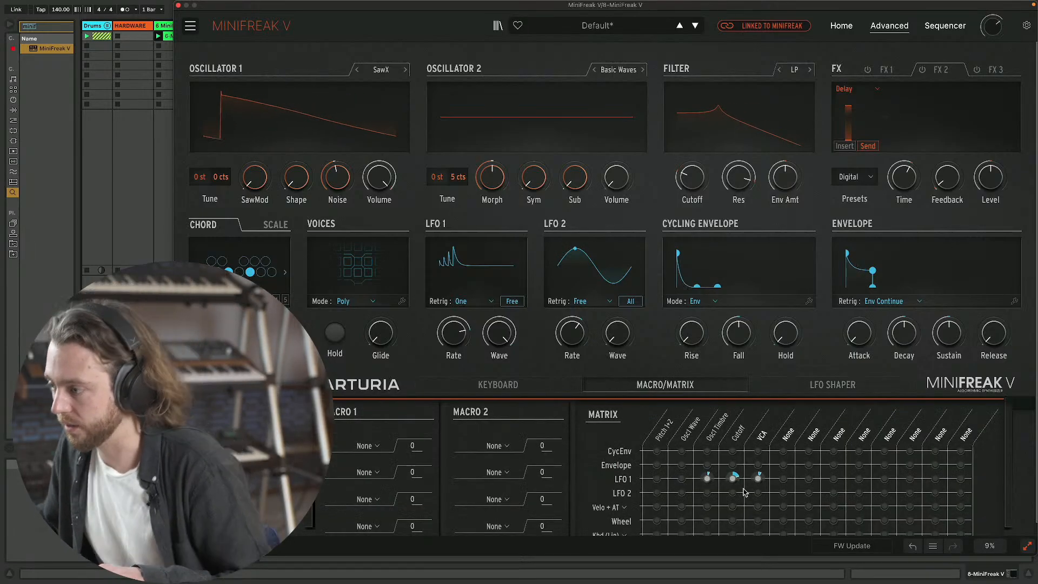
{"action": "left_click_drag", "start_coordinate": [758, 478], "coordinate": [758, 470]}
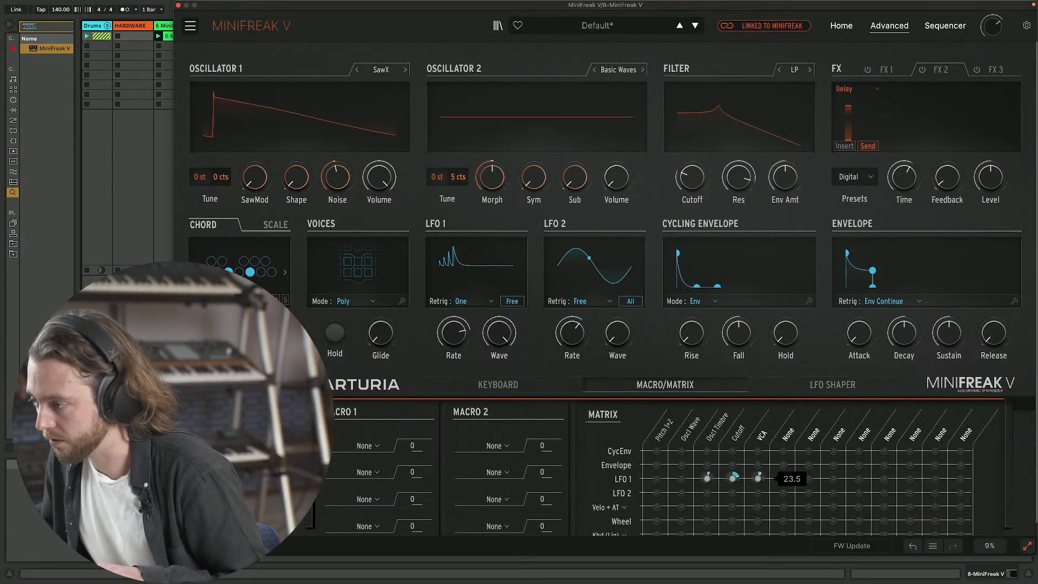
- Return to the LFO shaper and clear the LFO 1 shape
{"action": "left_click", "coordinate": [804, 388]}
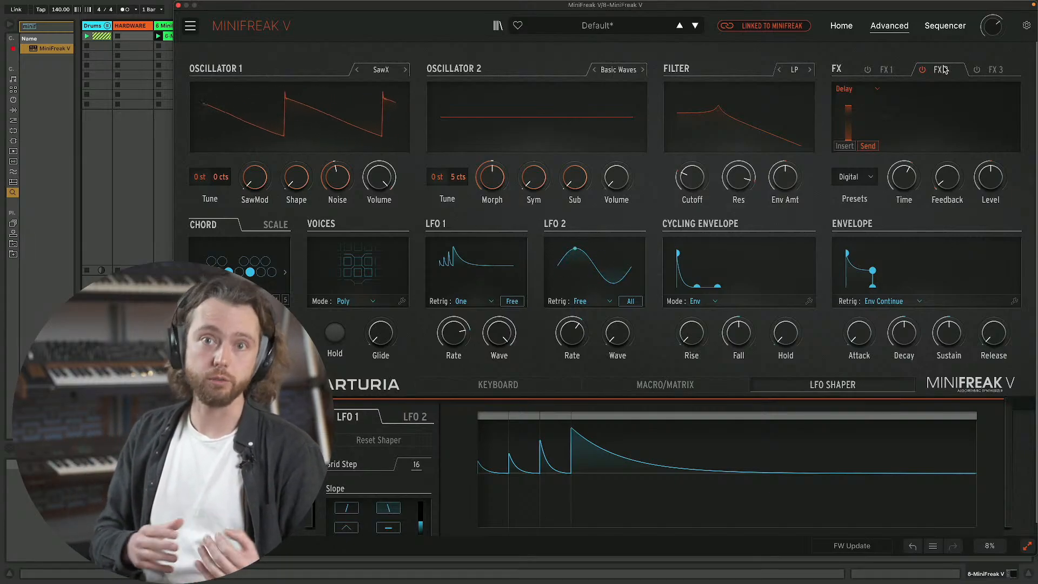
{"action": "mouse_move", "coordinate": [613, 91]}
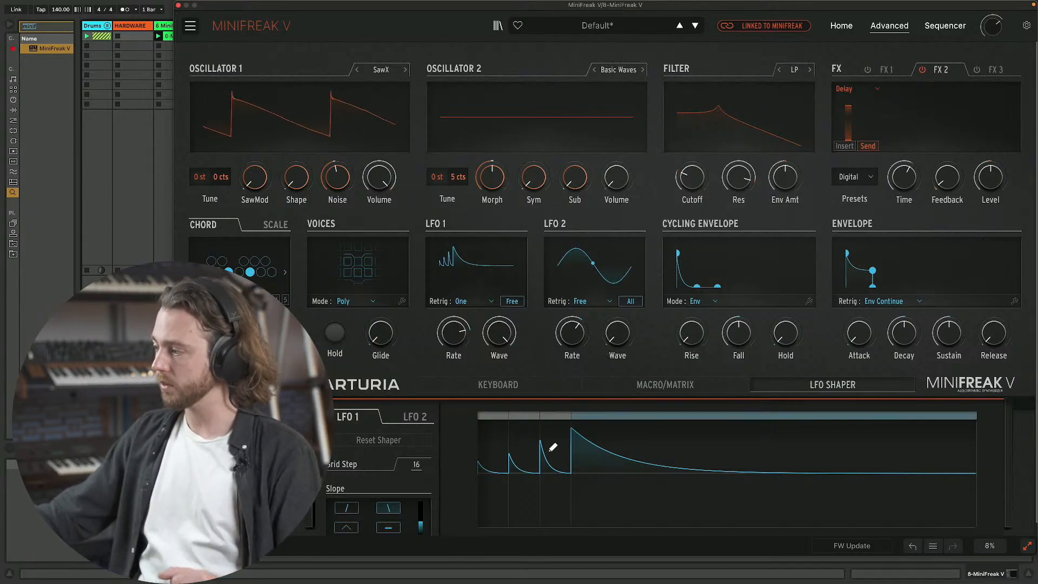
{"action": "left_click", "coordinate": [372, 443]}
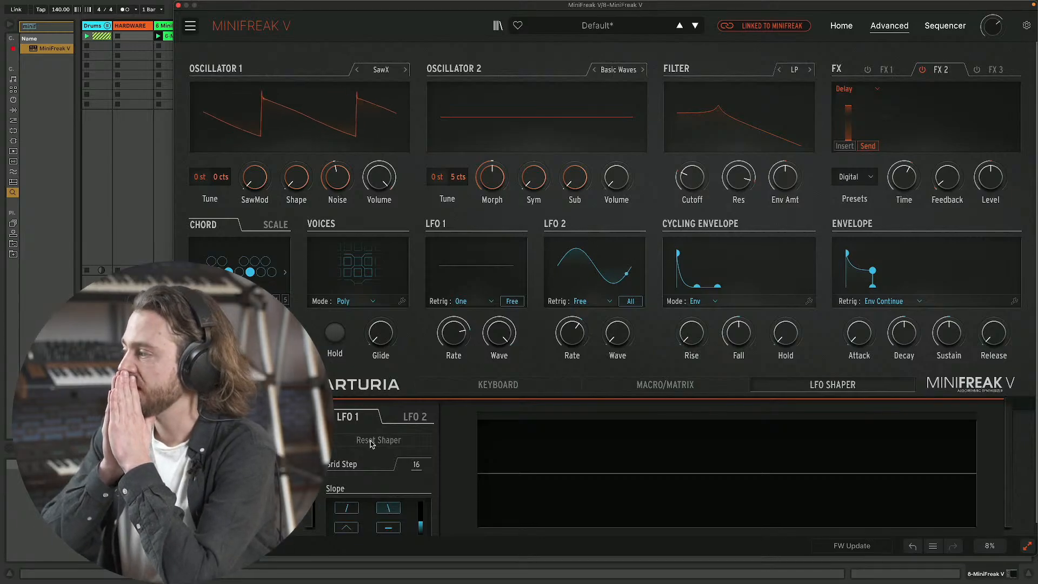
- Browse the preset library and load the FM Bass preset
{"action": "left_click", "coordinate": [497, 26]}
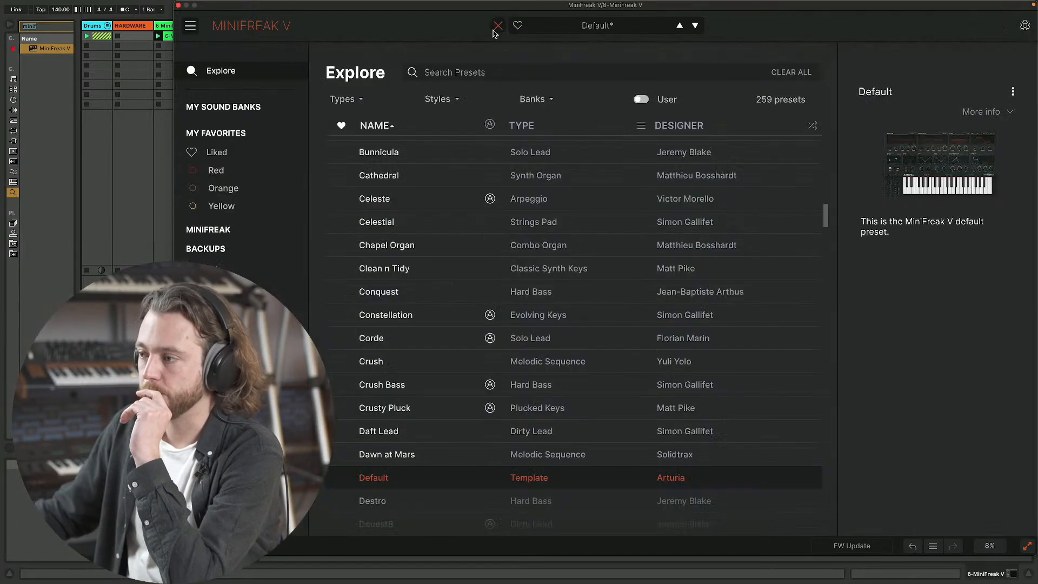
{"action": "scroll", "coordinate": [485, 234], "scroll_direction": "down", "scroll_amount": 1}
{"action": "scroll", "coordinate": [487, 328], "scroll_direction": "up", "scroll_amount": 5}
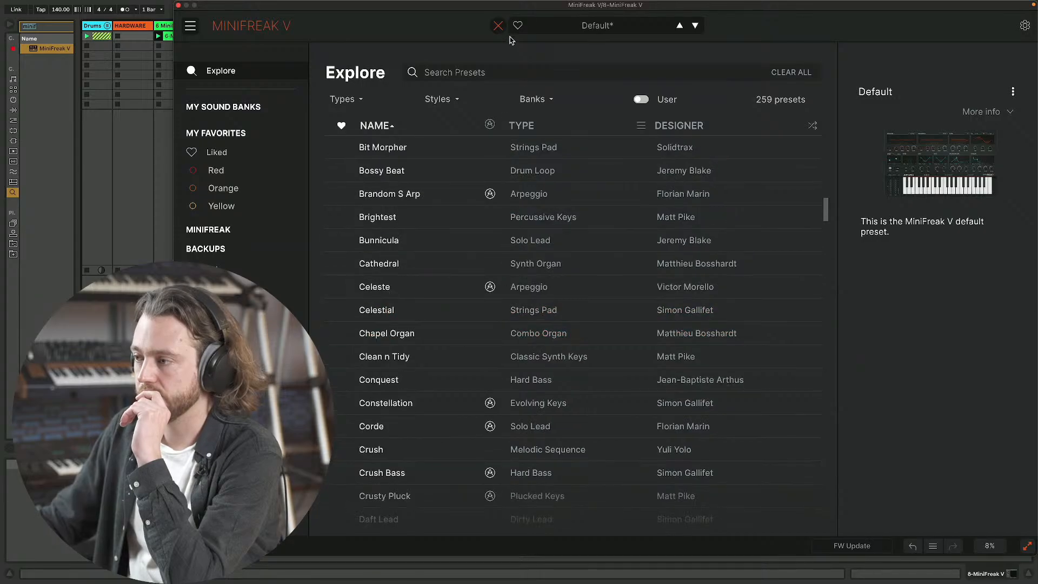
{"action": "scroll", "coordinate": [486, 216], "scroll_direction": "up", "scroll_amount": 5}
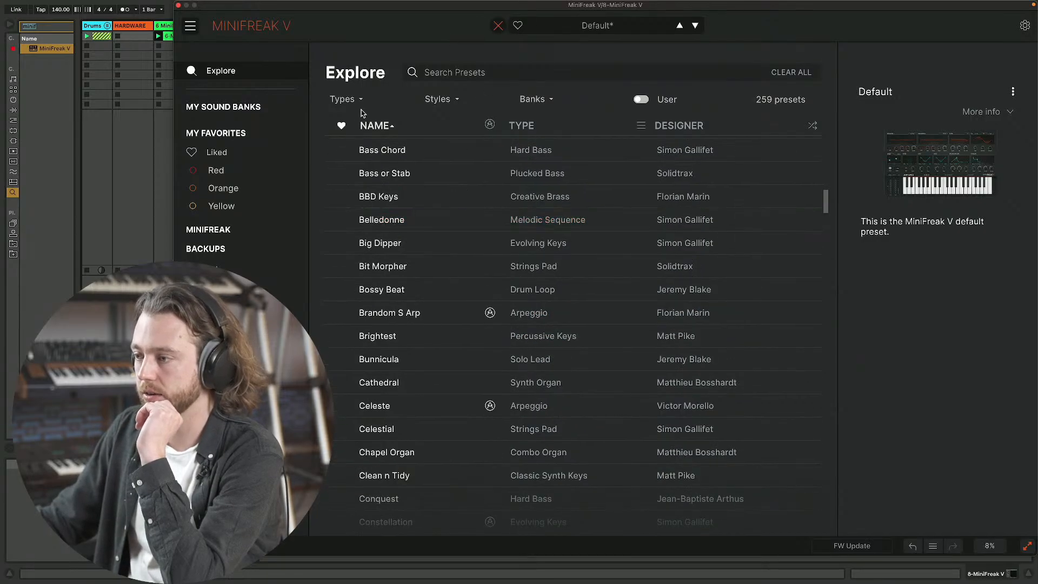
{"action": "scroll", "coordinate": [703, 184], "scroll_direction": "up", "scroll_amount": 5}
{"action": "scroll", "coordinate": [784, 173], "scroll_direction": "up", "scroll_amount": 10}
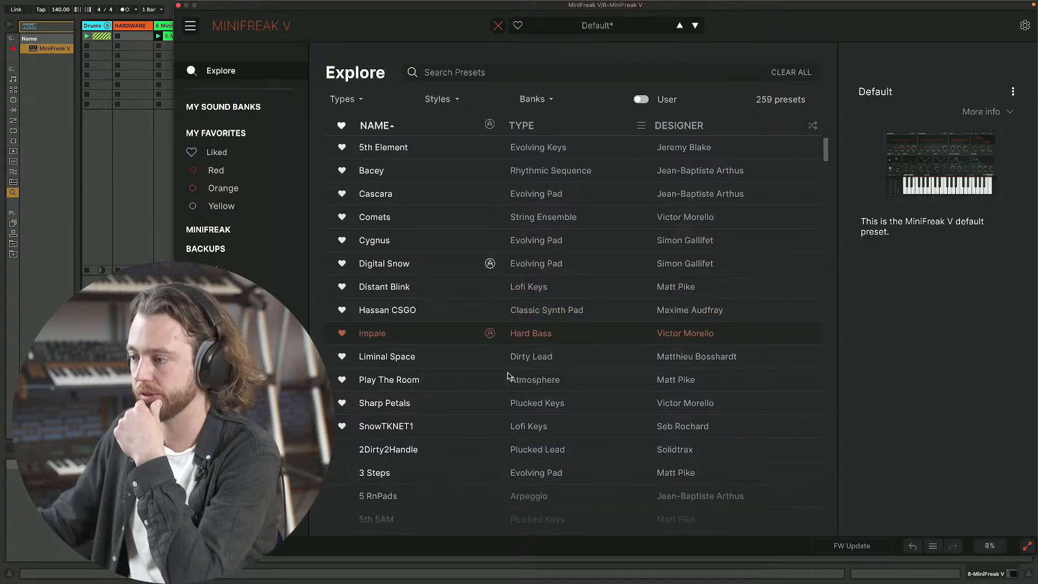
{"action": "scroll", "coordinate": [484, 351], "scroll_direction": "down", "scroll_amount": 20}
{"action": "scroll", "coordinate": [482, 400], "scroll_direction": "down", "scroll_amount": 8}
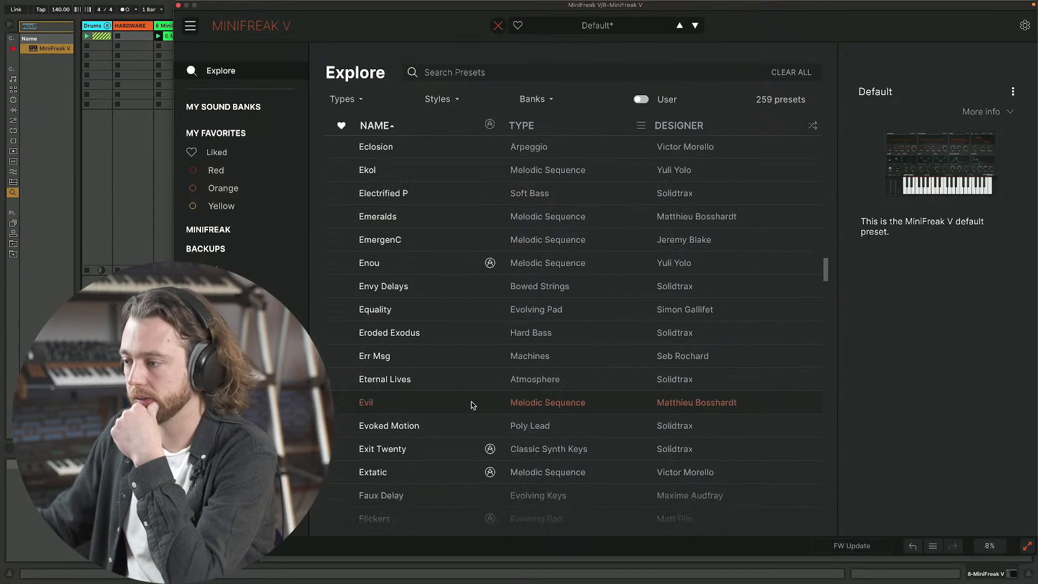
{"action": "scroll", "coordinate": [472, 405], "scroll_direction": "down", "scroll_amount": 3}
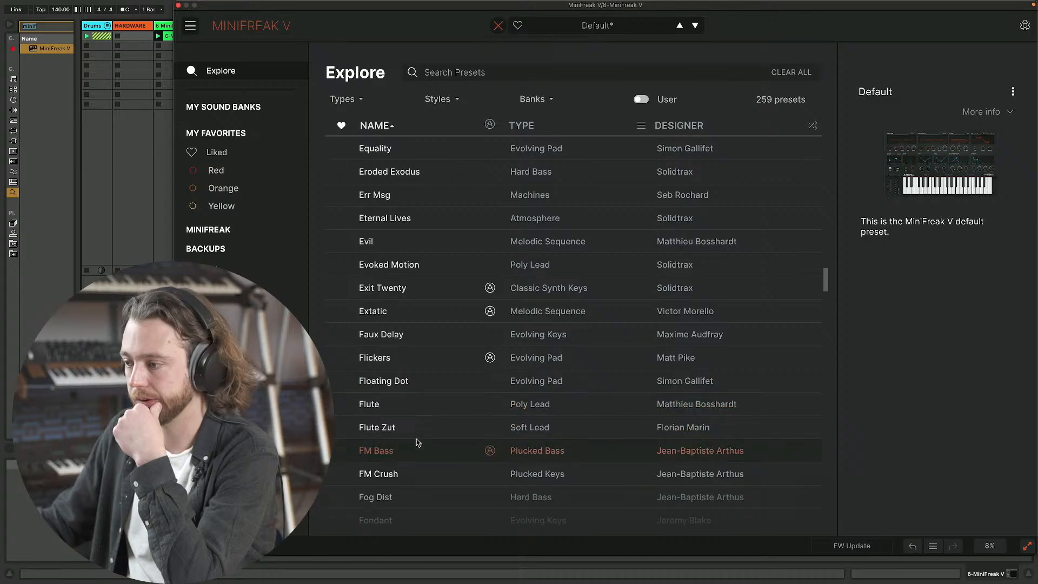
{"action": "scroll", "coordinate": [418, 438], "scroll_direction": "down", "scroll_amount": 1}
{"action": "left_click", "coordinate": [418, 431]}
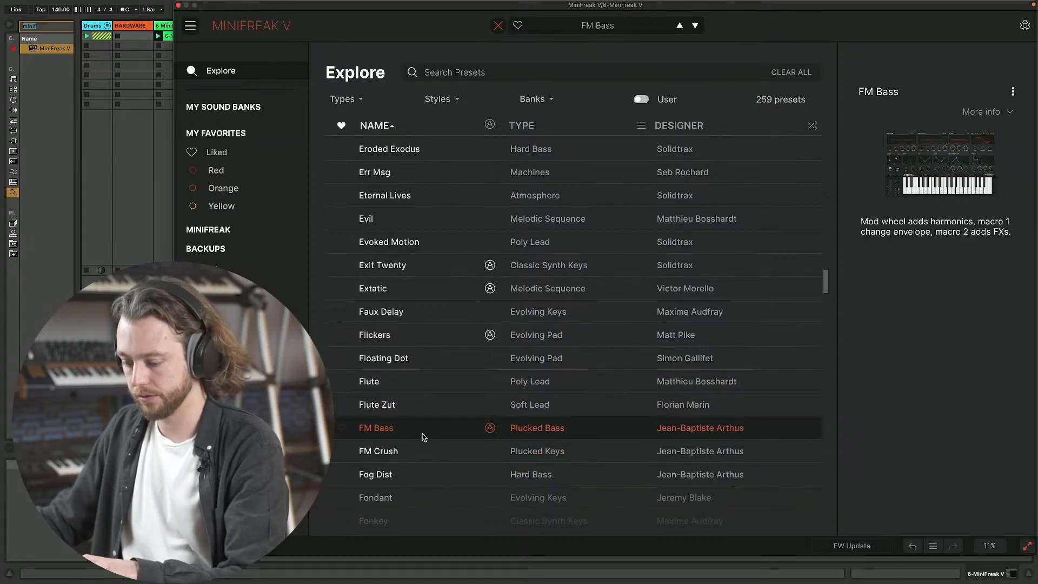
- Audition the FM Crush and Fog Dist presets, and load the Fondant preset
{"action": "left_click", "coordinate": [409, 457]}
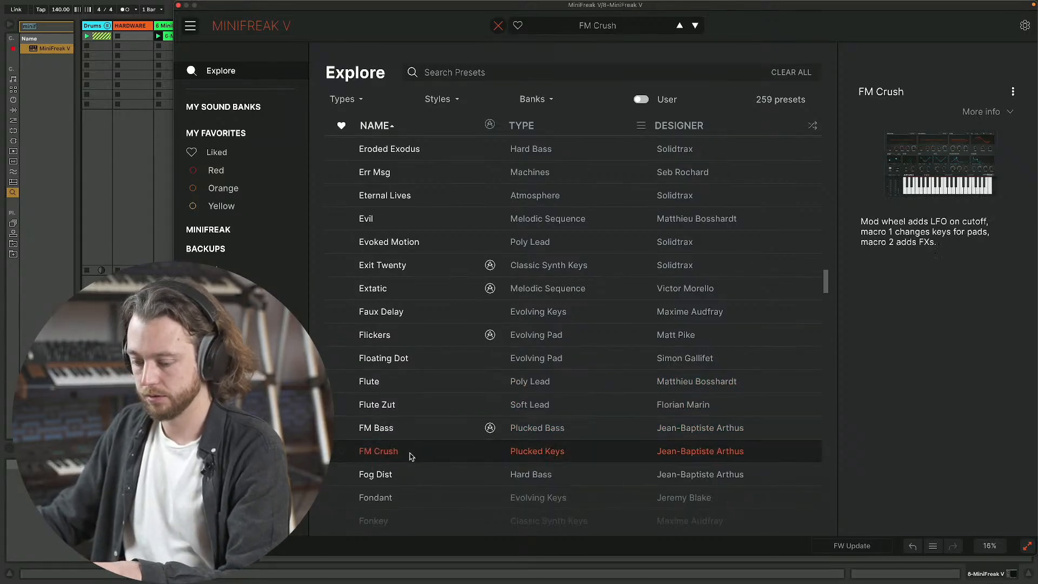
{"action": "left_click", "coordinate": [427, 479]}
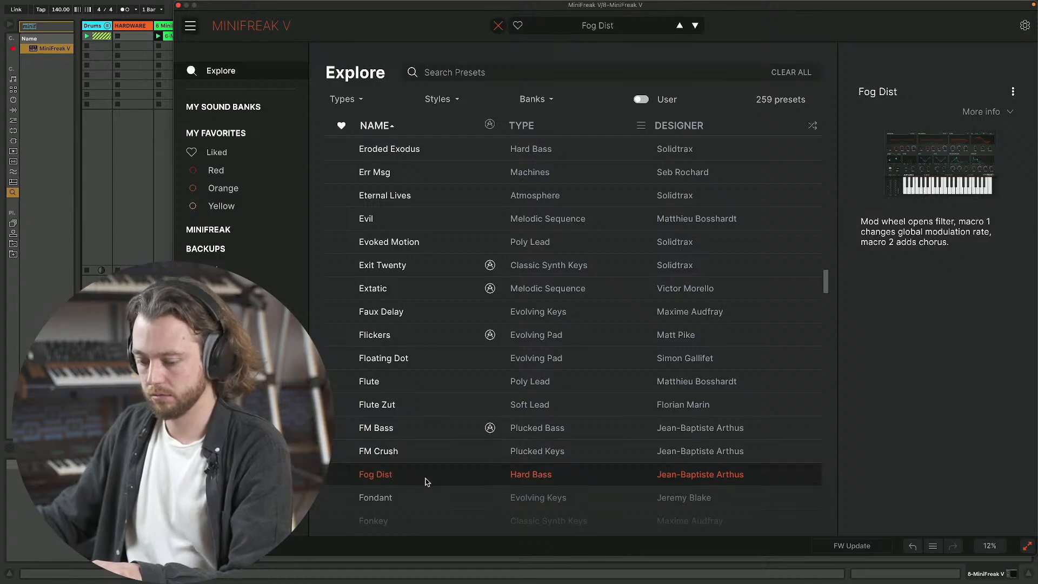
{"action": "scroll", "coordinate": [420, 438], "scroll_direction": "down", "scroll_amount": 3}
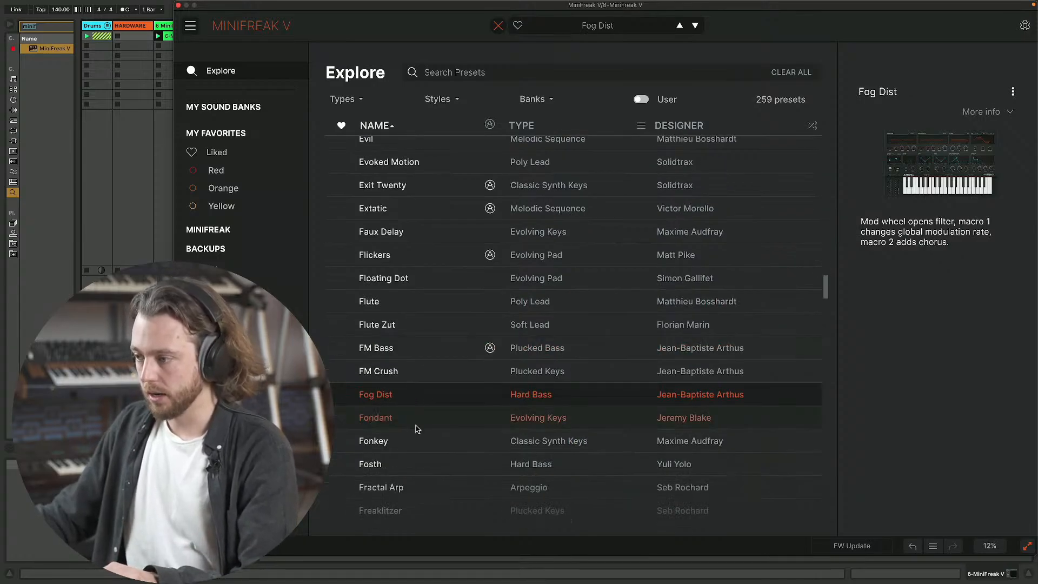
{"action": "left_click", "coordinate": [428, 427]}
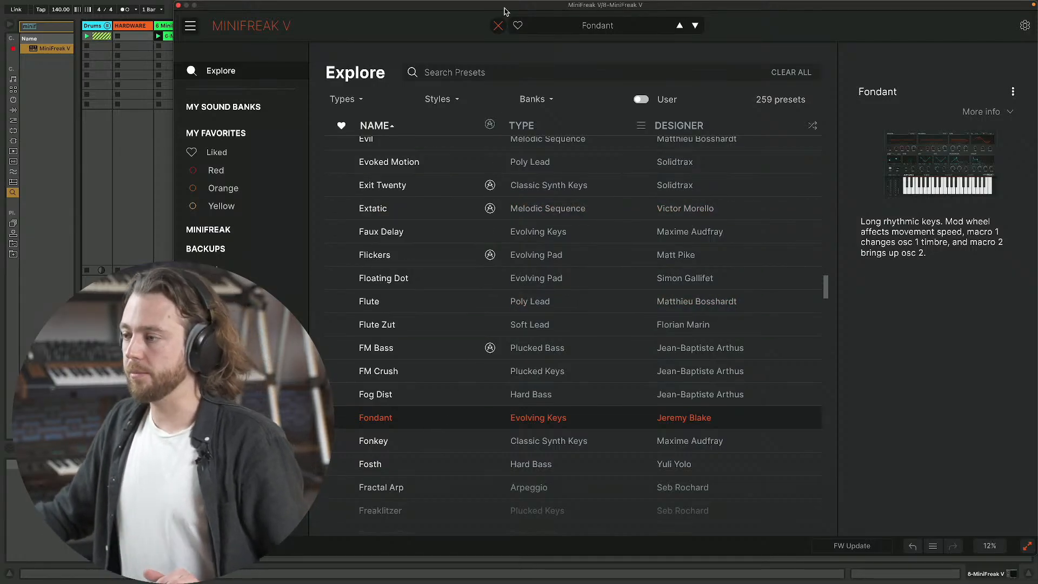
- Close the preset browser and remove the LFO 2 to Osc1 Shape modulation from Fondant's matrix
{"action": "left_click", "coordinate": [498, 25]}
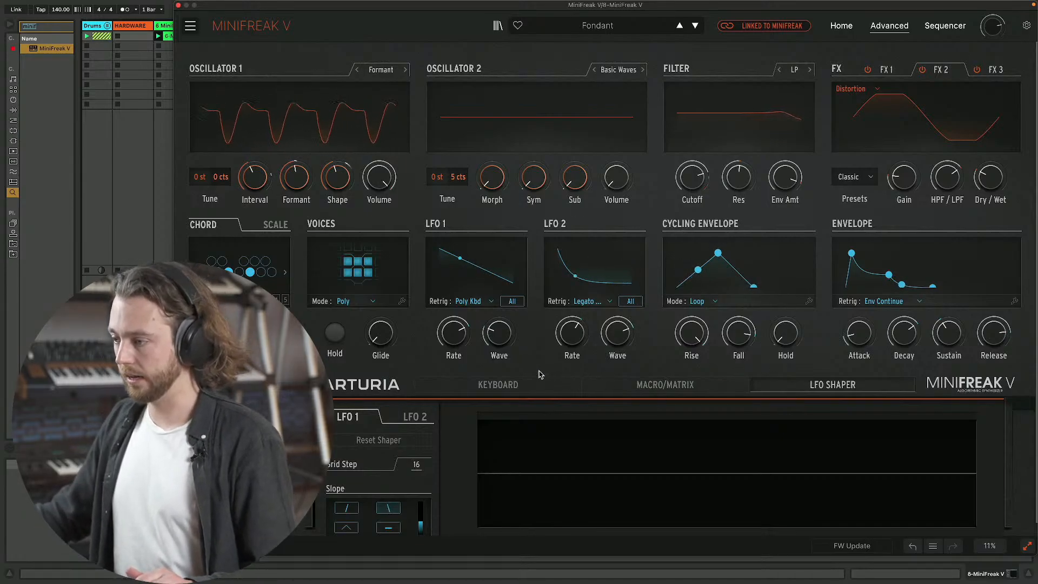
{"action": "left_click", "coordinate": [656, 384]}
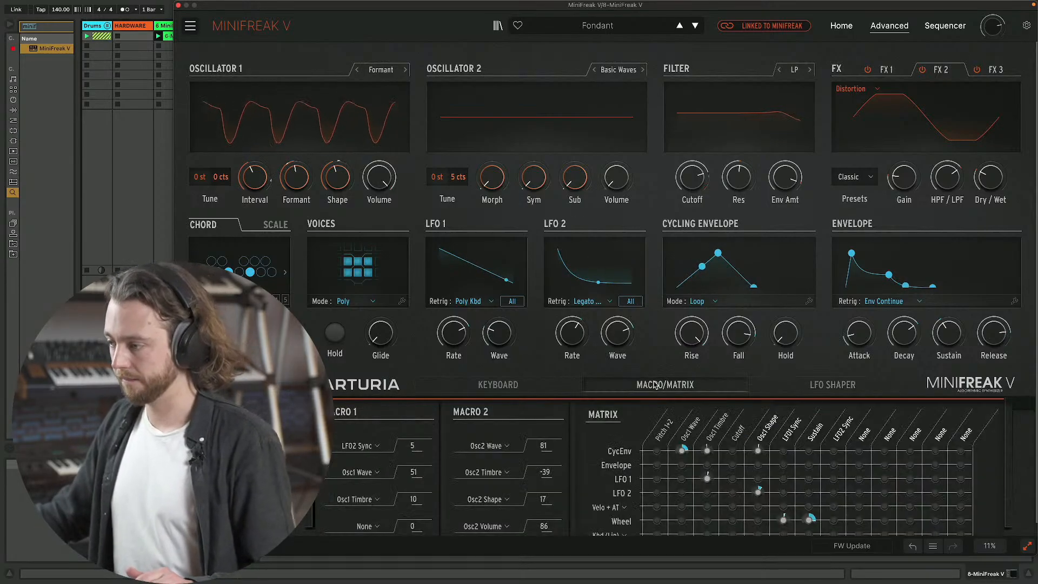
{"action": "double_click", "coordinate": [758, 491]}
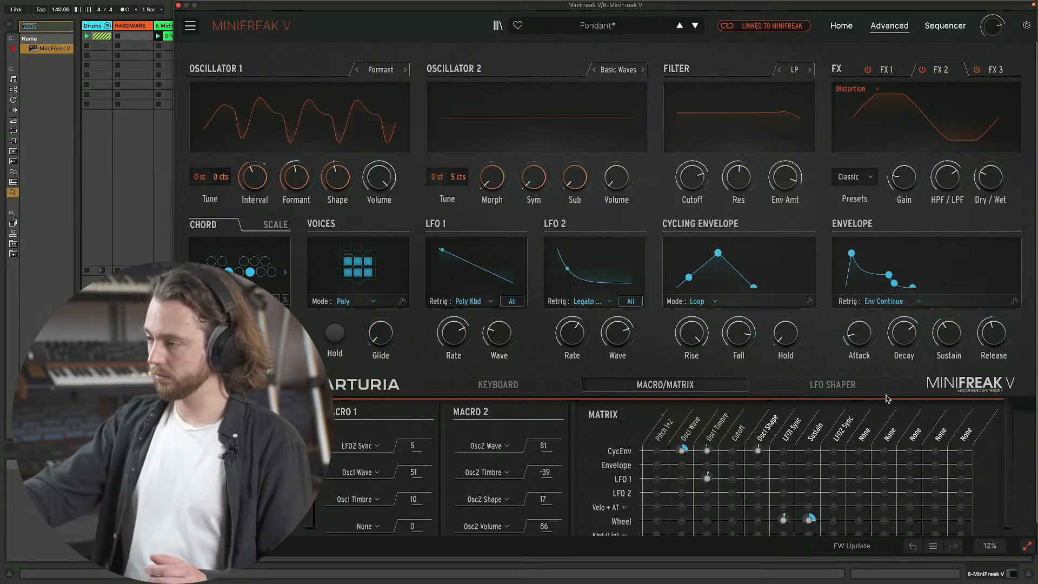
- Enable the arpeggiator, audition the Down and Random modes, and set it to Up with the Oct2 range
{"action": "left_click", "coordinate": [945, 31]}
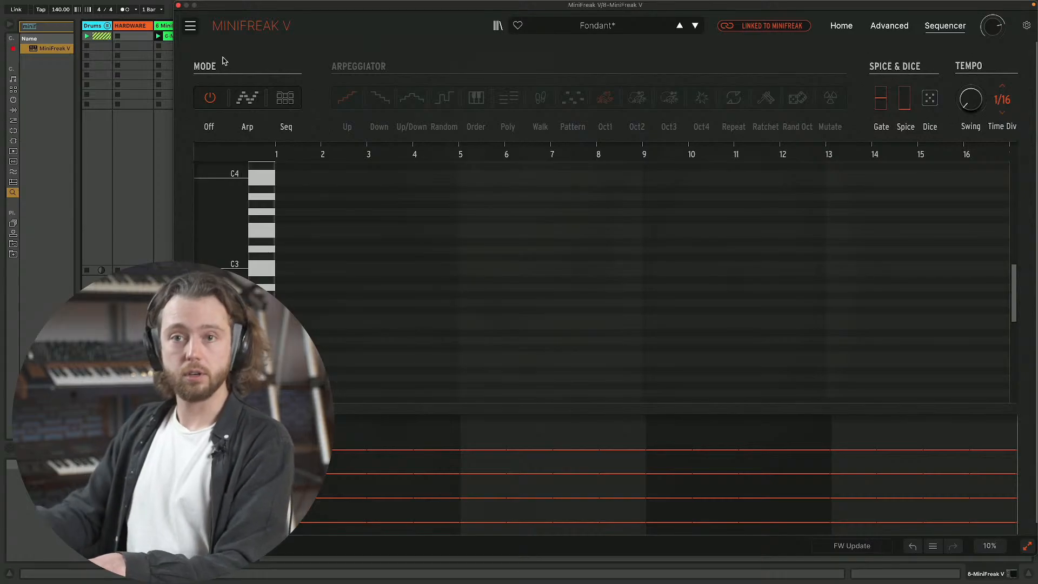
{"action": "left_click", "coordinate": [247, 97]}
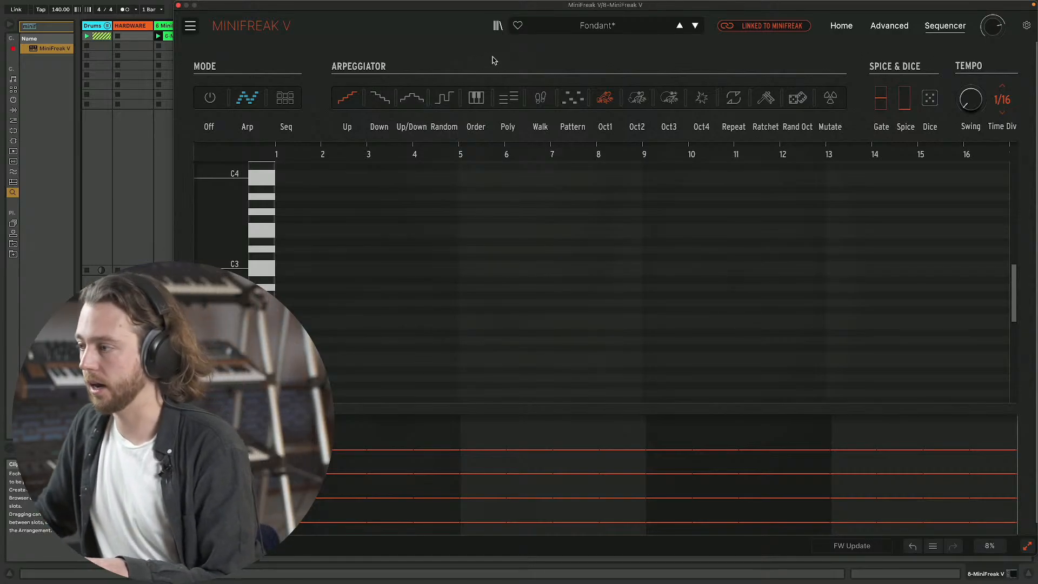
{"action": "left_click", "coordinate": [379, 98]}
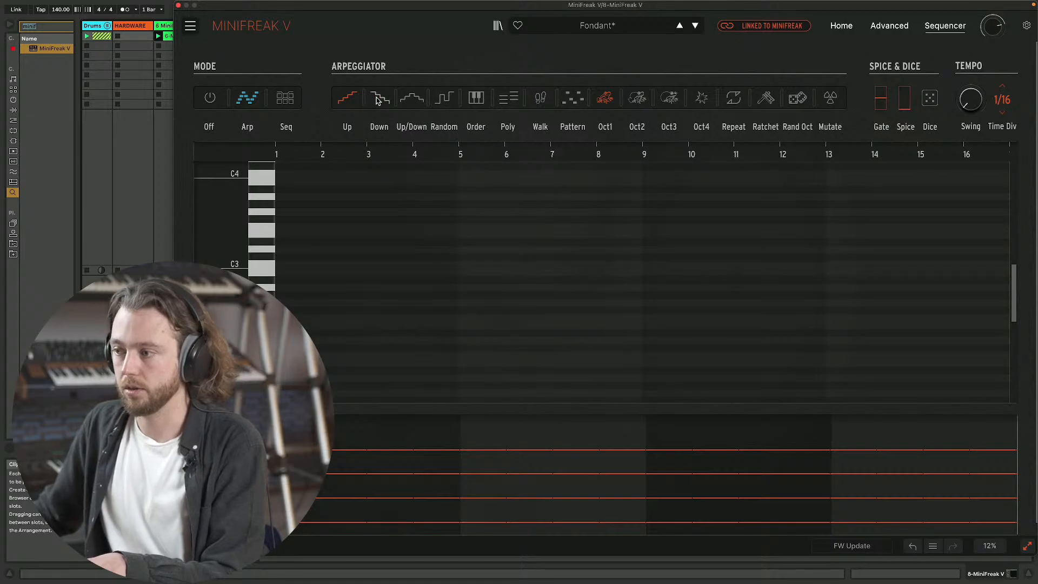
{"action": "left_click", "coordinate": [445, 99]}
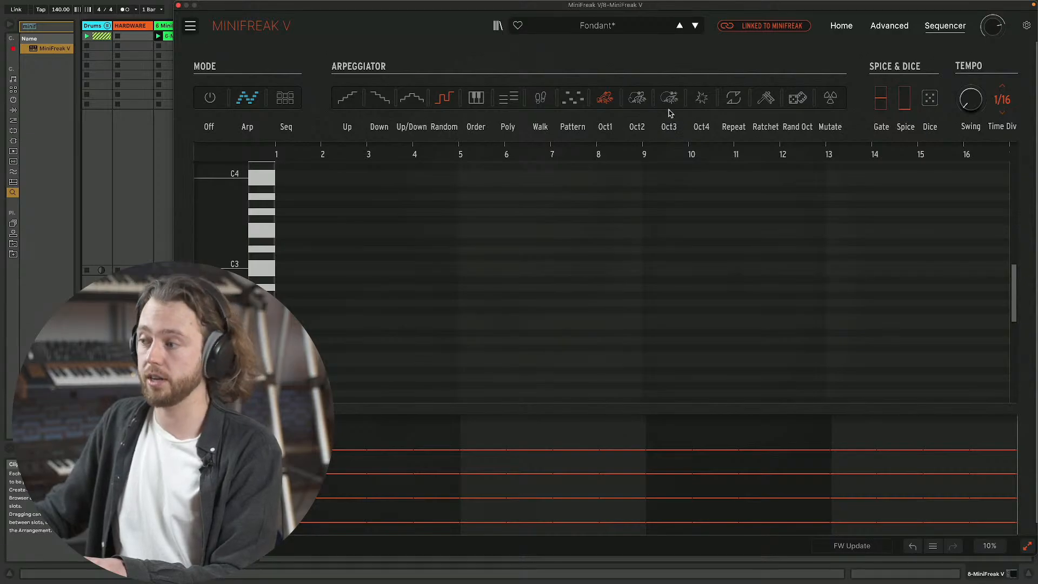
{"action": "left_click", "coordinate": [638, 99]}
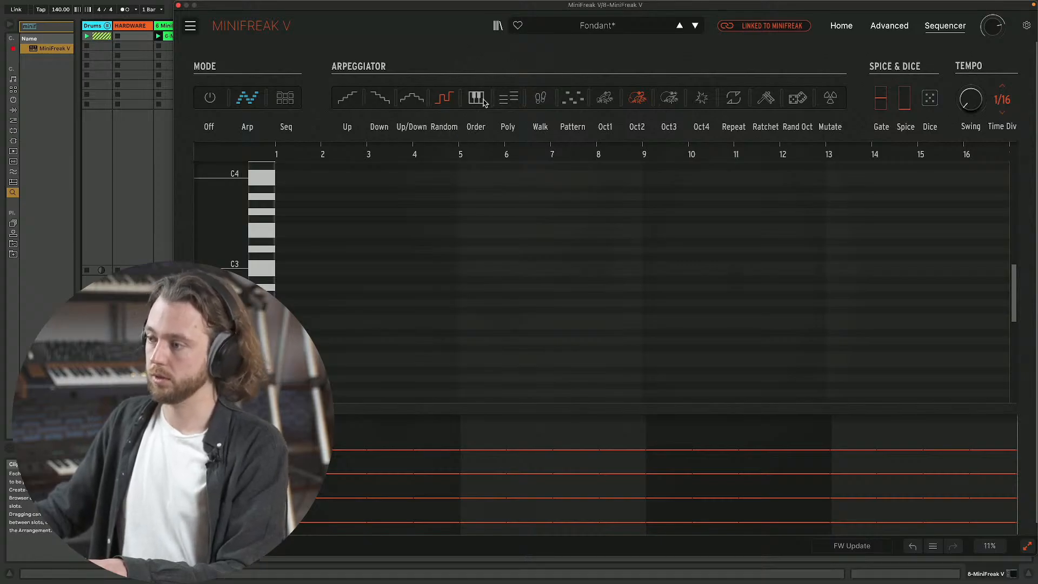
{"action": "left_click", "coordinate": [349, 102]}
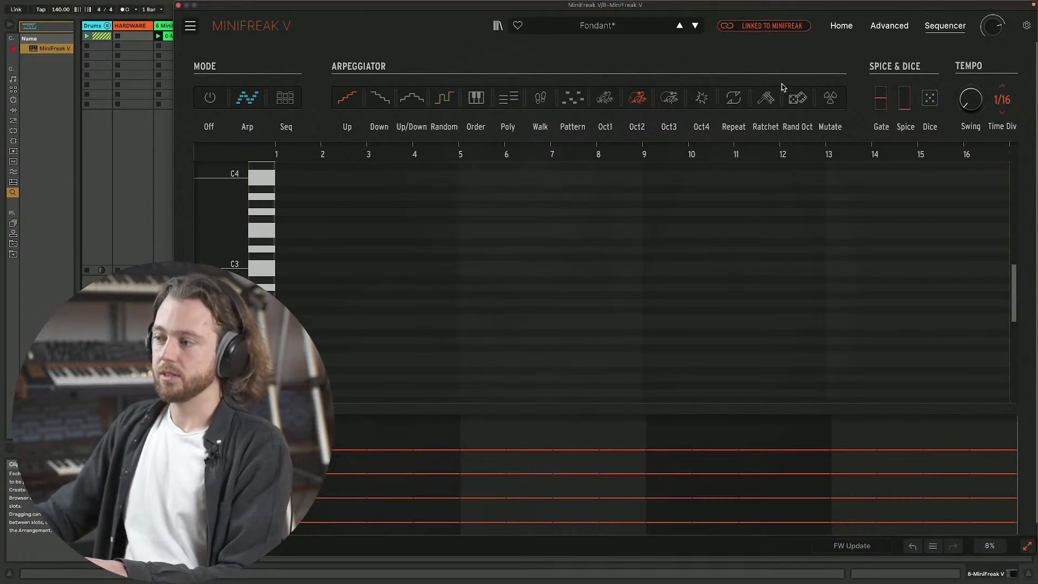
- Try the arpeggiator's Repeat modifier by toggling it on and off several times
{"action": "left_click", "coordinate": [734, 100]}
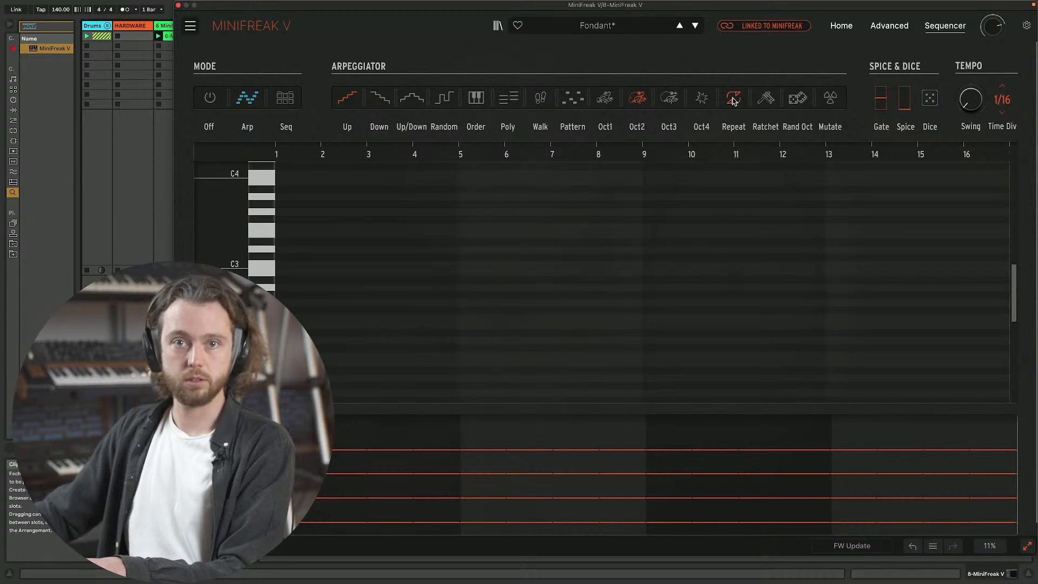
{"action": "left_click", "coordinate": [734, 99]}
{"action": "left_click", "coordinate": [739, 101]}
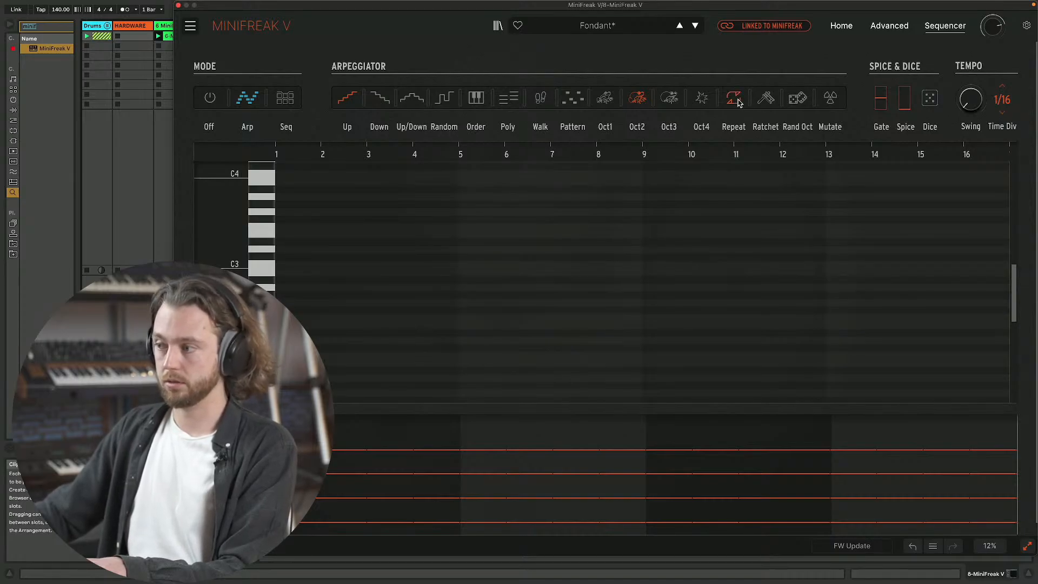
{"action": "left_click", "coordinate": [739, 101]}
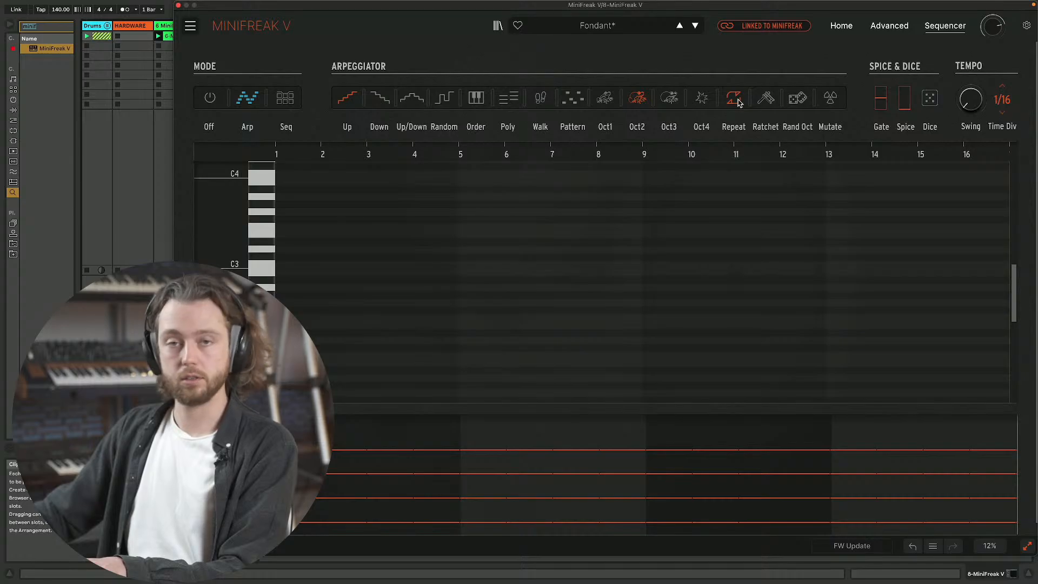
{"action": "left_click", "coordinate": [738, 101]}
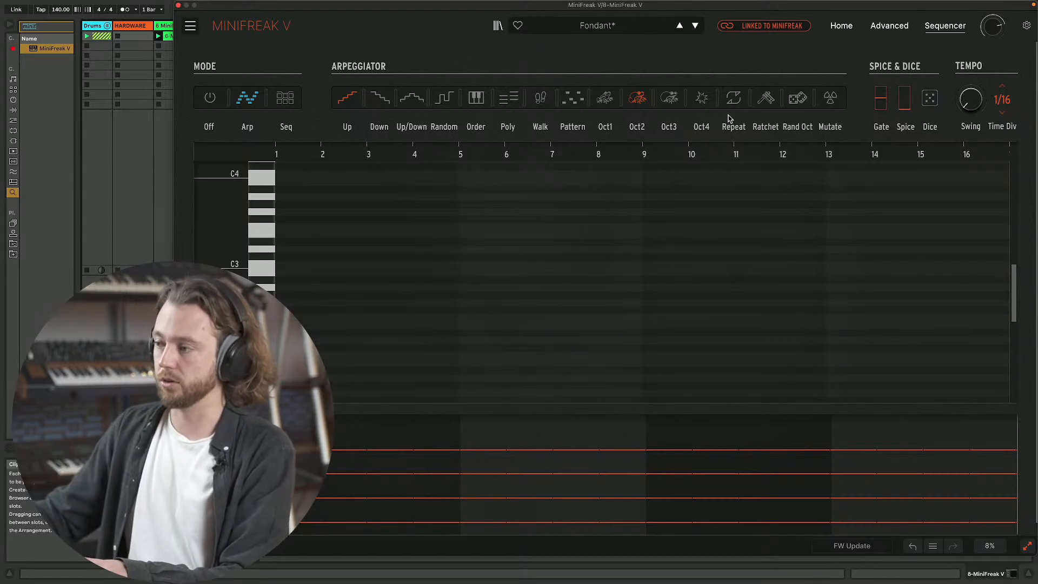
- Try the Ratchet modifier on the arpeggio in short bursts, and compare it briefly with Repeat
{"action": "left_click", "coordinate": [766, 102]}
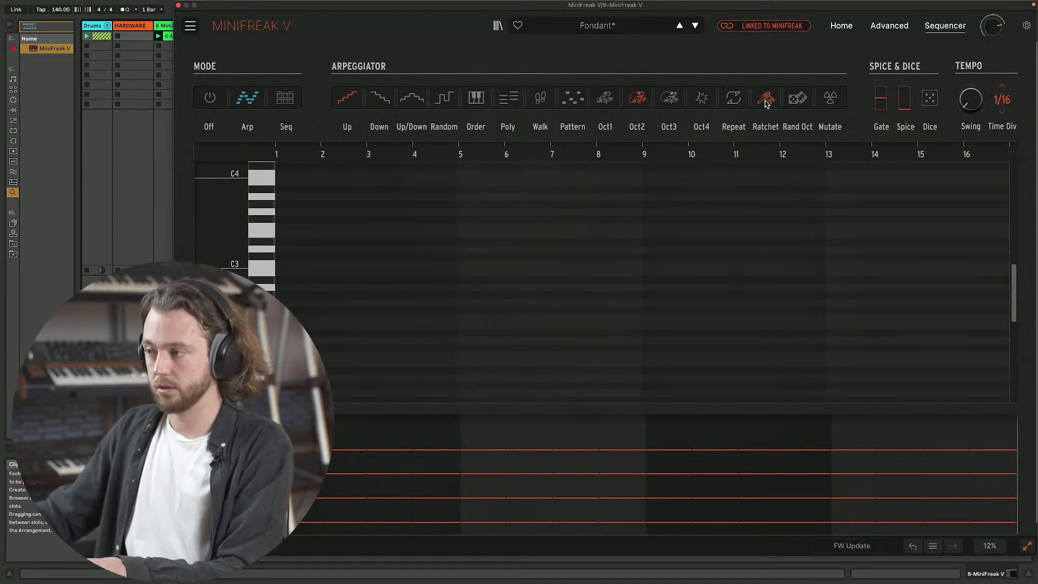
{"action": "left_click", "coordinate": [766, 102]}
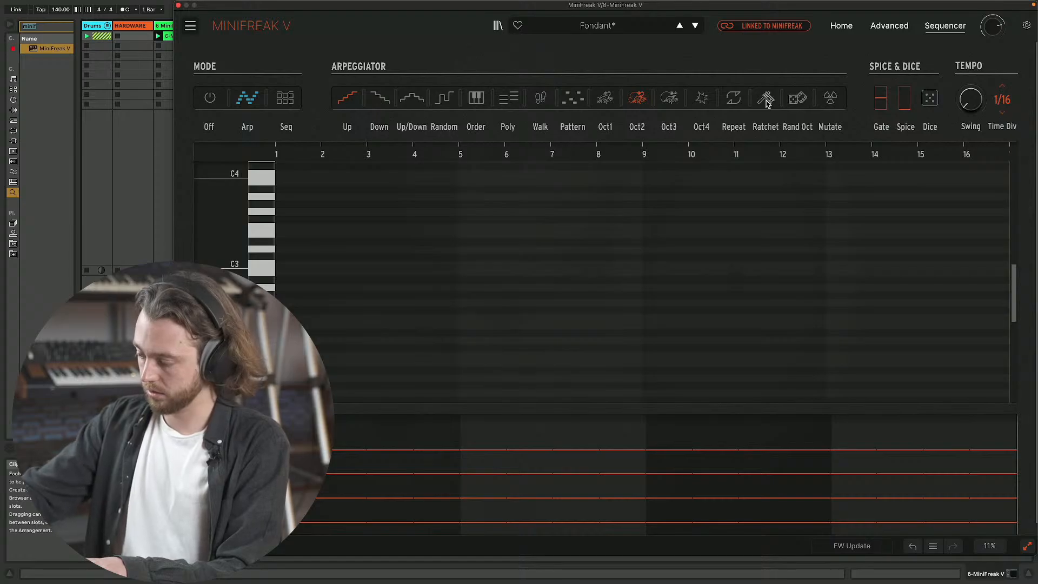
{"action": "left_click", "coordinate": [766, 101]}
{"action": "left_click", "coordinate": [766, 102]}
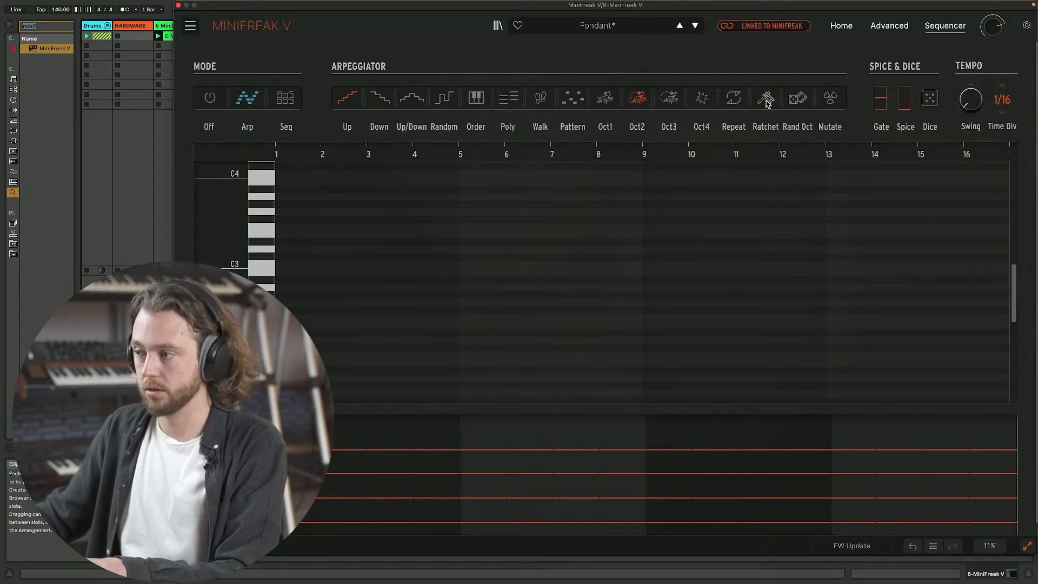
{"action": "left_click", "coordinate": [768, 103]}
{"action": "left_click", "coordinate": [768, 103]}
{"action": "left_click", "coordinate": [736, 101]}
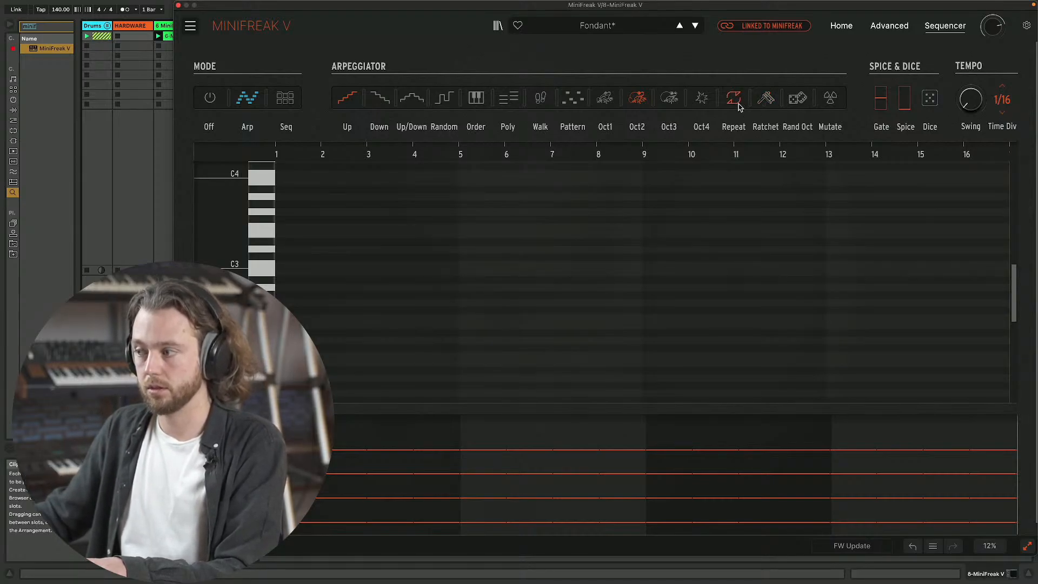
{"action": "left_click", "coordinate": [736, 101]}
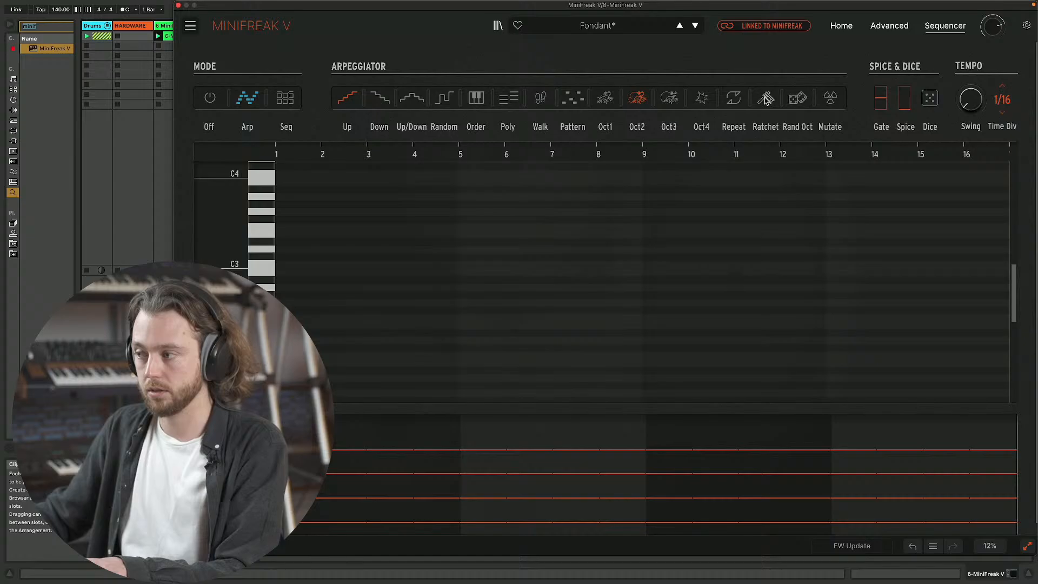
- Try Rand Oct on the arpeggio together with brief bursts of Repeat and Ratchet
{"action": "left_click", "coordinate": [800, 99]}
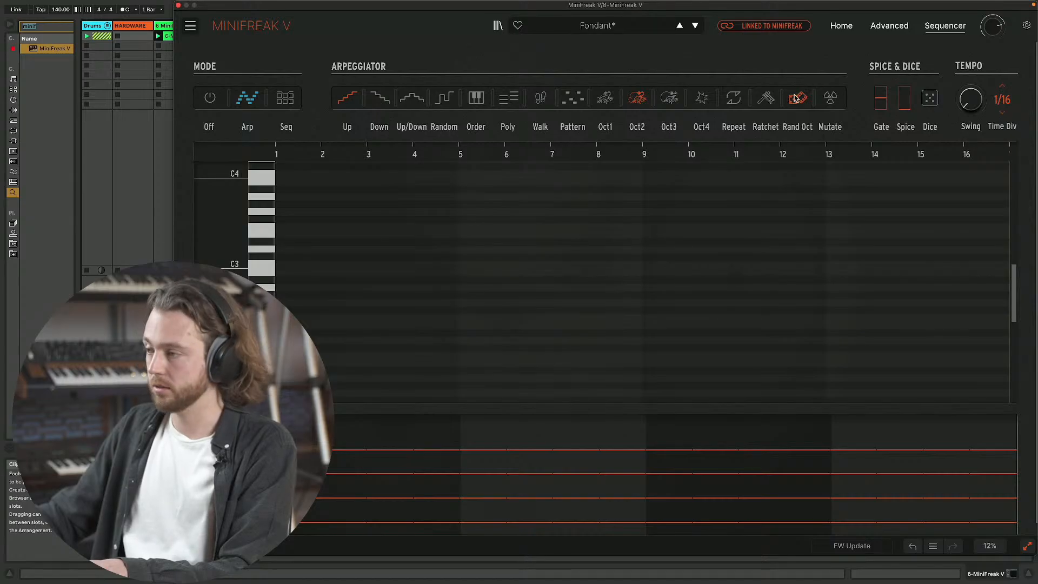
{"action": "left_click", "coordinate": [732, 103]}
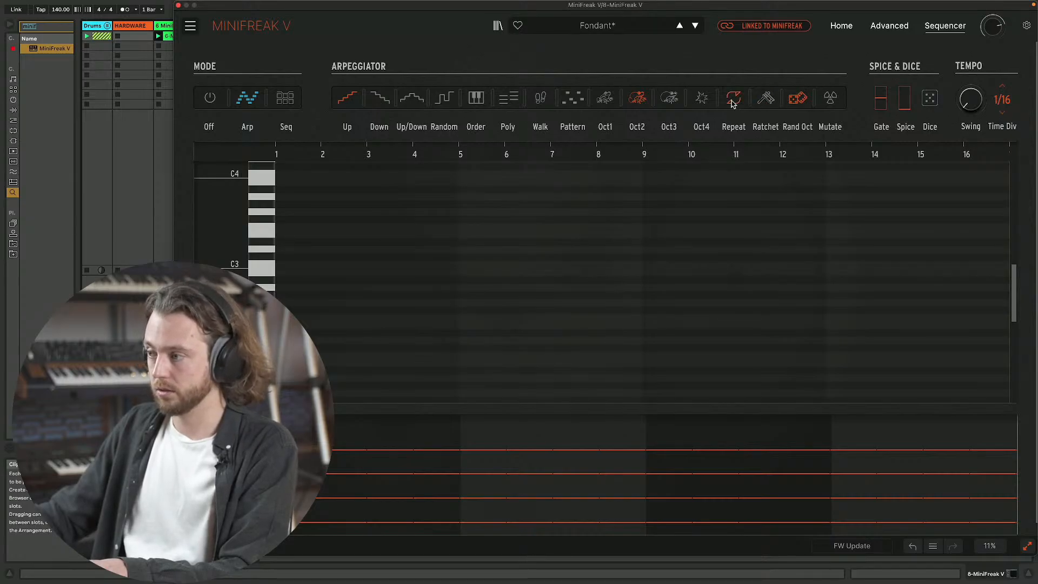
{"action": "left_click", "coordinate": [733, 103]}
{"action": "left_click", "coordinate": [766, 103]}
{"action": "left_click", "coordinate": [765, 103]}
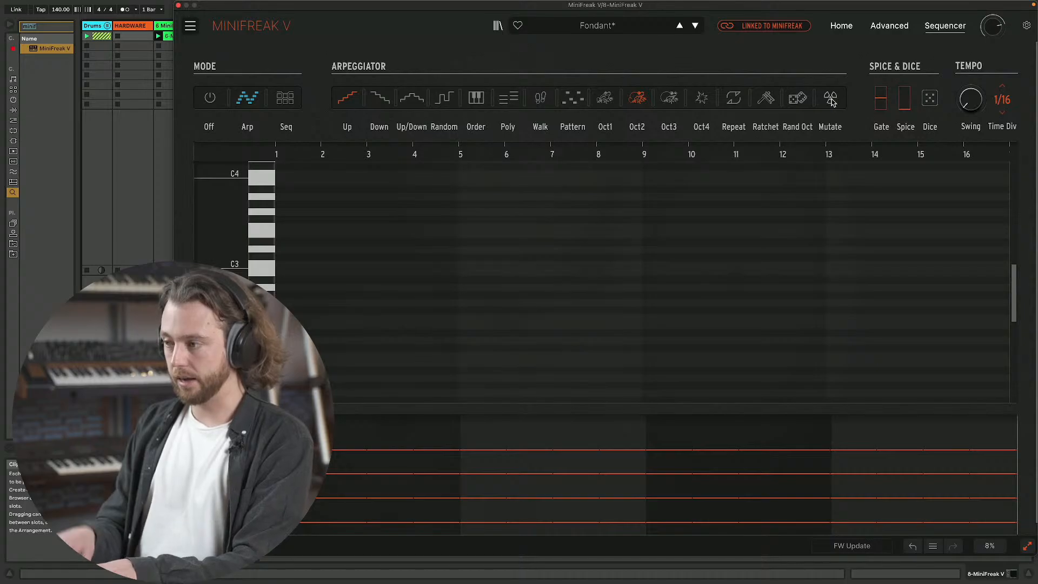
- Set the arpeggiator to Order mode with the Oct1 range and try the Mutate modifier
{"action": "left_click", "coordinate": [474, 97]}
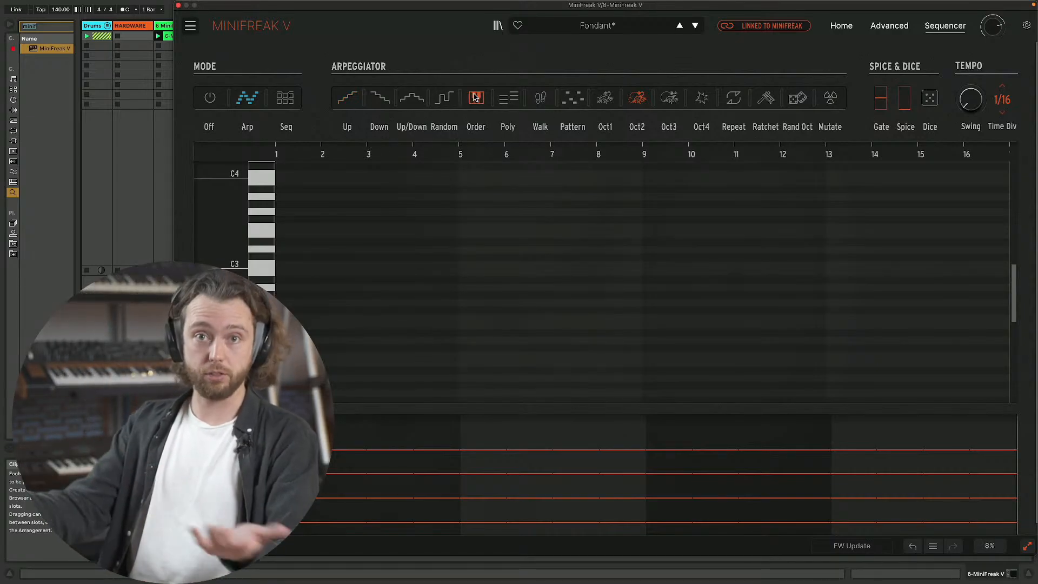
{"action": "left_click", "coordinate": [605, 98]}
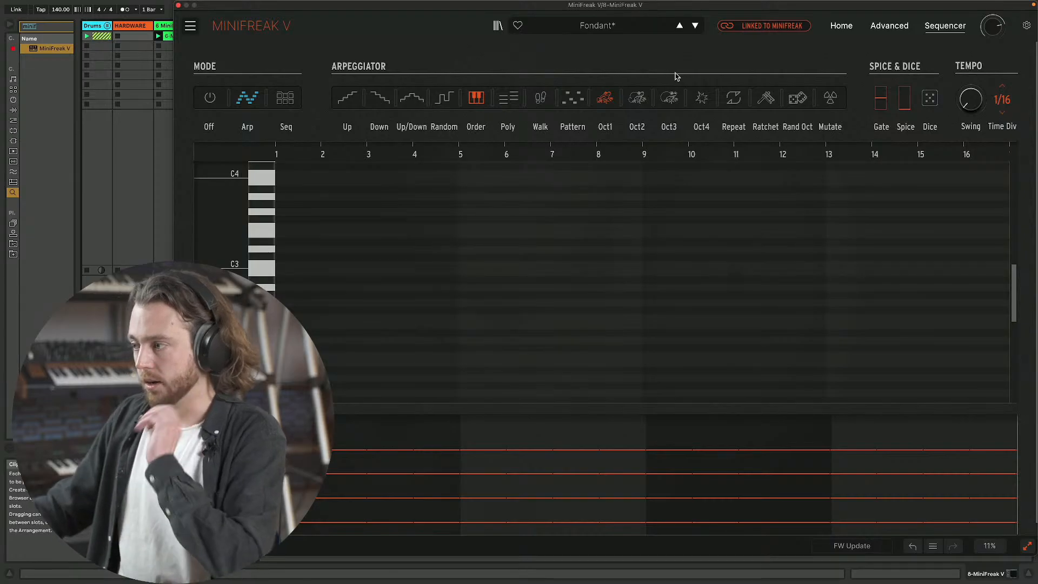
{"action": "left_click", "coordinate": [834, 101]}
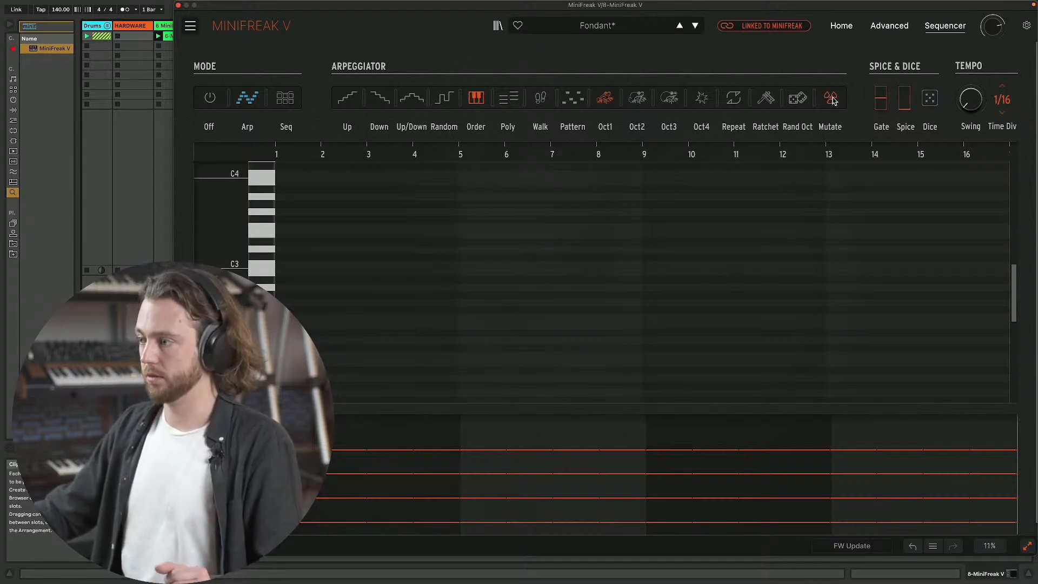
- Reposition the plug-in window over the Live set so all of its sequencer controls fit on screen
{"action": "left_click_drag", "start_coordinate": [375, 5], "coordinate": [373, 26]}
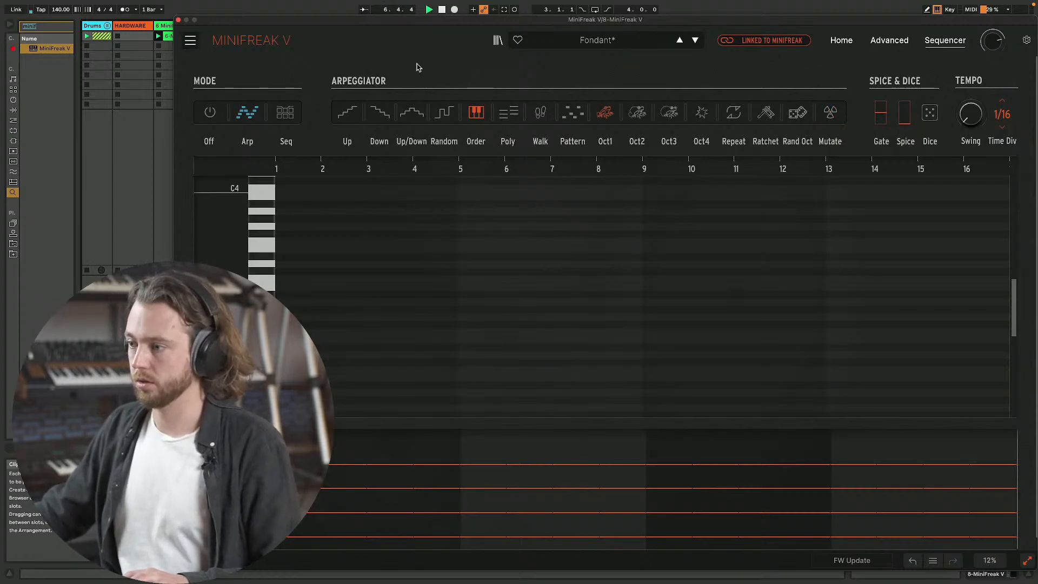
{"action": "left_click_drag", "start_coordinate": [316, 22], "coordinate": [326, 21]}
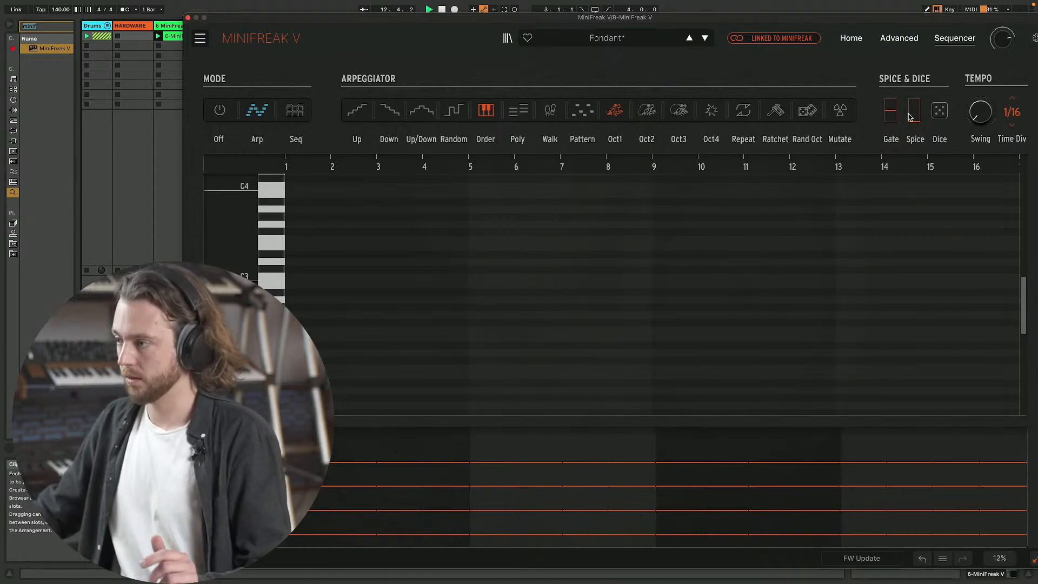
{"action": "left_click_drag", "start_coordinate": [269, 20], "coordinate": [405, 29]}
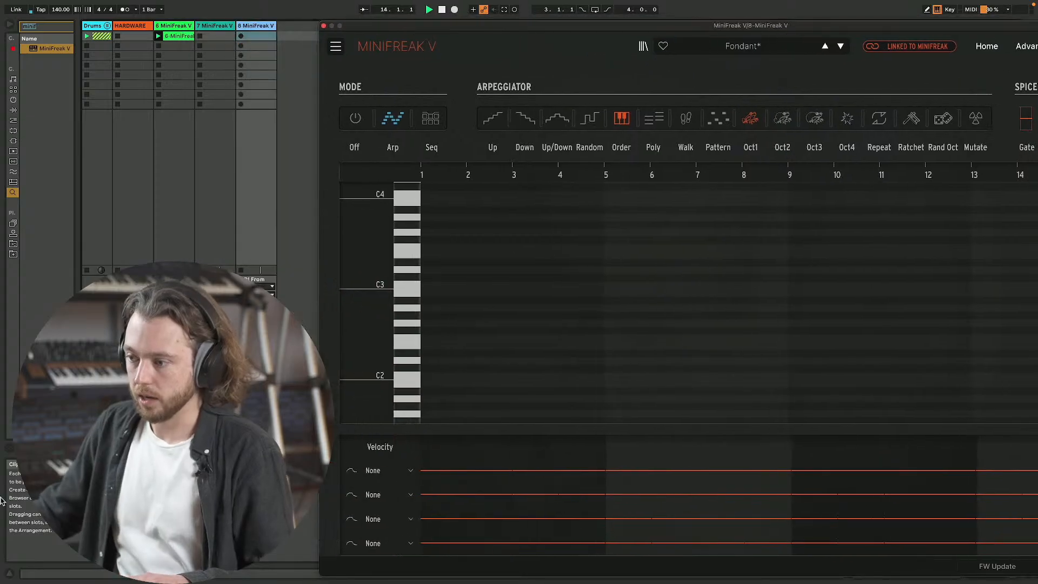
{"action": "left_click_drag", "start_coordinate": [577, 27], "coordinate": [306, 8]}
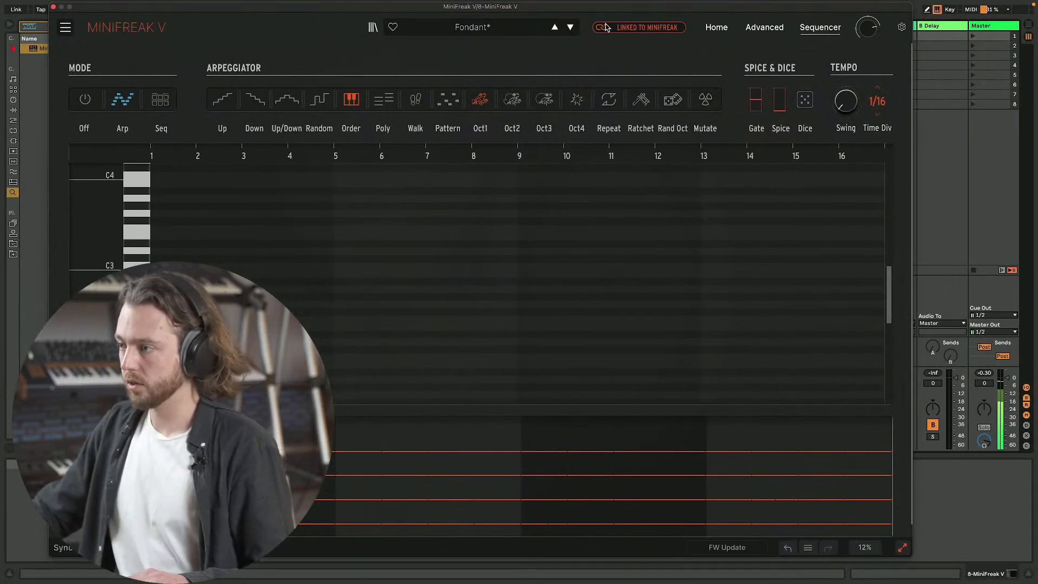
- Turn down the filter Cutoff in the Advanced view and return to the Sequencer view
{"action": "left_click", "coordinate": [764, 27]}
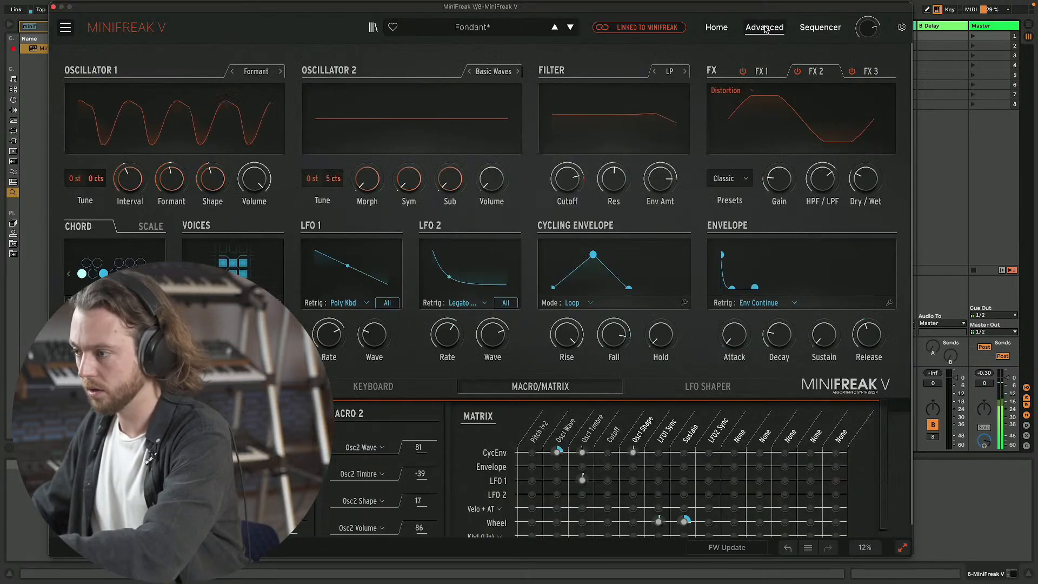
{"action": "left_click_drag", "start_coordinate": [571, 190], "coordinate": [573, 238]}
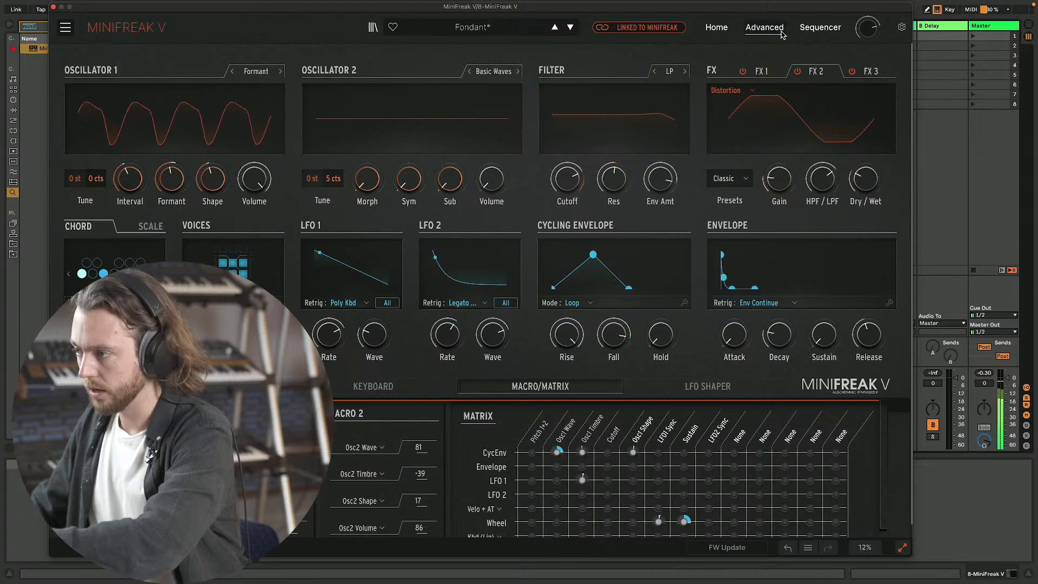
{"action": "left_click", "coordinate": [820, 27]}
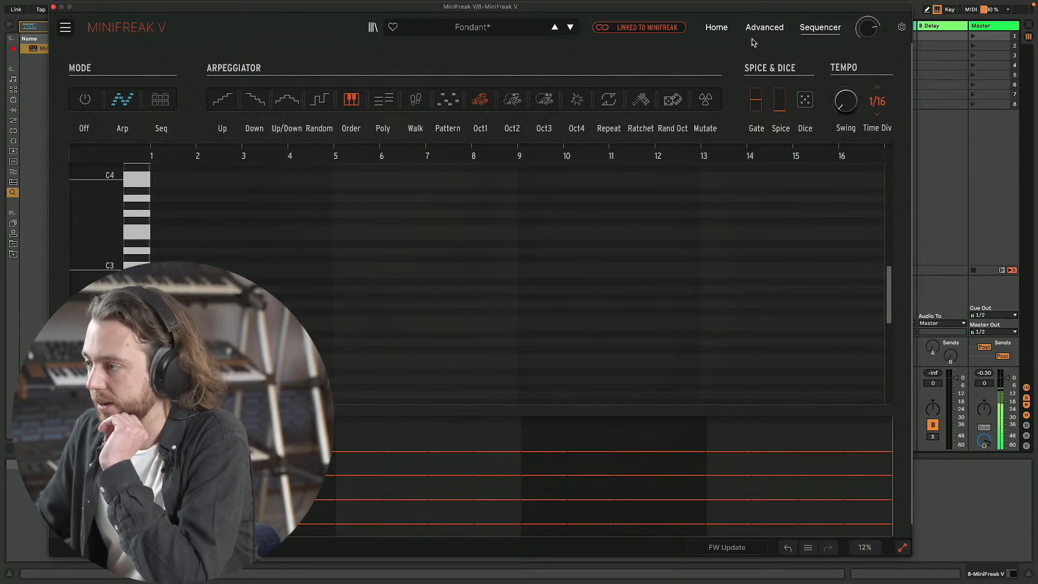
- Raise Oscillator 1's Formant and Shape amounts in the Advanced view and return to the Sequencer view
{"action": "left_click", "coordinate": [764, 27]}
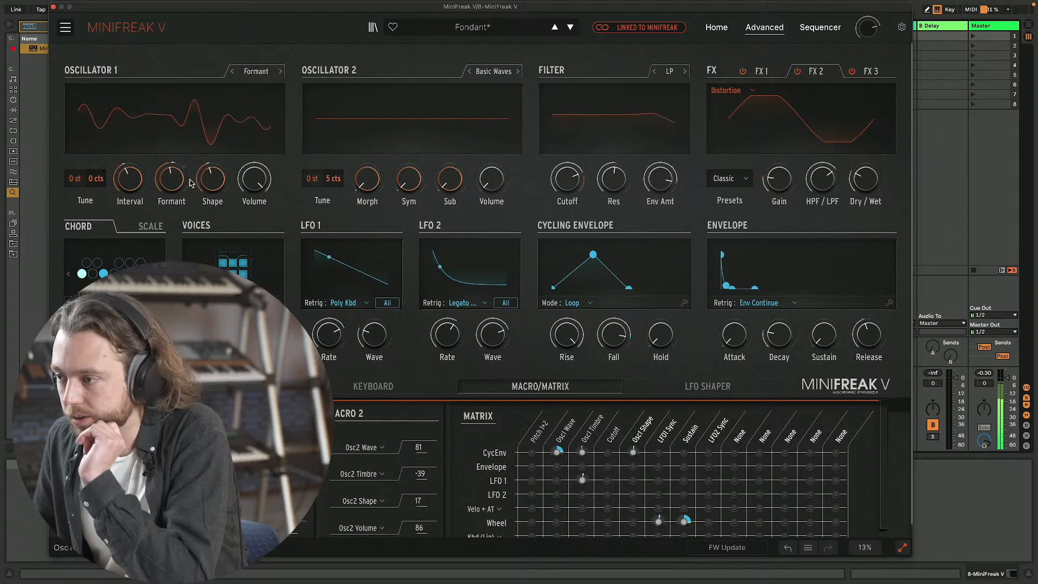
{"action": "mouse_move", "coordinate": [184, 166]}
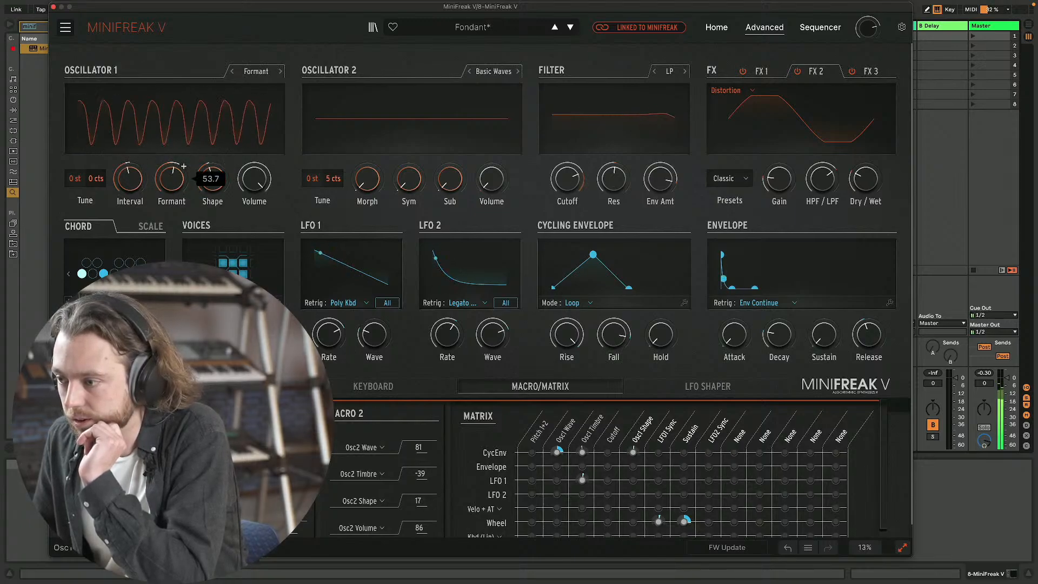
{"action": "mouse_move", "coordinate": [225, 166]}
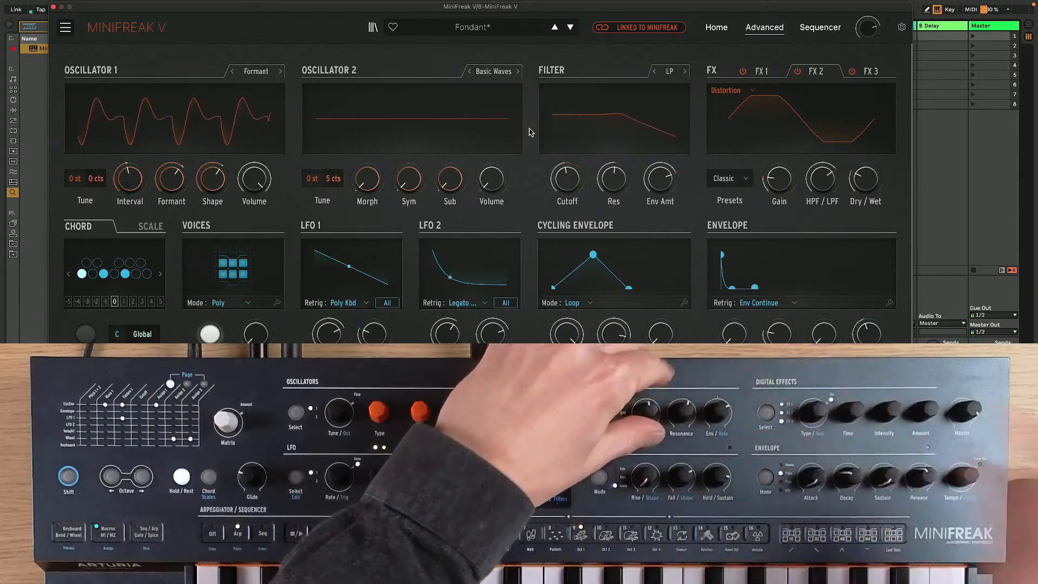
{"action": "left_click", "coordinate": [807, 33]}
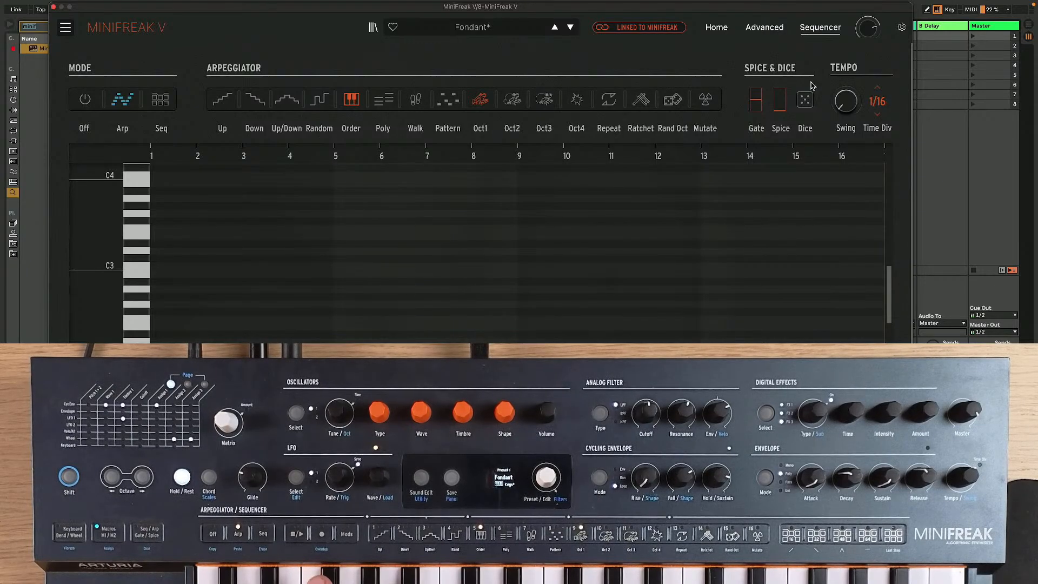
- Try different Spice amounts on the arpeggio, sweeping down to the minimum and back up to about the middle
{"action": "mouse_move", "coordinate": [780, 108]}
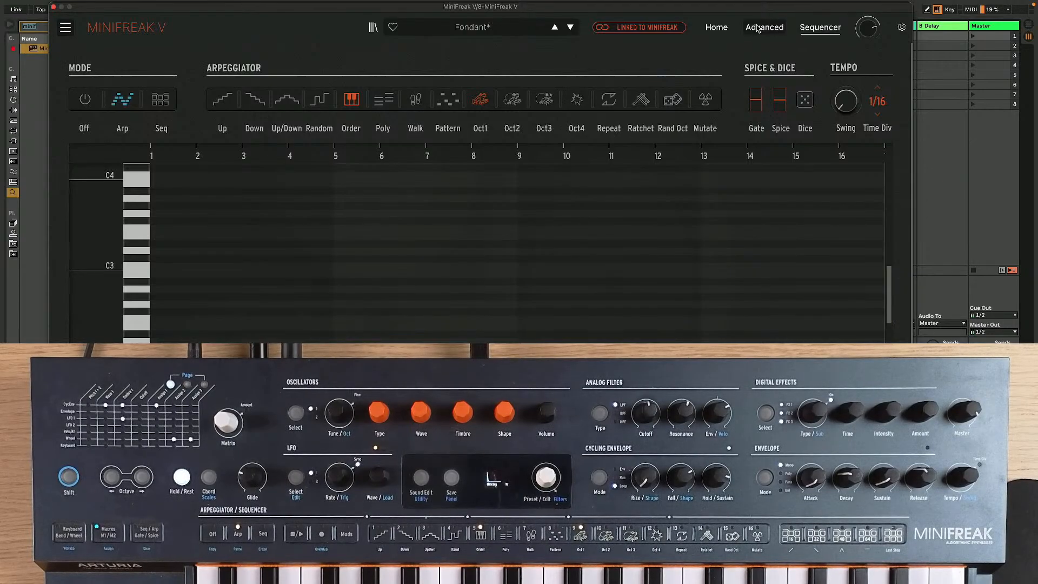
{"action": "mouse_move", "coordinate": [781, 105]}
{"action": "left_mouse_down"}
{"action": "mouse_move", "coordinate": [780, 134]}
{"action": "mouse_move", "coordinate": [780, 108]}
{"action": "left_mouse_up"}
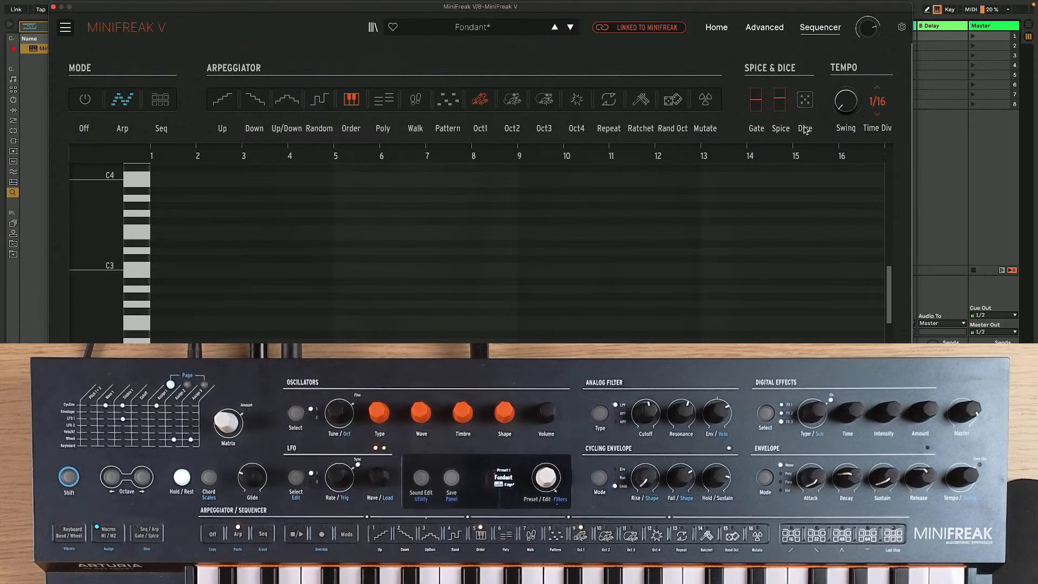
{"action": "left_click_drag", "start_coordinate": [780, 99], "coordinate": [780, 112]}
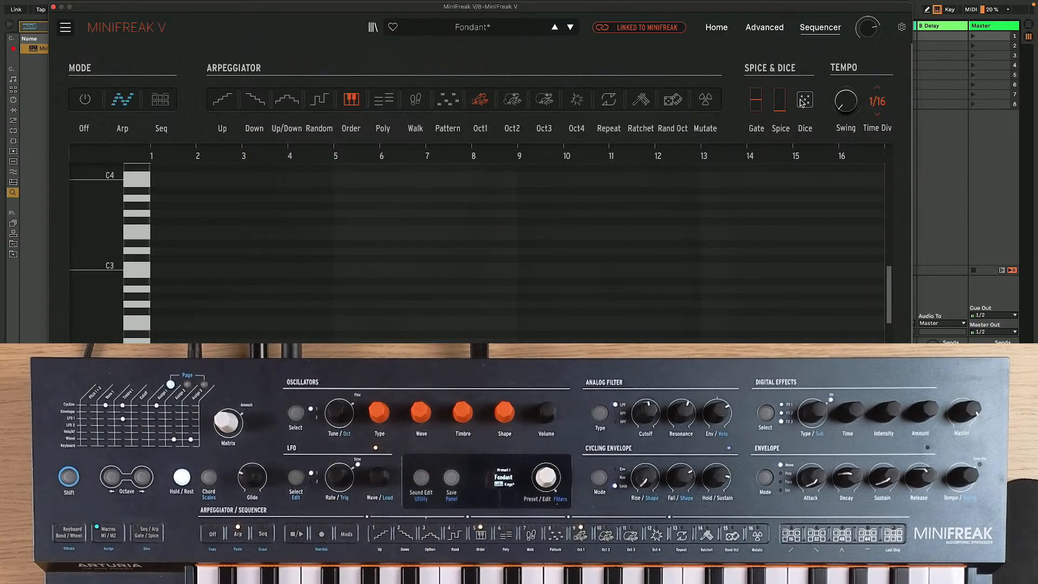
{"action": "left_click_drag", "start_coordinate": [780, 109], "coordinate": [780, 100]}
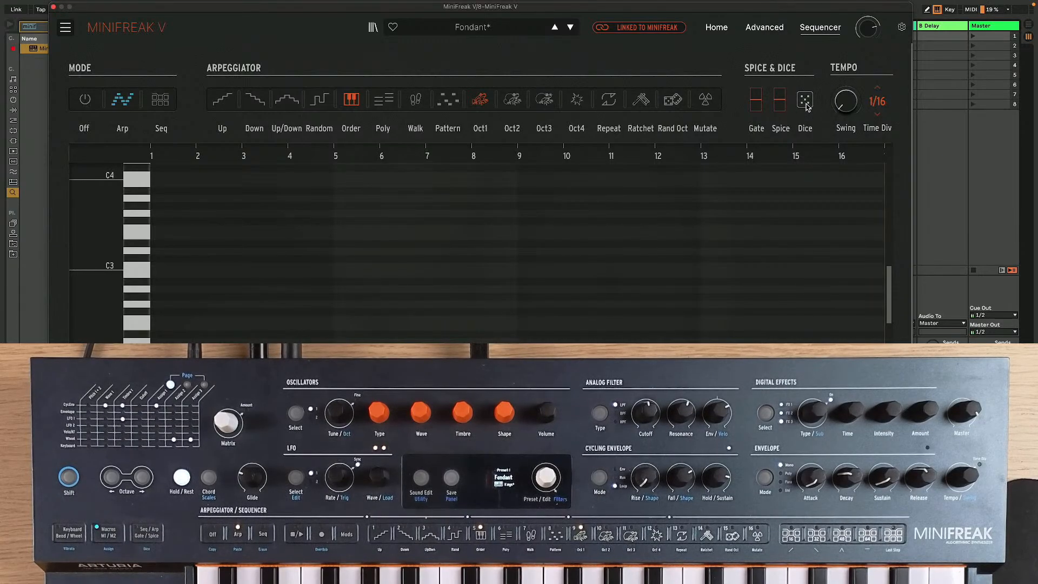
- Reroll the arpeggio variation with Dice several times, raising Spice above the middle before the last roll
{"action": "left_click", "coordinate": [805, 103]}
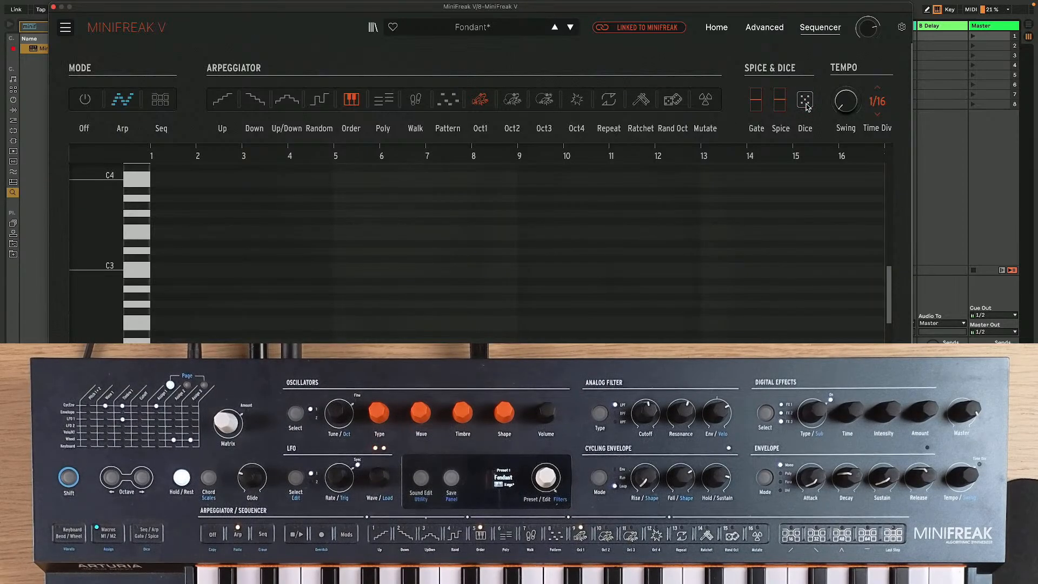
{"action": "left_click", "coordinate": [806, 105]}
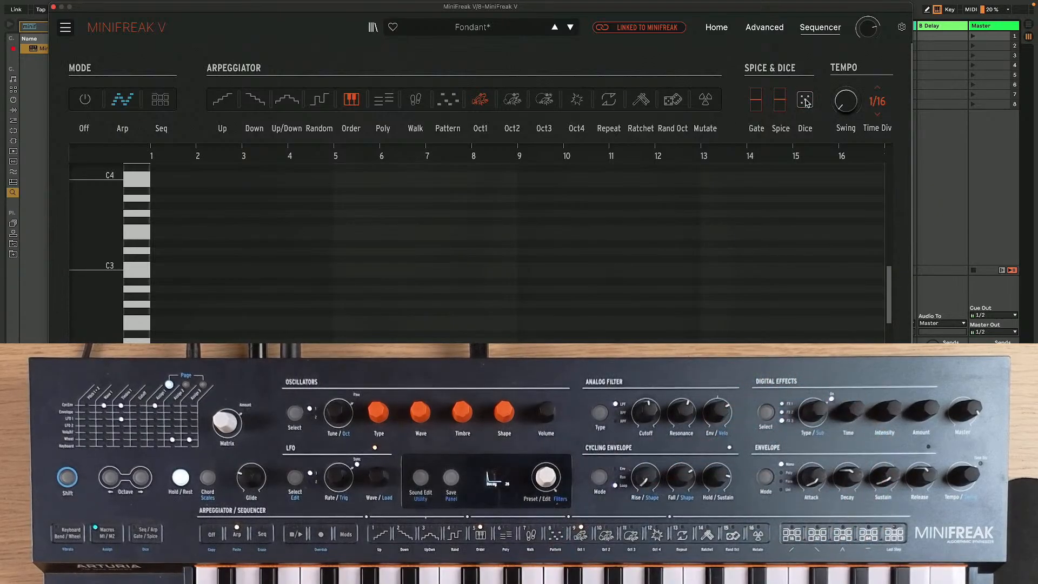
{"action": "left_click_drag", "start_coordinate": [788, 105], "coordinate": [796, 92]}
{"action": "left_click", "coordinate": [806, 102]}
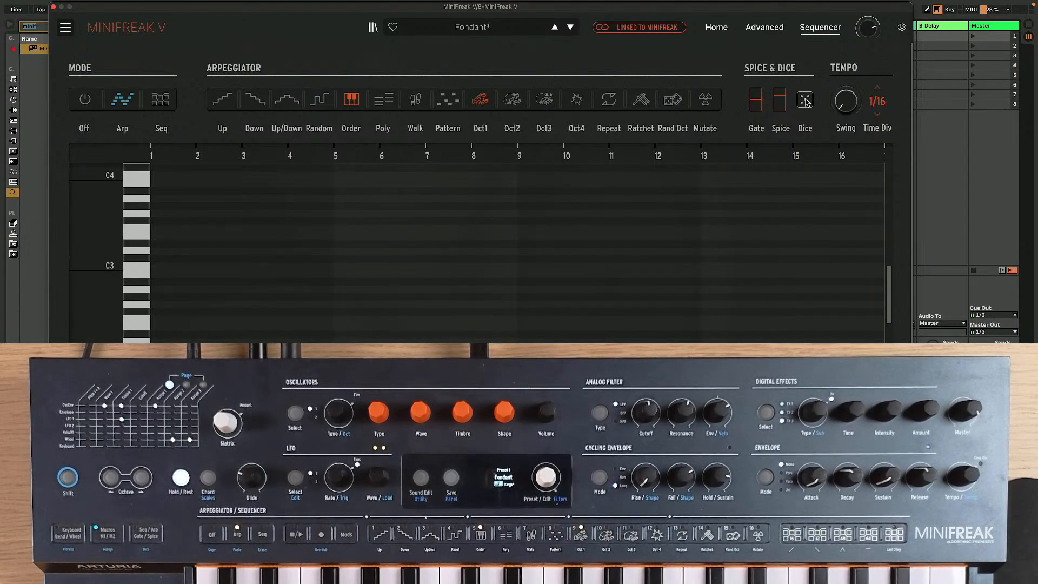
- Reposition the plug-in window so the Spice & Dice and Tempo sections are fully visible, and raise Spice further
{"action": "left_click_drag", "start_coordinate": [610, 13], "coordinate": [810, 13]}
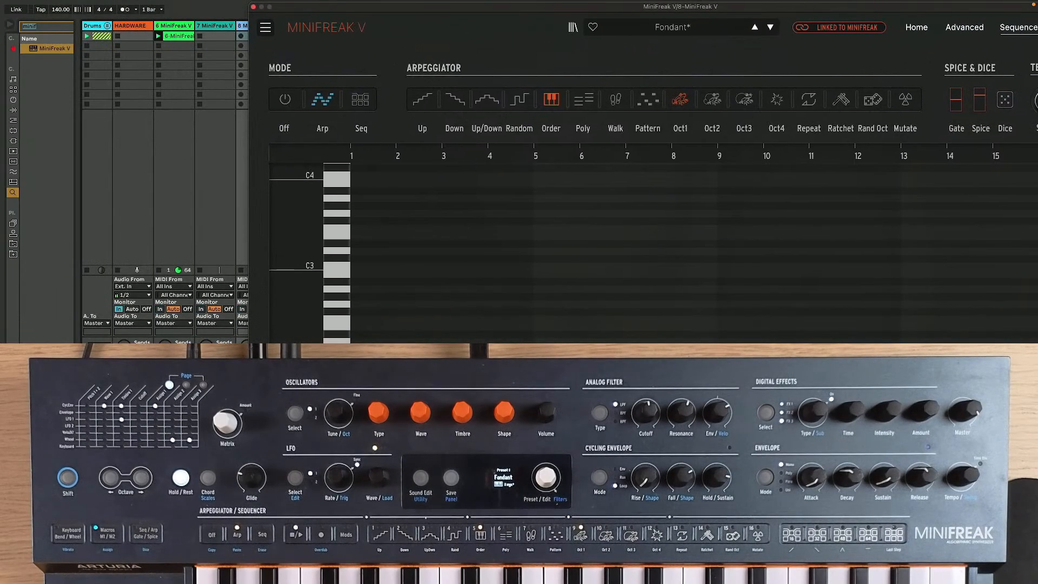
{"action": "left_click_drag", "start_coordinate": [490, 7], "coordinate": [328, 7]}
{"action": "left_click_drag", "start_coordinate": [796, 106], "coordinate": [818, 96]}
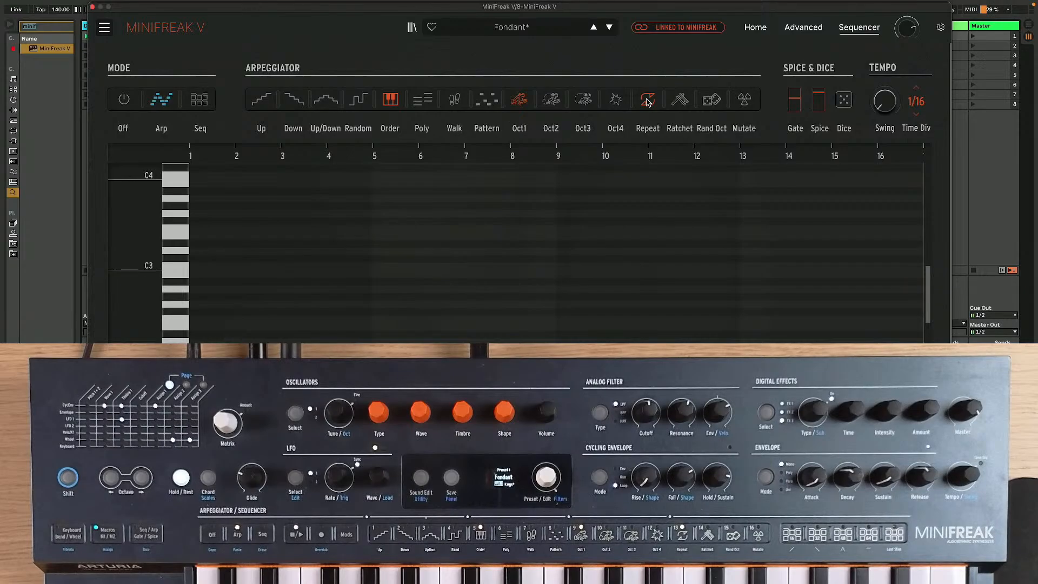
- Enable Rand Oct with the Oct2 range on the arpeggio and turn Spice down to its minimum
{"action": "left_click", "coordinate": [709, 100]}
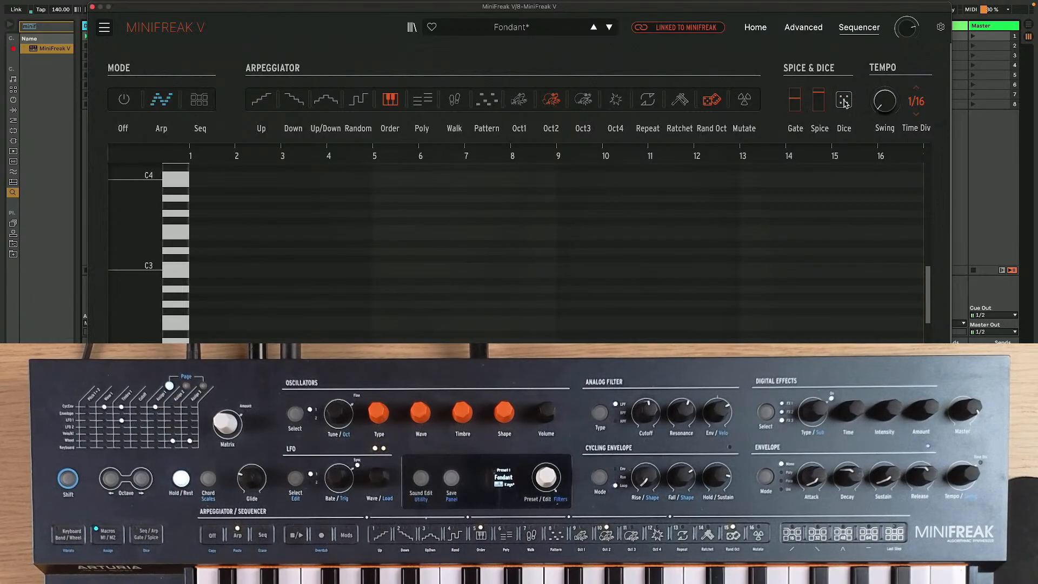
{"action": "mouse_move", "coordinate": [819, 103]}
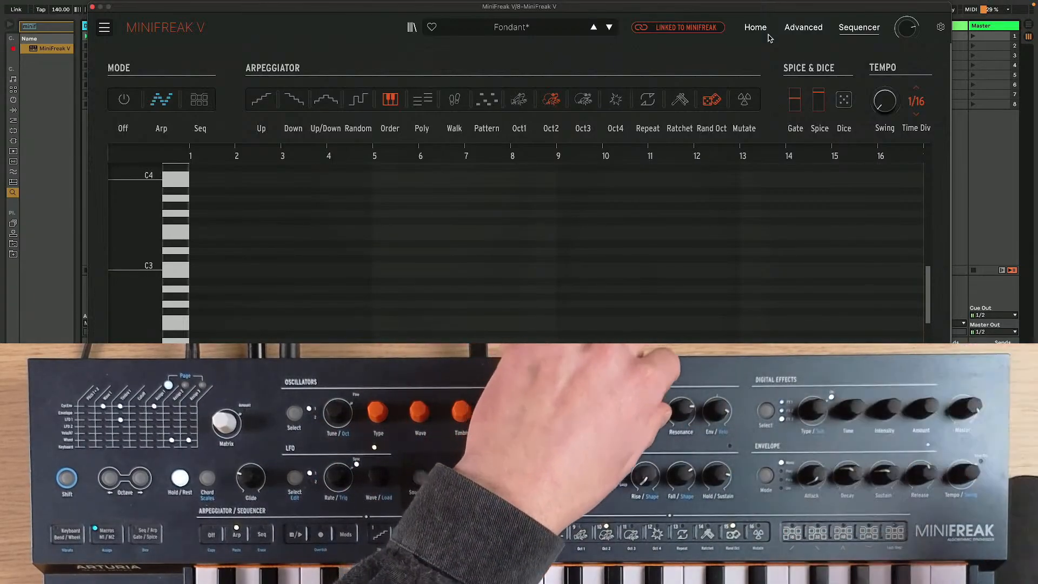
{"action": "left_click_drag", "start_coordinate": [818, 92], "coordinate": [819, 101]}
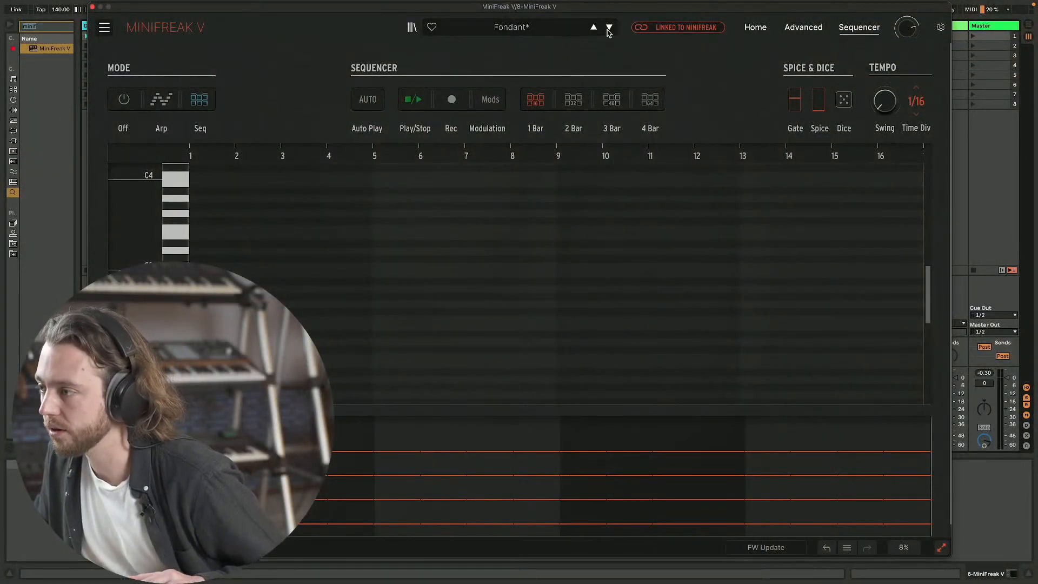
- Reload the unmodified Fondant preset and move the plug-in window down to uncover Live's transport controls
{"action": "left_click", "coordinate": [609, 29]}
{"action": "left_click", "coordinate": [594, 27]}
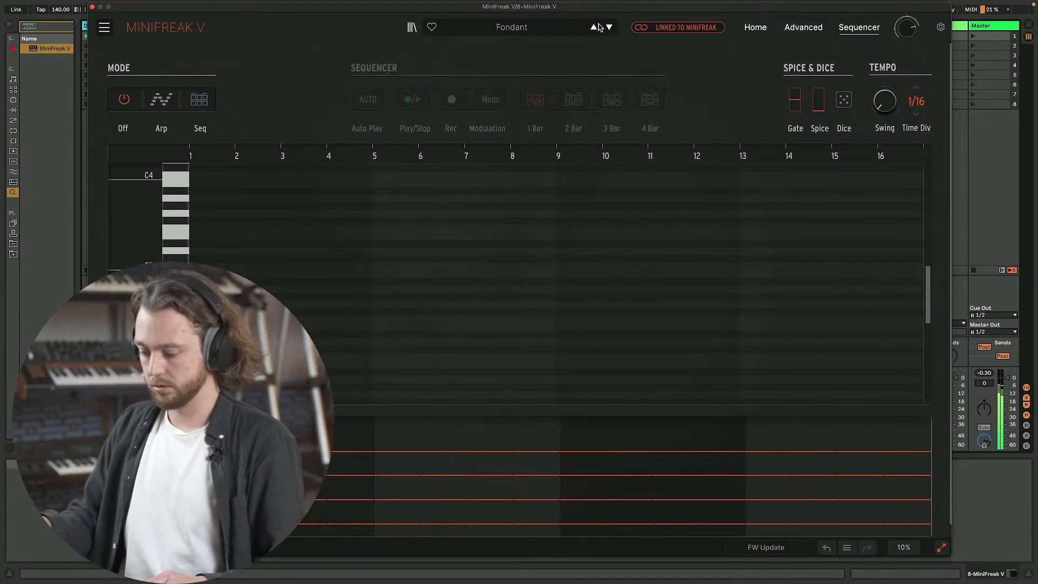
{"action": "left_click_drag", "start_coordinate": [331, 11], "coordinate": [339, 22]}
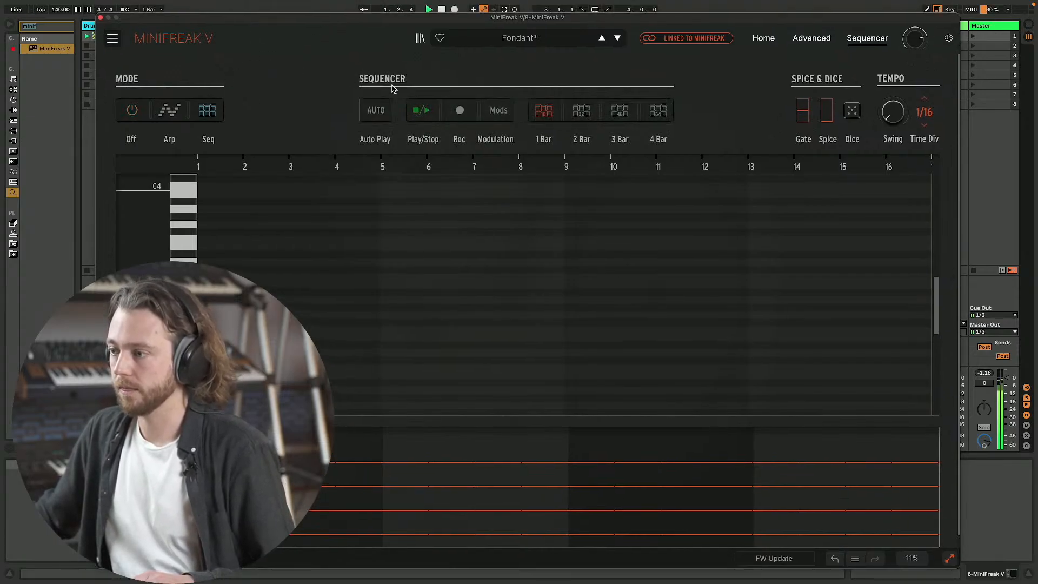
- Record a pattern of long overlapping notes into a 2 Bar sequence with Auto Play enabled, and stop recording and playback
{"action": "left_click", "coordinate": [379, 112]}
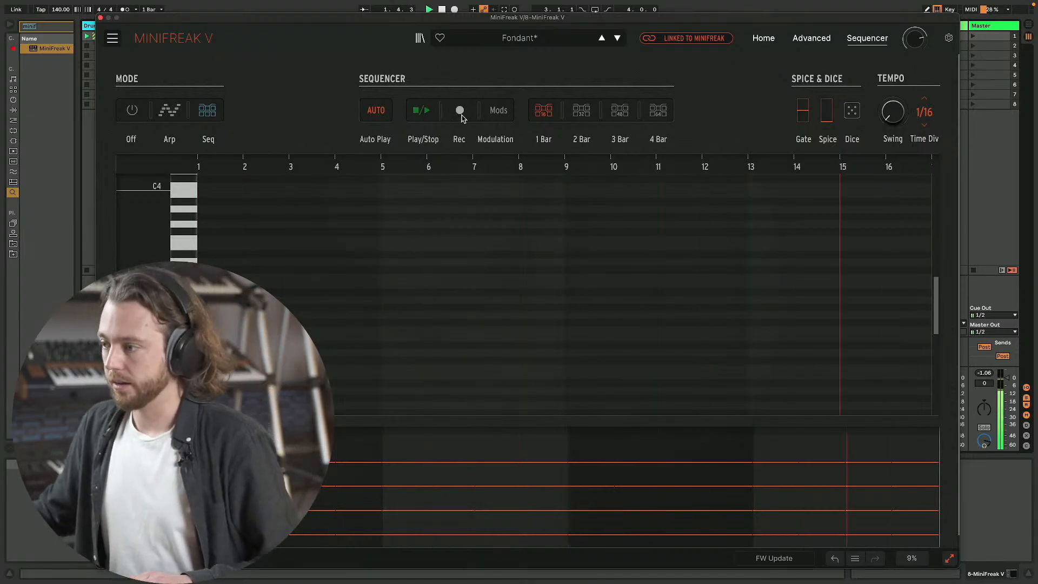
{"action": "left_click", "coordinate": [581, 111]}
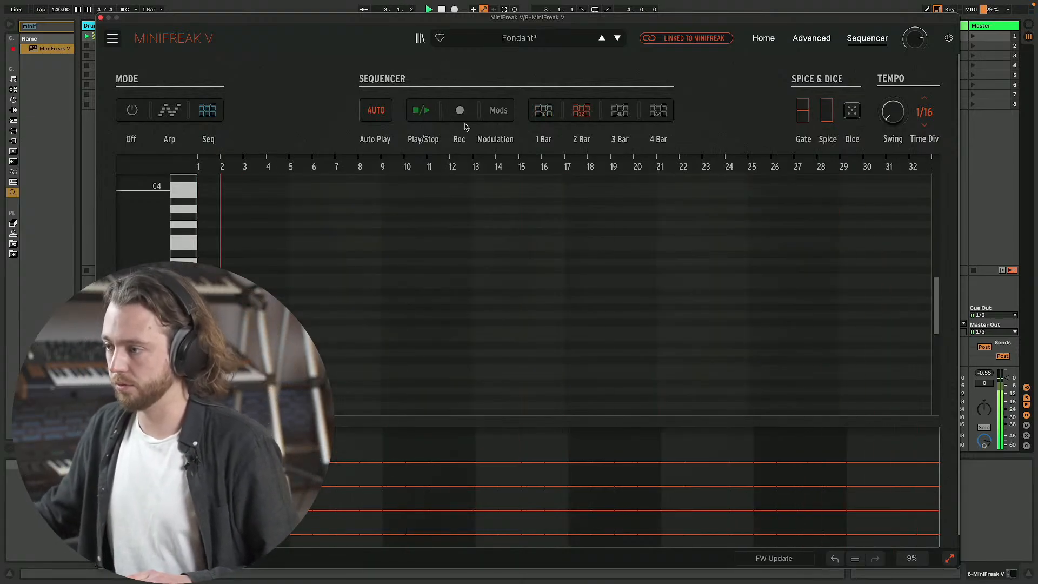
{"action": "left_click", "coordinate": [460, 111]}
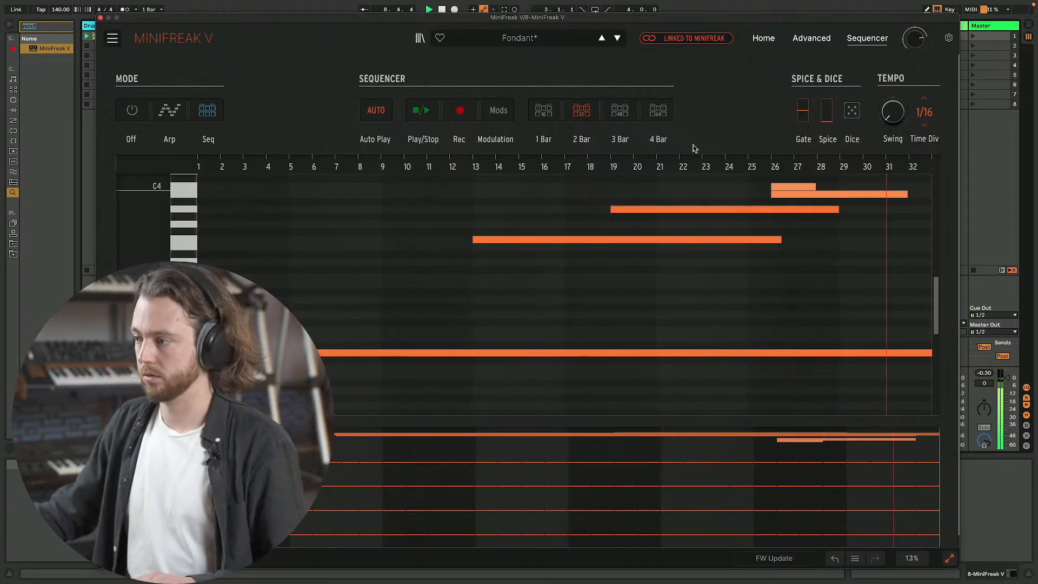
{"action": "left_click", "coordinate": [460, 110]}
{"action": "key", "text": "space"}
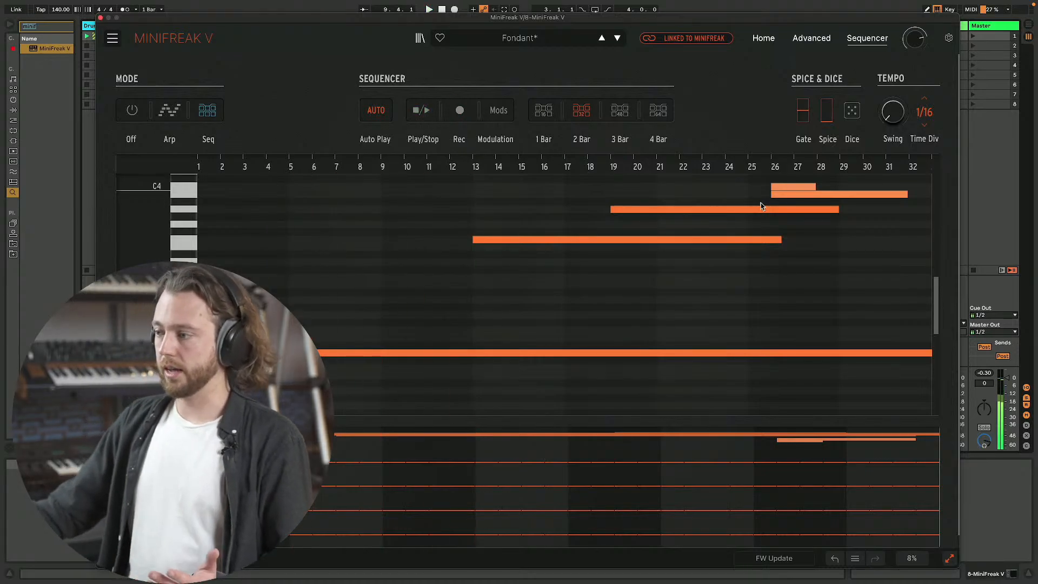
- Move the overlapping C4 and B3 notes to start at step 25 and shorten the long upper note to end at step 31
{"action": "left_click_drag", "start_coordinate": [769, 187], "coordinate": [779, 196]}
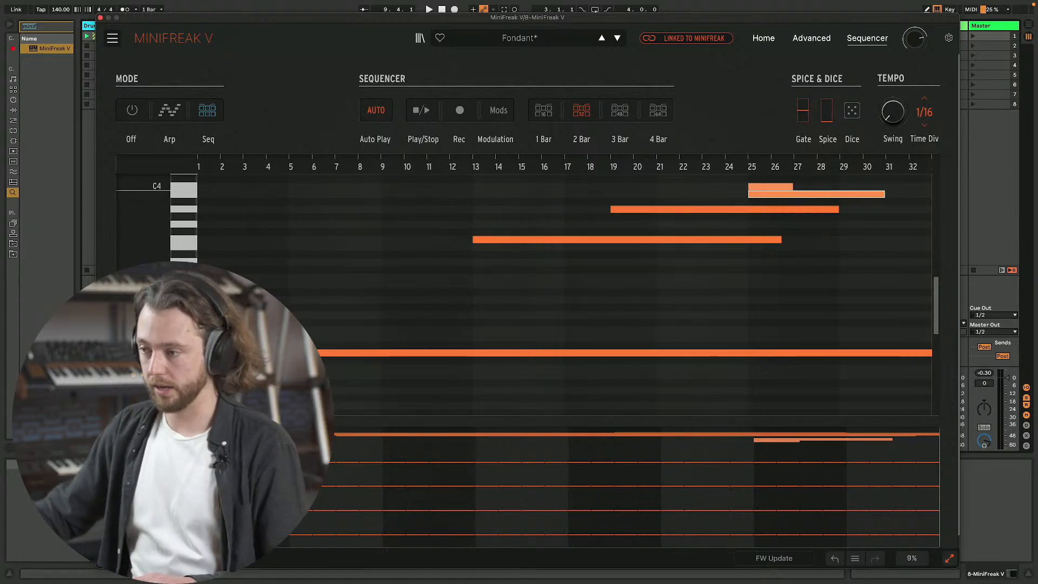
{"action": "scroll", "coordinate": [396, 343], "scroll_direction": "down", "scroll_amount": 2}
{"action": "scroll", "coordinate": [417, 322], "scroll_direction": "up", "scroll_amount": 5}
{"action": "scroll", "coordinate": [397, 352], "scroll_direction": "down", "scroll_amount": 2}
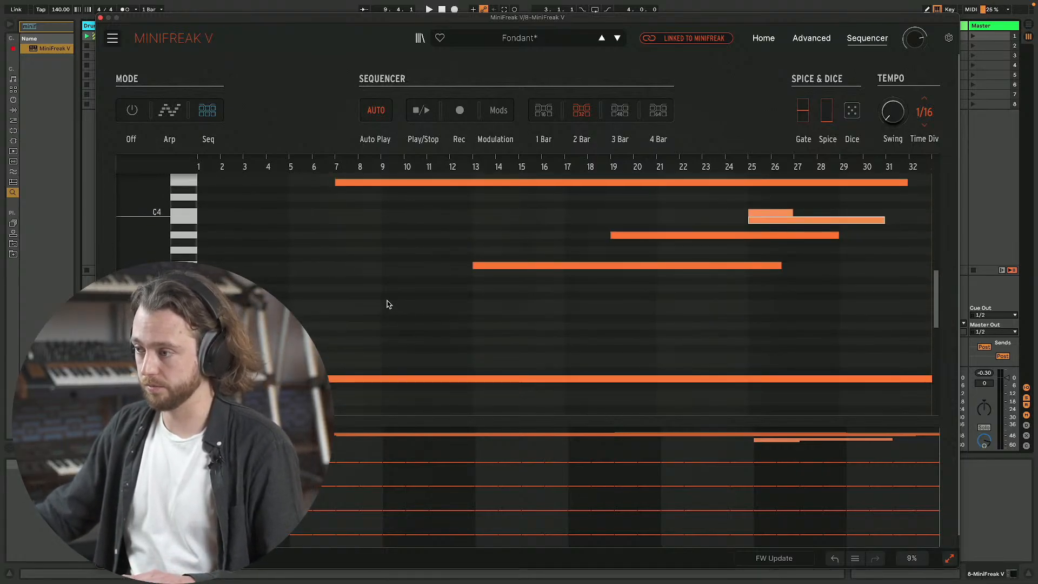
{"action": "scroll", "coordinate": [387, 297], "scroll_direction": "up", "scroll_amount": 1}
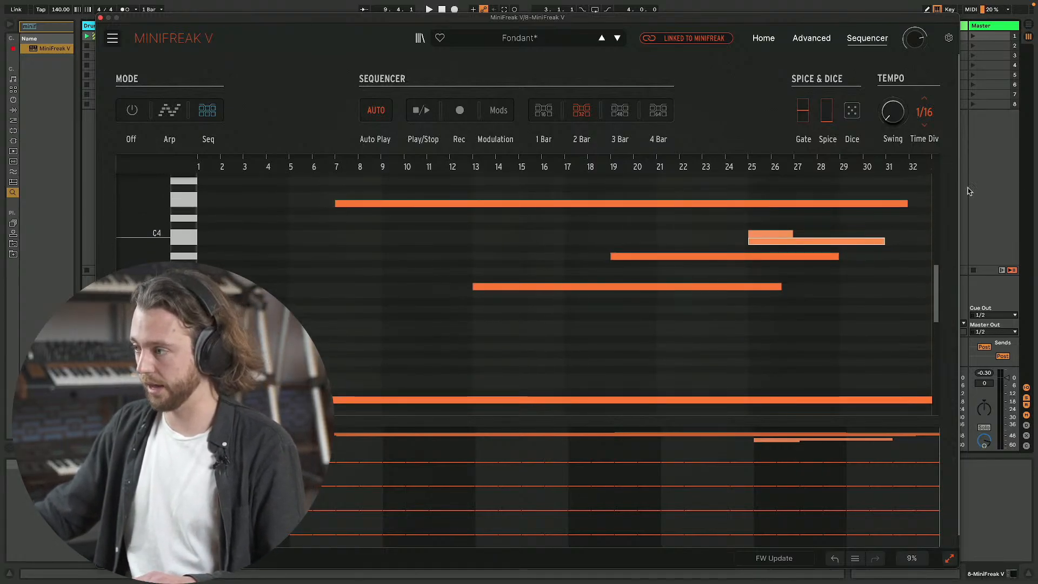
{"action": "left_click_drag", "start_coordinate": [908, 204], "coordinate": [831, 207]}
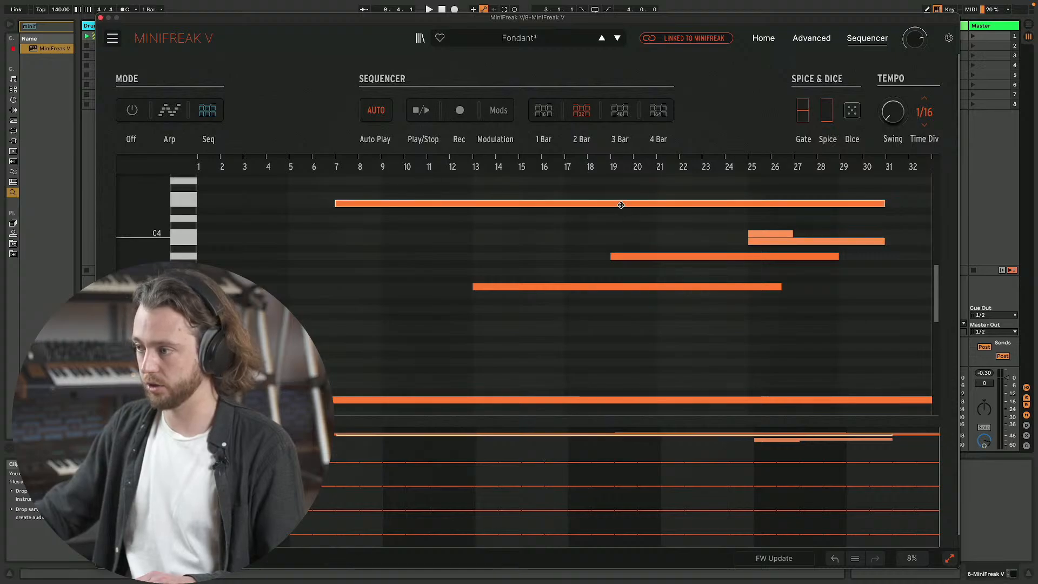
- Lower the velocity of the long upper note and delete the short C4 note while the sequence plays
{"action": "mouse_move", "coordinate": [624, 204]}
{"action": "left_mouse_down"}
{"action": "mouse_move", "coordinate": [625, 216]}
{"action": "mouse_move", "coordinate": [624, 205]}
{"action": "left_mouse_up"}
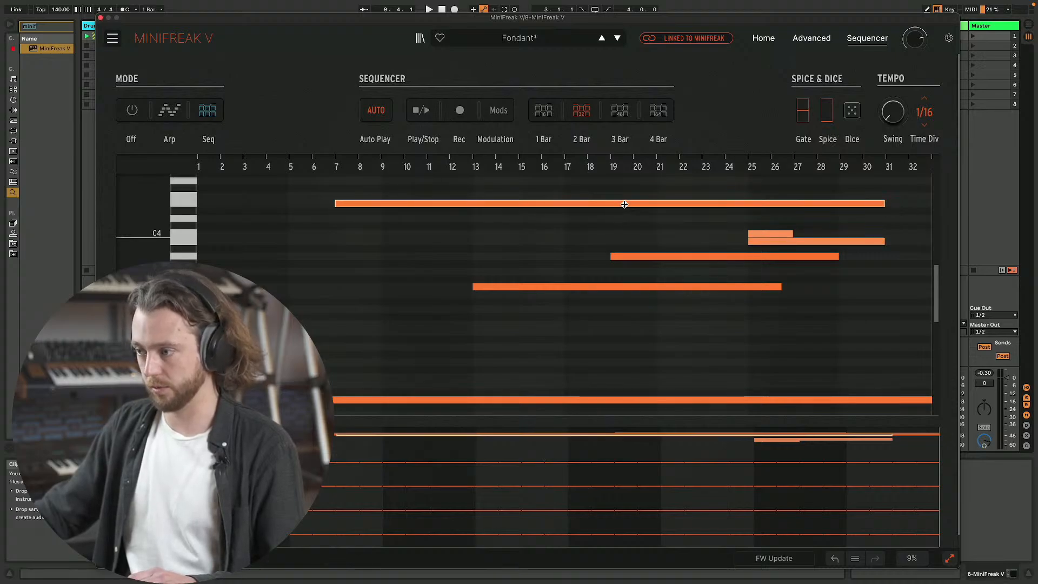
{"action": "left_click_drag", "start_coordinate": [387, 435], "coordinate": [388, 440]}
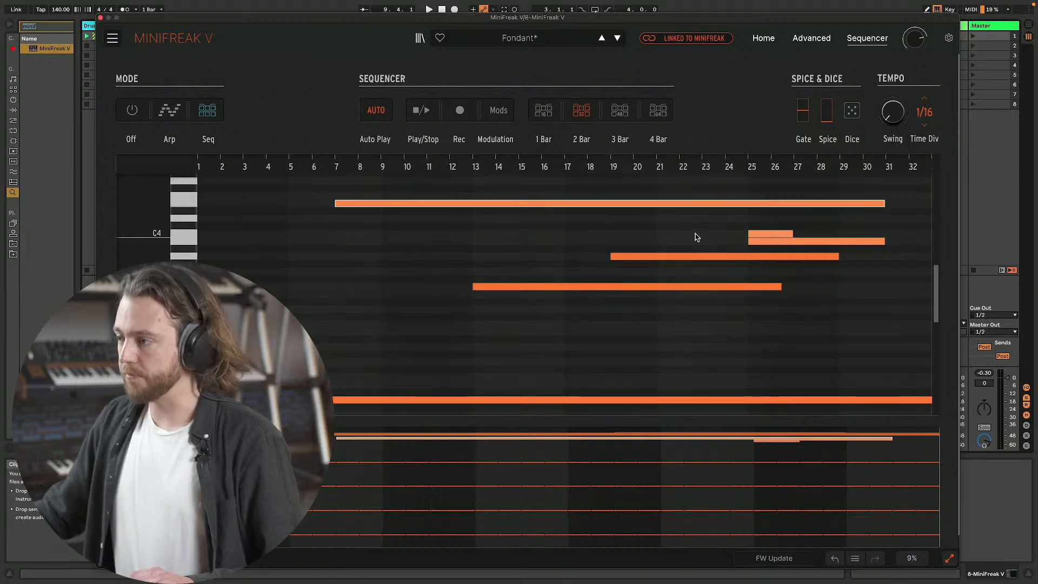
{"action": "key", "text": "space"}
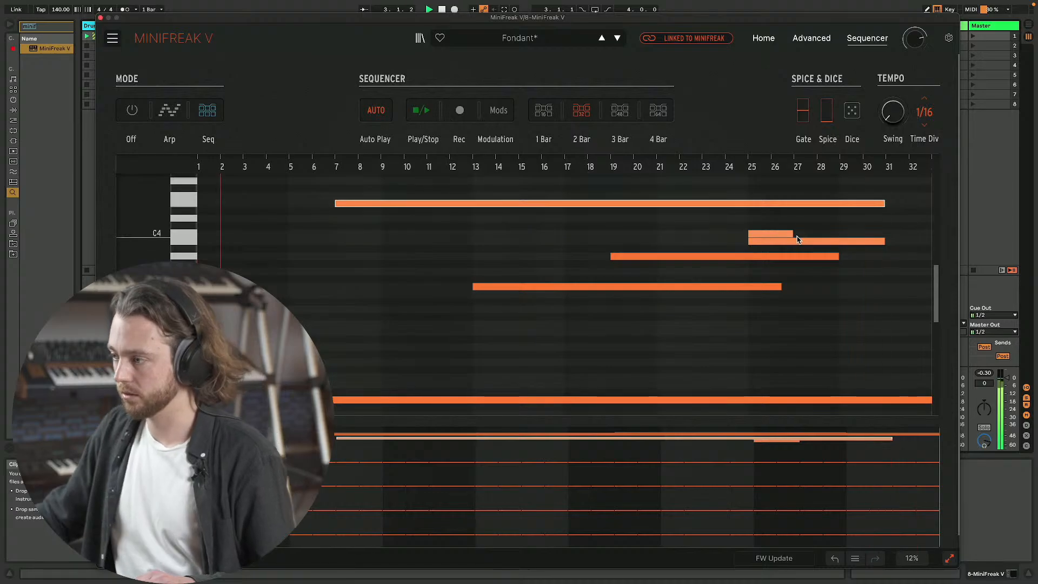
{"action": "double_click", "coordinate": [775, 236]}
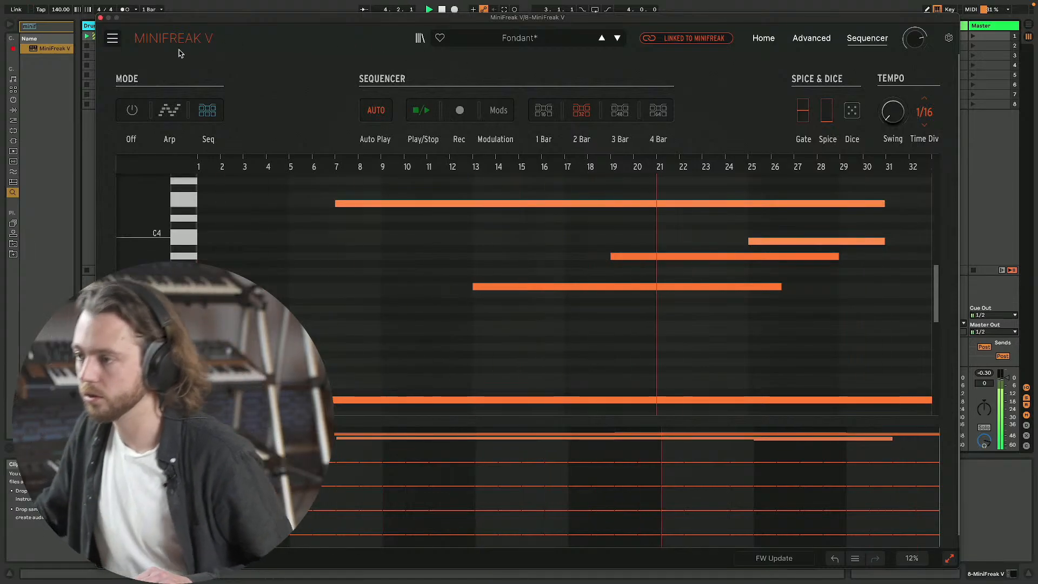
- Close the plug-in window, transpose all D#1 notes in the 6-MiniFreak V clip up one semitone, and hide the clip editor
{"action": "left_click", "coordinate": [102, 18]}
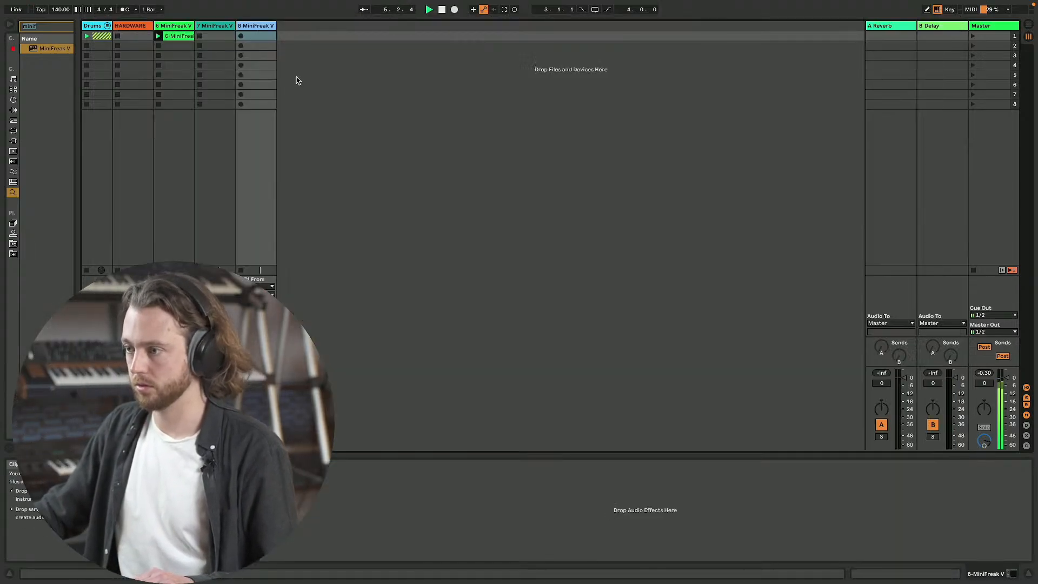
{"action": "double_click", "coordinate": [186, 39]}
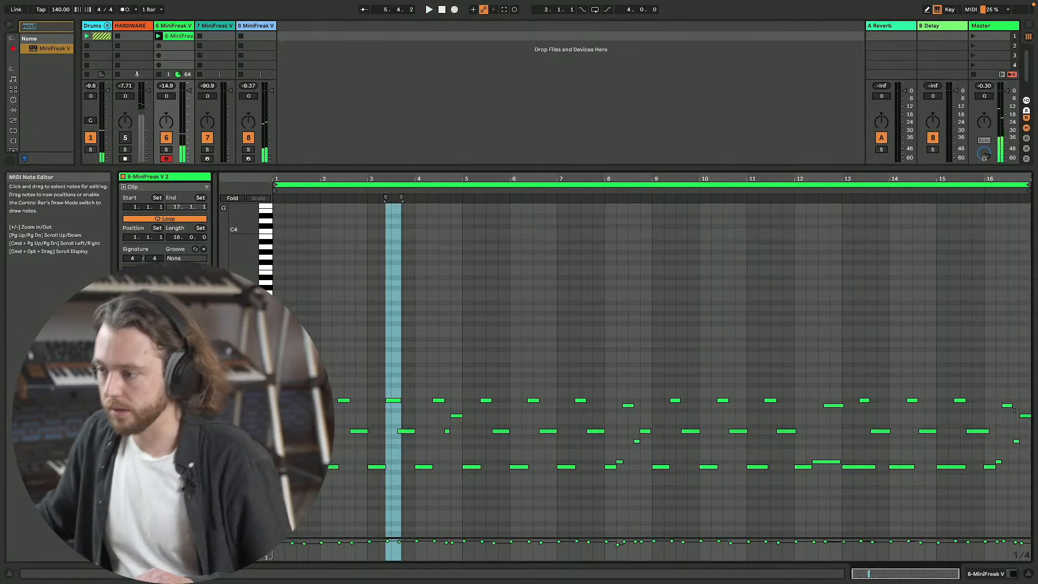
{"action": "left_click", "coordinate": [266, 400]}
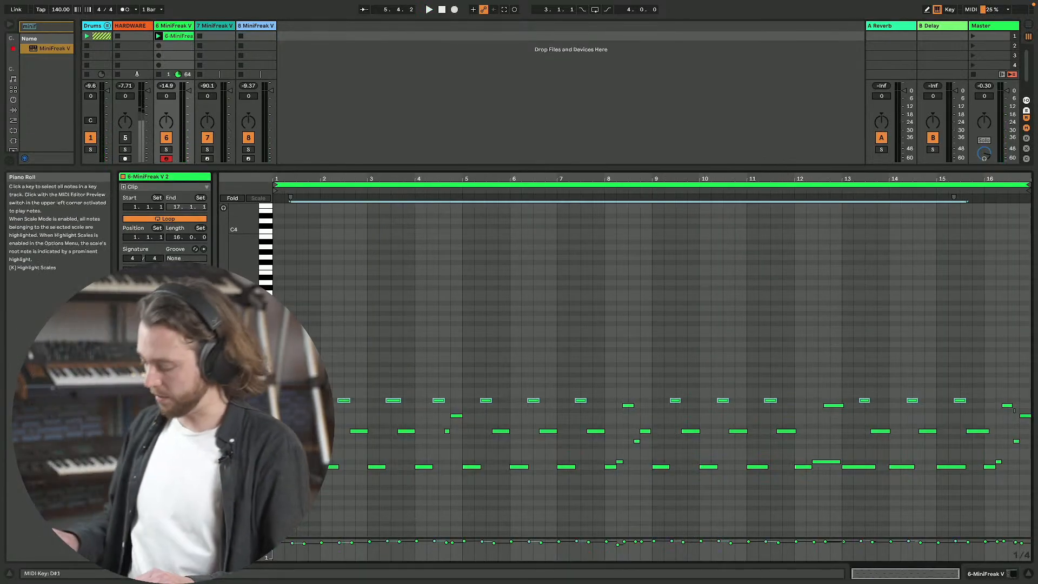
{"action": "key", "text": "Up"}
{"action": "left_click", "coordinate": [396, 77]}
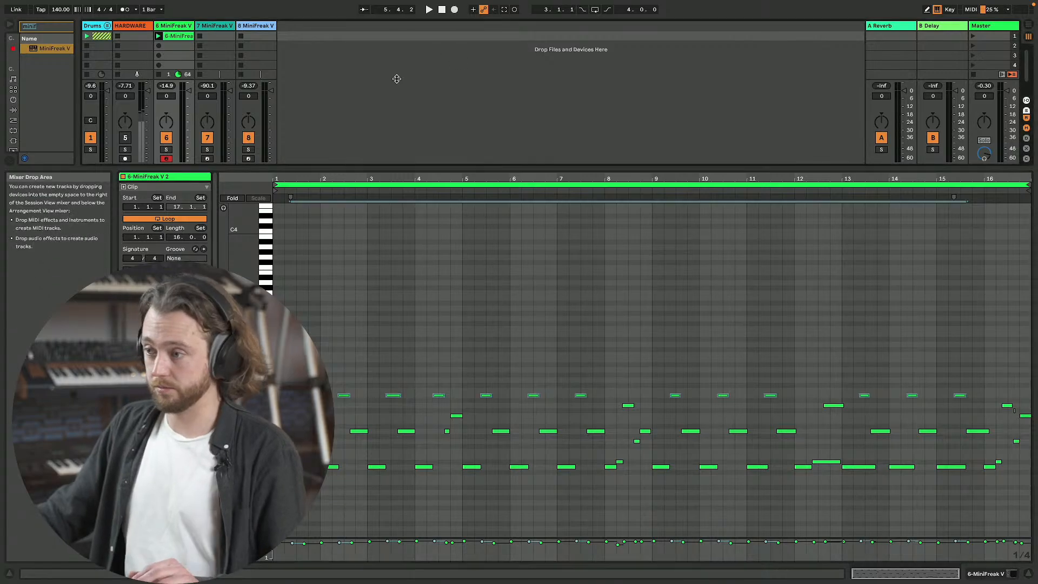
{"action": "key", "text": "shift+Tab"}
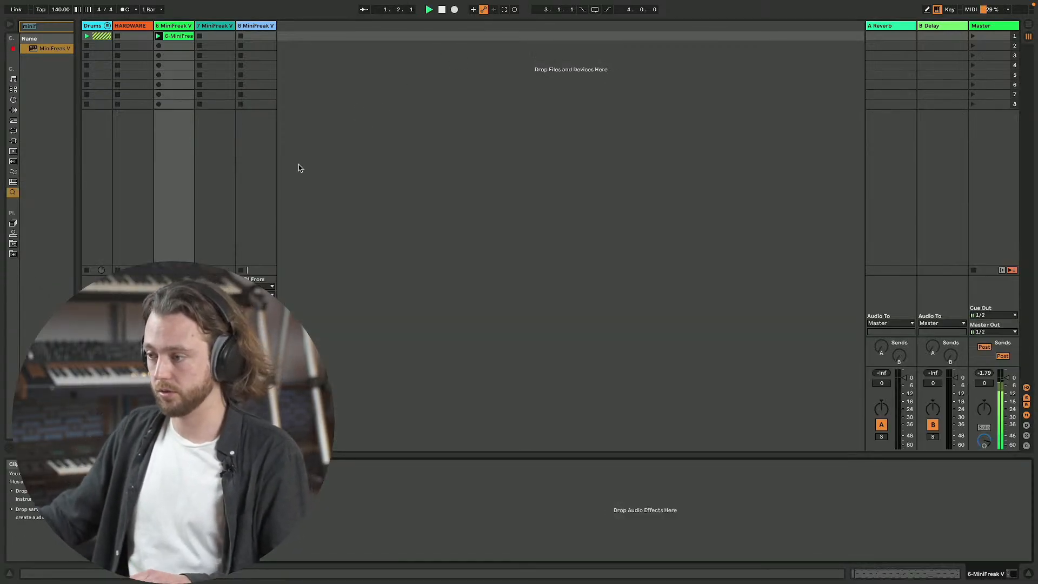
- Open MiniFreak V on track 8, reposition its window, show the recorded sequence and stop playback
{"action": "left_click", "coordinate": [254, 27]}
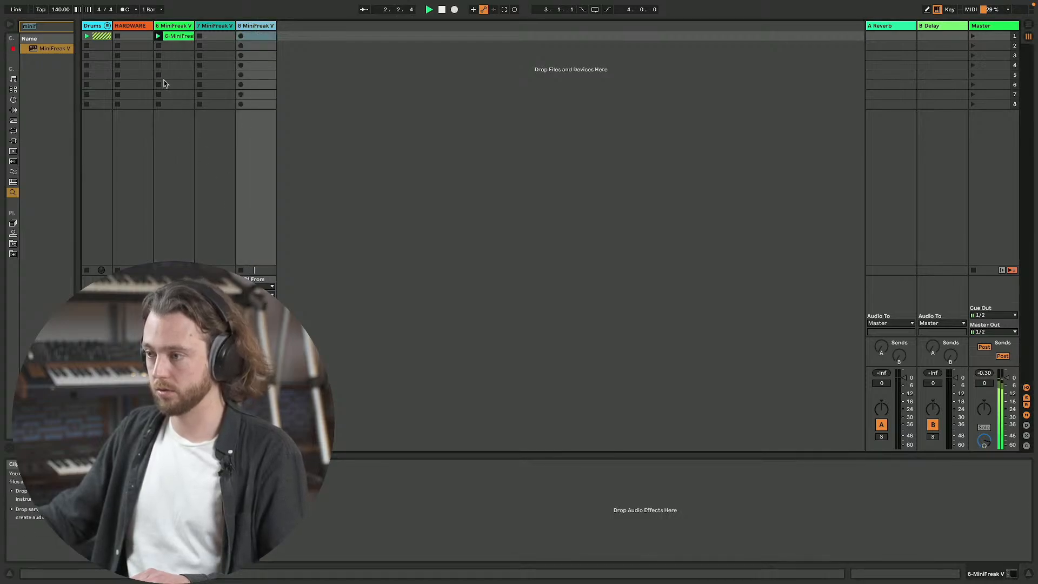
{"action": "left_click", "coordinate": [173, 27]}
{"action": "left_click", "coordinate": [255, 27]}
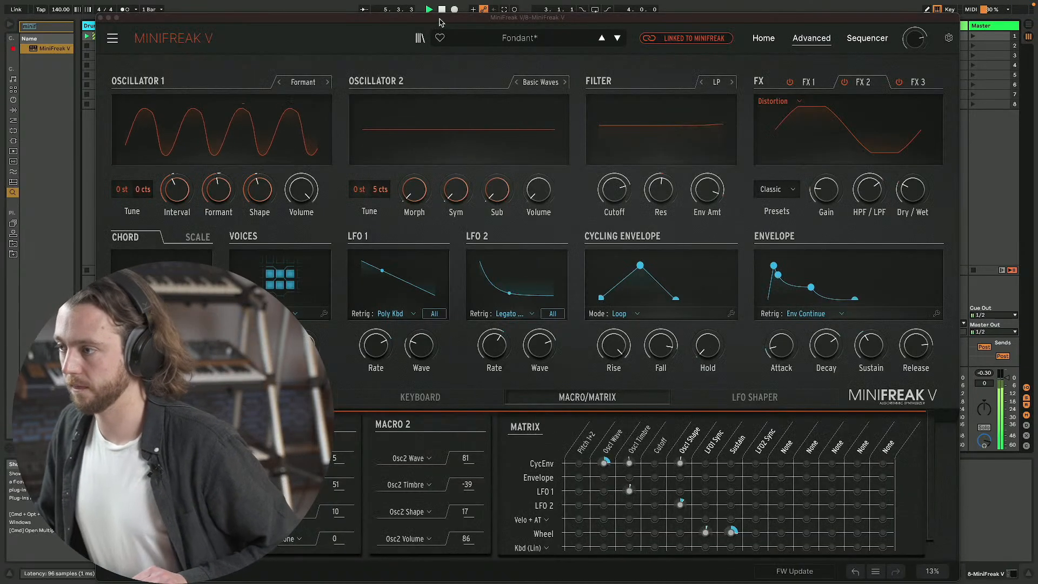
{"action": "left_click_drag", "start_coordinate": [439, 16], "coordinate": [509, 4]}
{"action": "left_click", "coordinate": [937, 27]}
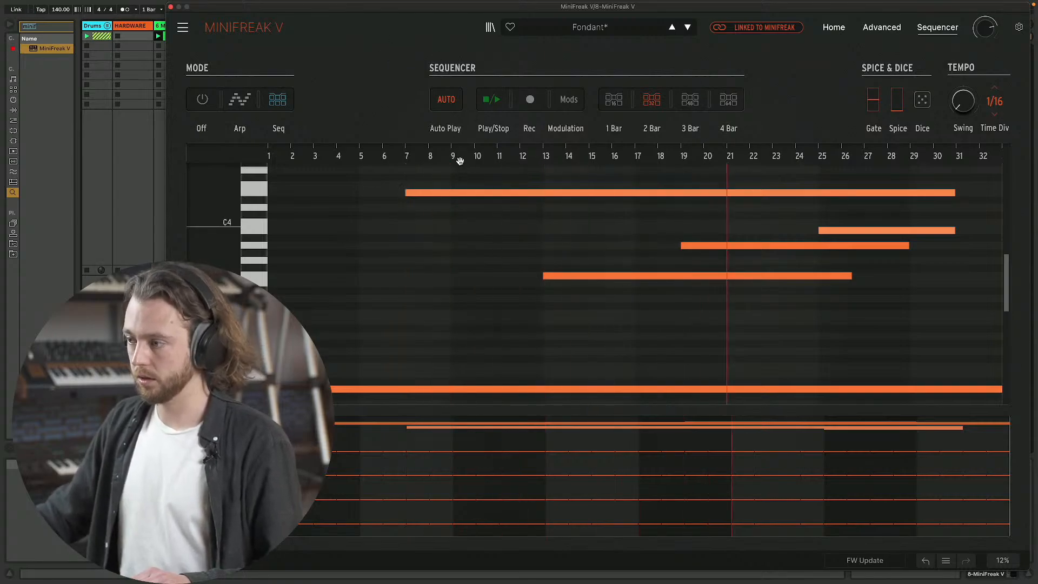
{"action": "key", "text": "space"}
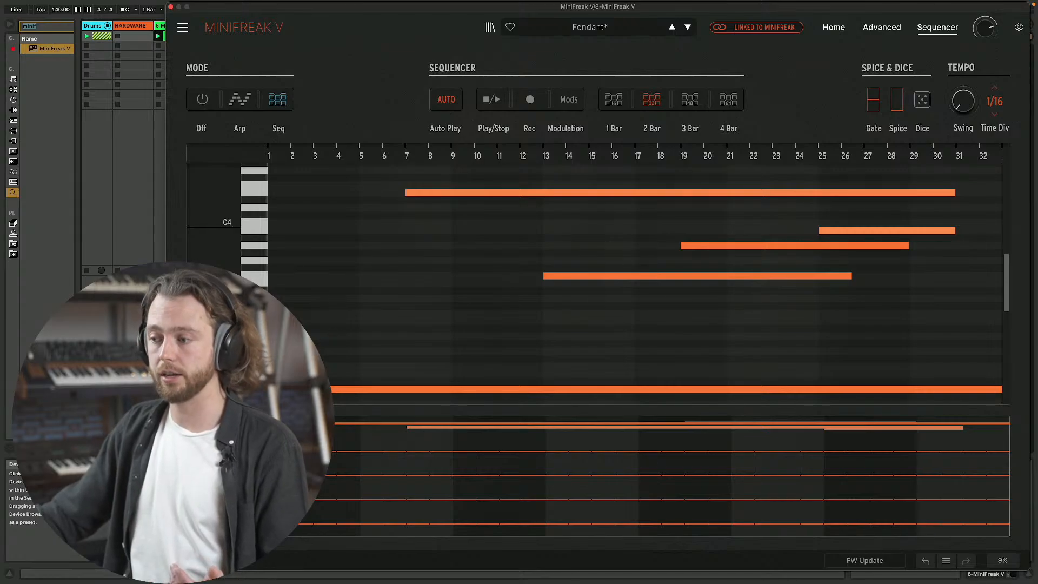
- Assign Cutoff to the first sequencer modulation lane and set the filter's Env Amt to 35
{"action": "left_click", "coordinate": [573, 105]}
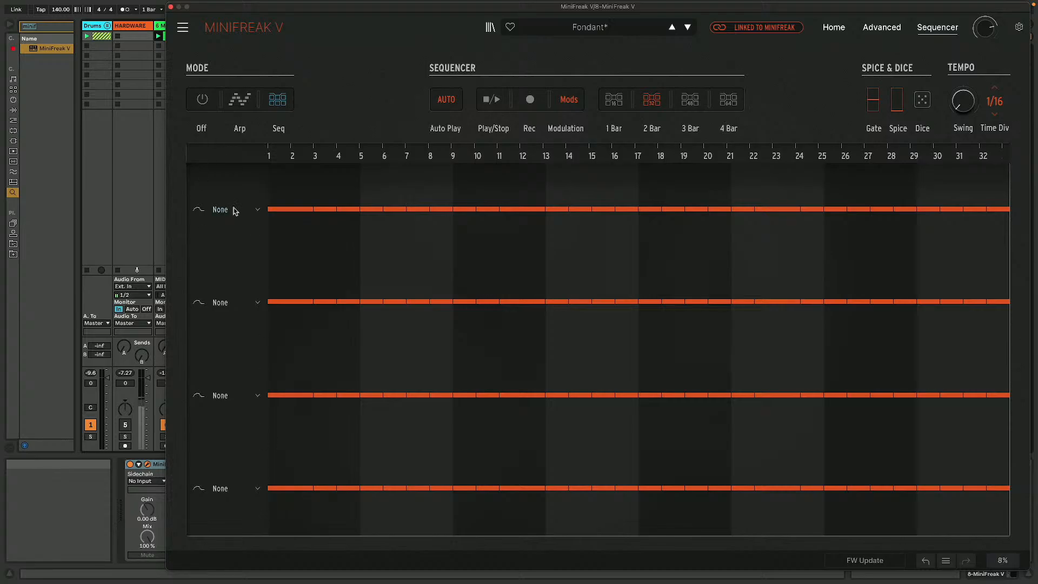
{"action": "left_click", "coordinate": [882, 27]}
{"action": "left_click", "coordinate": [874, 28]}
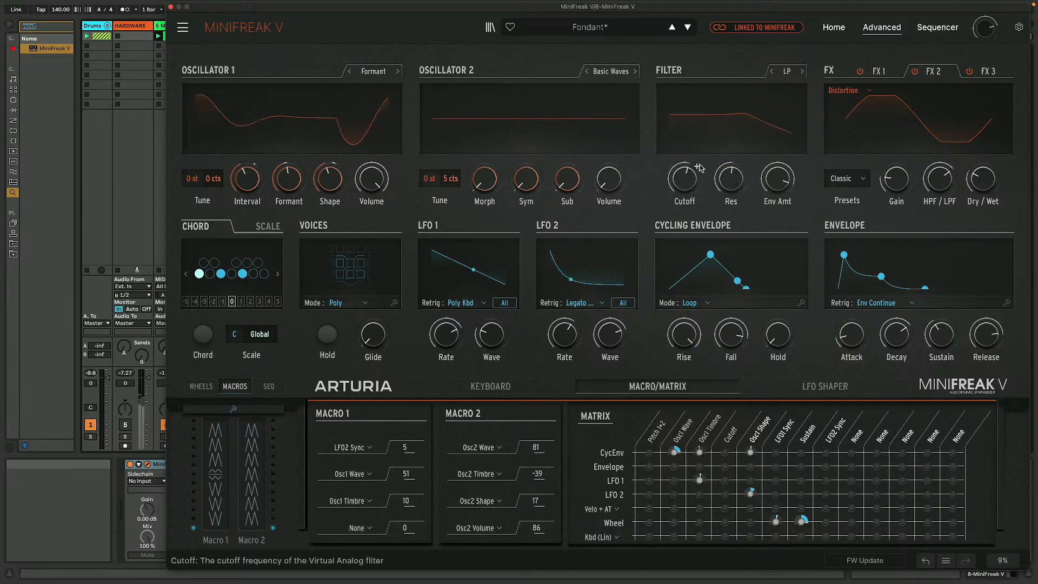
{"action": "mouse_move", "coordinate": [790, 166]}
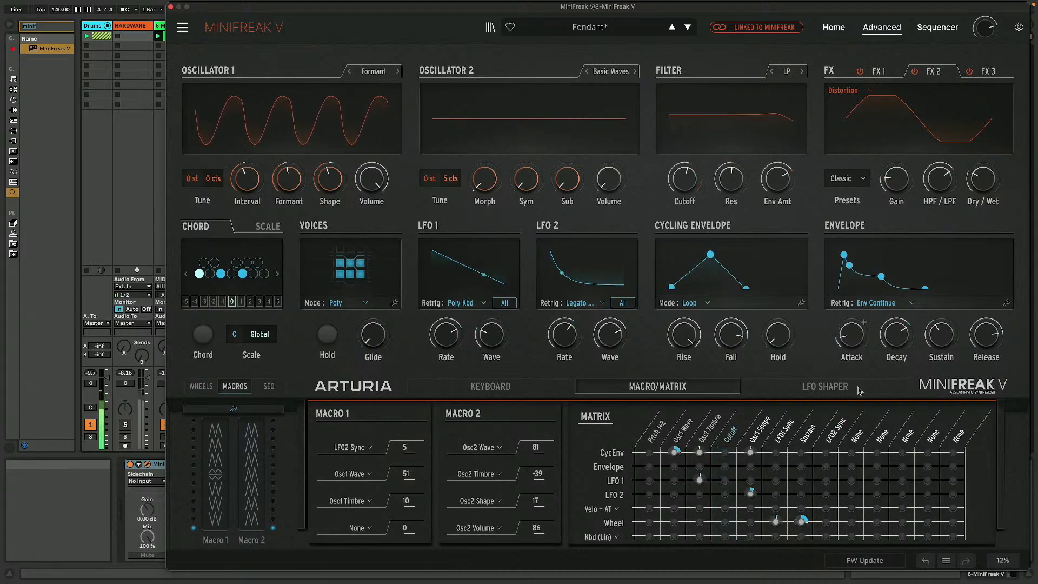
{"action": "left_click_drag", "start_coordinate": [777, 179], "coordinate": [778, 190]}
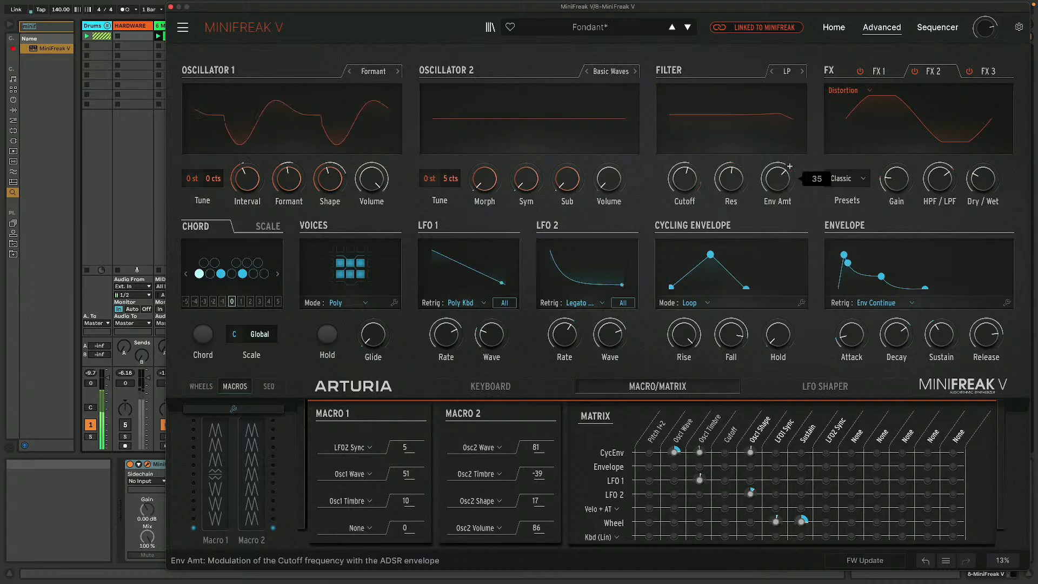
- Draw a wavy curve in the Cutoff modulation lane from about step 2 to step 31
{"action": "left_click", "coordinate": [937, 27]}
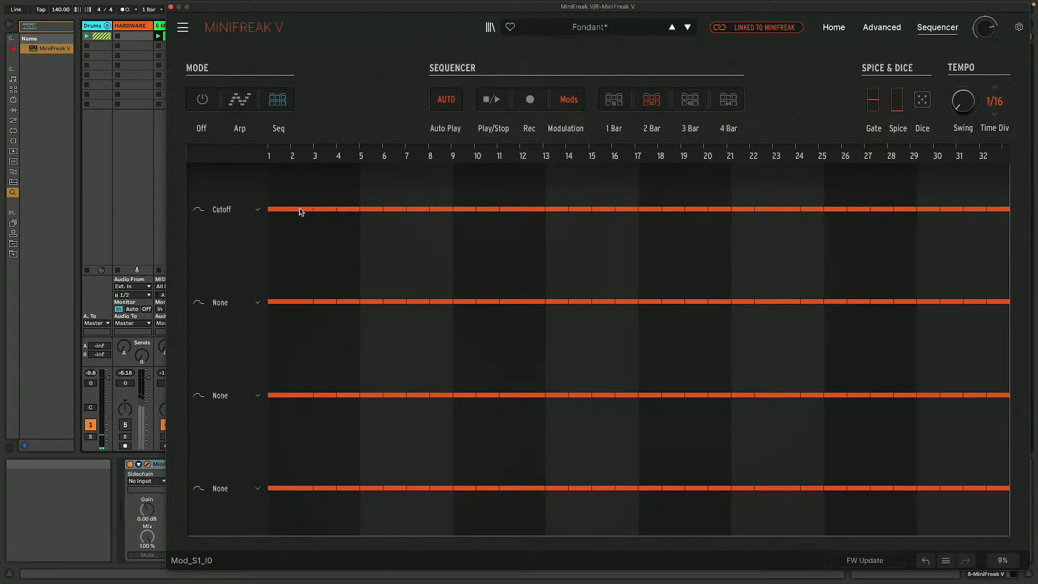
{"action": "mouse_move", "coordinate": [312, 209]}
{"action": "left_mouse_down"}
{"action": "mouse_move", "coordinate": [381, 190]}
{"action": "mouse_move", "coordinate": [494, 211]}
{"action": "mouse_move", "coordinate": [595, 199]}
{"action": "mouse_move", "coordinate": [753, 233]}
{"action": "mouse_move", "coordinate": [981, 200]}
{"action": "left_mouse_up"}
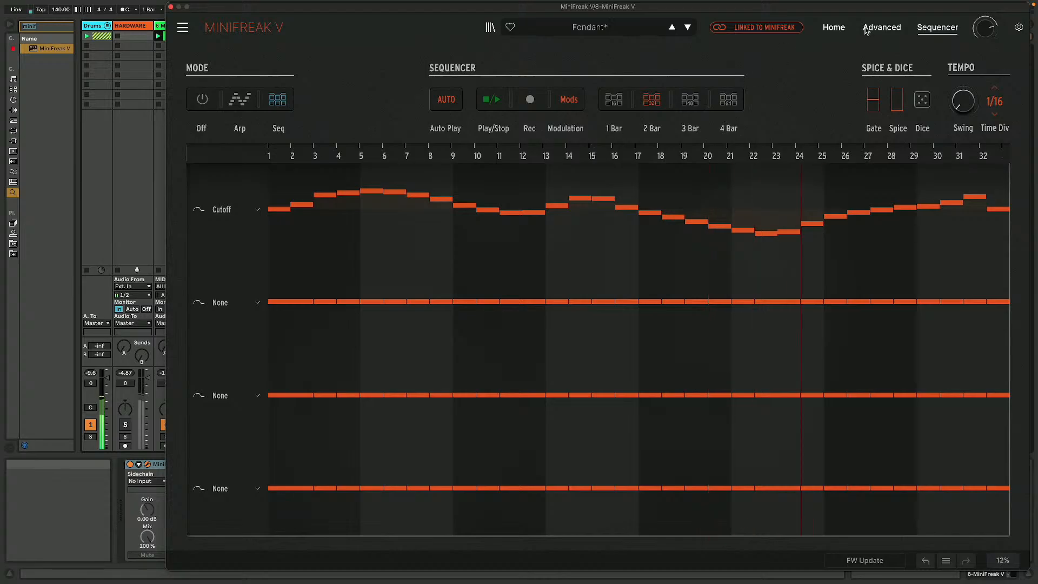
- Set Oscillator 1's Shape to 51.3 and assign Osc1 Shape to the second modulation lane
{"action": "left_click", "coordinate": [882, 27]}
{"action": "left_click_drag", "start_coordinate": [333, 182], "coordinate": [339, 176]}
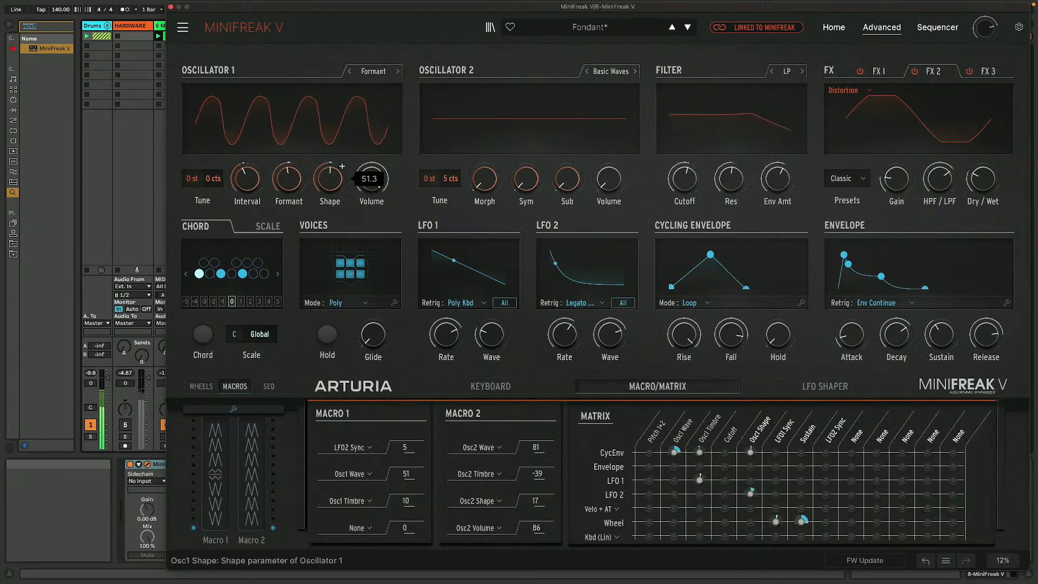
{"action": "left_click", "coordinate": [938, 27]}
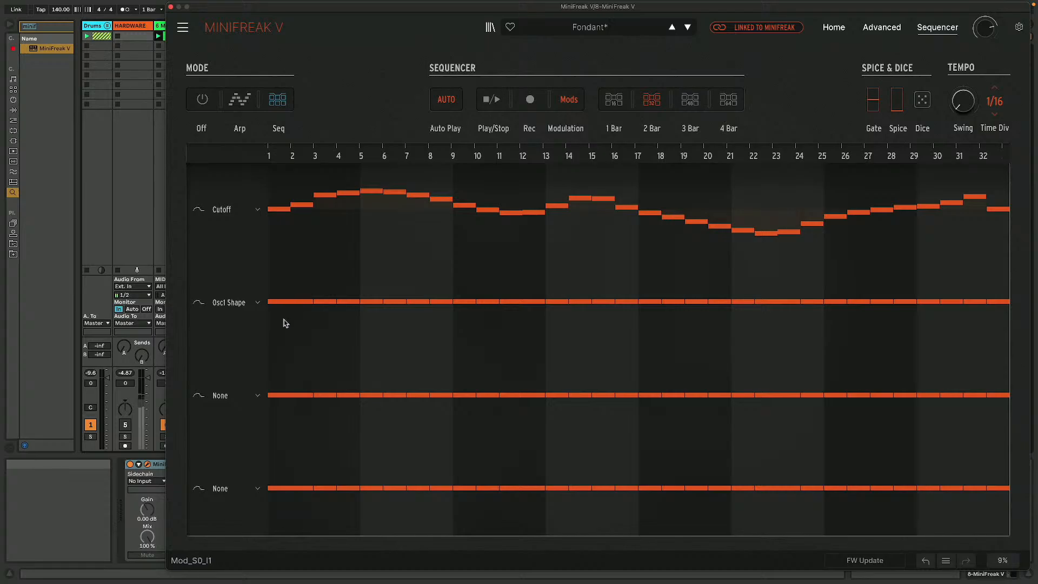
- Draw a rising ramp across the Osc1 Shape lane, start playback, and redraw about the first 19 steps as a flatter line
{"action": "mouse_move", "coordinate": [285, 323]}
{"action": "left_mouse_down"}
{"action": "mouse_move", "coordinate": [277, 332]}
{"action": "mouse_move", "coordinate": [294, 331]}
{"action": "mouse_move", "coordinate": [297, 343]}
{"action": "mouse_move", "coordinate": [416, 337]}
{"action": "mouse_move", "coordinate": [976, 279]}
{"action": "left_mouse_up"}
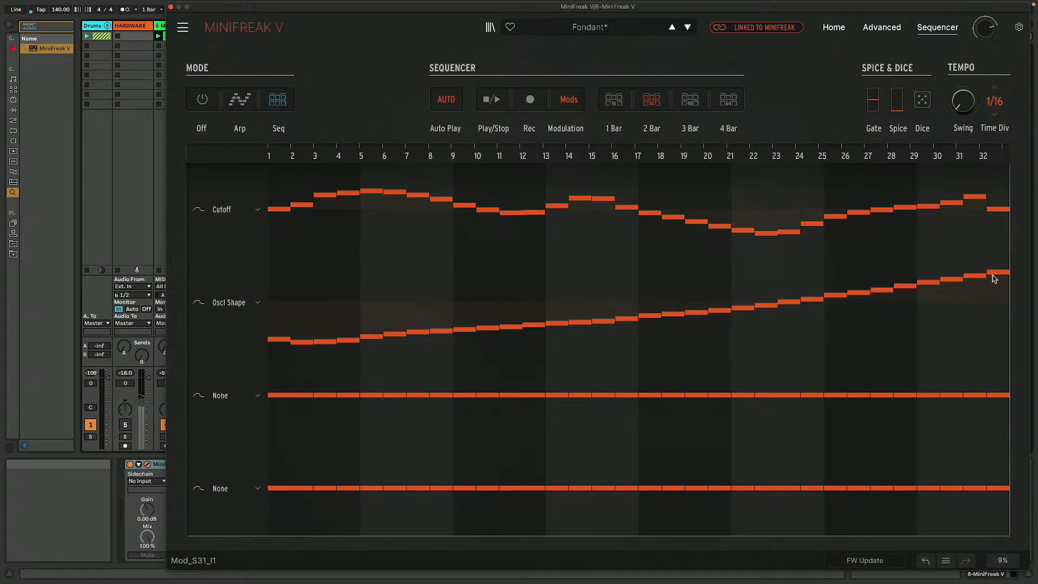
{"action": "key", "text": "space"}
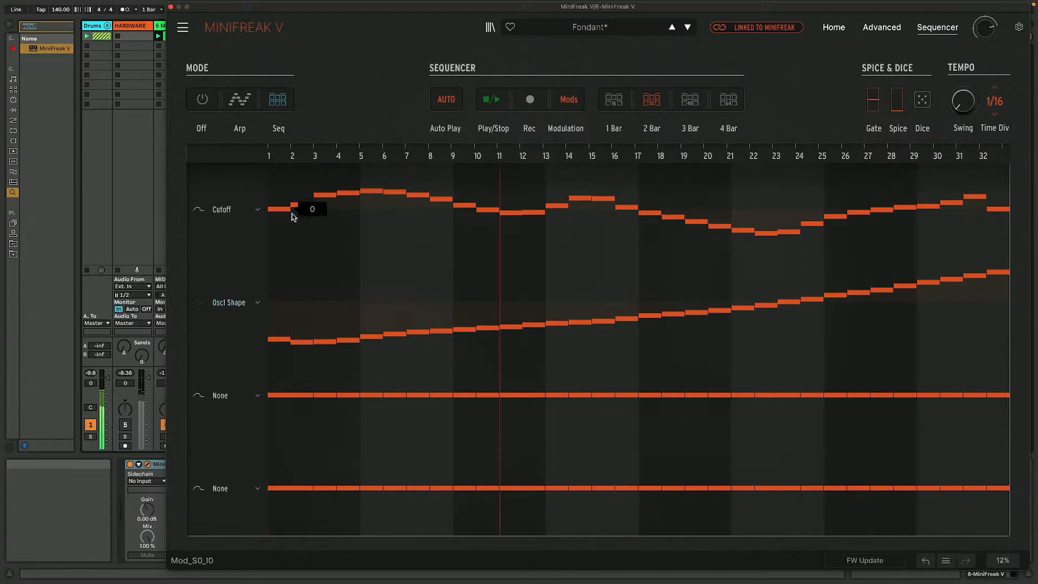
{"action": "left_click_drag", "start_coordinate": [271, 319], "coordinate": [703, 311]}
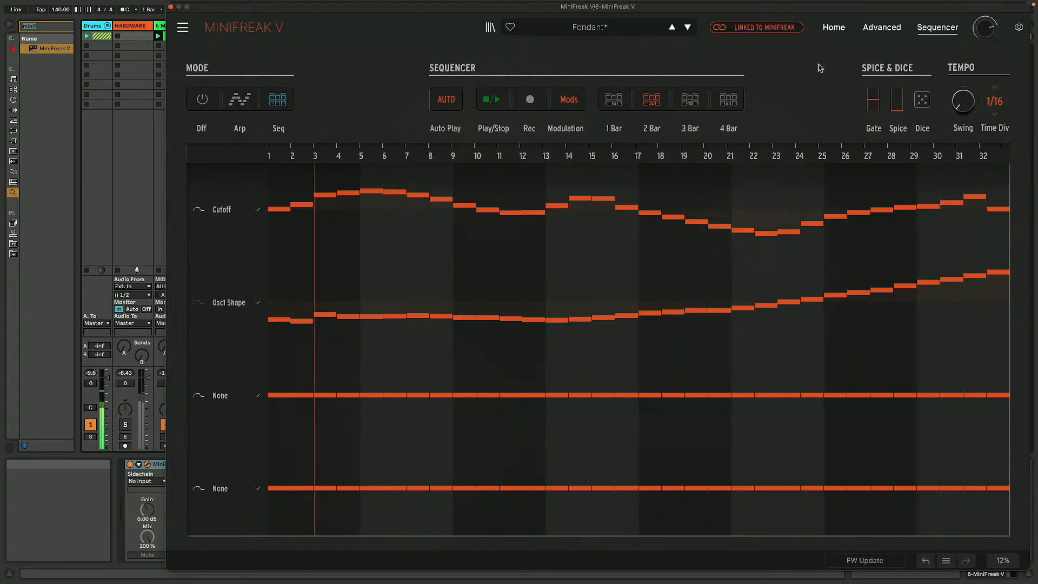
- Compare the synth parameters in the Advanced view with the sequencer's Cutoff and Osc1 Shape modulation lanes
{"action": "left_click", "coordinate": [882, 30]}
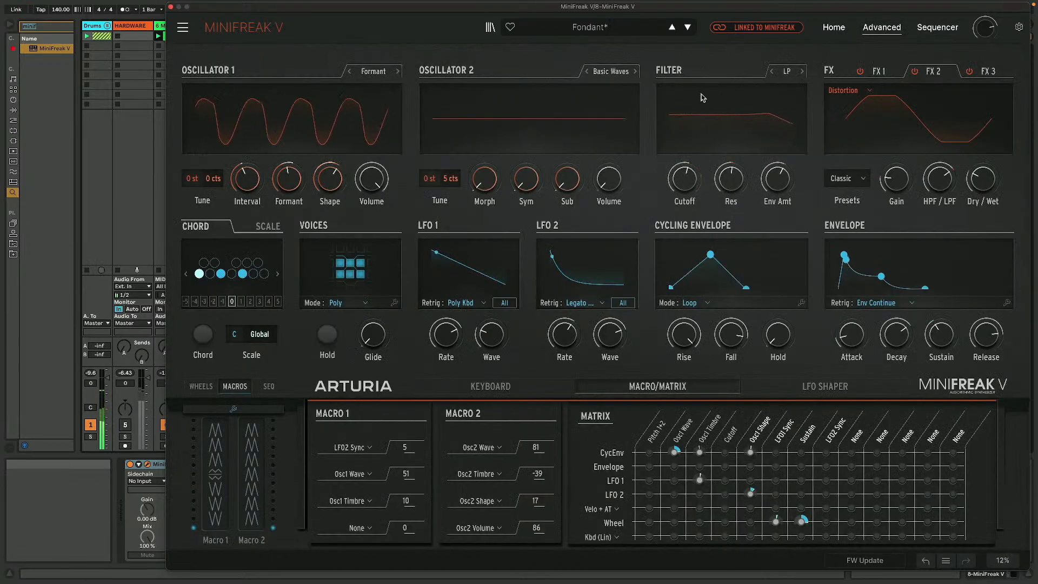
{"action": "left_click", "coordinate": [930, 30]}
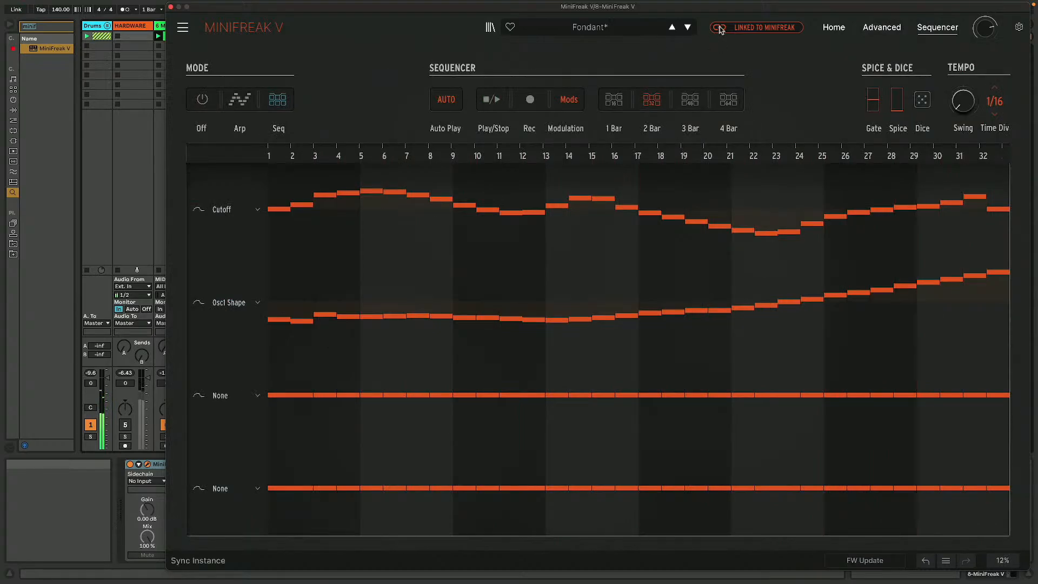
{"action": "left_click", "coordinate": [882, 27]}
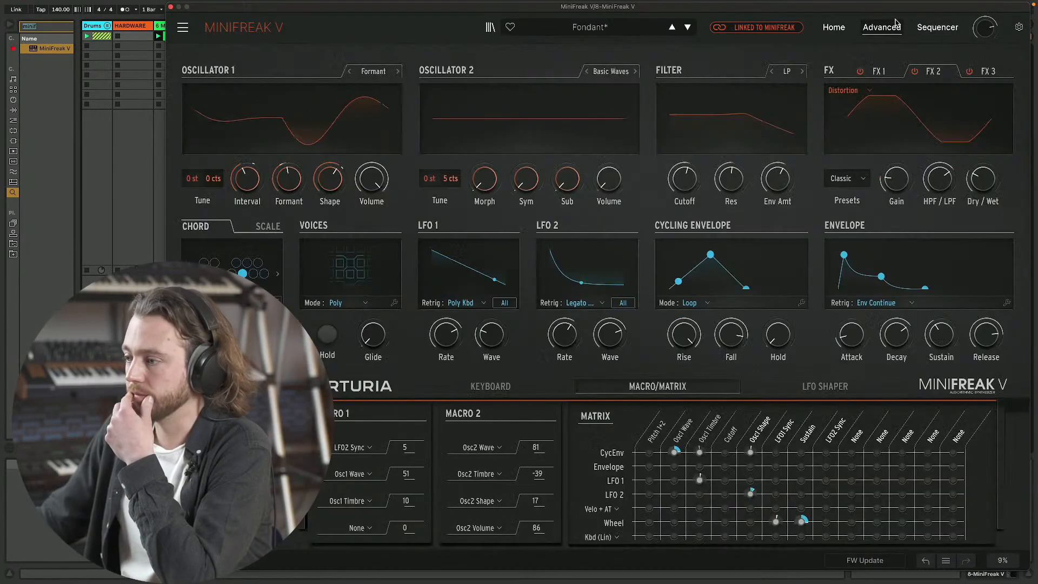
{"action": "left_click", "coordinate": [945, 30]}
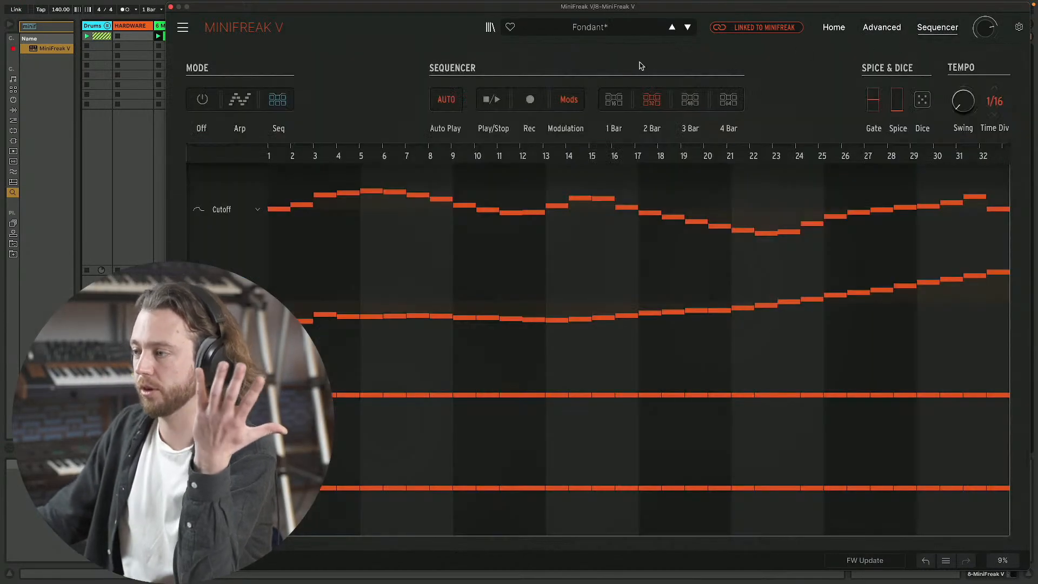
{"action": "left_click", "coordinate": [881, 27]}
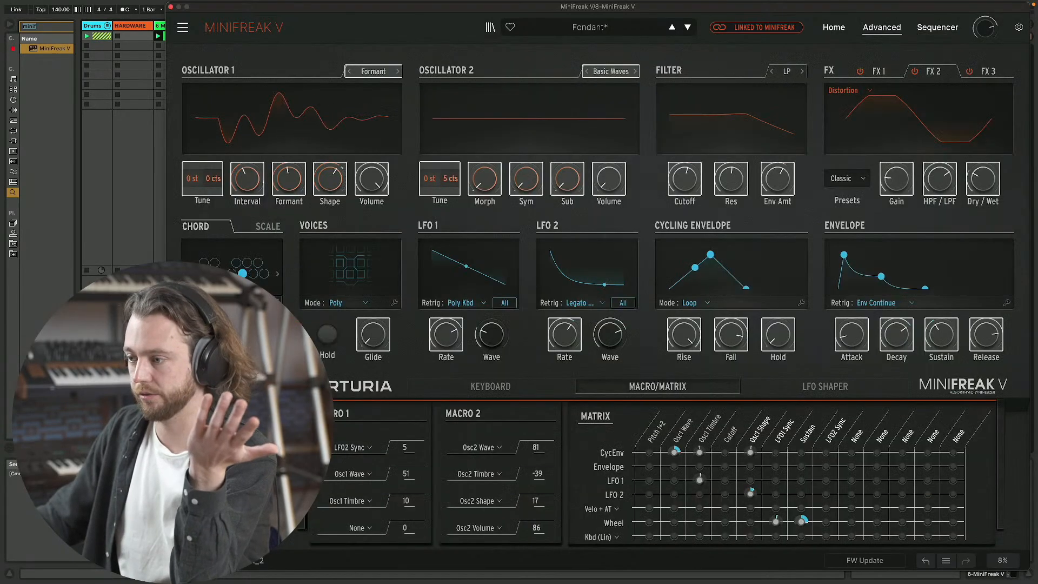
{"action": "left_click", "coordinate": [938, 27]}
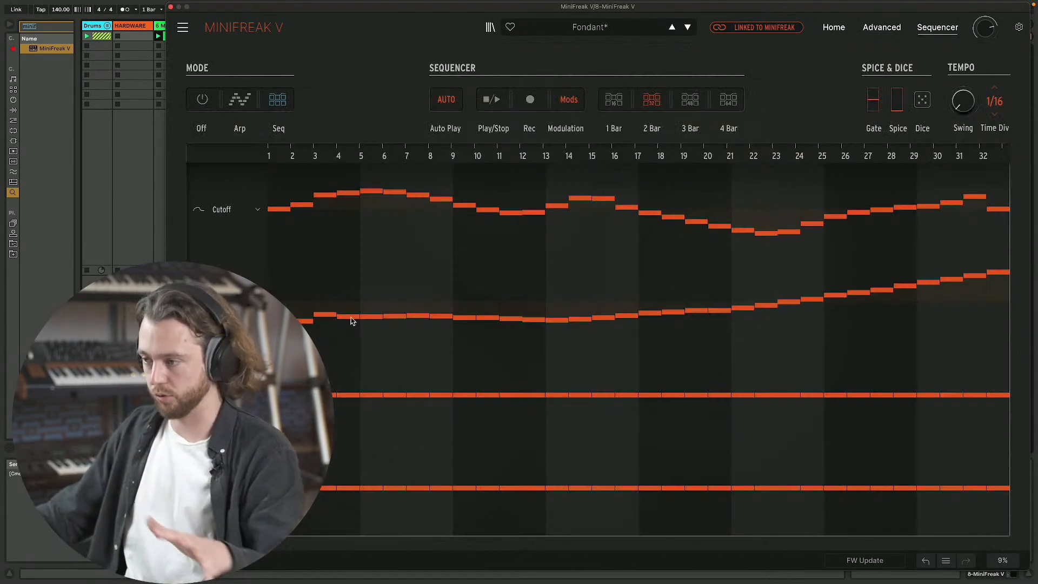
- Return to the sequence's notes and try the 4 Bar length before restoring 2 Bar
{"action": "left_click", "coordinate": [571, 104]}
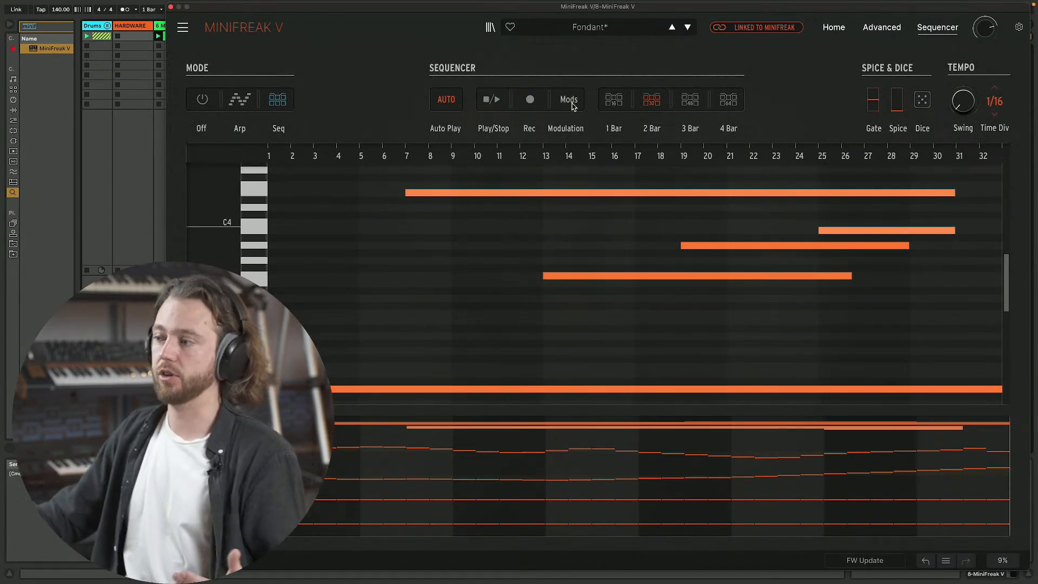
{"action": "left_click", "coordinate": [728, 108]}
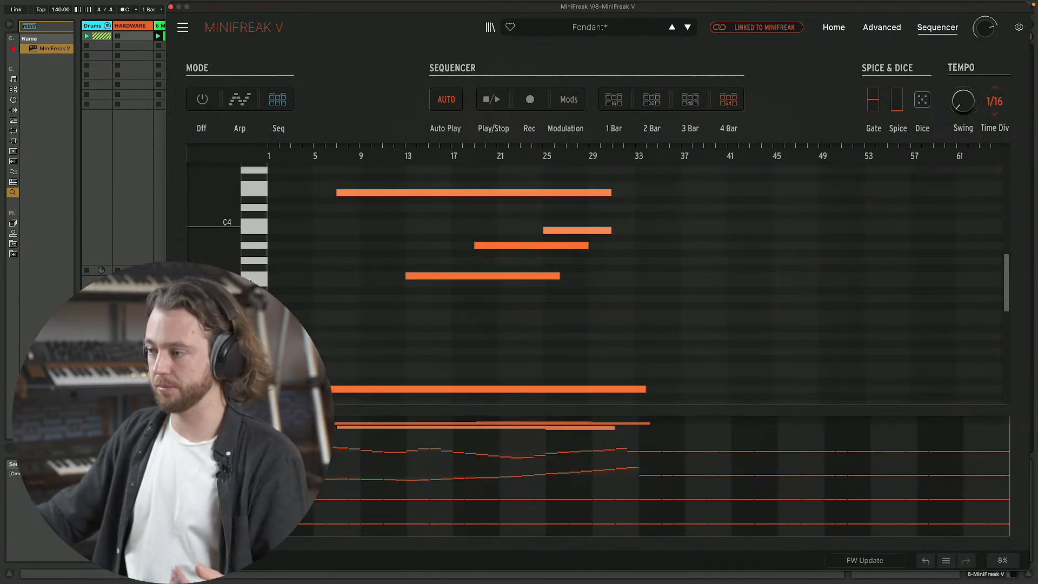
{"action": "left_click", "coordinate": [652, 102]}
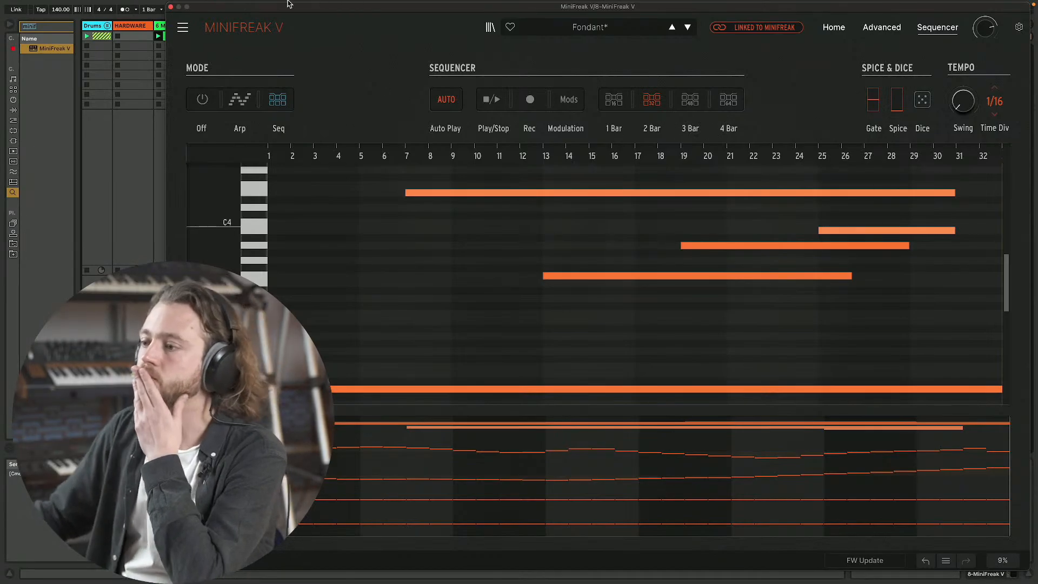
- Load the Liminal Space preset from the liked presets, reposition the plug-in window and close the preset browser
{"action": "left_click", "coordinate": [170, 7]}
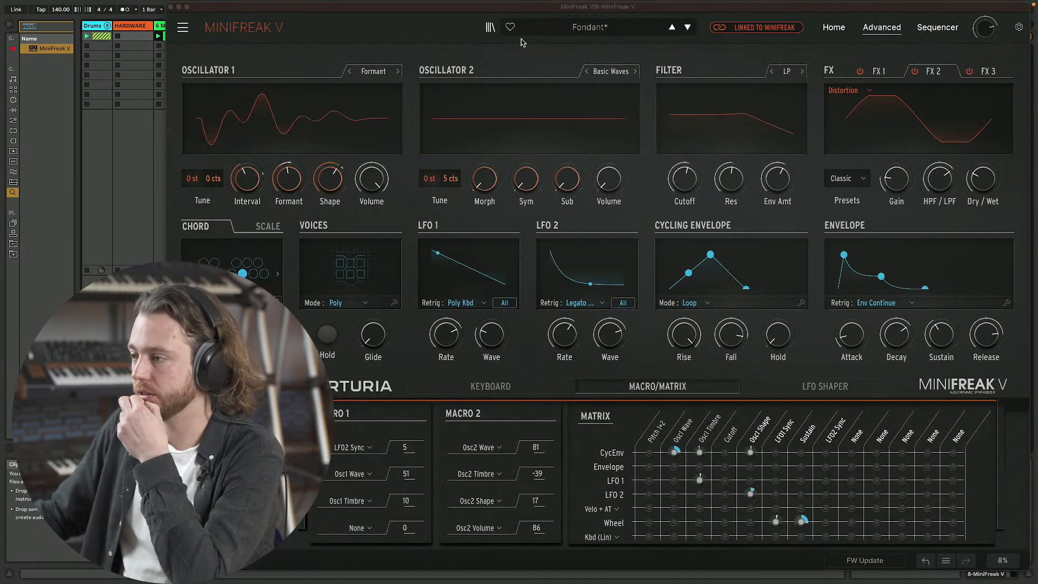
{"action": "left_click", "coordinate": [488, 30]}
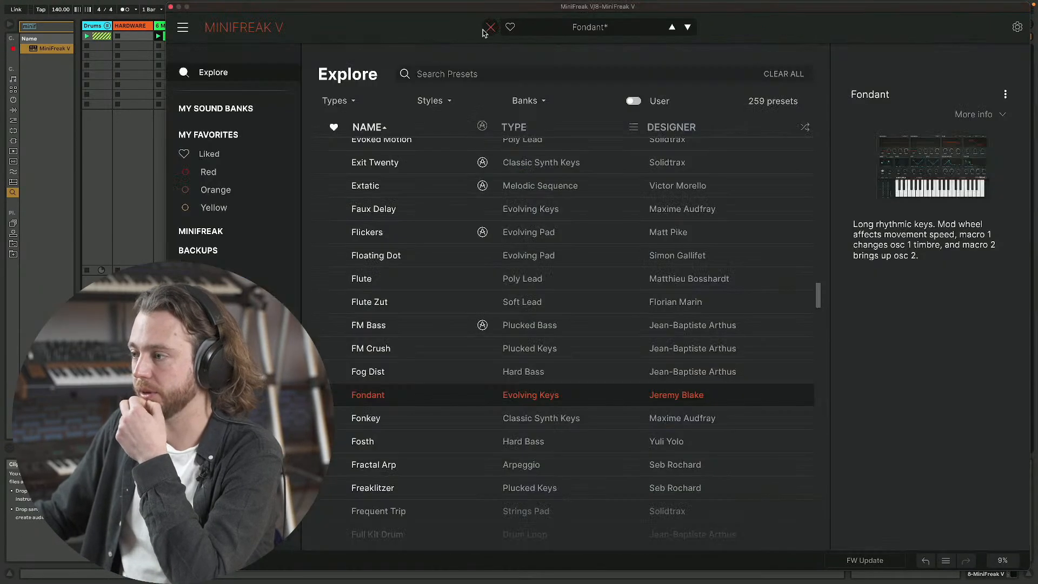
{"action": "scroll", "coordinate": [408, 209], "scroll_direction": "up", "scroll_amount": 4}
{"action": "scroll", "coordinate": [409, 209], "scroll_direction": "up", "scroll_amount": 5}
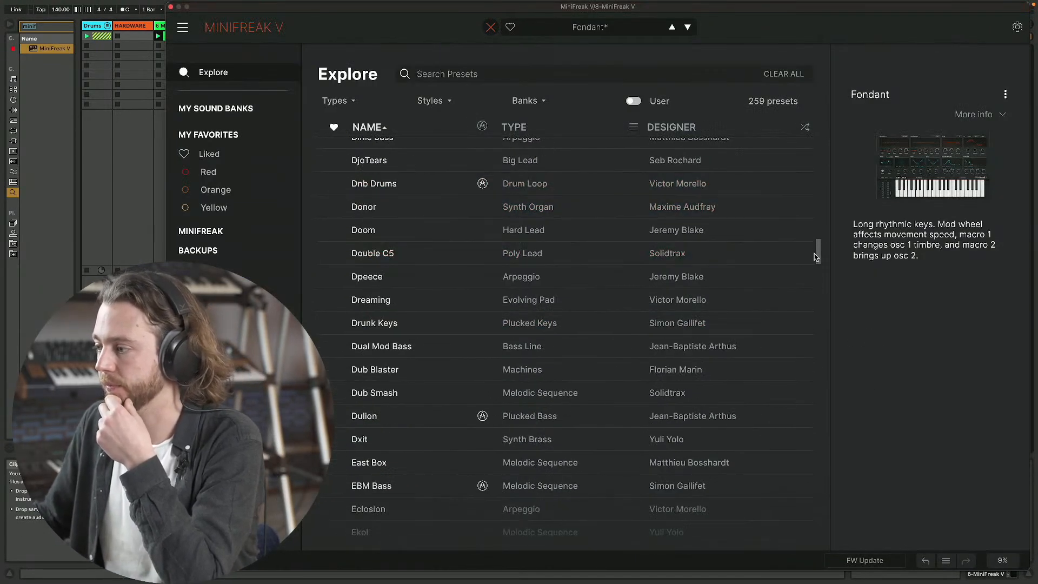
{"action": "scroll", "coordinate": [815, 154], "scroll_direction": "up", "scroll_amount": 10}
{"action": "scroll", "coordinate": [816, 155], "scroll_direction": "up", "scroll_amount": 8}
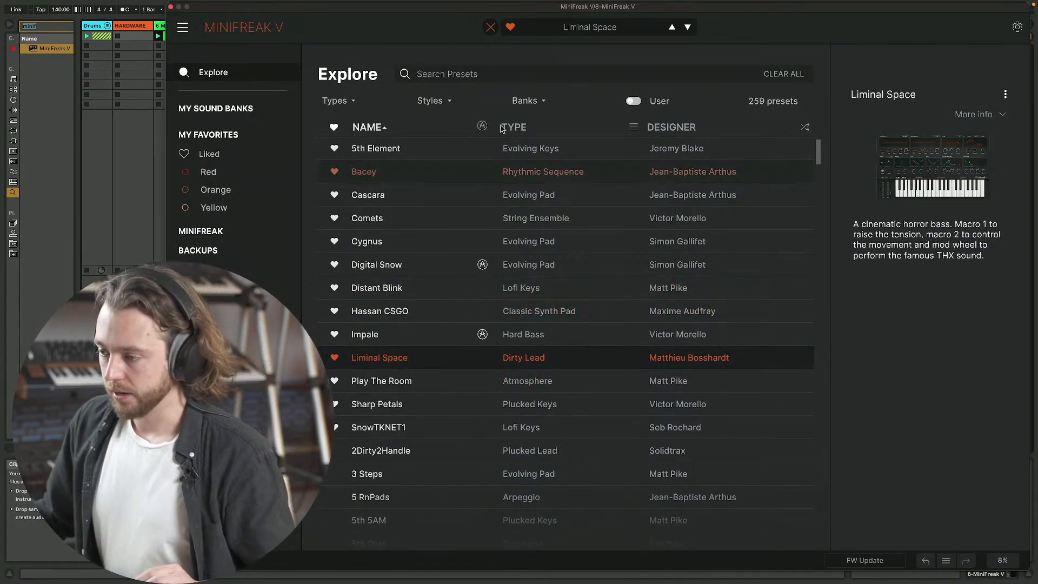
{"action": "left_click_drag", "start_coordinate": [315, 11], "coordinate": [348, 22]}
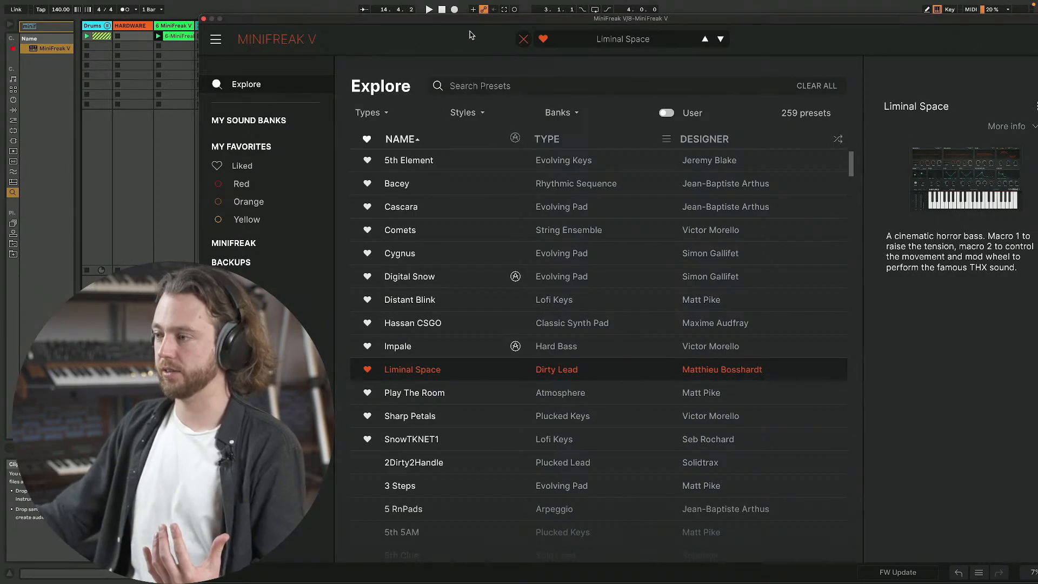
{"action": "left_click", "coordinate": [523, 39]}
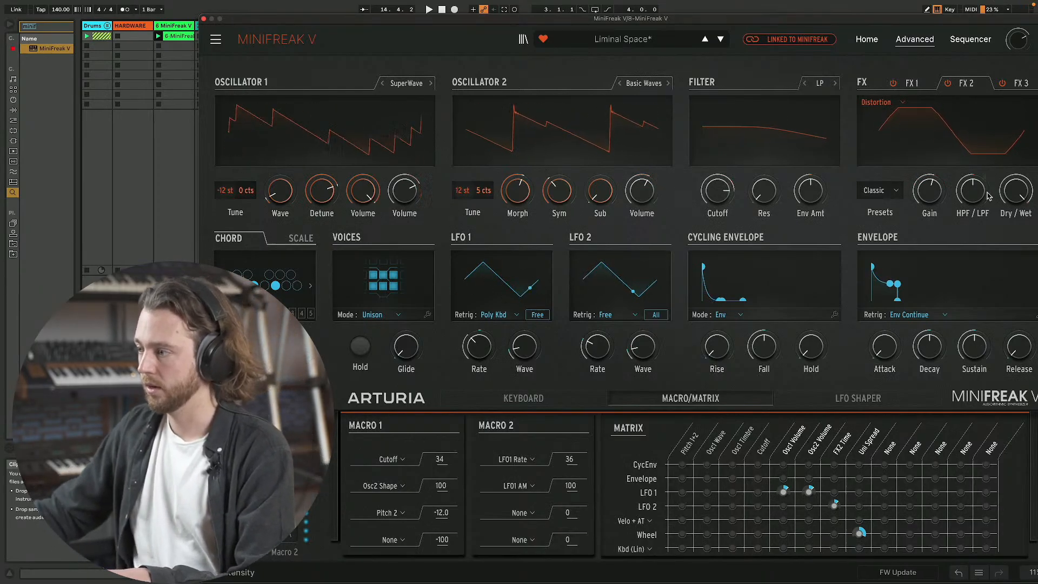
- Lower the FX 2 Distortion's Dry/Wet to 0.0 and raise it again to compare the sound
{"action": "left_click_drag", "start_coordinate": [1015, 203], "coordinate": [1015, 303]}
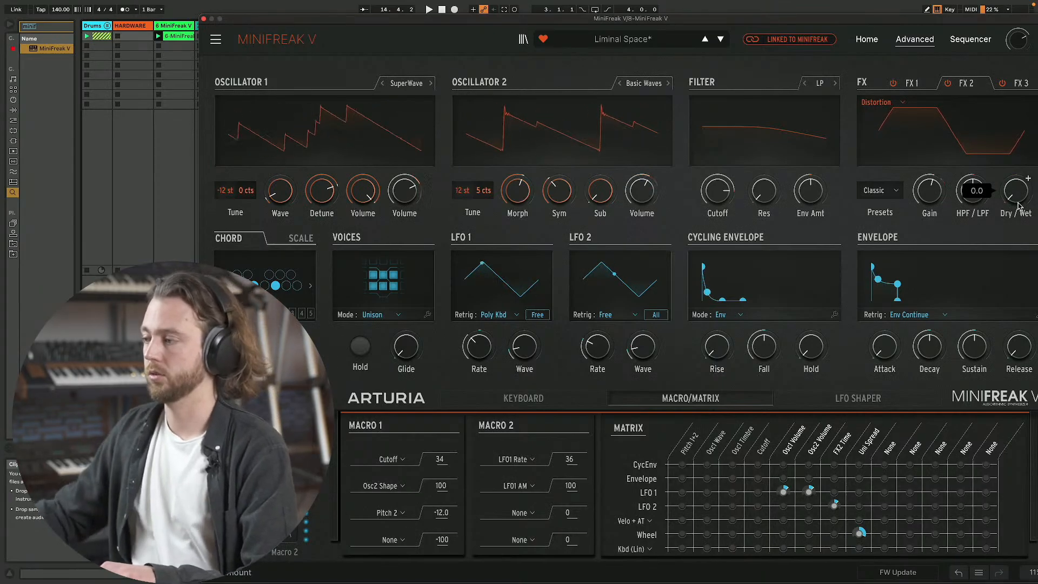
{"action": "left_click_drag", "start_coordinate": [1019, 205], "coordinate": [1018, 163]}
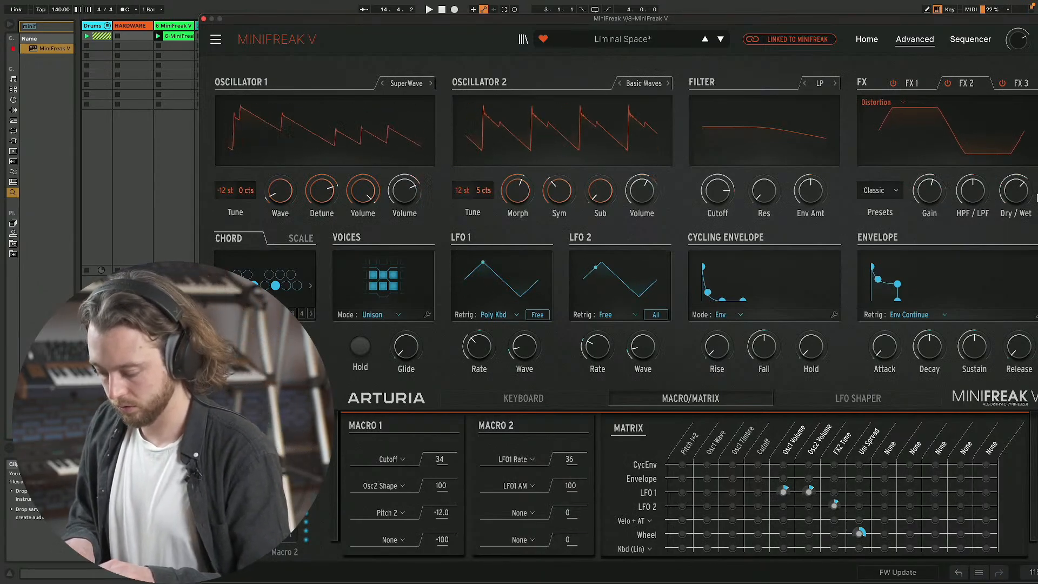
- Raise the filter's Cutoff on Liminal Space and bring it back down below the middle
{"action": "mouse_move", "coordinate": [977, 181]}
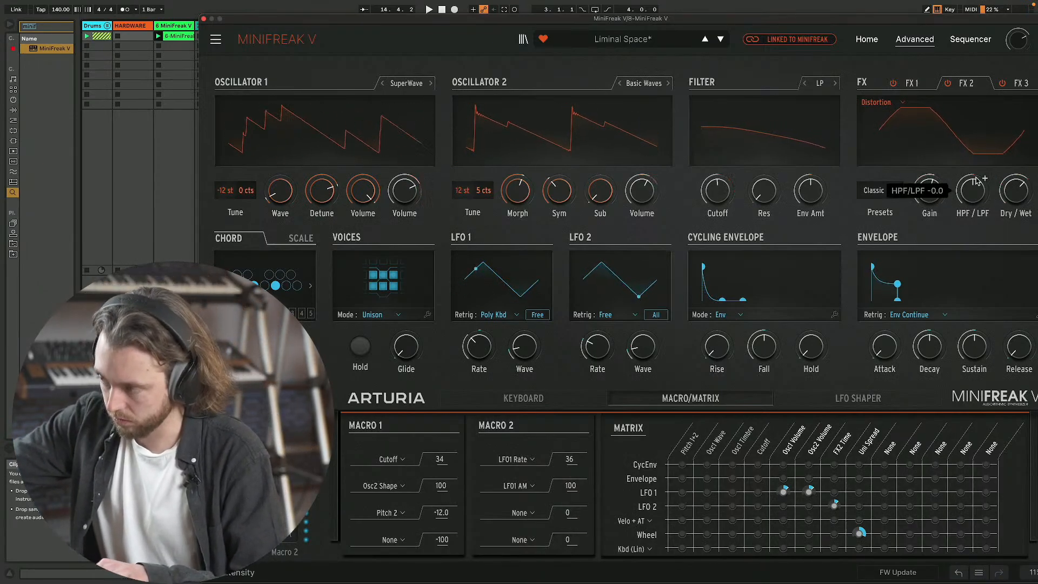
{"action": "mouse_move", "coordinate": [711, 200]}
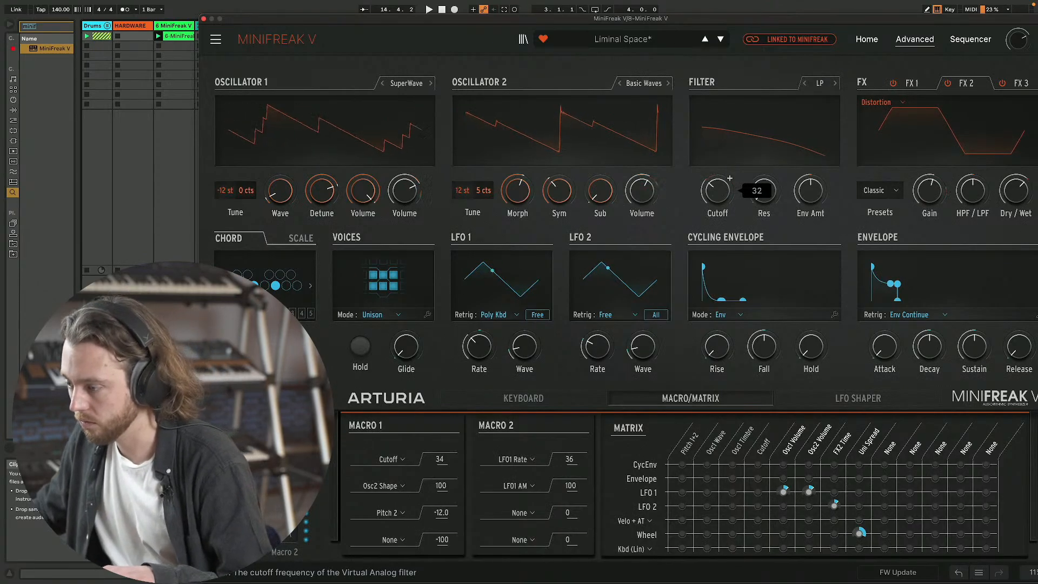
{"action": "left_click_drag", "start_coordinate": [711, 200], "coordinate": [711, 152]}
{"action": "left_click_drag", "start_coordinate": [713, 202], "coordinate": [712, 226]}
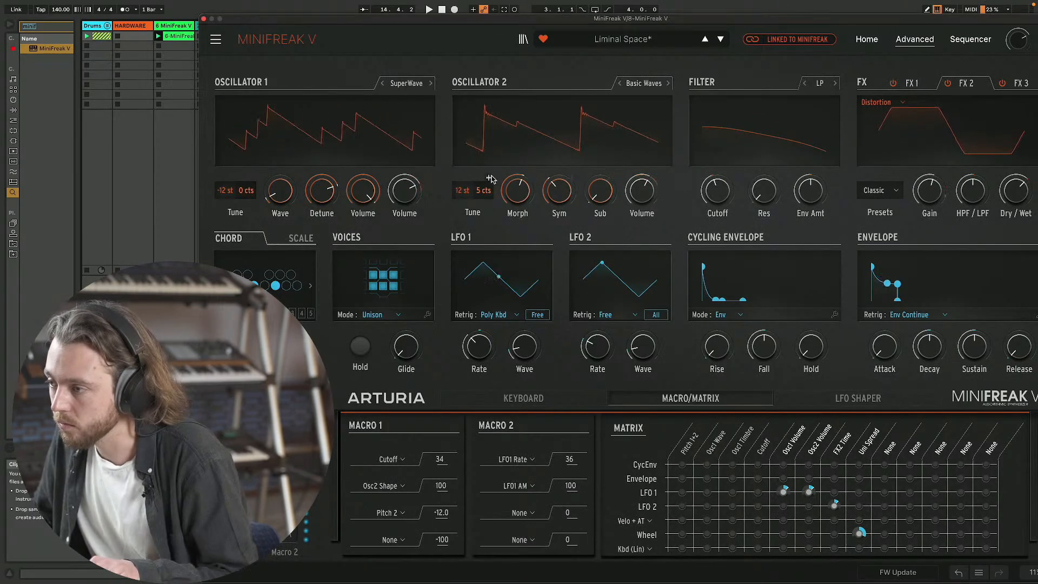
- Lower the FX 2 Distortion's Gain and adjust the filter's Env Amt and Cutoff on Liminal Space
{"action": "left_click_drag", "start_coordinate": [920, 201], "coordinate": [921, 217]}
{"action": "left_click_drag", "start_coordinate": [811, 201], "coordinate": [764, 222]}
{"action": "left_click_drag", "start_coordinate": [718, 192], "coordinate": [718, 204]}
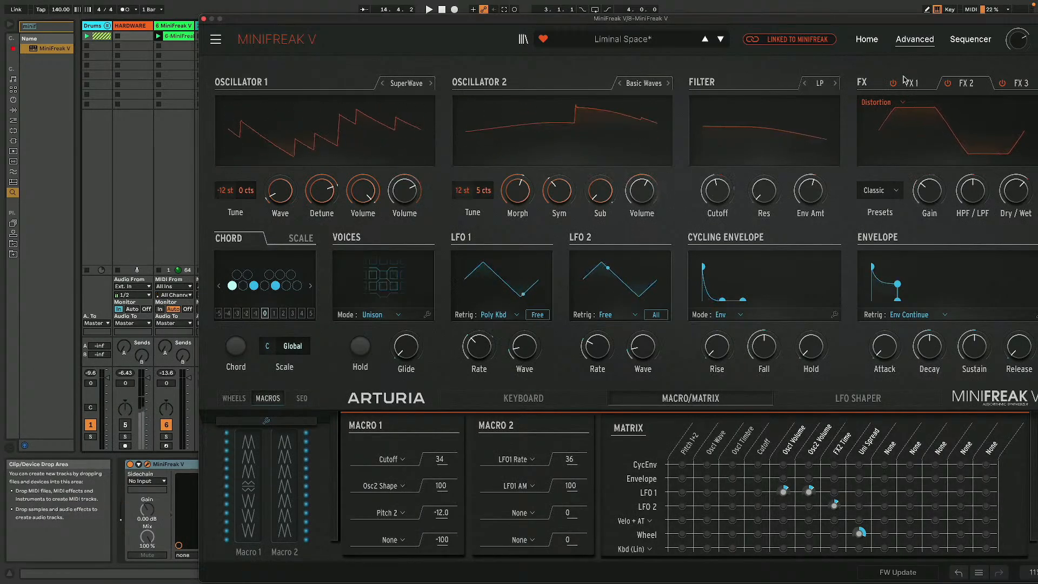
- Load the Play The Room preset from the preset browser and close the browser
{"action": "left_click", "coordinate": [523, 39]}
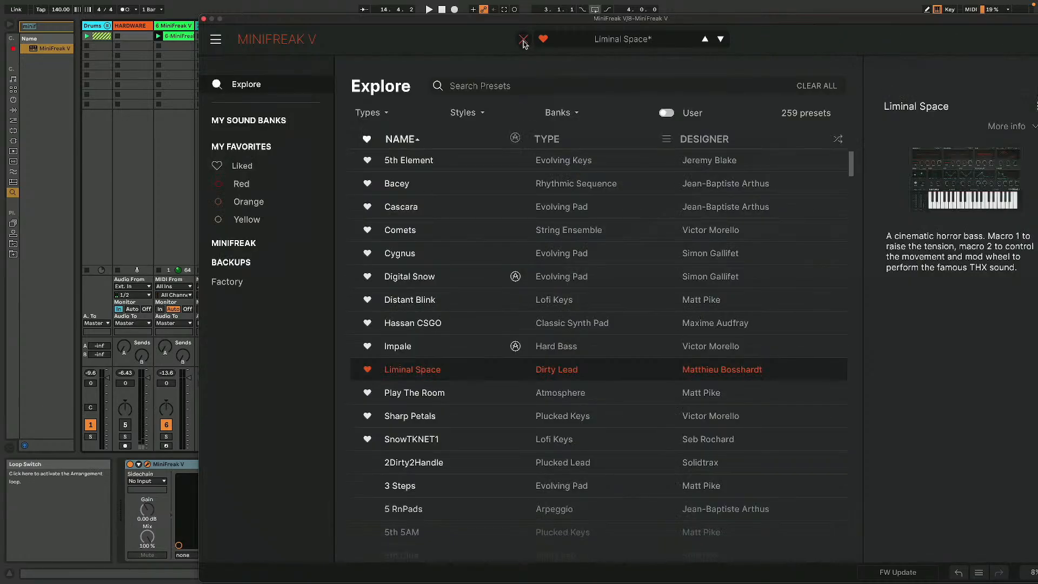
{"action": "left_click", "coordinate": [448, 401]}
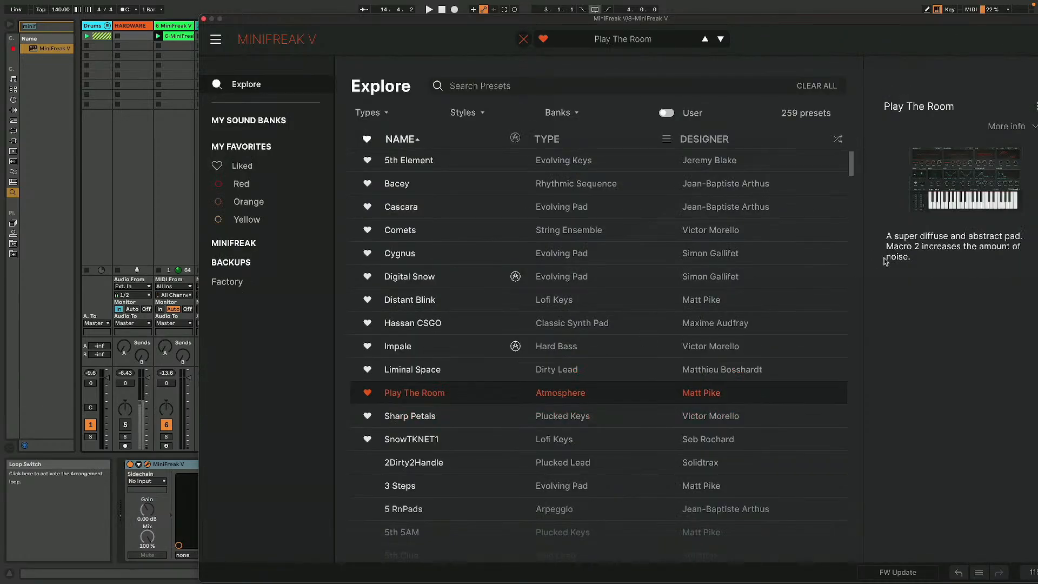
{"action": "left_click", "coordinate": [523, 40]}
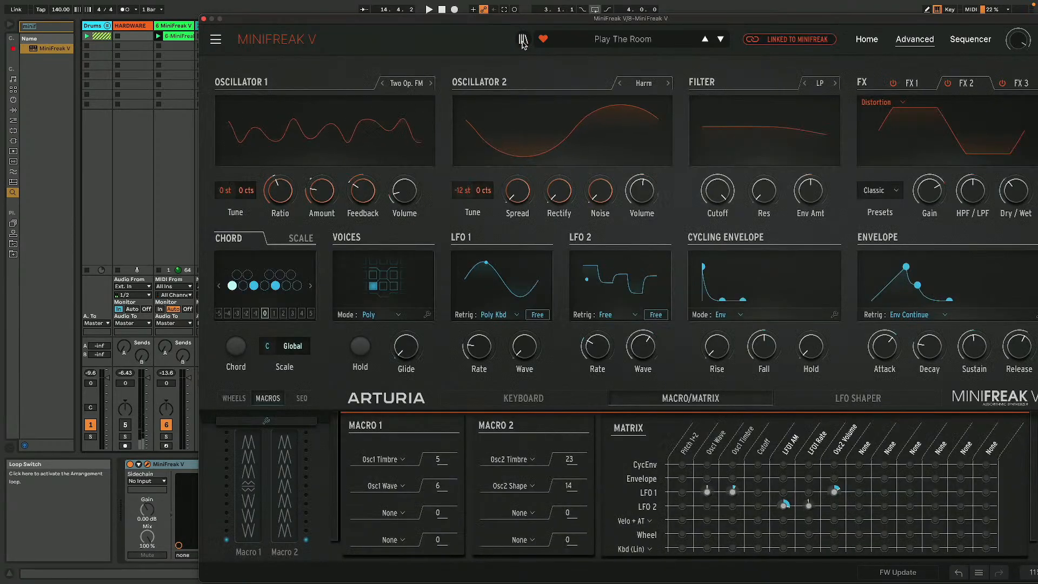
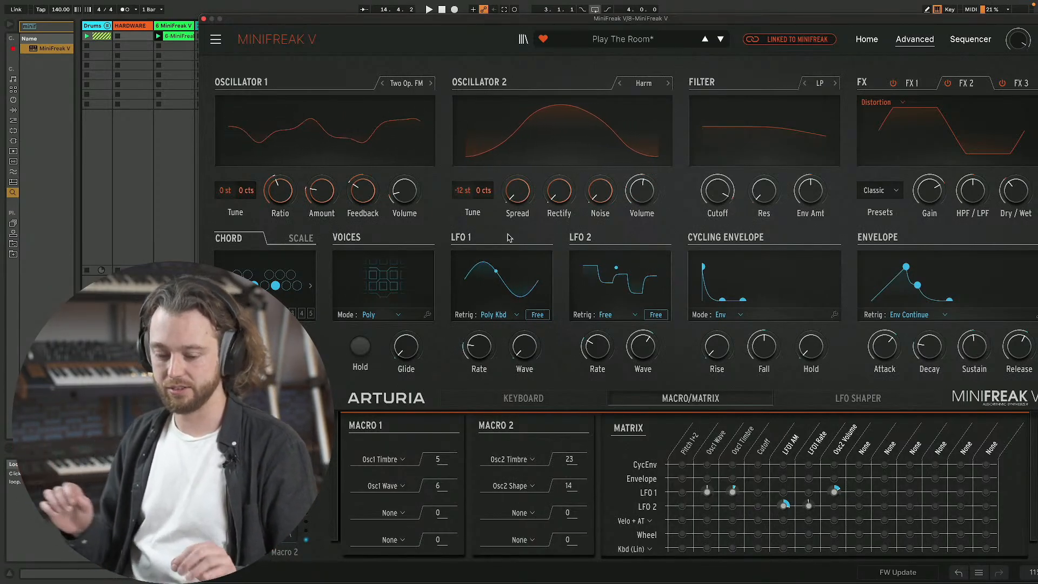
- Load the Sharp Petals preset, close the preset browser and reposition the plug-in window so all three FX slots fit on screen
{"action": "left_click", "coordinate": [523, 40]}
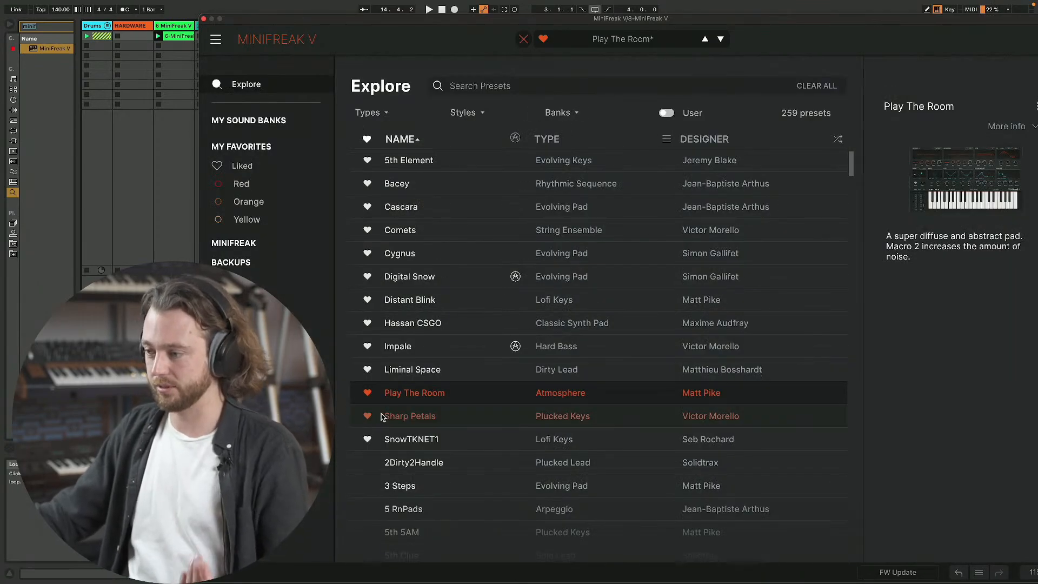
{"action": "left_click", "coordinate": [434, 417]}
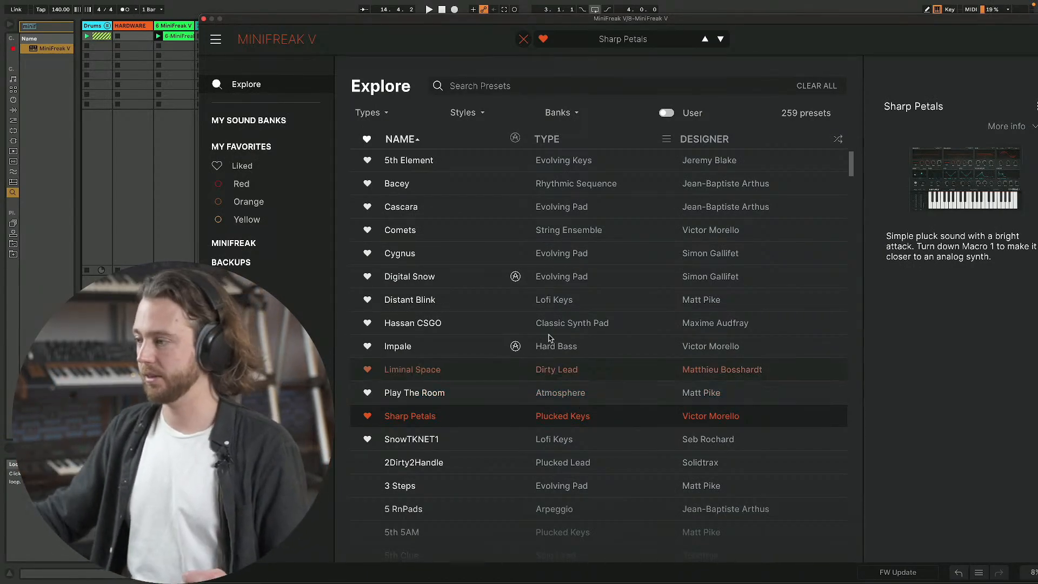
{"action": "left_click", "coordinate": [522, 43]}
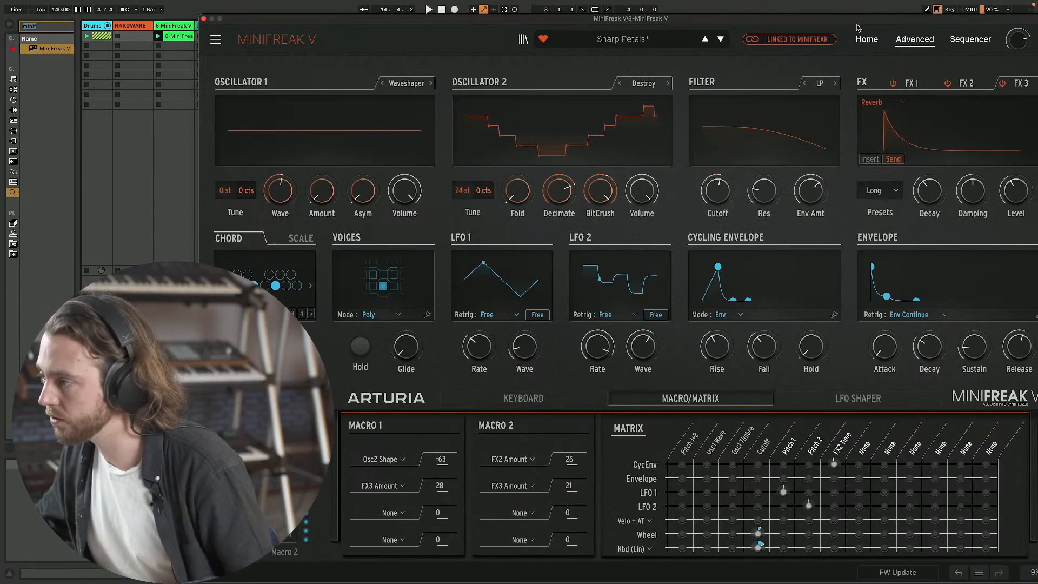
{"action": "left_click_drag", "start_coordinate": [851, 18], "coordinate": [824, 6]}
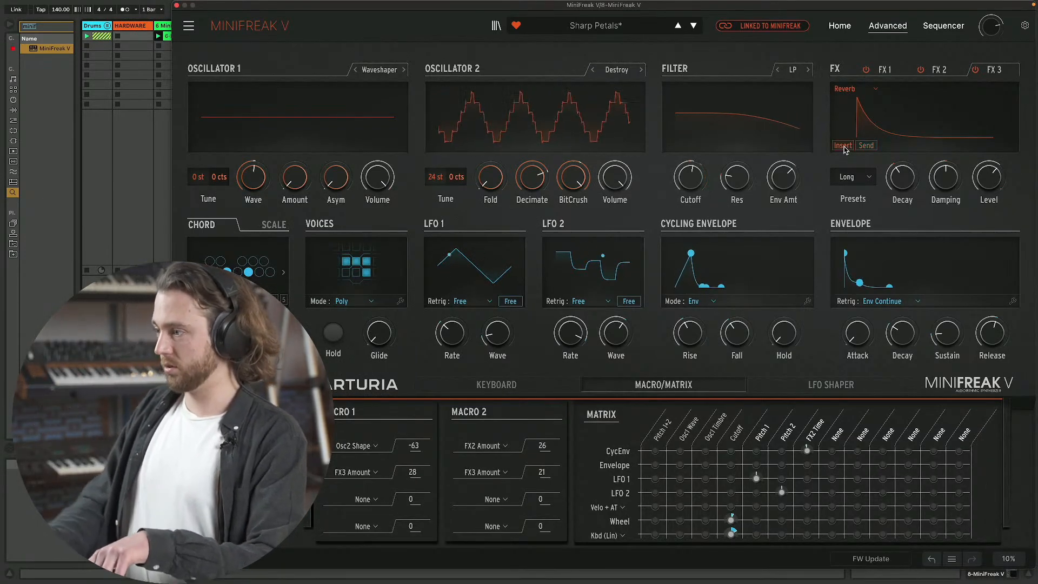
- Set the FX 2 Delay to Insert routing and lower the FX 3 Reverb's Level well below the middle
{"action": "left_click", "coordinate": [934, 73]}
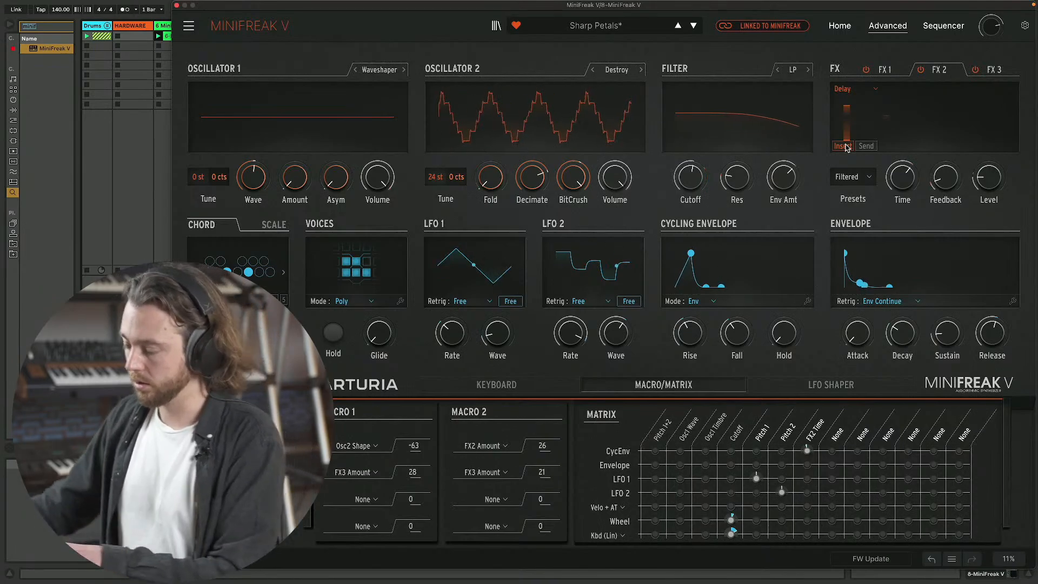
{"action": "left_click", "coordinate": [994, 70]}
{"action": "left_click_drag", "start_coordinate": [989, 177], "coordinate": [978, 192]}
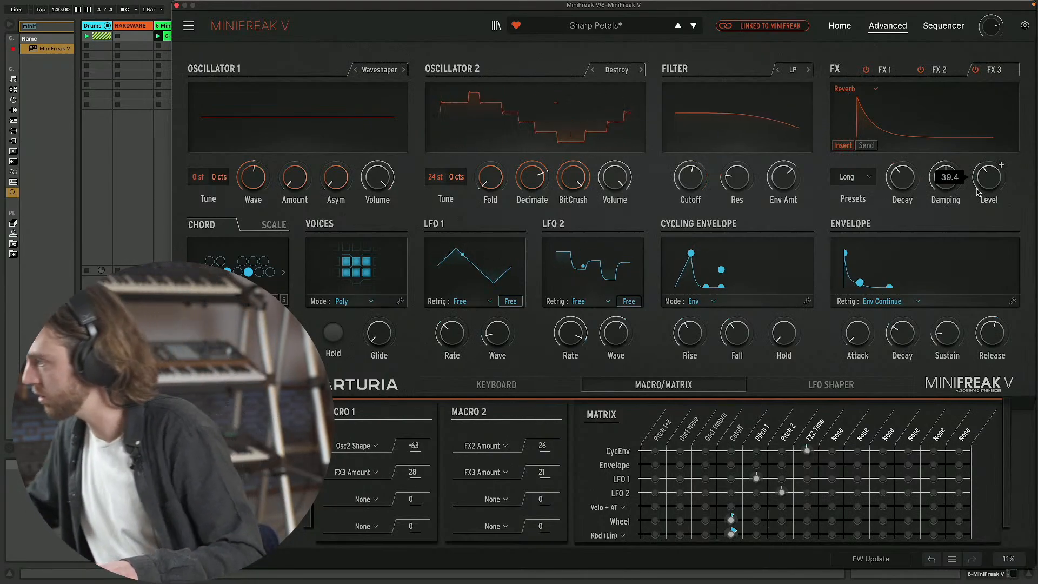
{"action": "left_click_drag", "start_coordinate": [977, 192], "coordinate": [978, 216]}
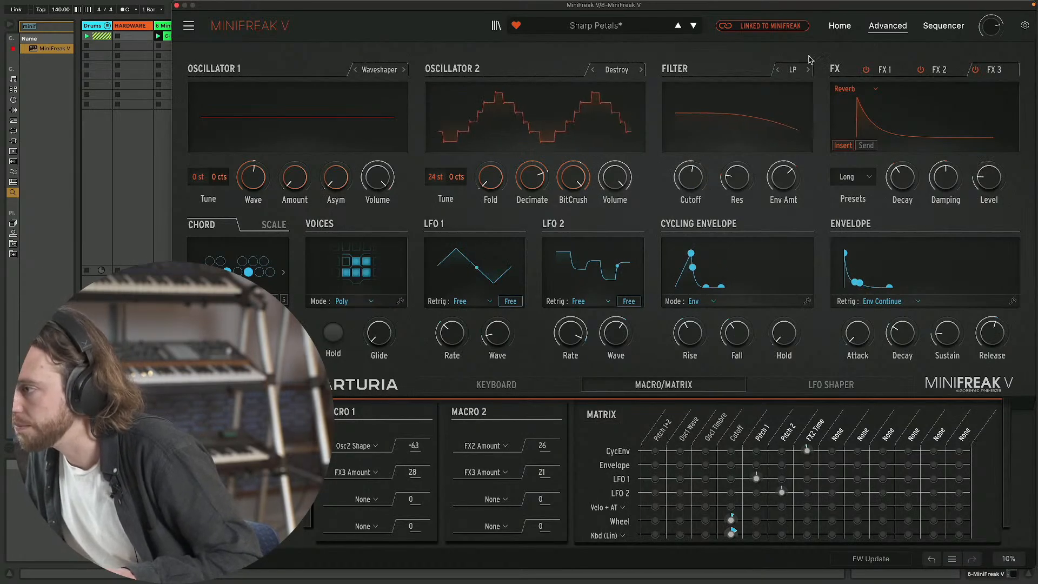
- Load the SnowTKNET1 preset from the preset browser and return to the synth's Advanced view
{"action": "left_click", "coordinate": [496, 26]}
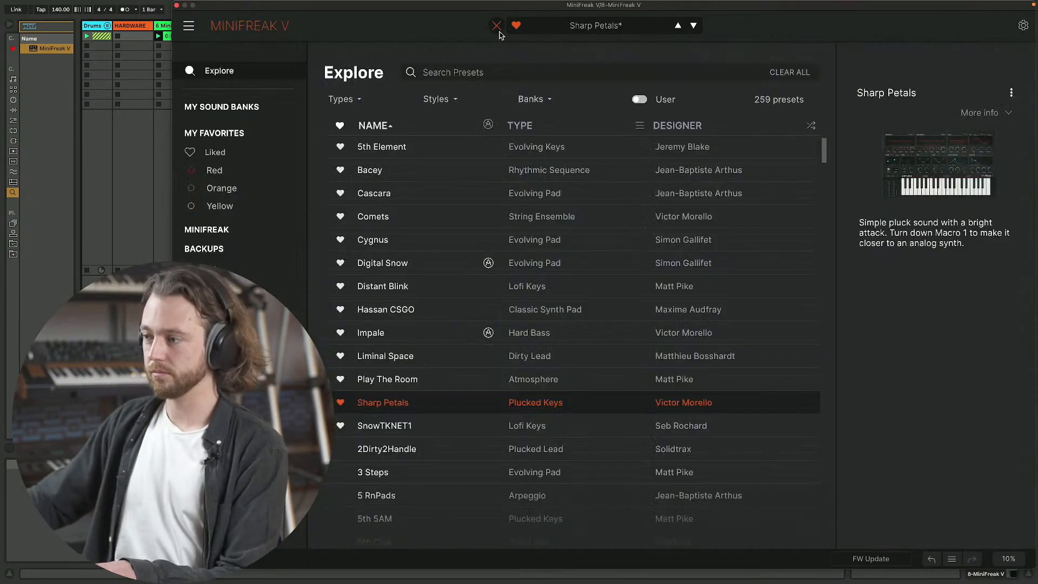
{"action": "key", "text": "Down"}
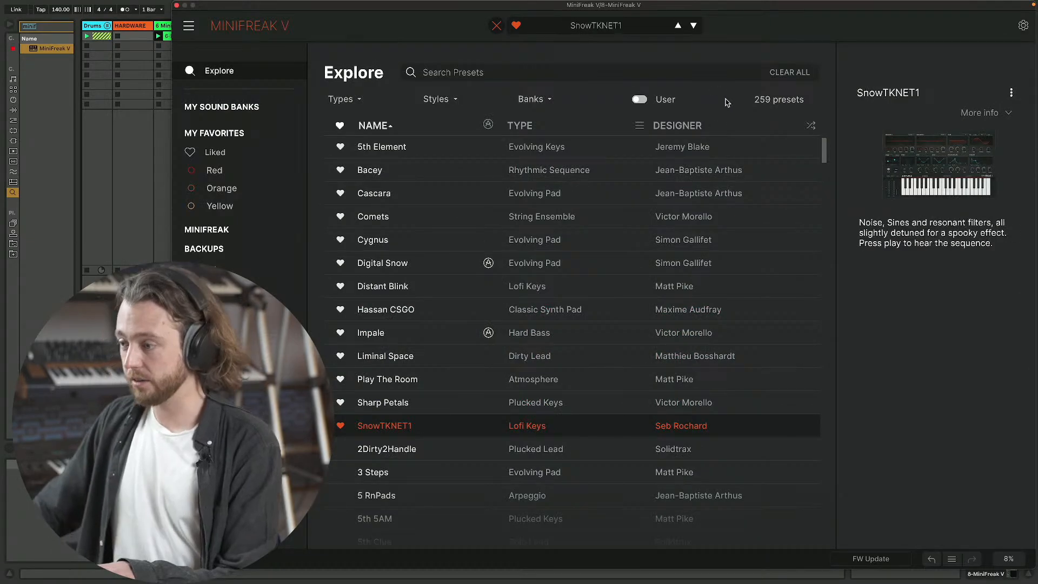
{"action": "left_click", "coordinate": [496, 25]}
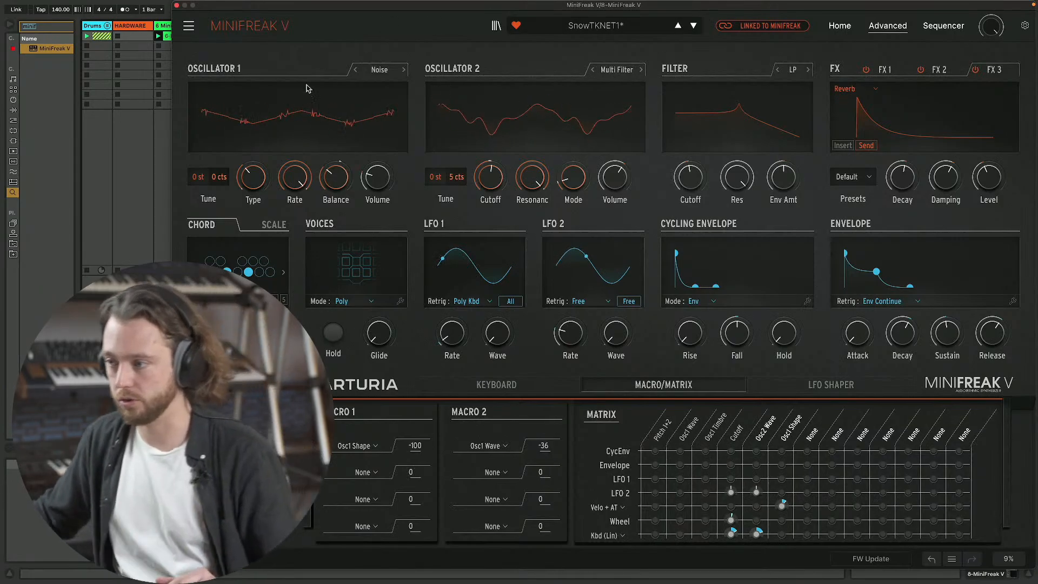
- Drop the filter's Res and Oscillator 2's Resonance to 0, and raise both back to 100 to compare the sound
{"action": "mouse_move", "coordinate": [299, 131]}
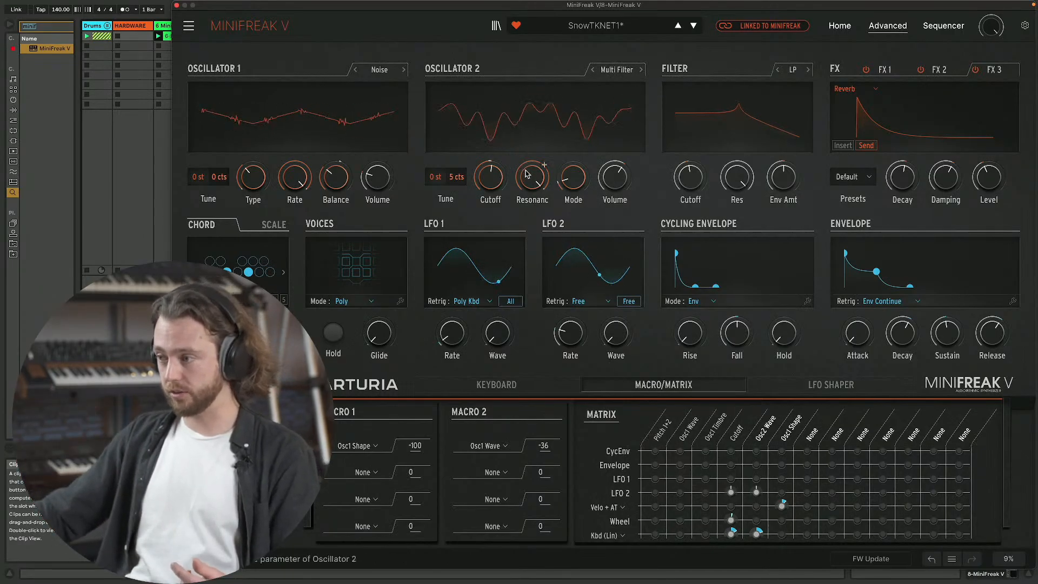
{"action": "double_click", "coordinate": [737, 177]}
{"action": "double_click", "coordinate": [533, 180]}
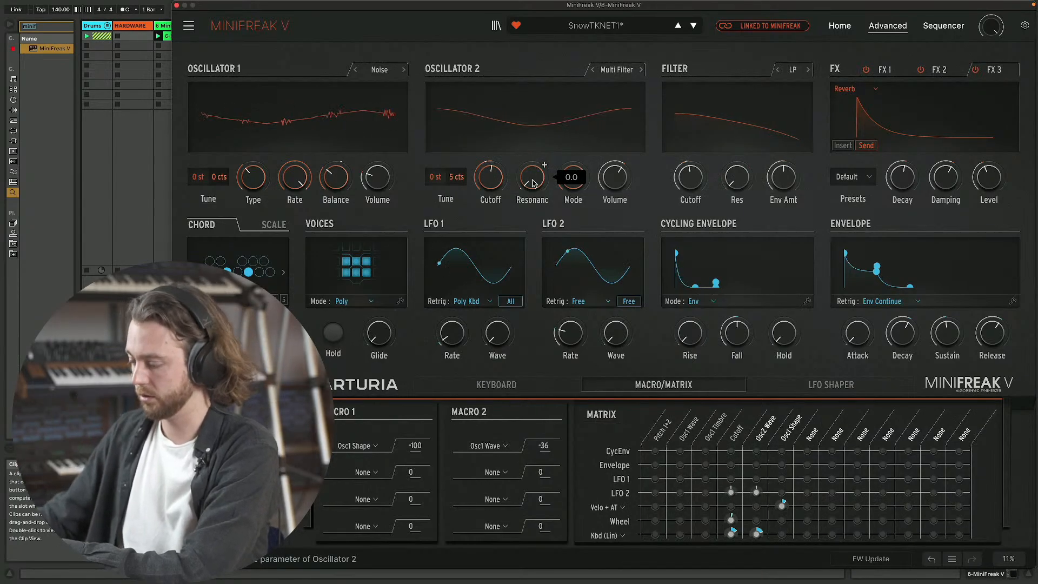
{"action": "left_click_drag", "start_coordinate": [534, 181], "coordinate": [534, 76]}
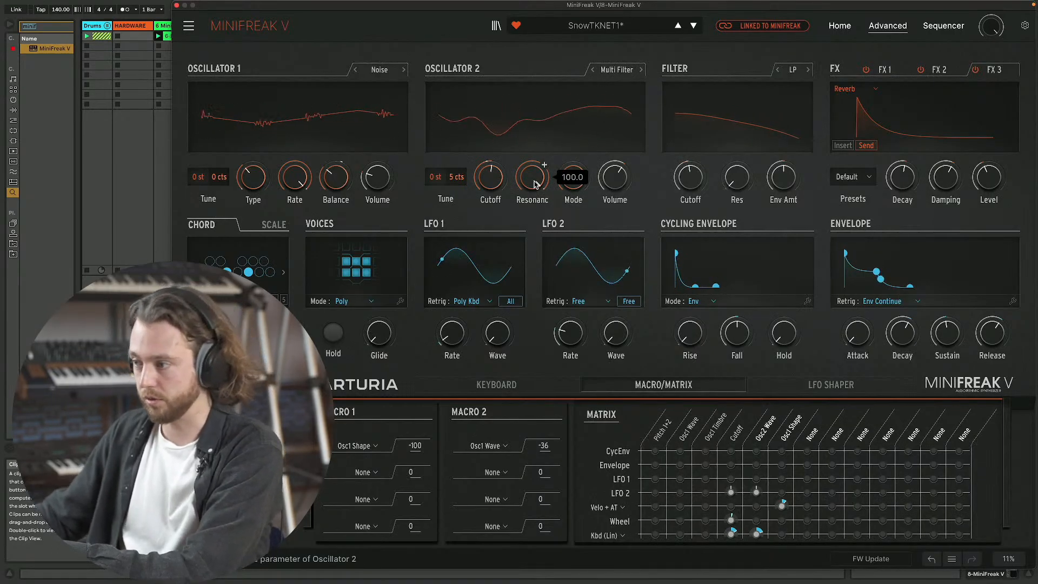
{"action": "left_click_drag", "start_coordinate": [743, 182], "coordinate": [743, 108]}
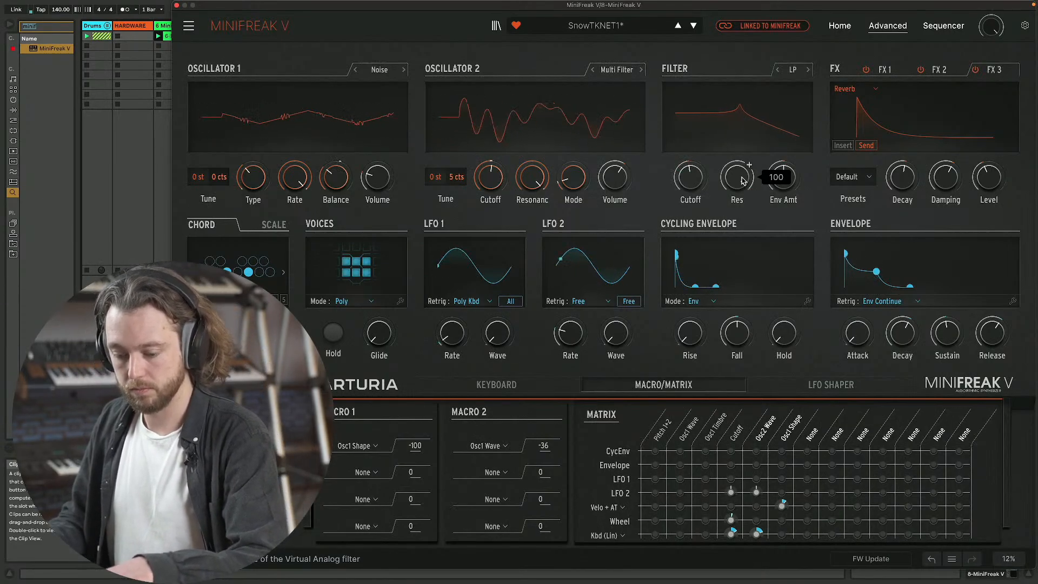
- Close the plug-in window and move the track selection to 6 MiniFreak V and back to 8 MiniFreak V
{"action": "left_click", "coordinate": [177, 6]}
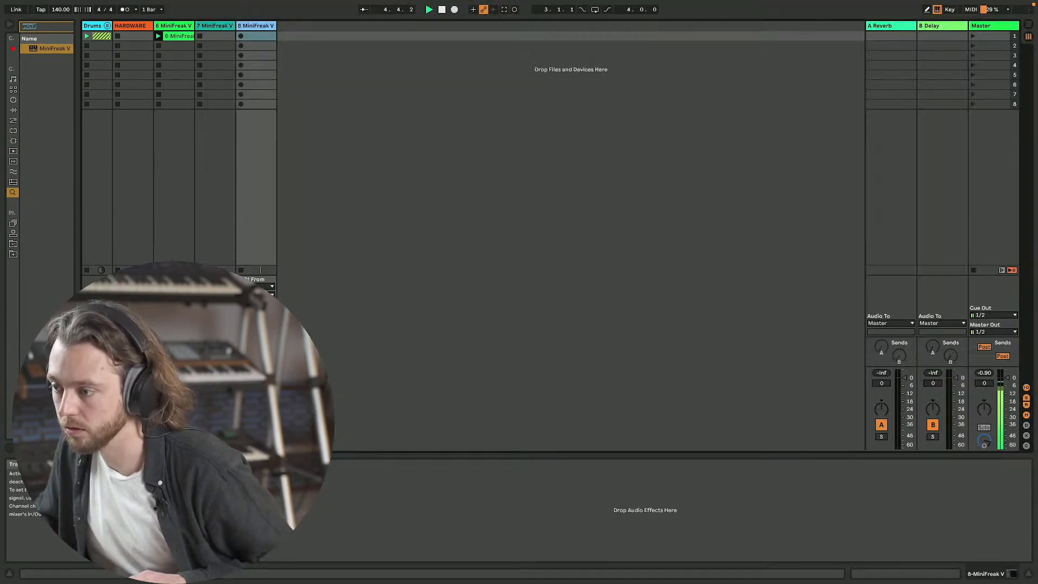
{"action": "left_click", "coordinate": [179, 26]}
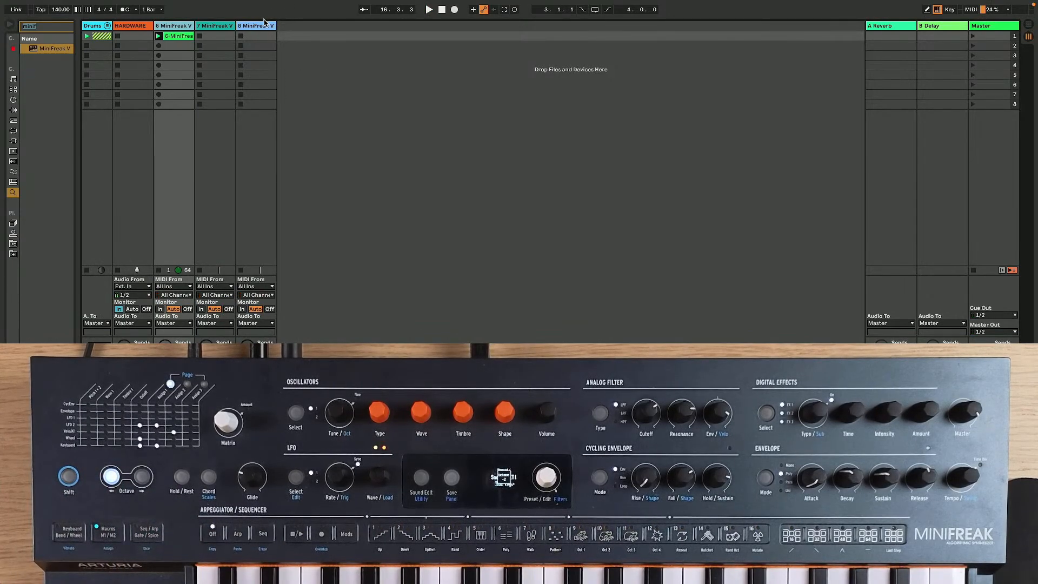
{"action": "left_click", "coordinate": [257, 36]}
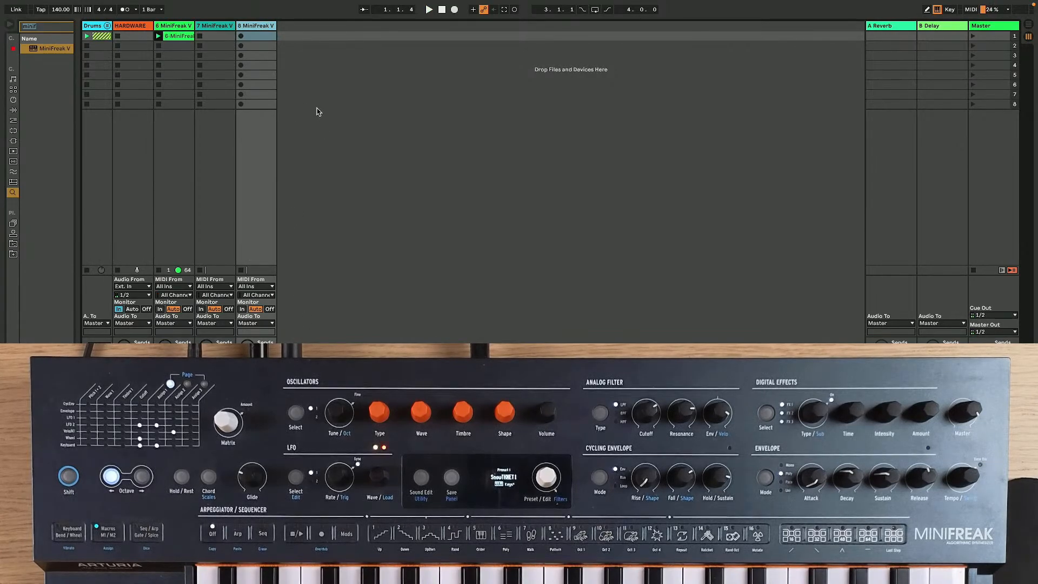
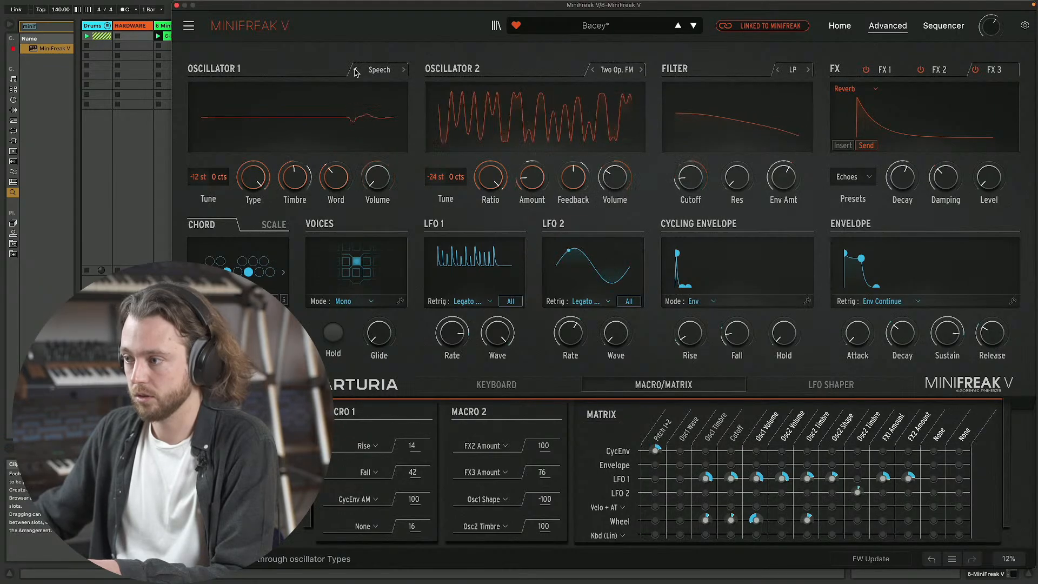
- On the Bacey preset, switch Oscillator 1 to Formant and step Oscillator 2 through VAnalog and KarplusStr to Harmo
{"action": "double_click", "coordinate": [355, 70]}
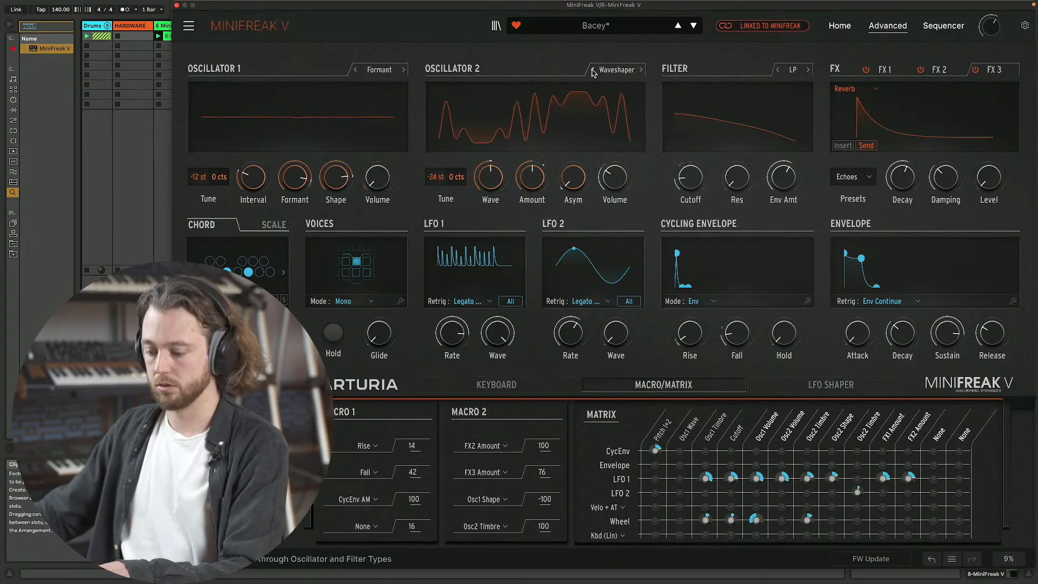
{"action": "left_click", "coordinate": [593, 70]}
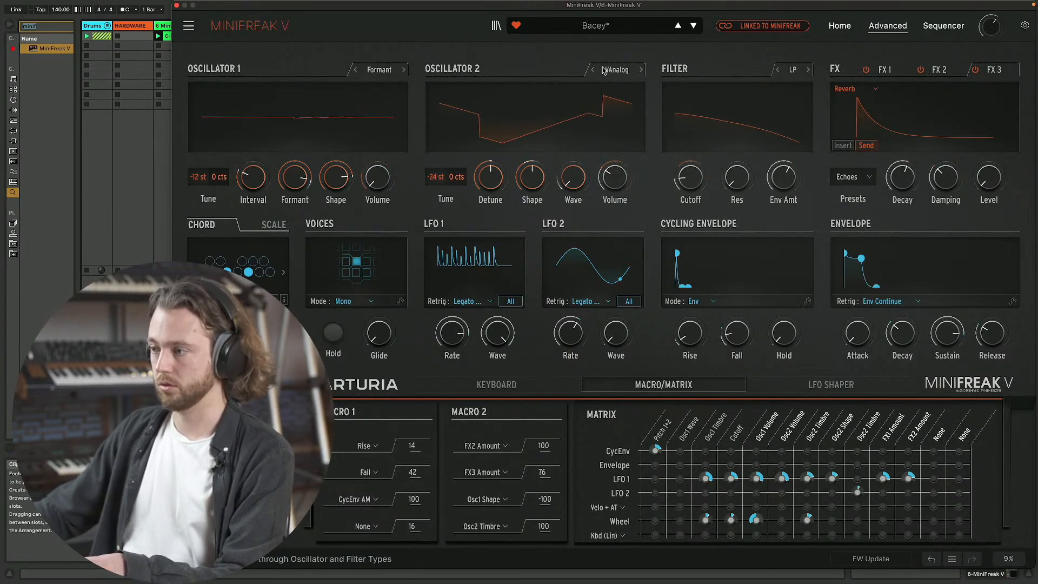
{"action": "left_click", "coordinate": [593, 71]}
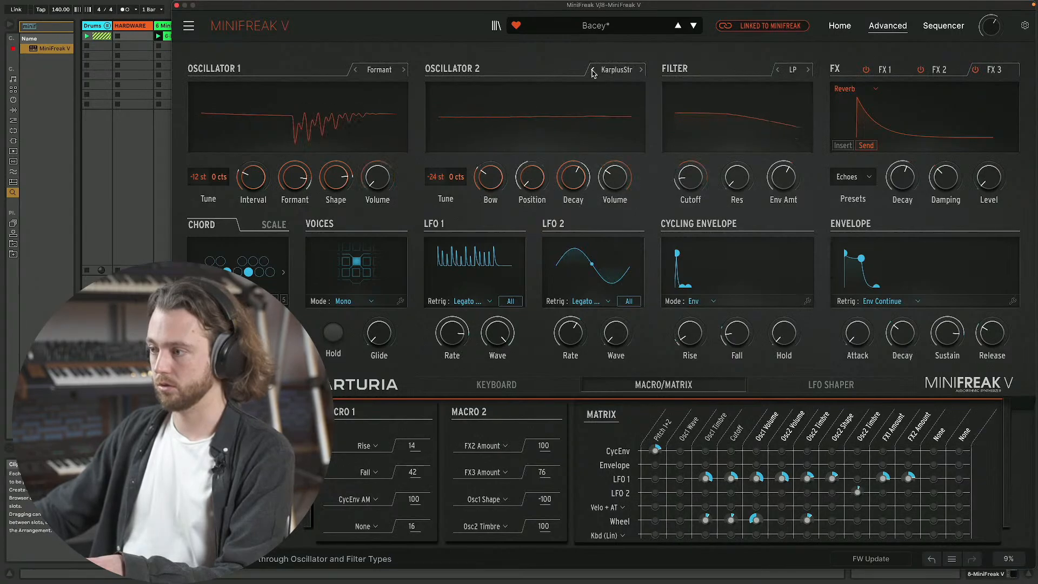
{"action": "left_click", "coordinate": [594, 70]}
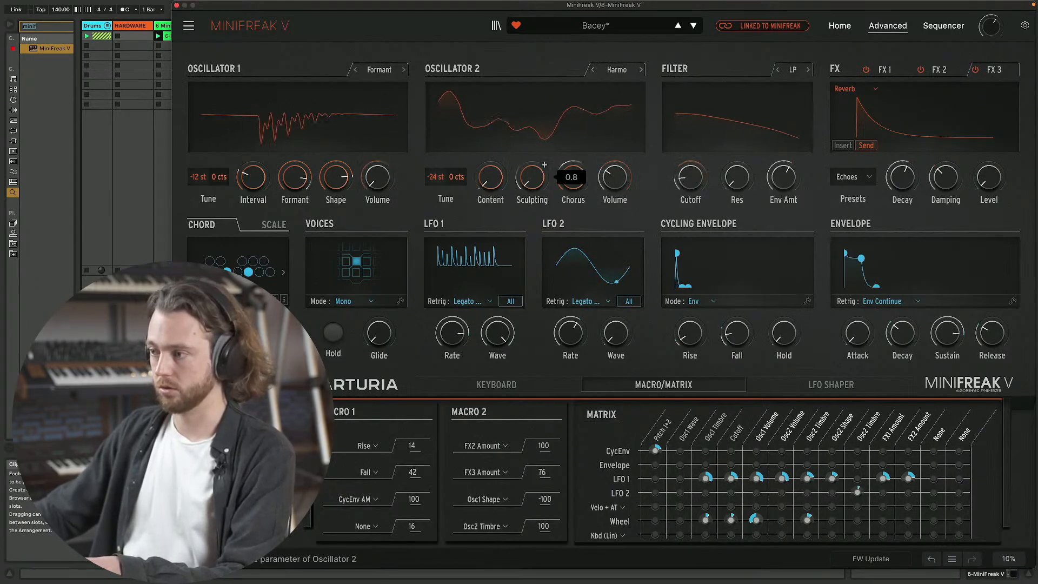
- Adjust Oscillator 2's Sculpting and Content, and switch Oscillator 1 to Two Op. FM with an adjusted Volume
{"action": "left_click_drag", "start_coordinate": [533, 182], "coordinate": [585, 156]}
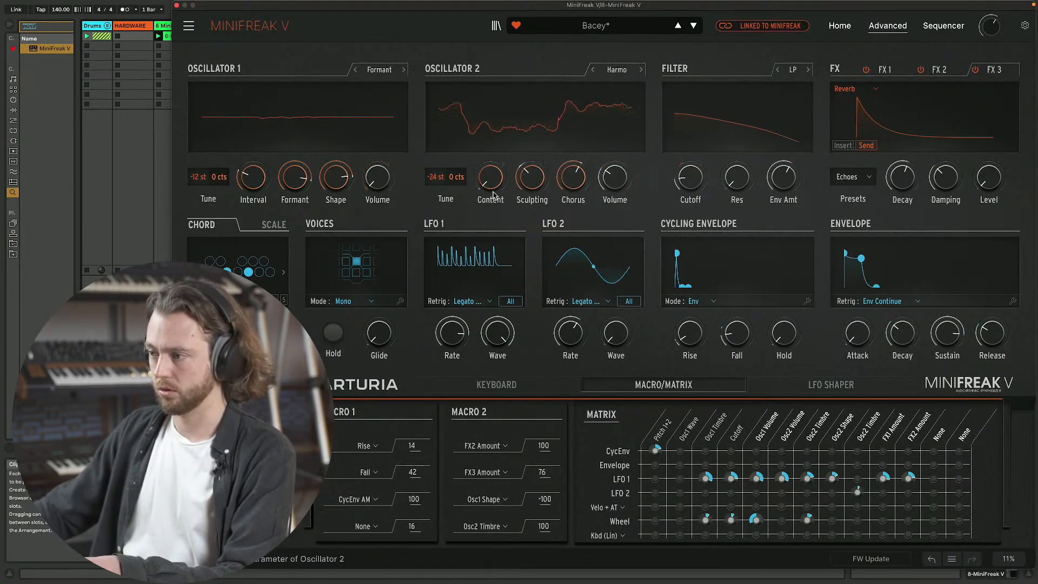
{"action": "left_click_drag", "start_coordinate": [491, 177], "coordinate": [491, 214]}
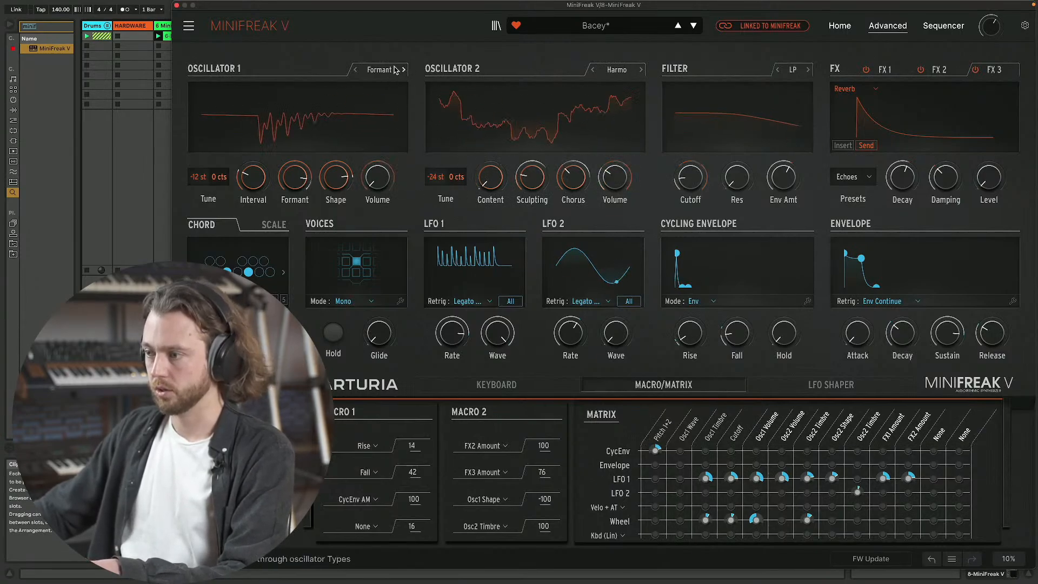
{"action": "left_click", "coordinate": [355, 70]}
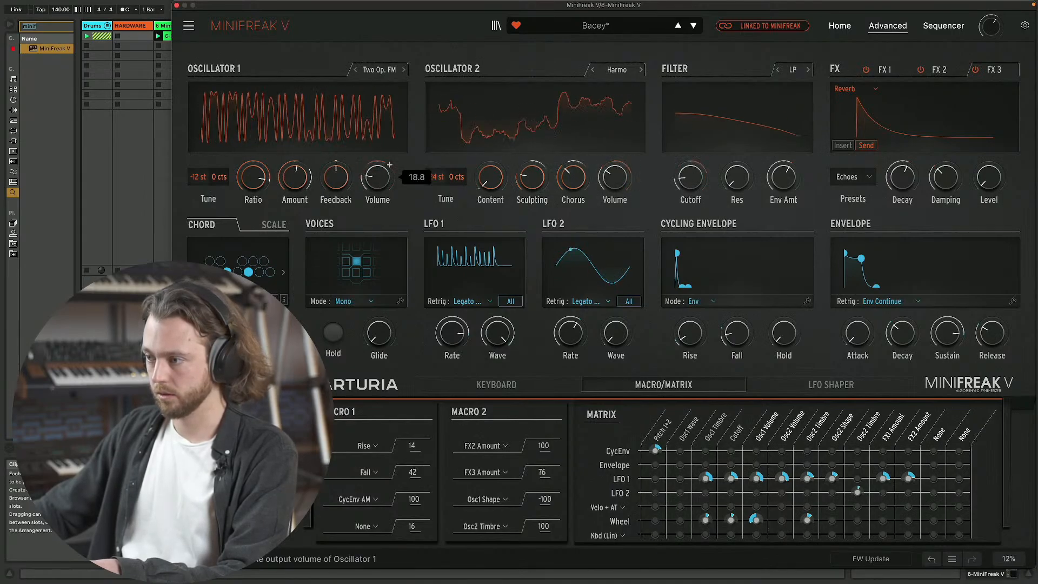
{"action": "left_click_drag", "start_coordinate": [381, 179], "coordinate": [383, 181]}
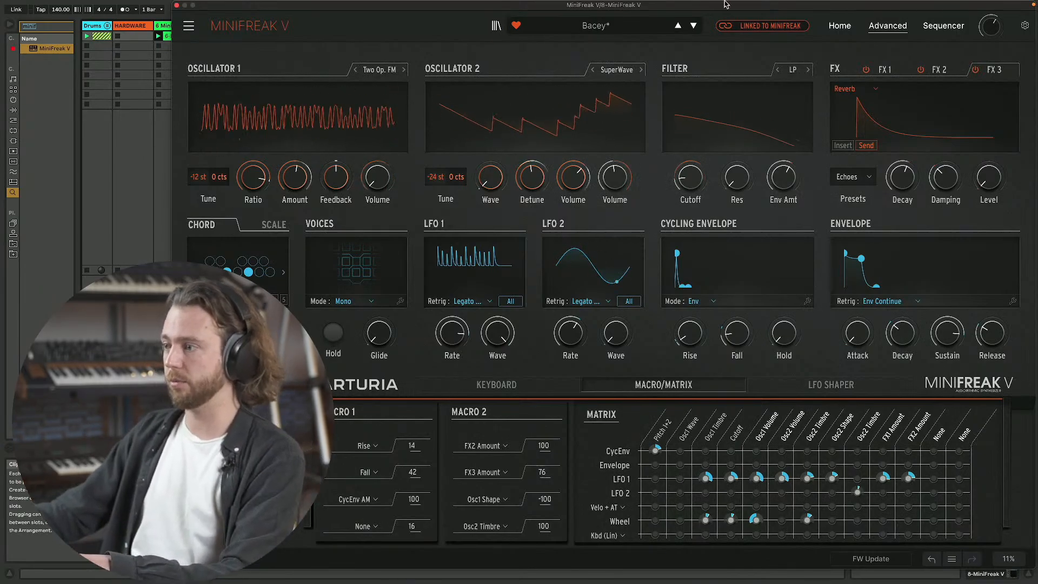
- Advance past Cascara to the Comets preset and switch its Oscillator 2 through Two Op. FM to Waveshaper
{"action": "left_click", "coordinate": [694, 25]}
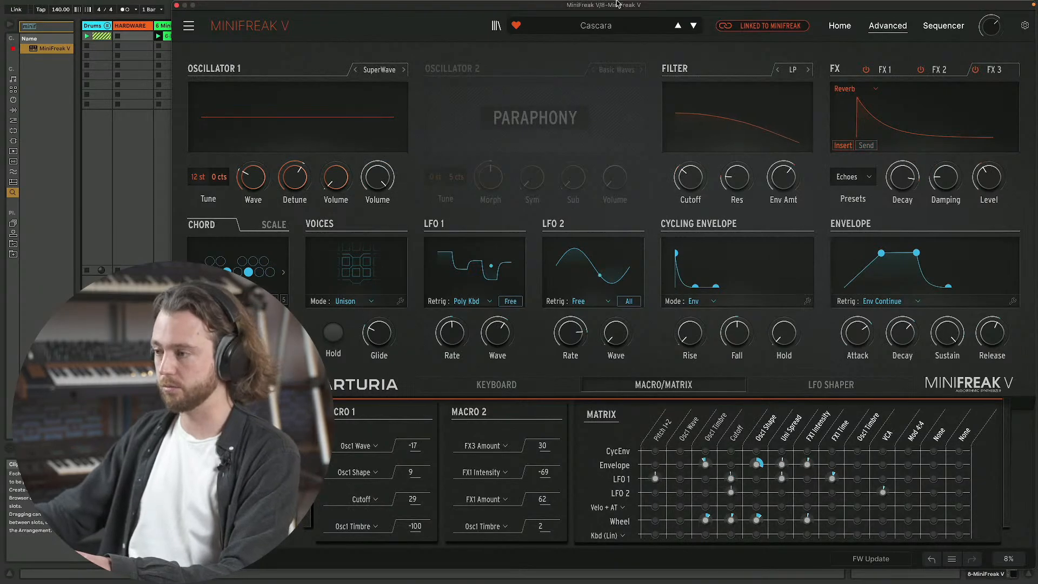
{"action": "left_click", "coordinate": [694, 26]}
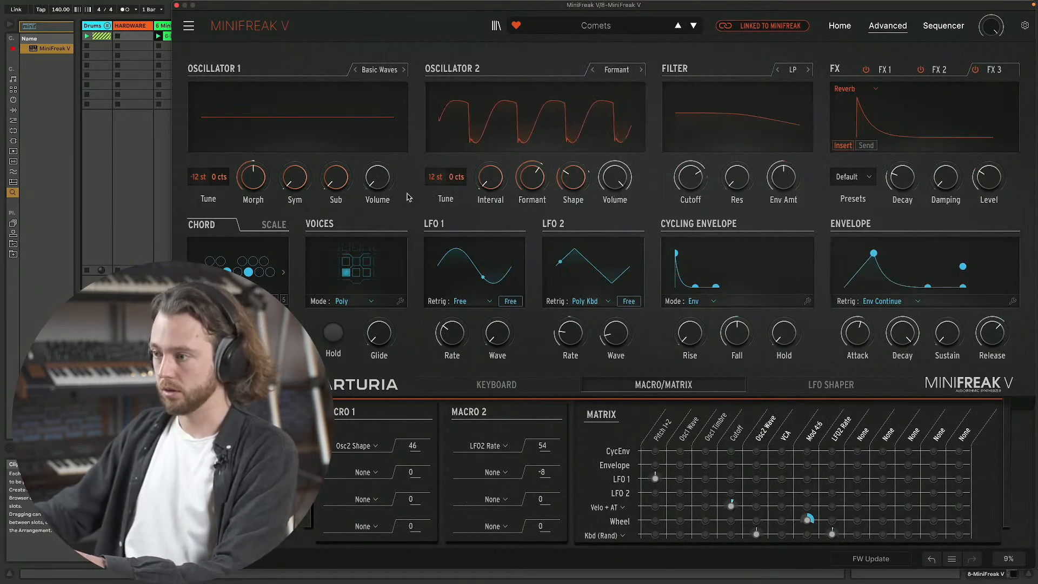
{"action": "left_click", "coordinate": [592, 70]}
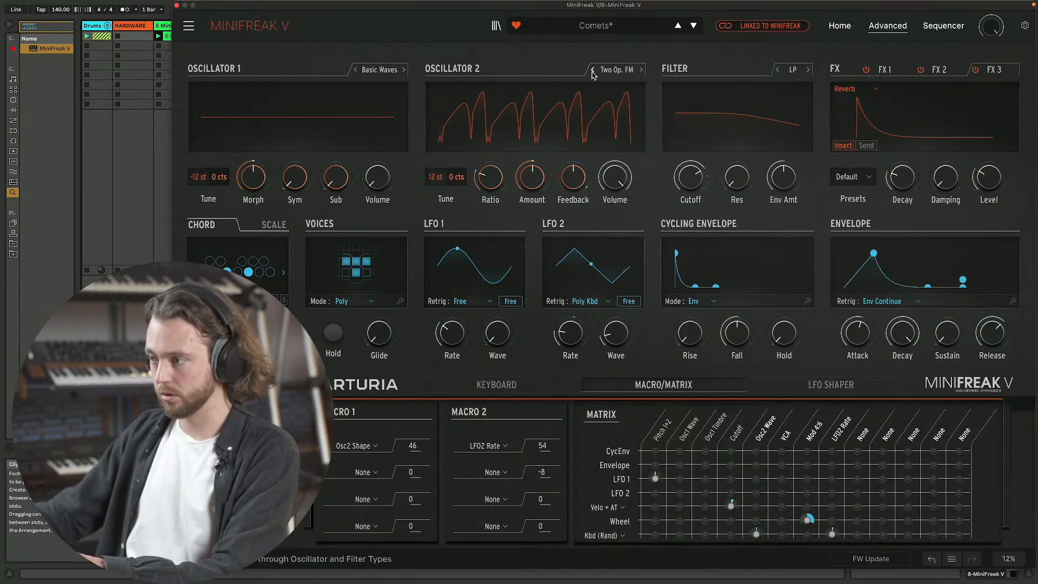
{"action": "left_click", "coordinate": [592, 70]}
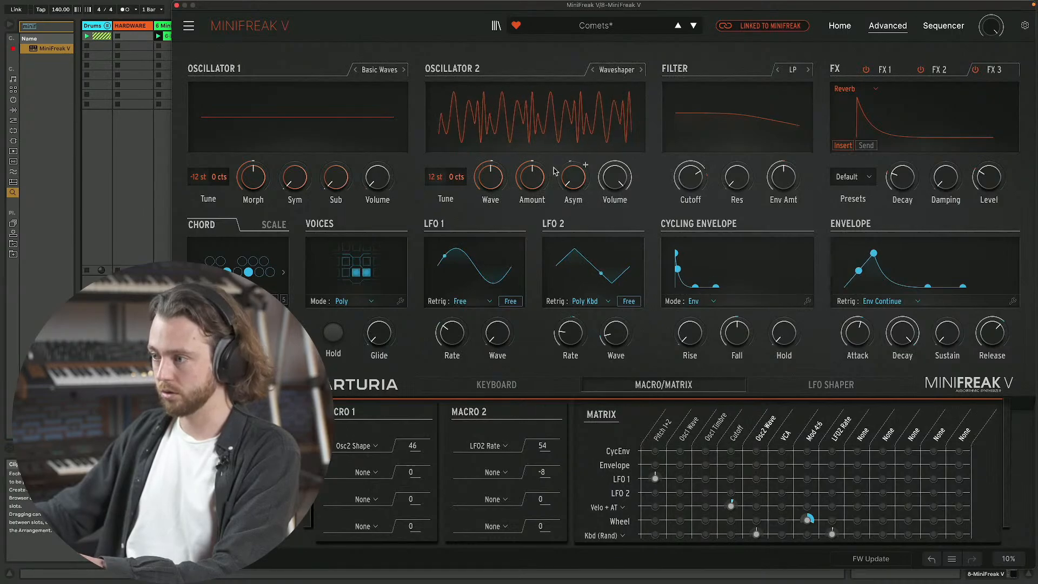
- Switch Oscillator 2 through VAnalog to KarplusStr, show FX 2, and adjust the oscillator's Bow, Position and Decay, with Decay at 76
{"action": "left_click", "coordinate": [593, 71]}
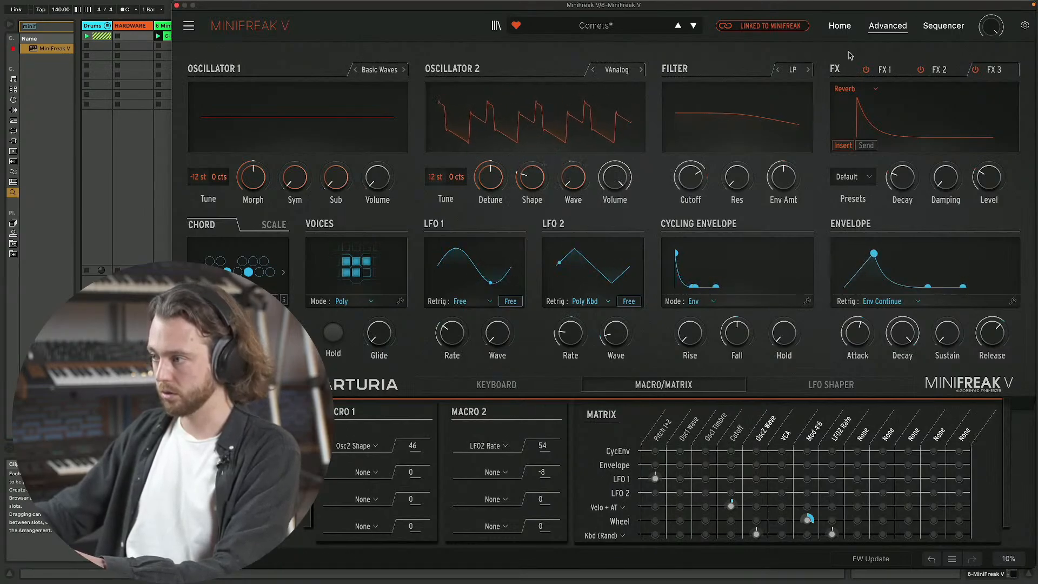
{"action": "left_click", "coordinate": [593, 71]}
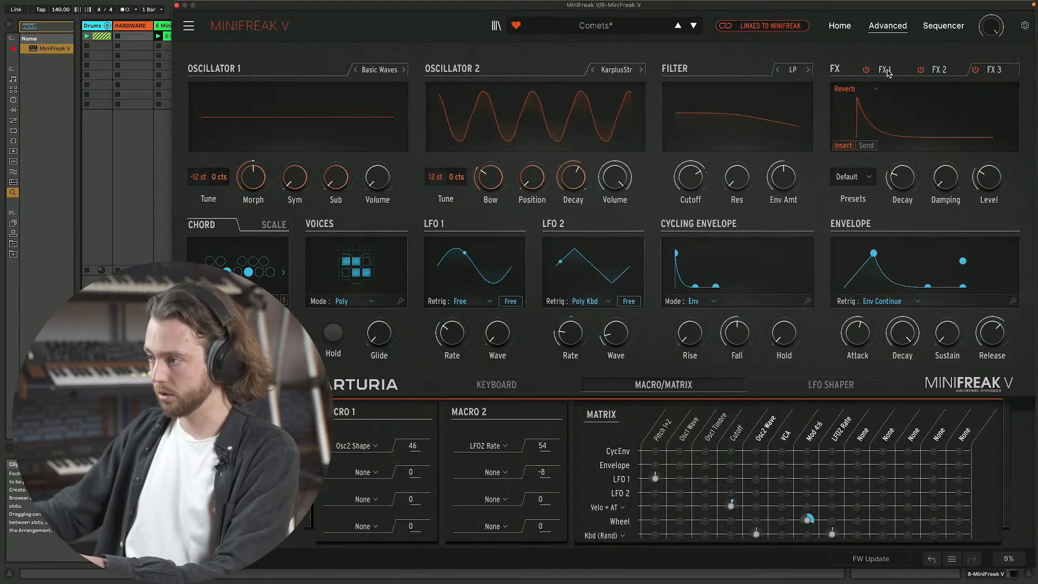
{"action": "left_click", "coordinate": [941, 70]}
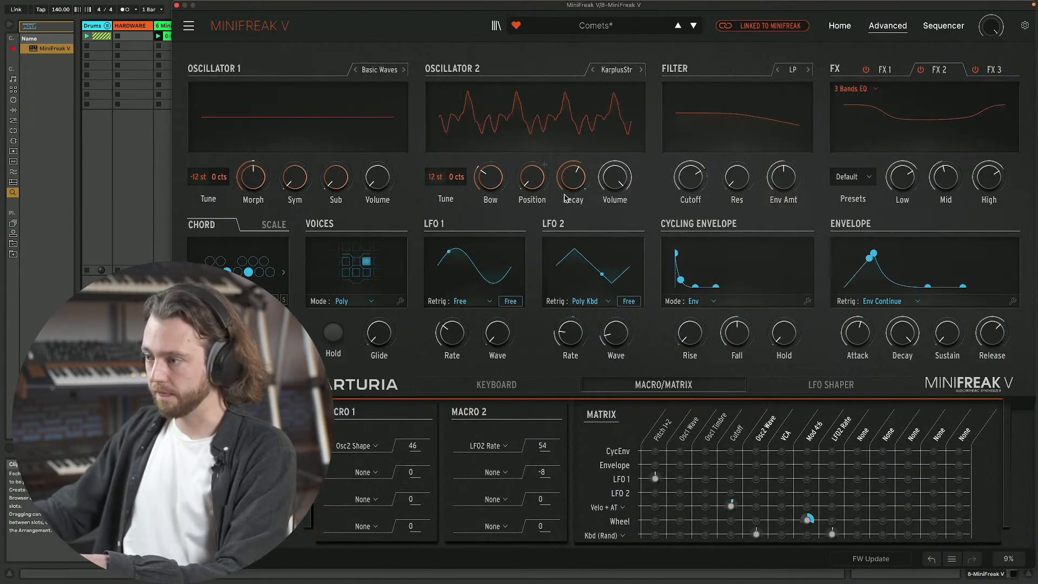
{"action": "left_click_drag", "start_coordinate": [491, 178], "coordinate": [594, 166]}
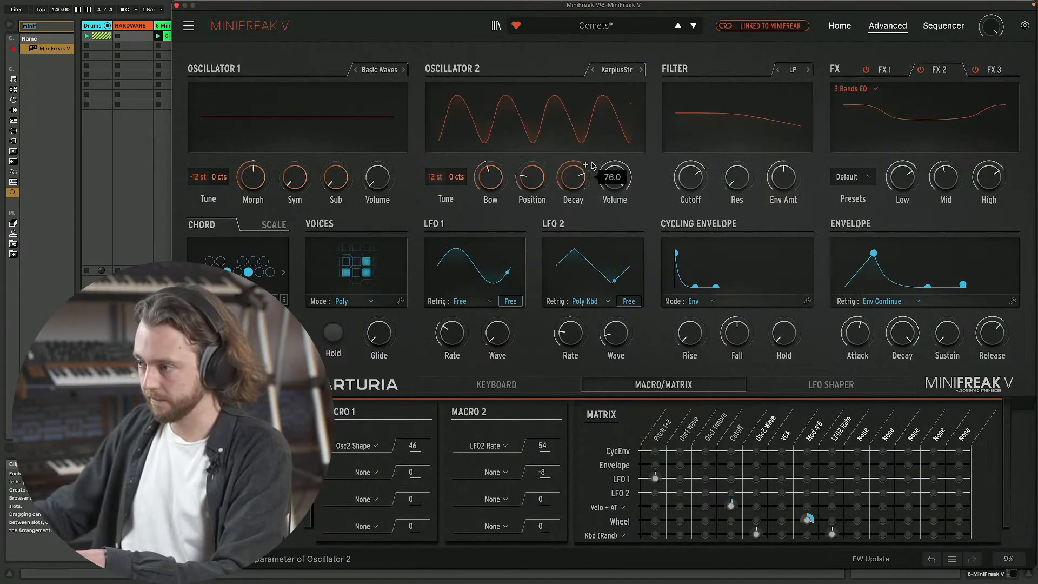
- Switch Oscillator 2 to FM / RM with adjusted Wave and FreqMod, and raise Oscillator 1's Volume and Sub
{"action": "left_click", "coordinate": [616, 69]}
{"action": "left_click", "coordinate": [619, 301]}
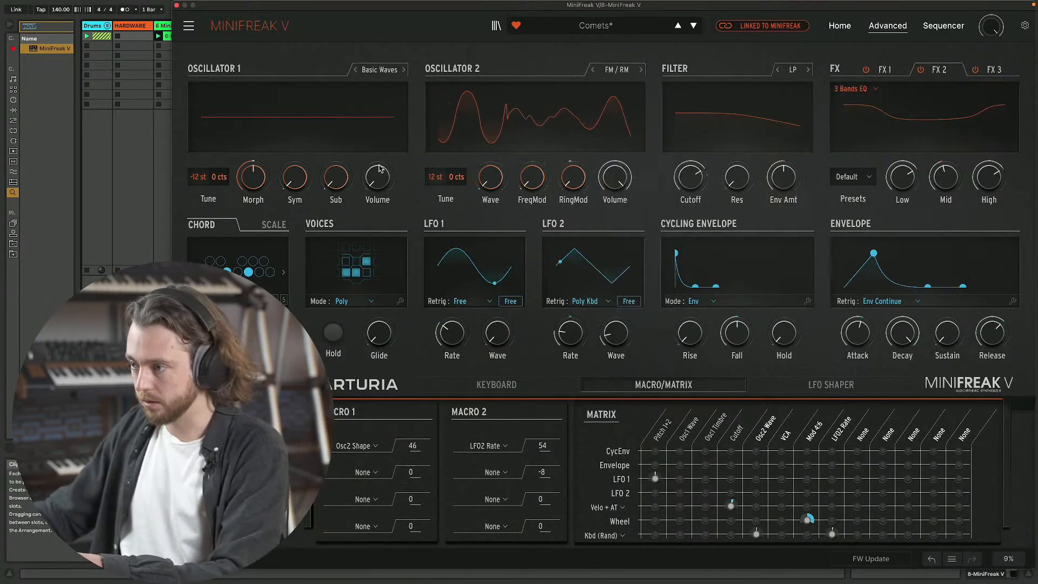
{"action": "left_click_drag", "start_coordinate": [380, 172], "coordinate": [390, 161]}
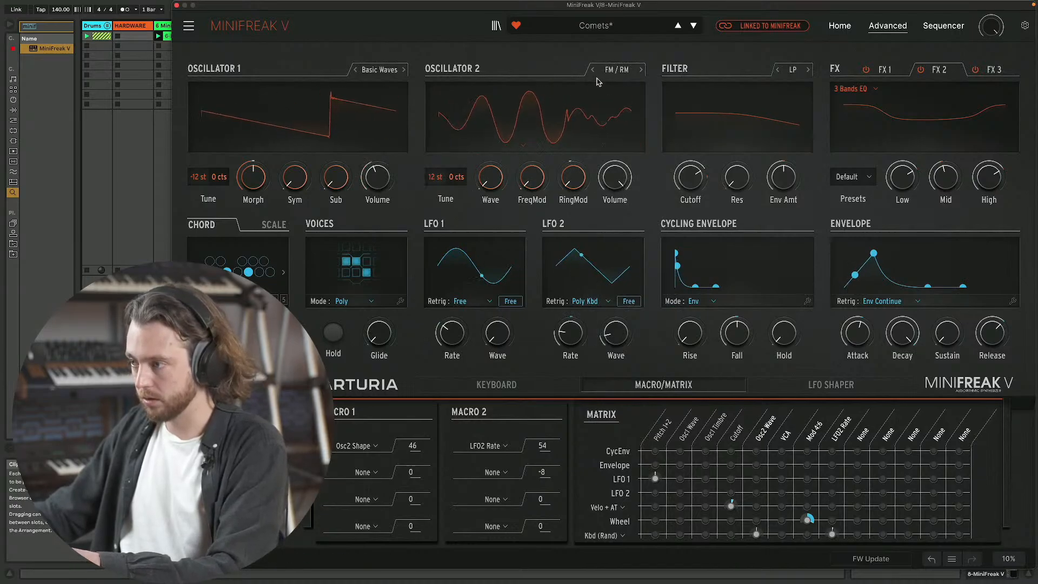
{"action": "left_click_drag", "start_coordinate": [532, 179], "coordinate": [495, 157]}
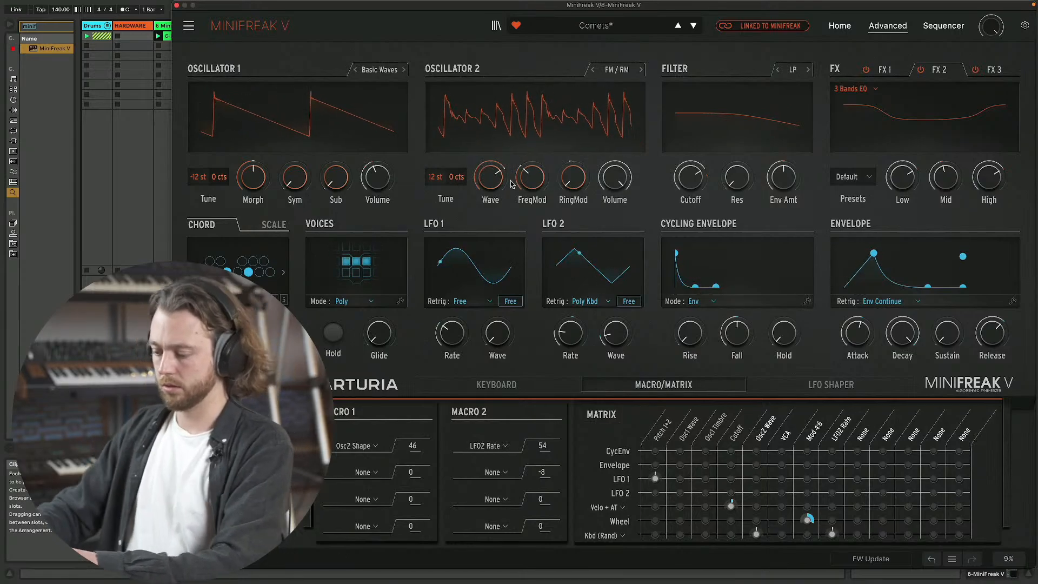
{"action": "left_click_drag", "start_coordinate": [347, 174], "coordinate": [348, 165]}
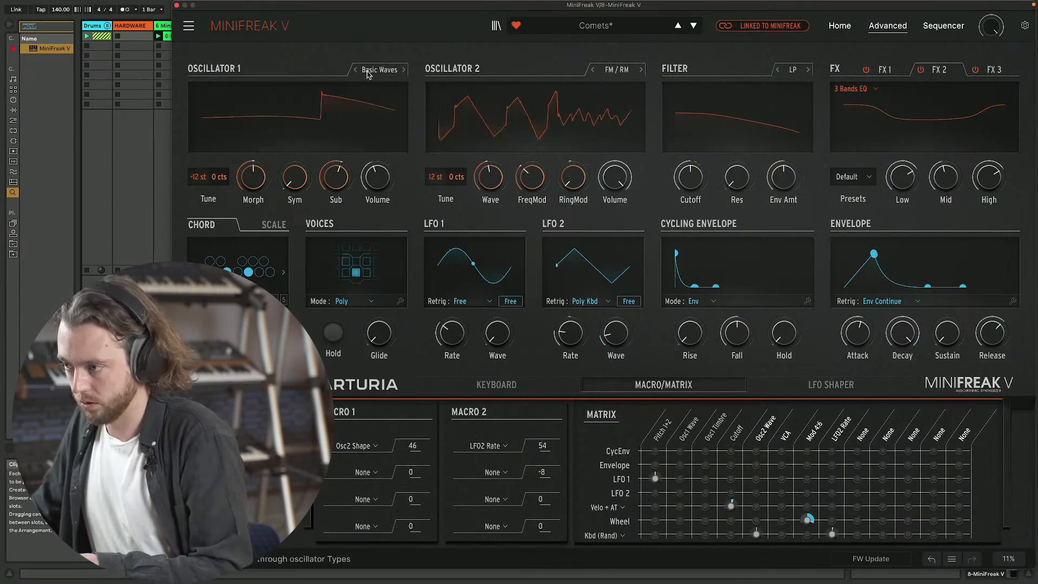
- Switch Oscillator 1 to Harmo, and raise Oscillator 2's FreqMod to about 56 along with the filter Cutoff
{"action": "left_click", "coordinate": [404, 69]}
{"action": "left_click", "coordinate": [404, 70]}
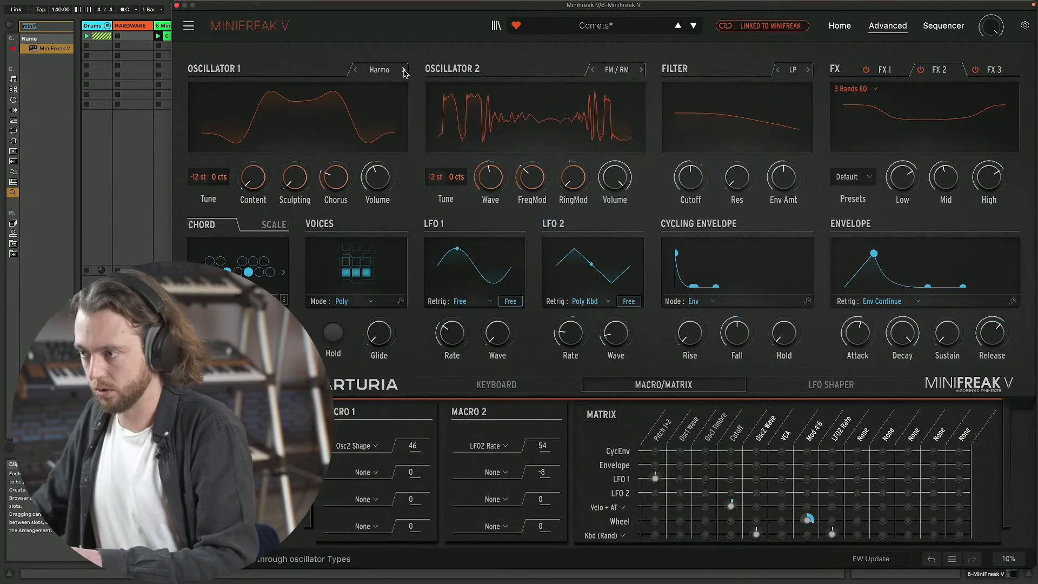
{"action": "left_click_drag", "start_coordinate": [532, 185], "coordinate": [532, 163]}
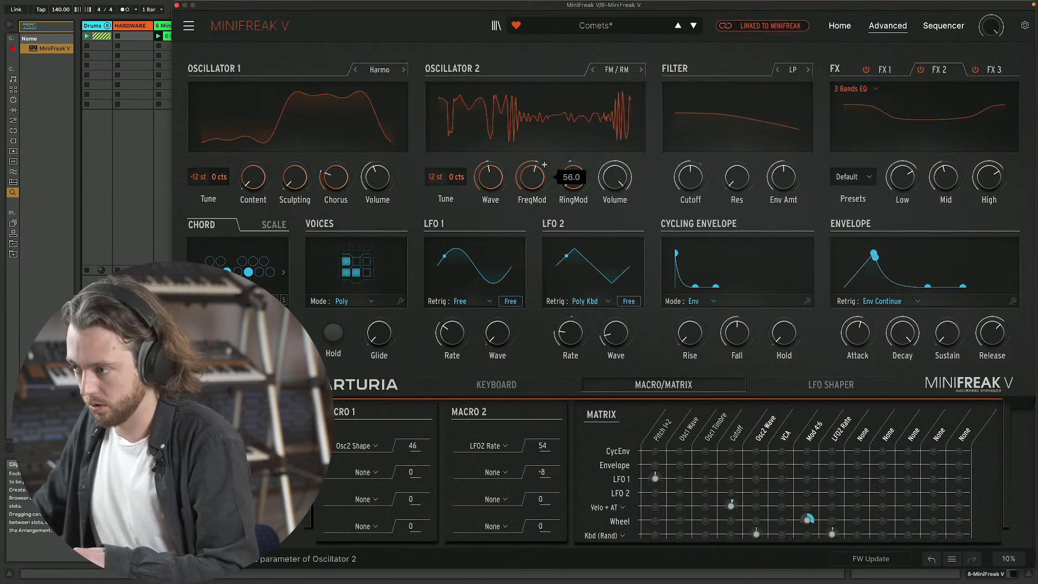
{"action": "left_click_drag", "start_coordinate": [691, 184], "coordinate": [690, 162]}
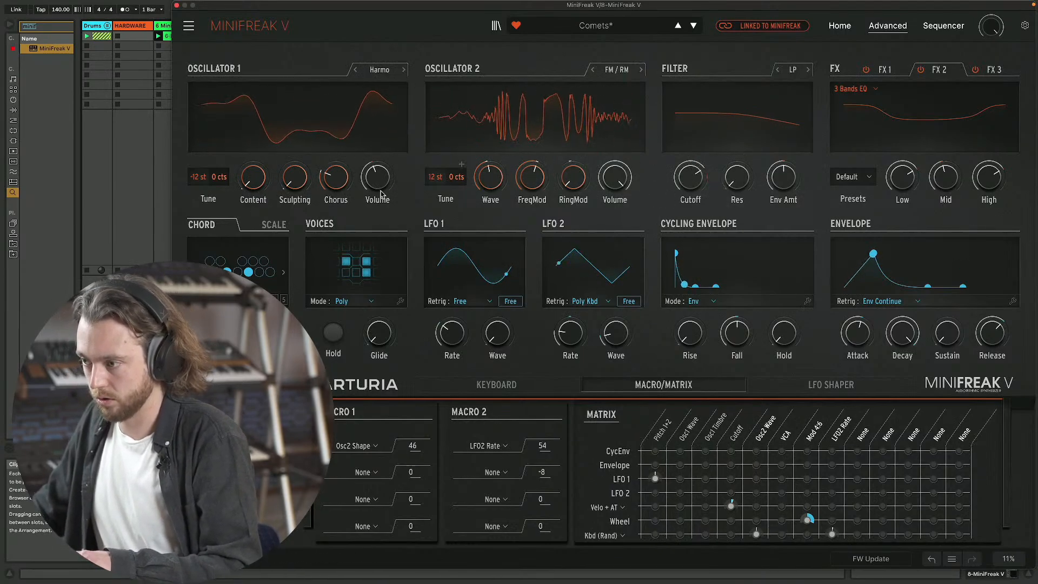
- Adjust Oscillator 1's Harmo parameters and step its type through KarplusStr and VAnalog to Waveshaper
{"action": "left_click_drag", "start_coordinate": [304, 184], "coordinate": [306, 166]}
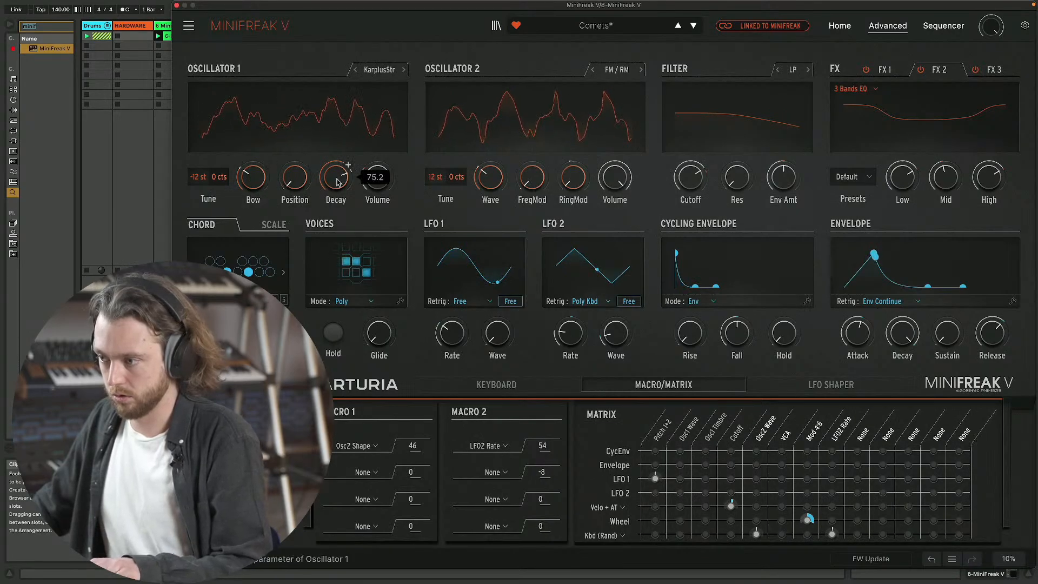
{"action": "left_click", "coordinate": [403, 70]}
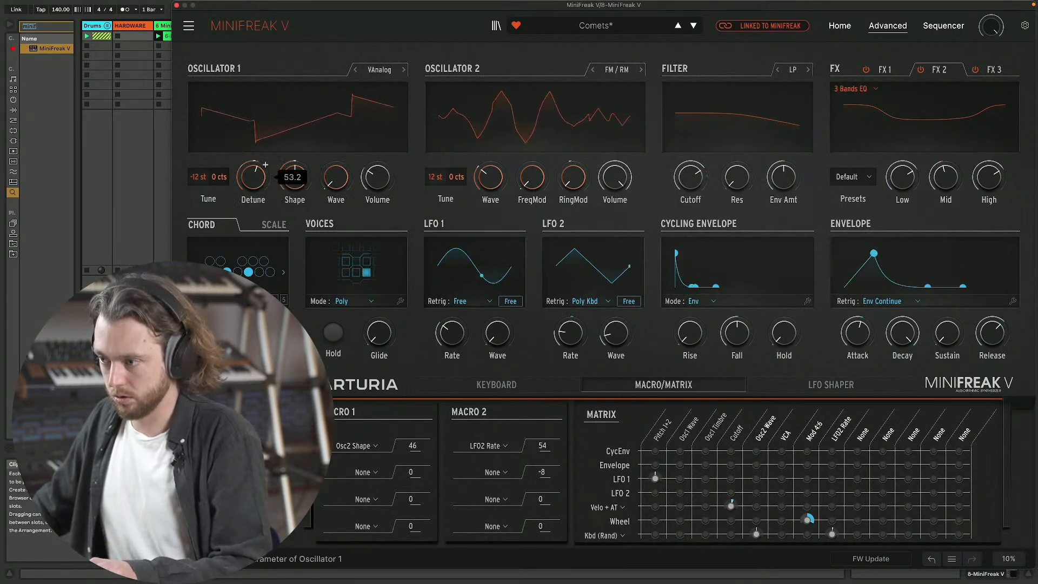
{"action": "left_click", "coordinate": [404, 70]}
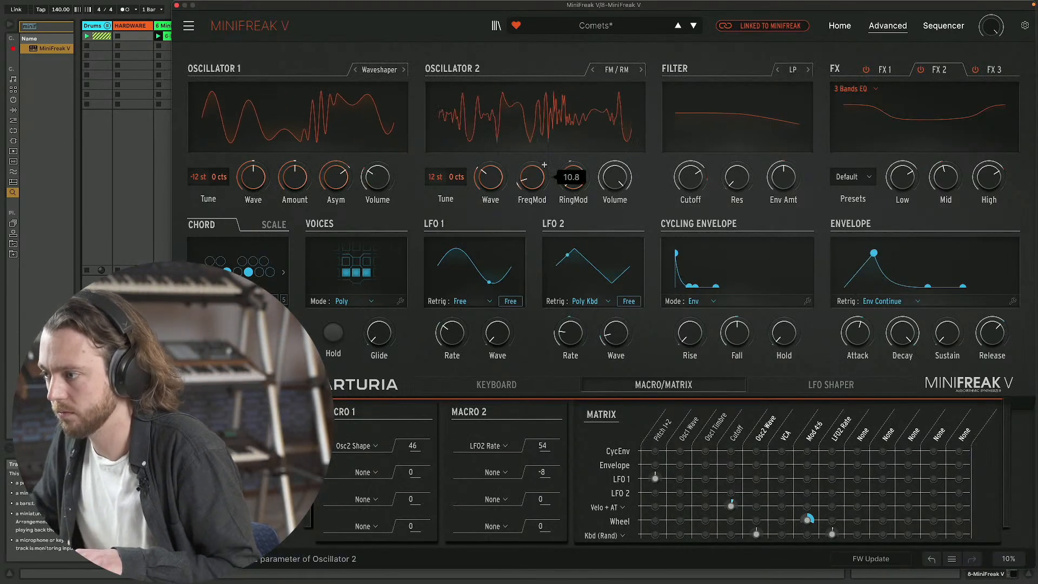
- Switch Oscillator 2 to Comb Filter, raise its Gain, lower its Damping to minimum and sweep its Cutoff
{"action": "left_click", "coordinate": [617, 69]}
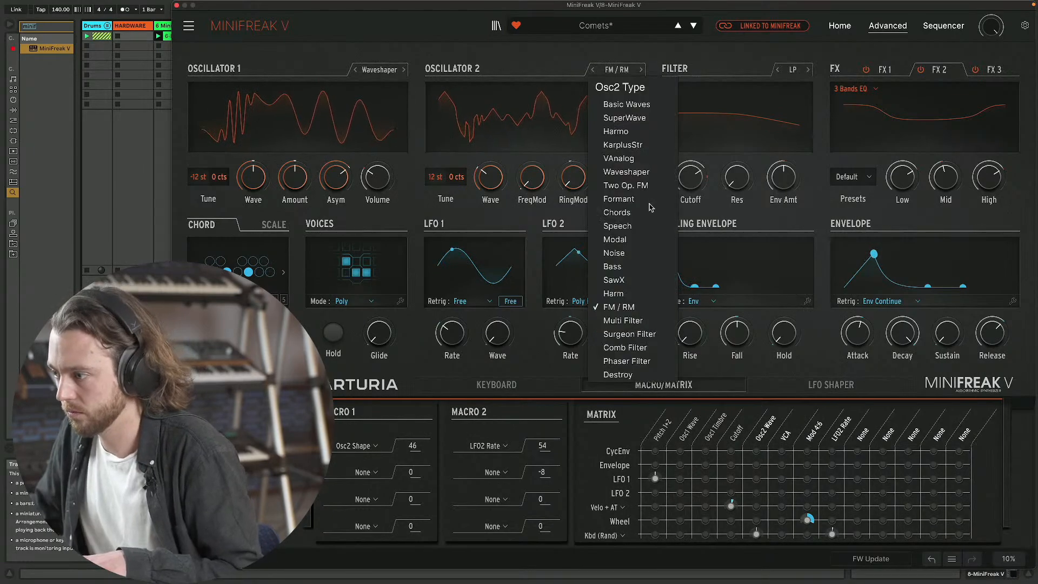
{"action": "left_click", "coordinate": [649, 347]}
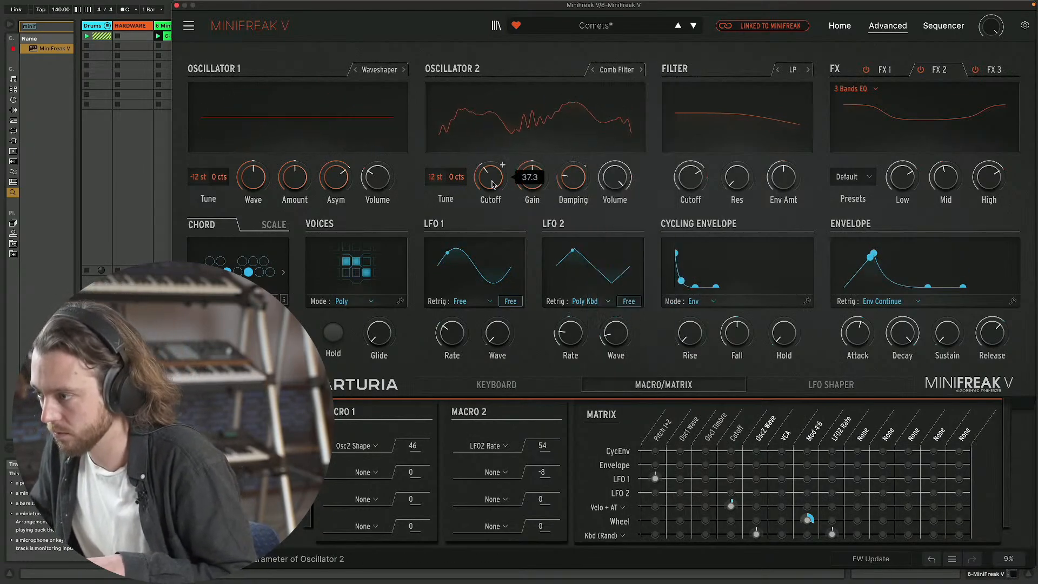
{"action": "left_click_drag", "start_coordinate": [534, 183], "coordinate": [534, 132]}
{"action": "mouse_move", "coordinate": [493, 183]}
{"action": "left_mouse_down"}
{"action": "mouse_move", "coordinate": [493, 158]}
{"action": "mouse_move", "coordinate": [493, 186]}
{"action": "mouse_move", "coordinate": [493, 168]}
{"action": "left_mouse_up"}
{"action": "left_click_drag", "start_coordinate": [573, 177], "coordinate": [574, 196]}
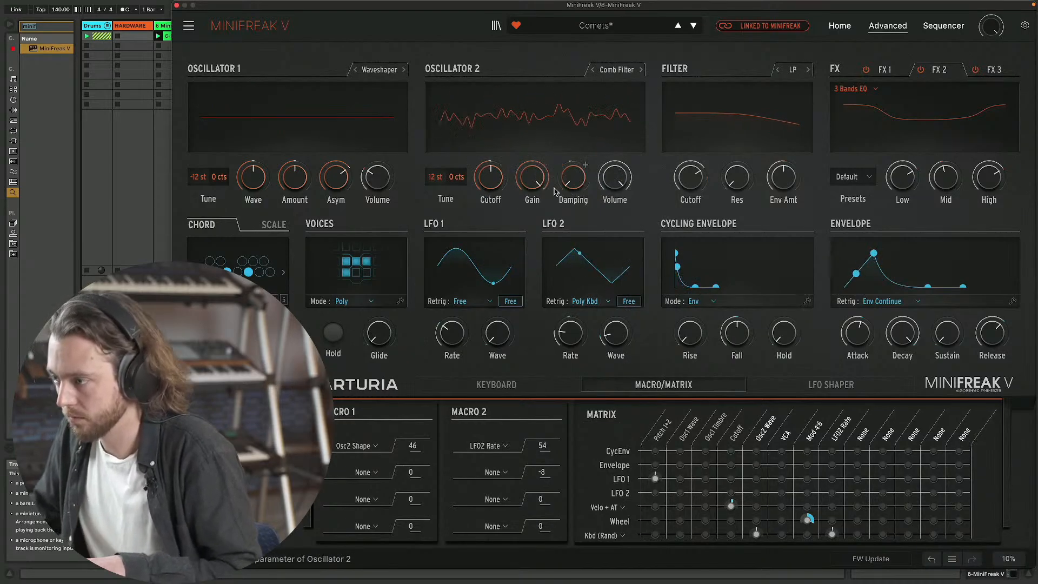
{"action": "left_click_drag", "start_coordinate": [499, 183], "coordinate": [498, 190]}
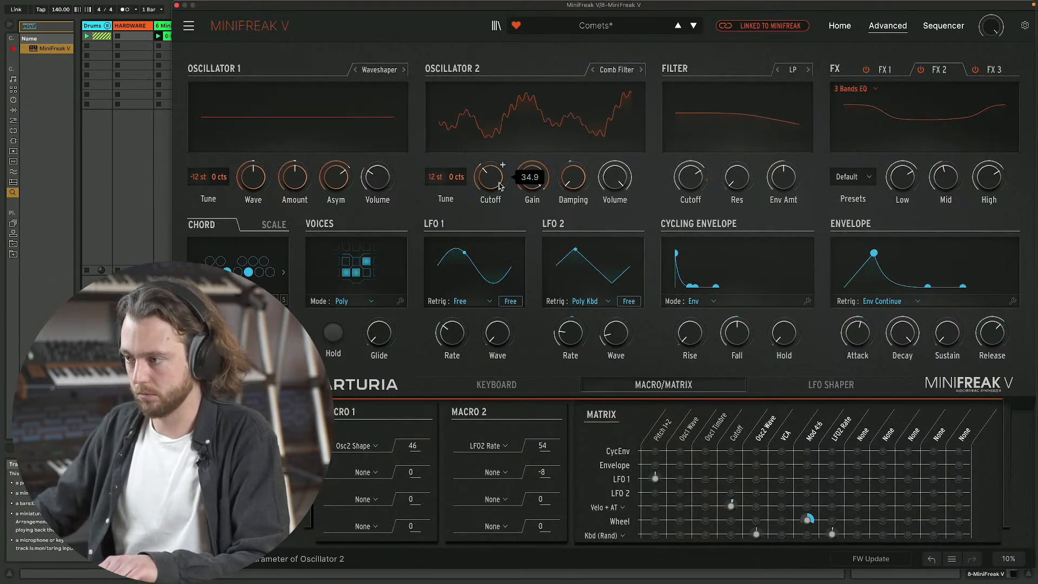
{"action": "left_click_drag", "start_coordinate": [490, 181], "coordinate": [585, 174]}
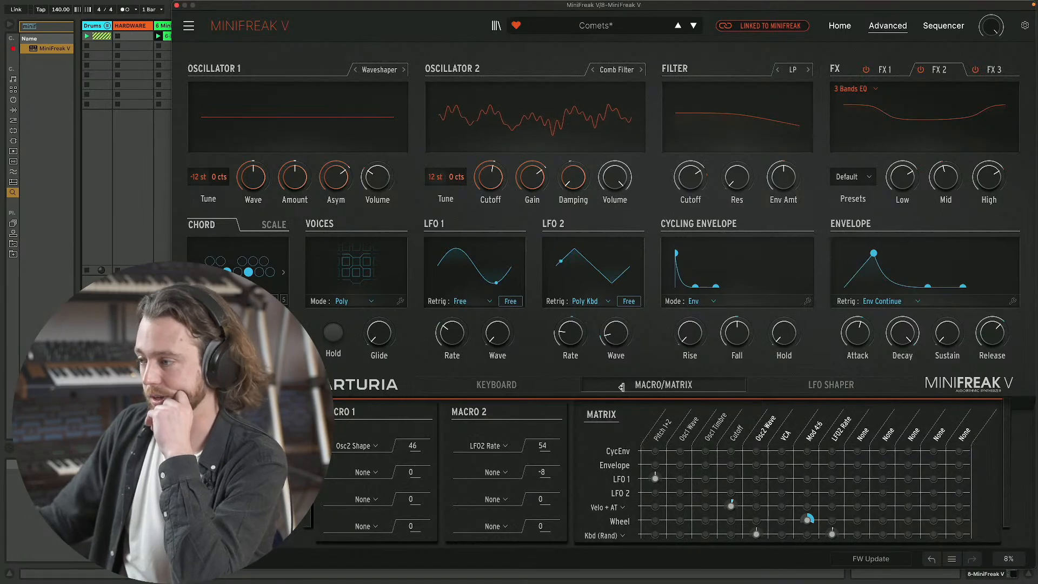
{"action": "left_click", "coordinate": [830, 387]}
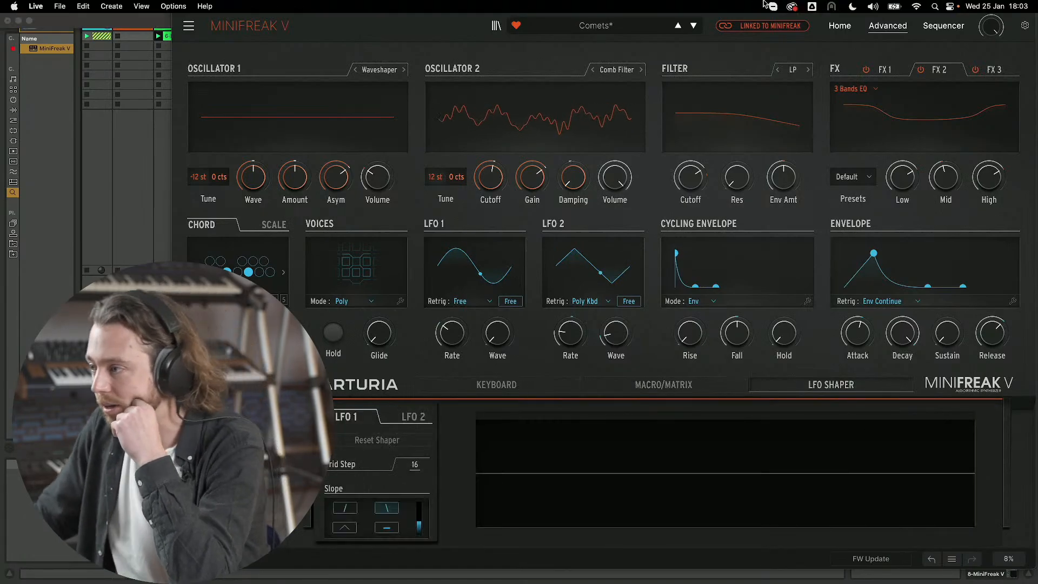
{"action": "key", "text": "super+Tab"}
{"action": "key", "text": "super+Tab"}
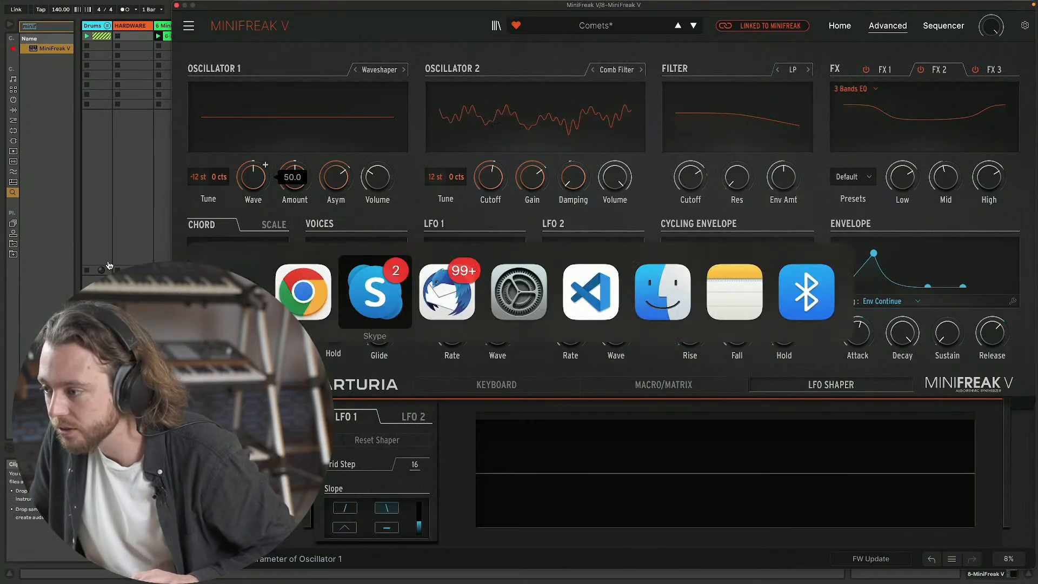
{"action": "key", "text": "super+h"}
{"action": "key", "text": "super+Tab"}
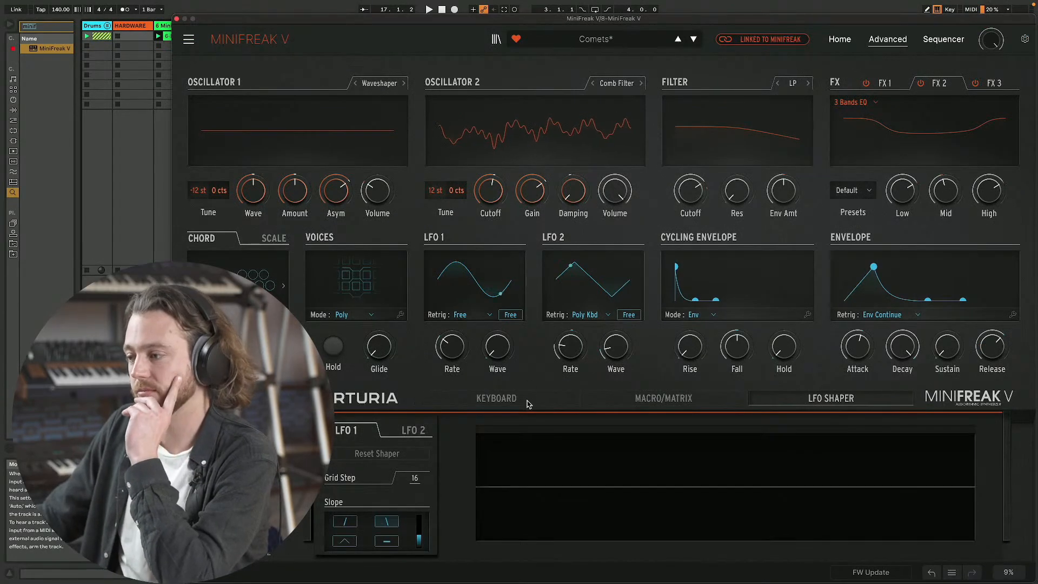
- Add the envelope's Attack as a modulation matrix destination and route a positive amount of LFO 1 to it
{"action": "left_click", "coordinate": [654, 399]}
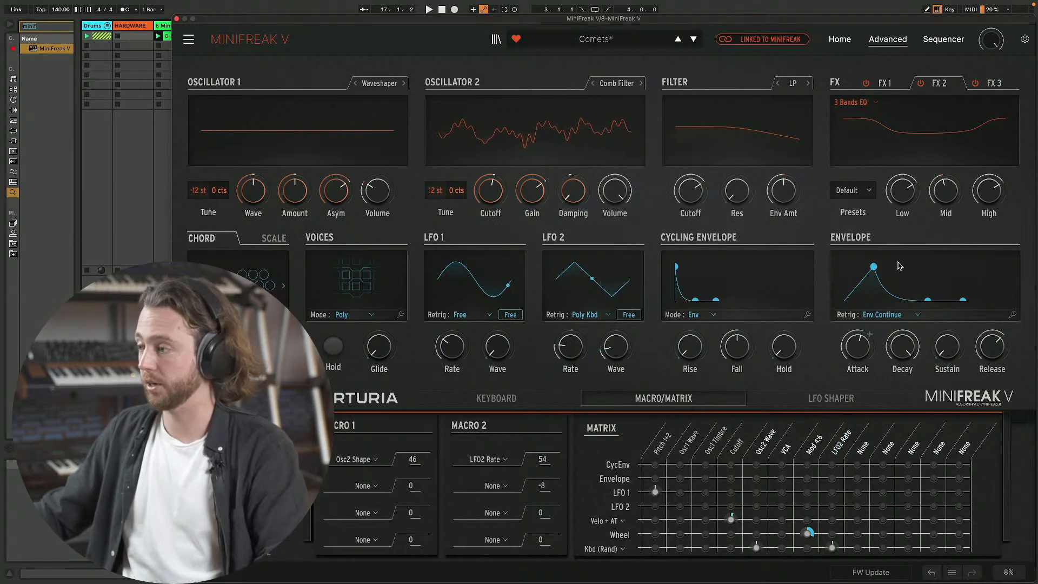
{"action": "left_click", "coordinate": [870, 335]}
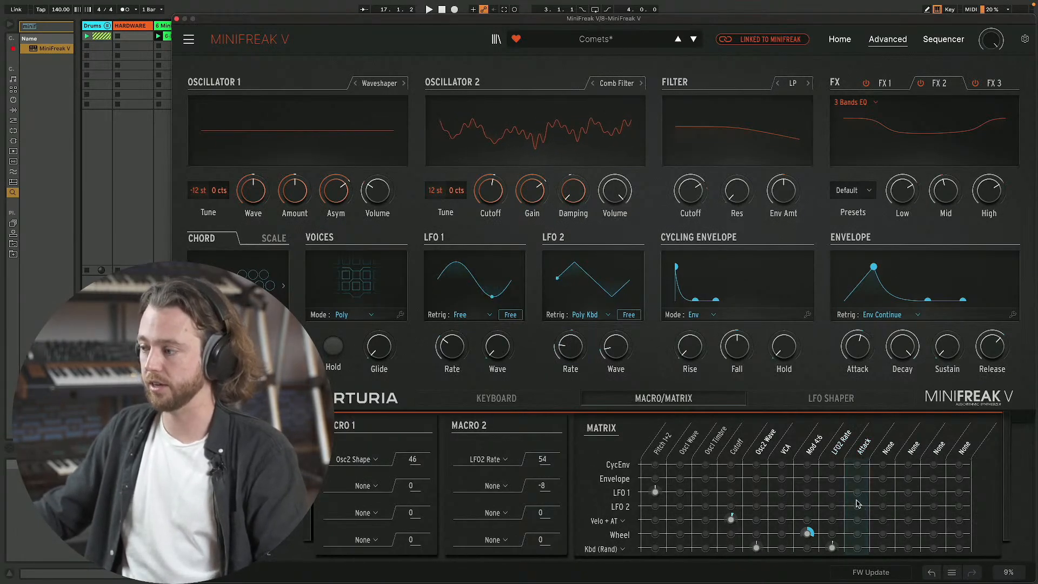
{"action": "left_click_drag", "start_coordinate": [858, 493], "coordinate": [858, 482]}
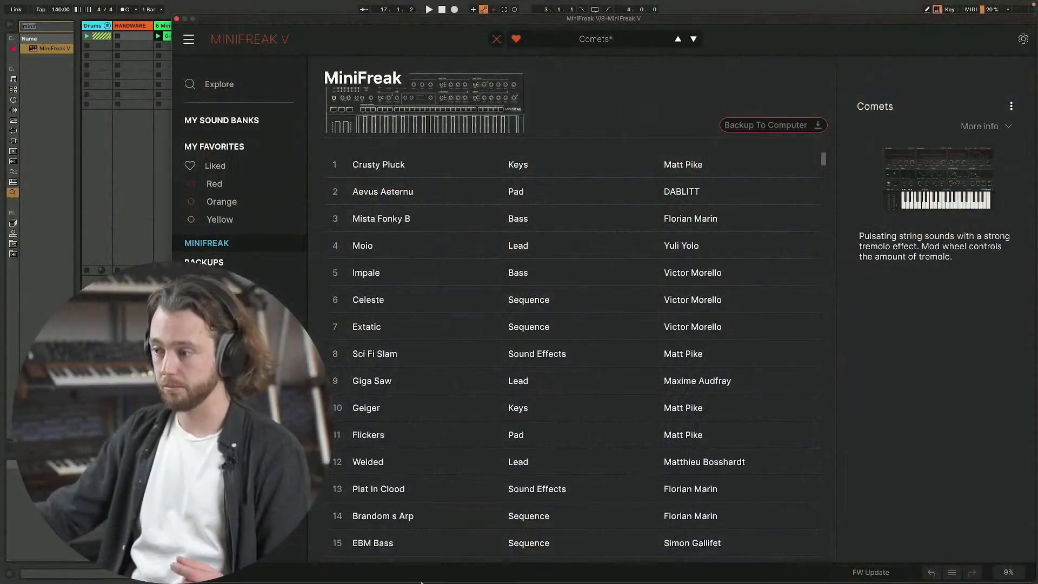
- Look through the presets stored on the MiniFreak hardware and the full preset list in Explore
{"action": "scroll", "coordinate": [400, 433], "scroll_direction": "down", "scroll_amount": 10}
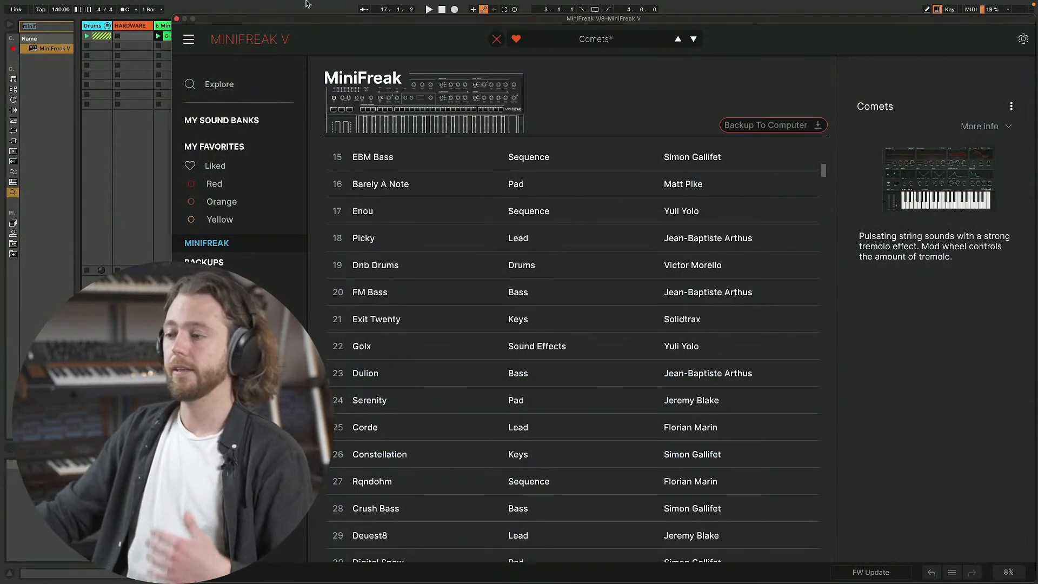
{"action": "mouse_move", "coordinate": [305, 4]}
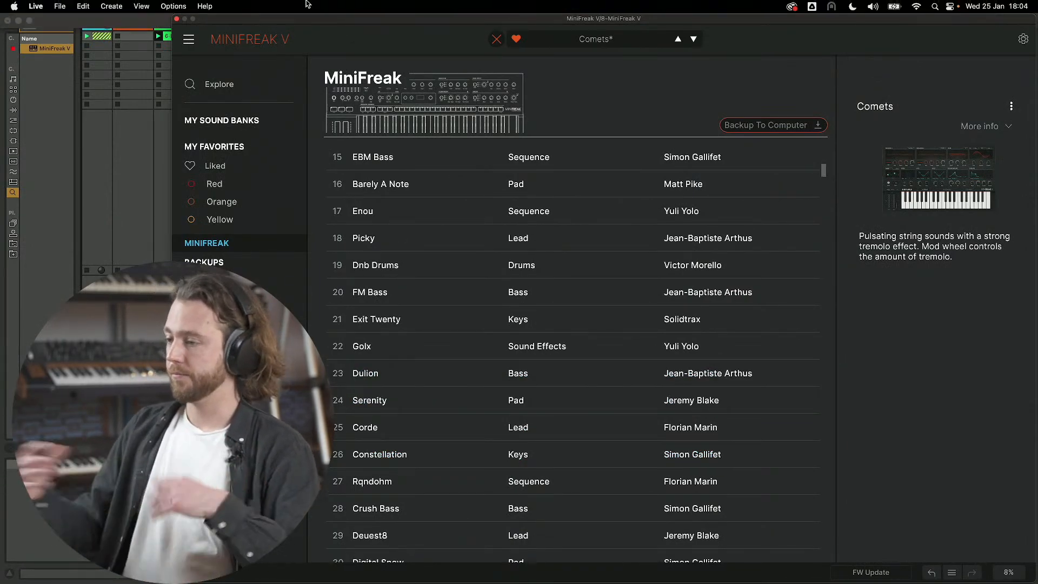
{"action": "left_click", "coordinate": [238, 121]}
{"action": "left_click", "coordinate": [246, 85]}
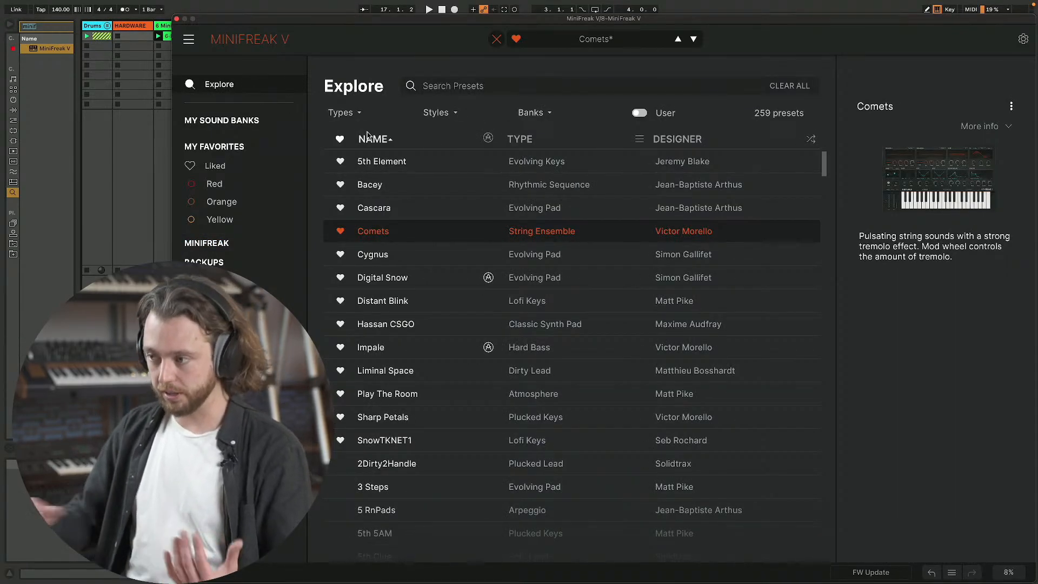
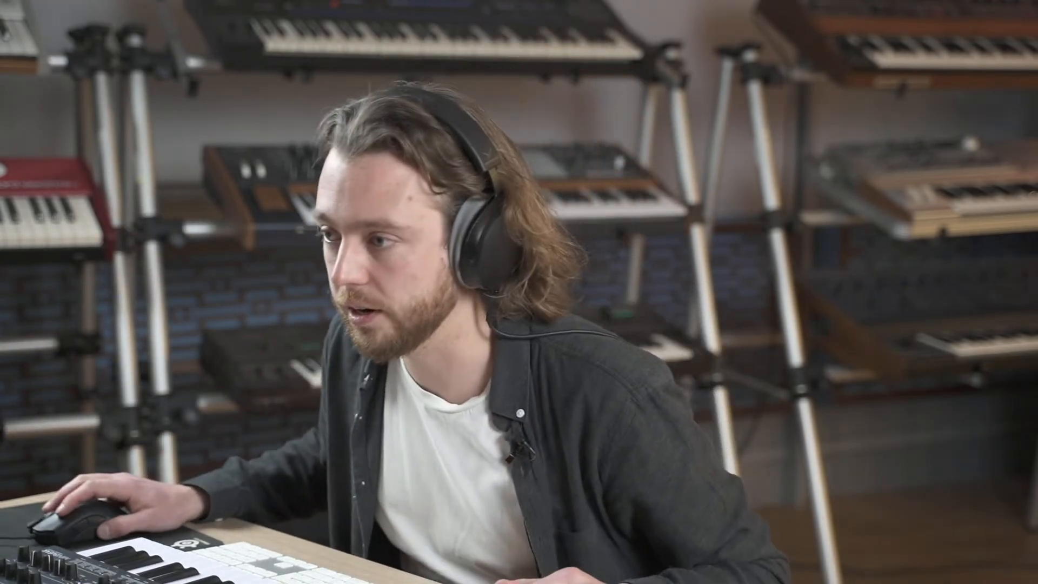
- Create a new default preset and switch its Oscillator 2 to SuperWave with the output Volume at 100
{"action": "left_click", "coordinate": [189, 42]}
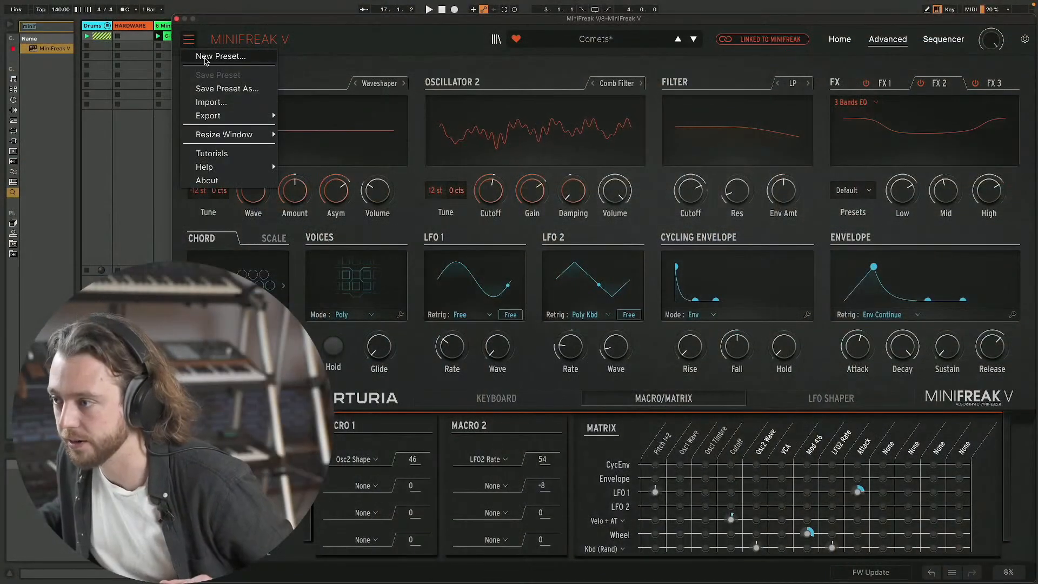
{"action": "left_click", "coordinate": [206, 58]}
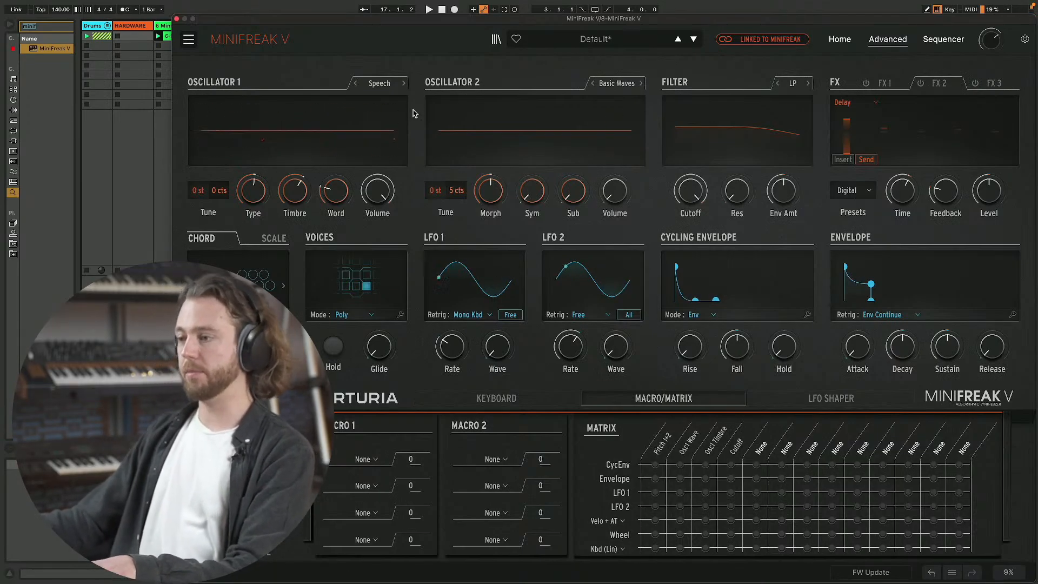
{"action": "left_click", "coordinate": [617, 83]}
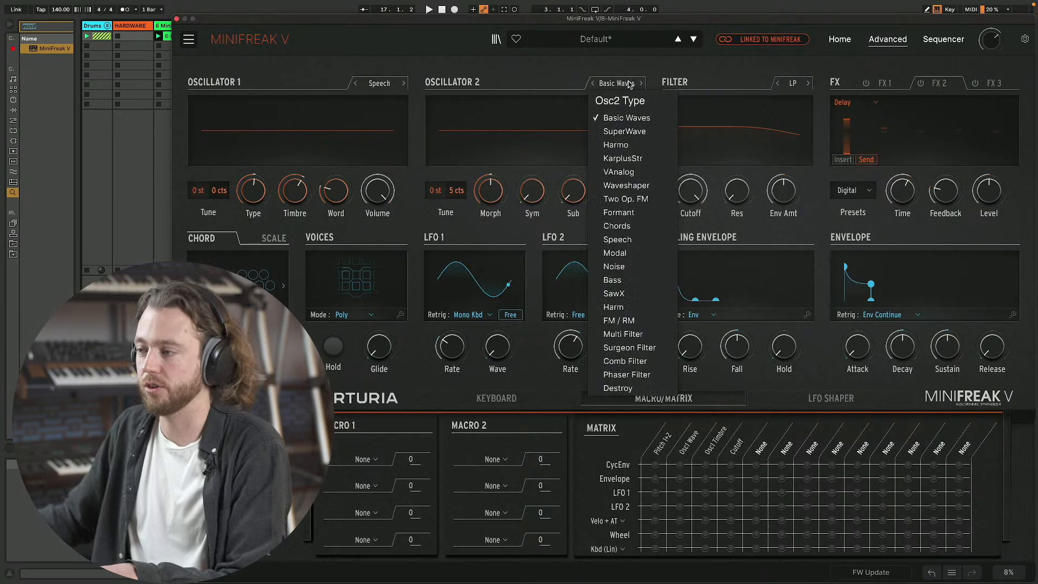
{"action": "left_click", "coordinate": [638, 136]}
{"action": "mouse_move", "coordinate": [618, 198]}
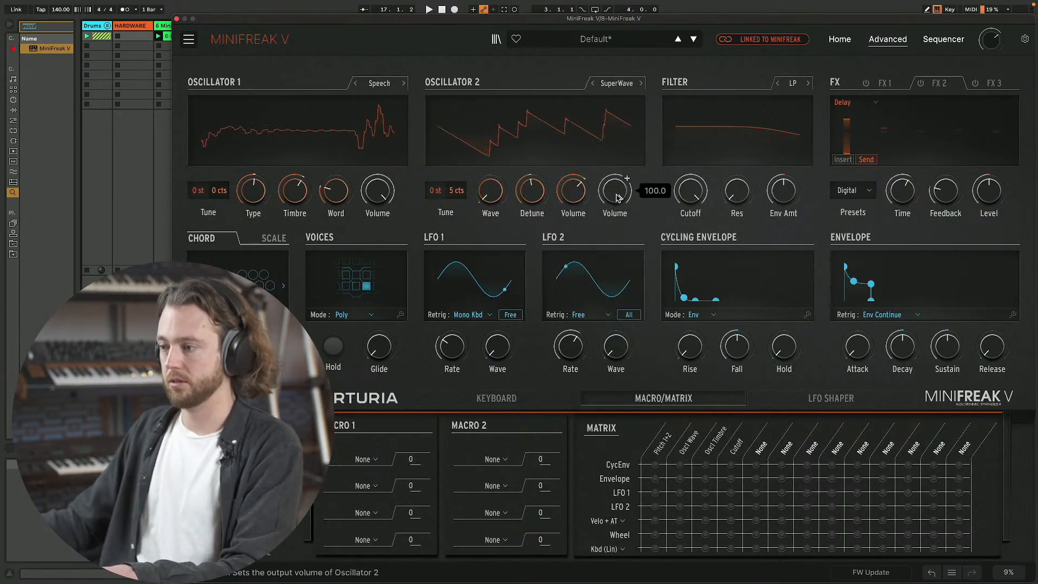
- Enable FX 3 and change its effect type to Multi Comp
{"action": "left_click", "coordinate": [974, 85]}
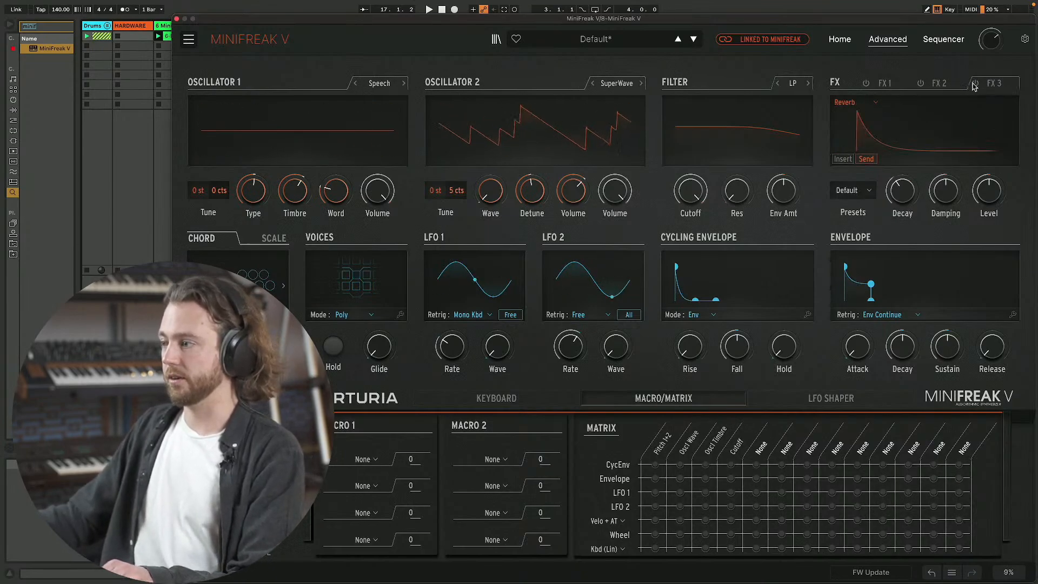
{"action": "left_click", "coordinate": [845, 104]}
{"action": "left_click", "coordinate": [872, 260]}
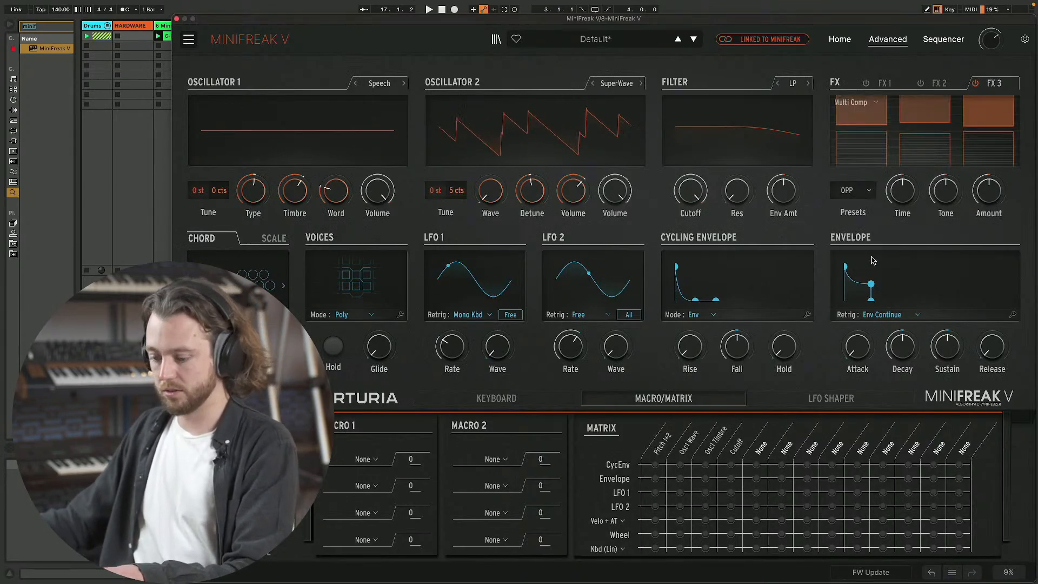
- Adjust the Multi Comp Amount on FX 3, and reshape the Speech oscillator with a lower Timbre and a higher Type
{"action": "left_click_drag", "start_coordinate": [999, 196], "coordinate": [1000, 143]}
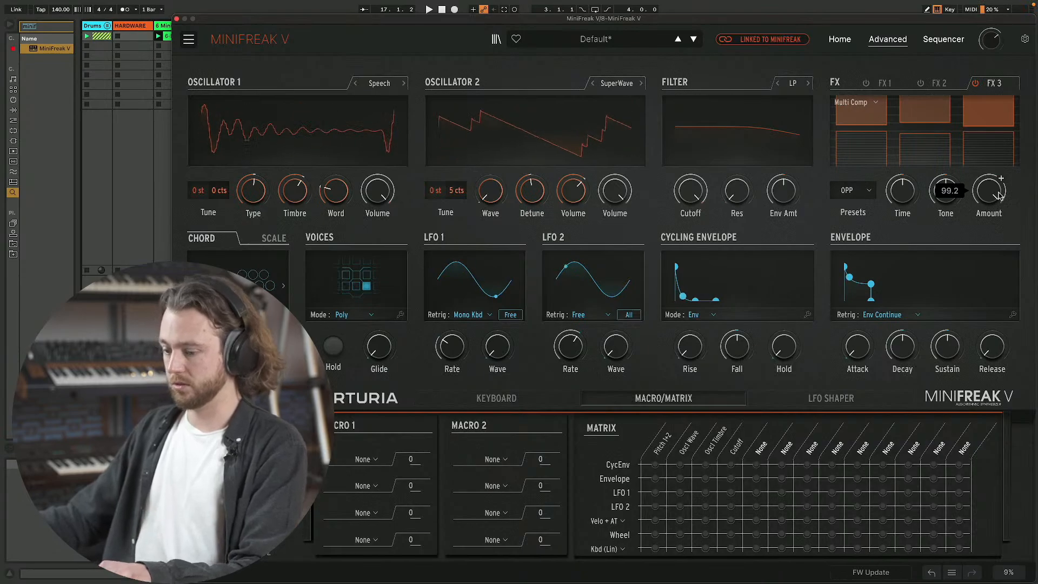
{"action": "left_click_drag", "start_coordinate": [295, 202], "coordinate": [295, 256]}
{"action": "left_click_drag", "start_coordinate": [295, 200], "coordinate": [295, 197]}
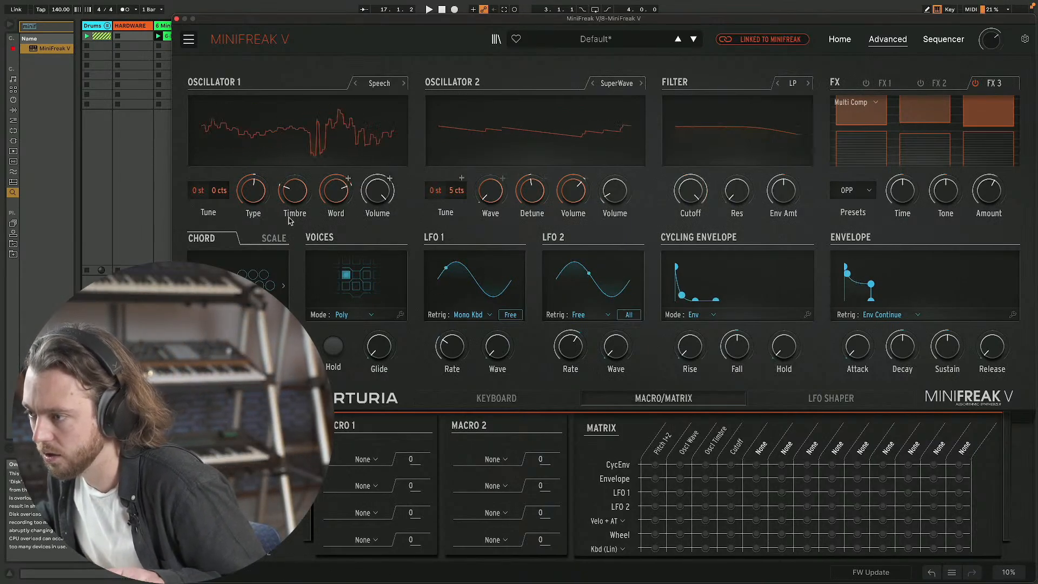
{"action": "left_click_drag", "start_coordinate": [256, 195], "coordinate": [256, 200]}
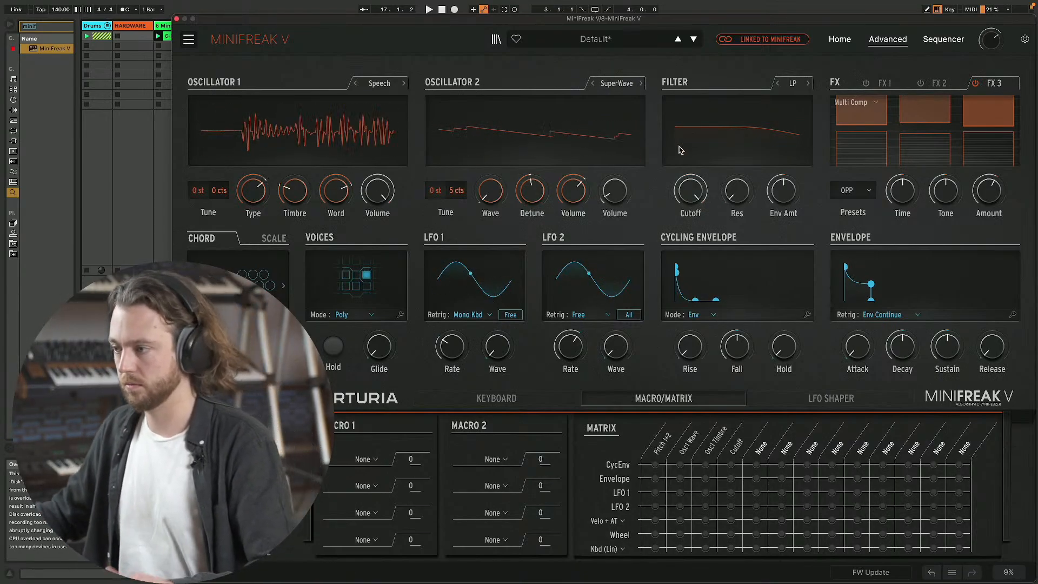
- Switch Oscillator 2 to FM / RM, with its output Volume at maximum and Oscillator 1's Volume turned fully down
{"action": "left_click_drag", "start_coordinate": [619, 191], "coordinate": [619, 151]}
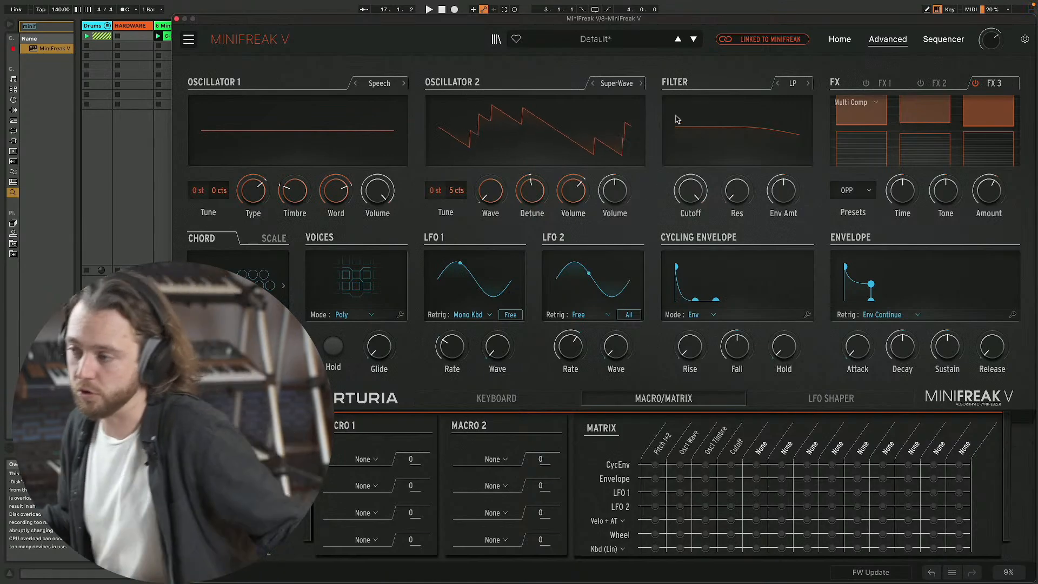
{"action": "left_click", "coordinate": [609, 83]}
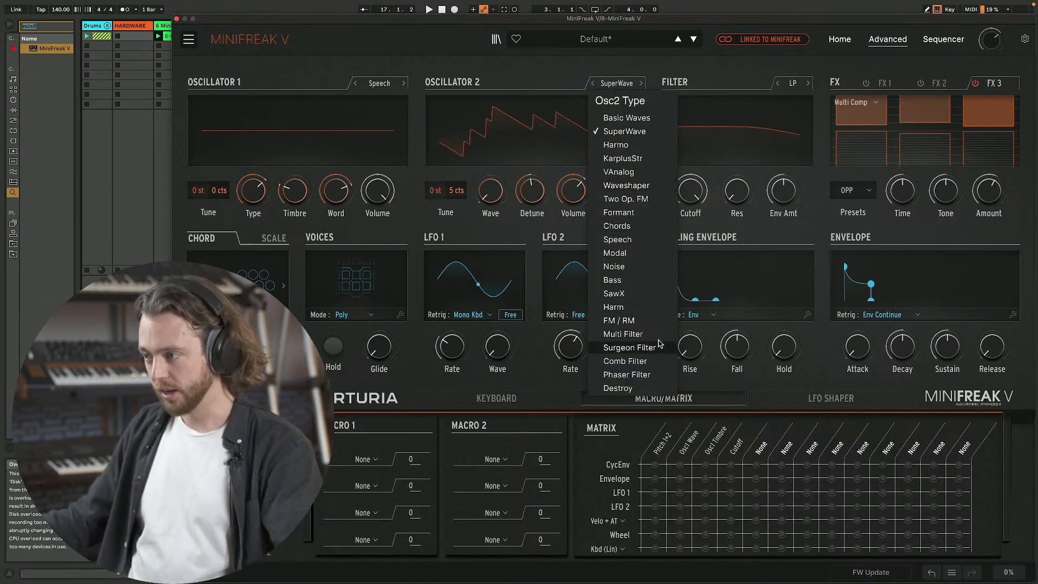
{"action": "left_click", "coordinate": [632, 320]}
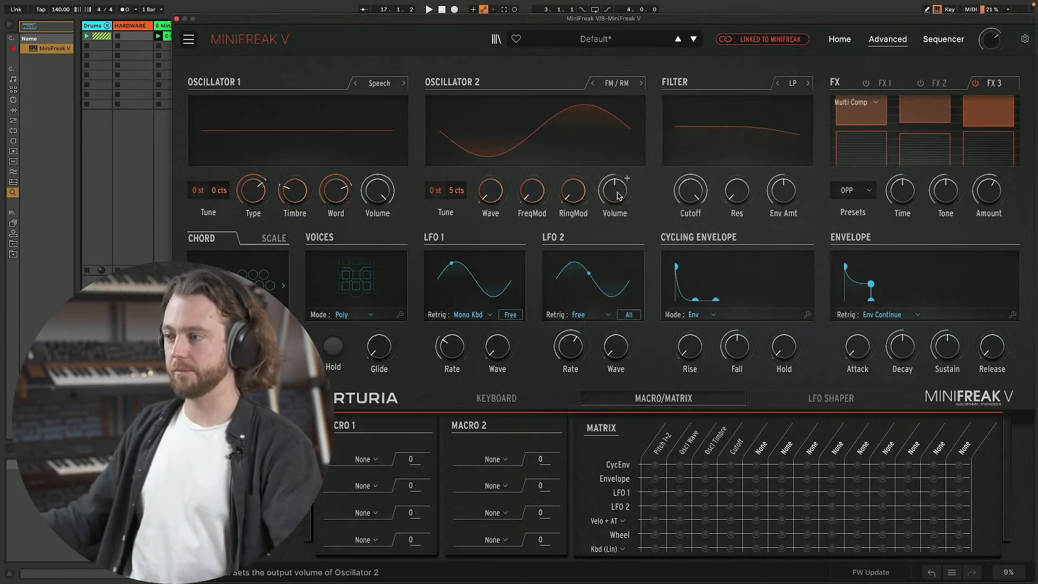
{"action": "mouse_move", "coordinate": [381, 183]}
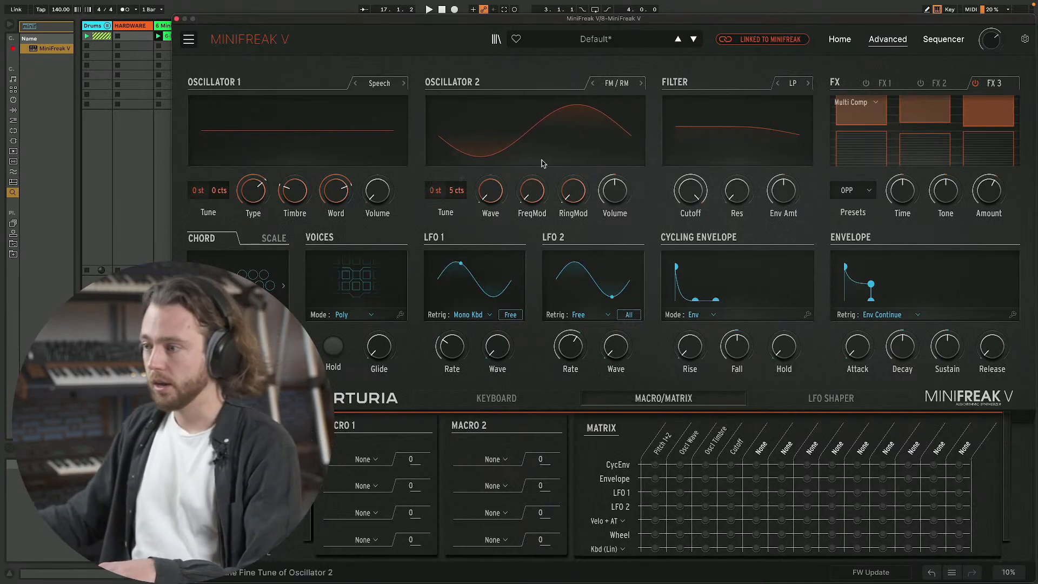
{"action": "left_click_drag", "start_coordinate": [620, 183], "coordinate": [621, 129]}
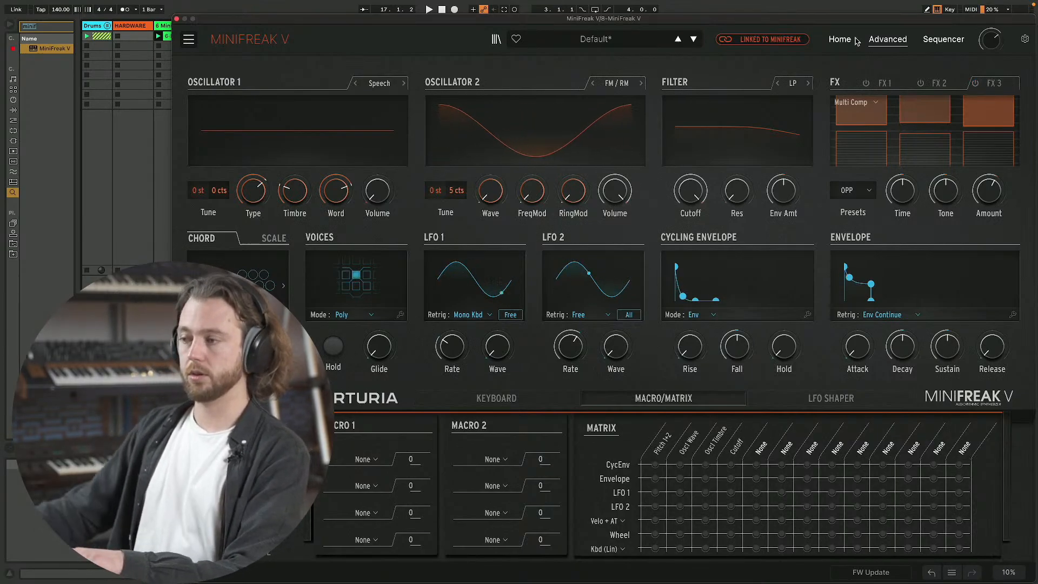
- Raise the FreqMod of Oscillator 2 to 38.4
{"action": "mouse_move", "coordinate": [534, 196]}
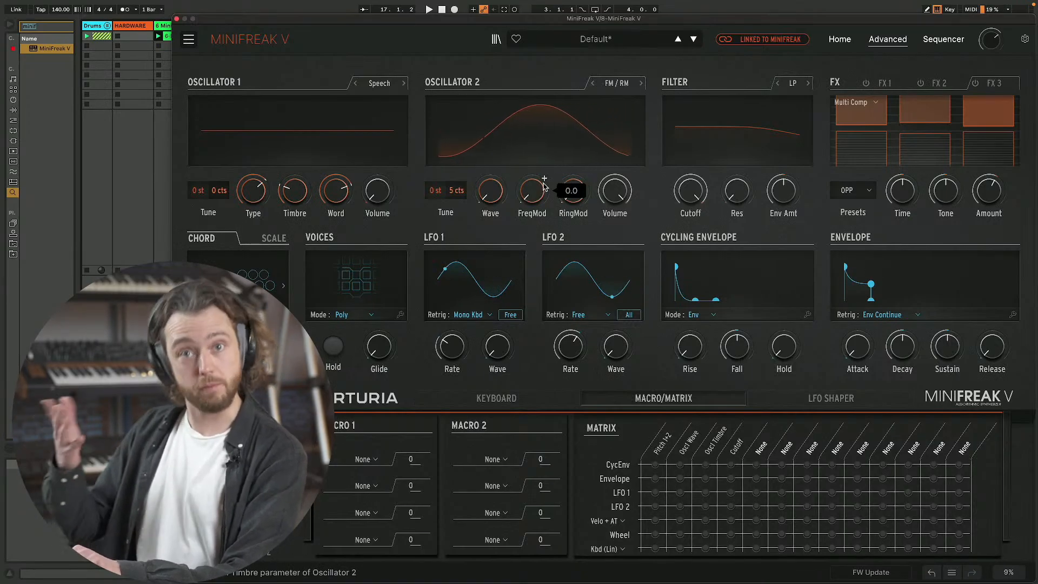
{"action": "left_click_drag", "start_coordinate": [532, 190], "coordinate": [532, 173]}
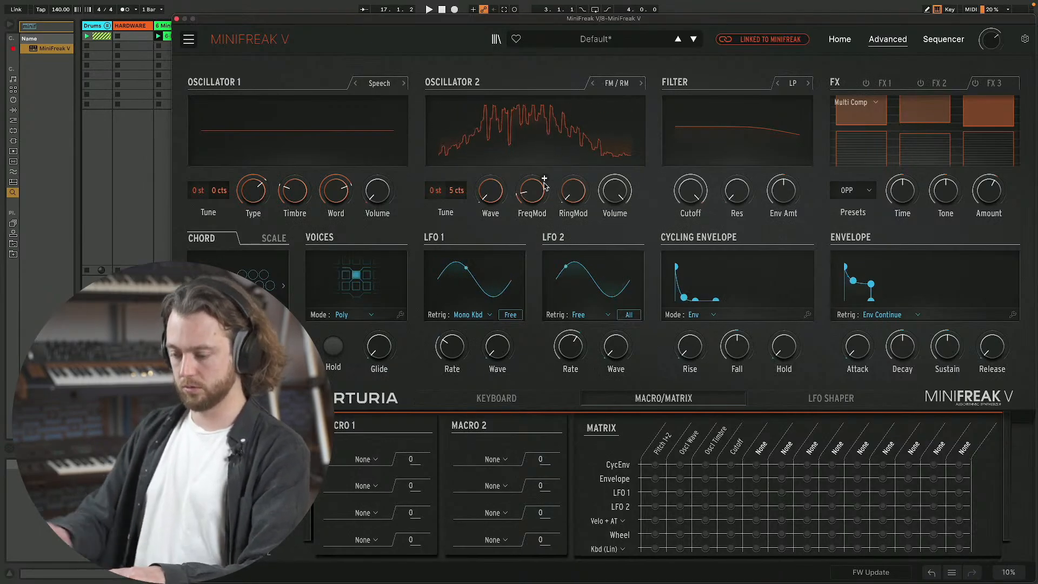
{"action": "mouse_move", "coordinate": [545, 185]}
{"action": "left_mouse_down"}
{"action": "mouse_move", "coordinate": [545, 170]}
{"action": "mouse_move", "coordinate": [537, 201]}
{"action": "left_mouse_up"}
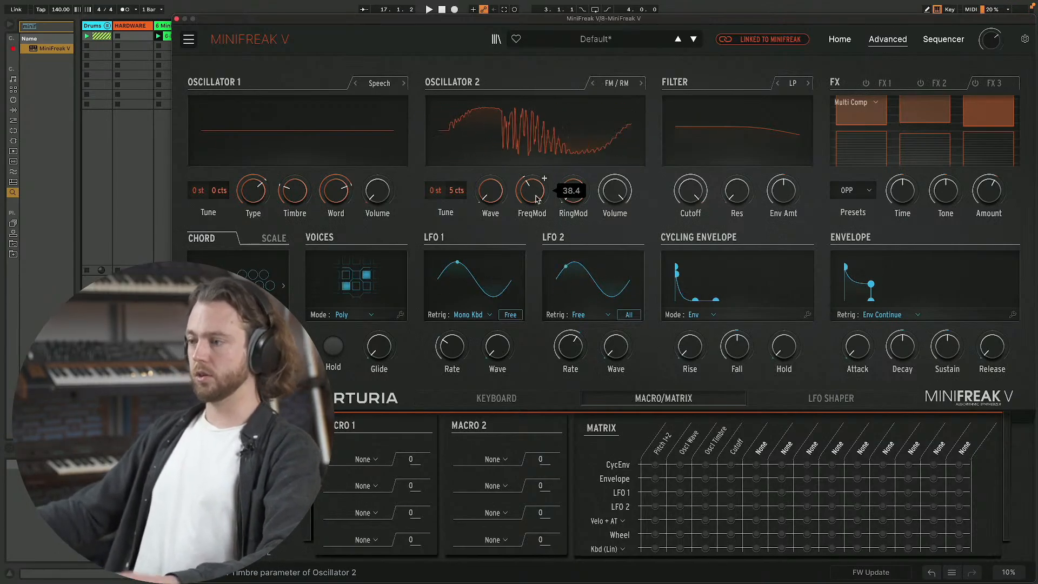
{"action": "left_click_drag", "start_coordinate": [701, 182], "coordinate": [706, 174]}
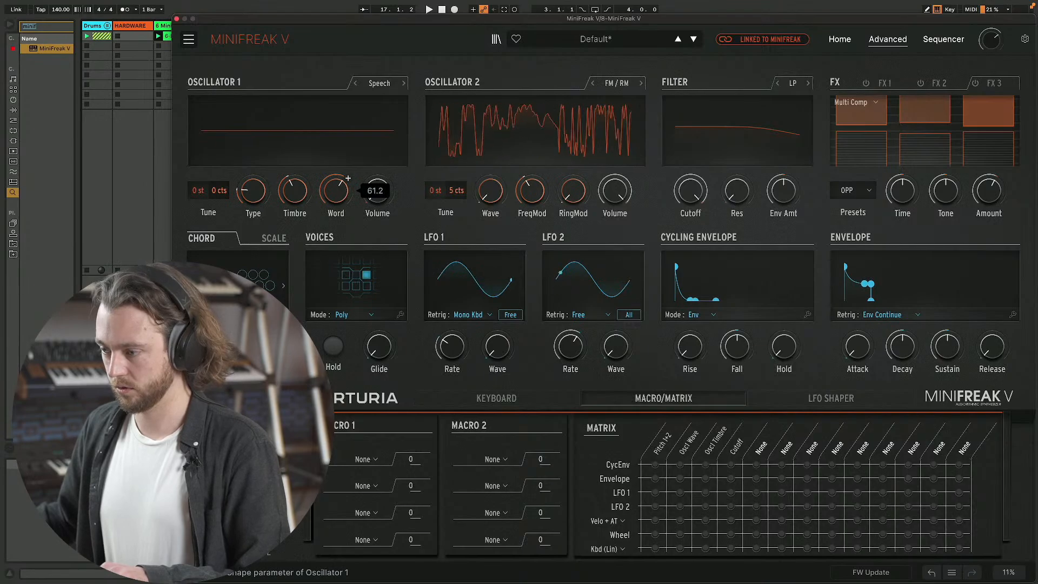
- Turn FX 3 back on and set the Speech oscillator's Word to 74.4
{"action": "mouse_move", "coordinate": [336, 190]}
{"action": "left_mouse_down"}
{"action": "mouse_move", "coordinate": [336, 164]}
{"action": "mouse_move", "coordinate": [336, 193]}
{"action": "left_mouse_up"}
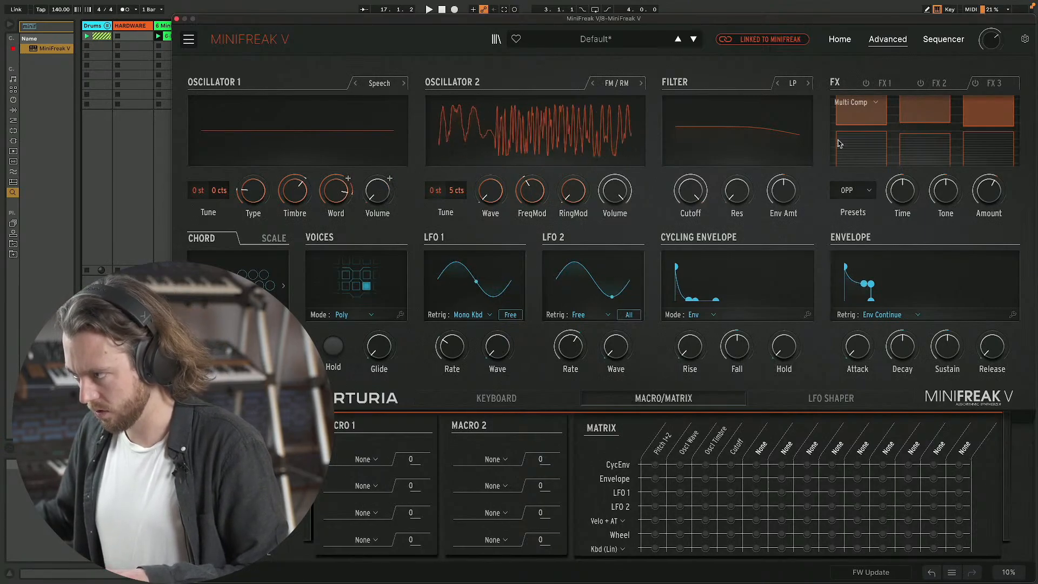
{"action": "left_click", "coordinate": [974, 82]}
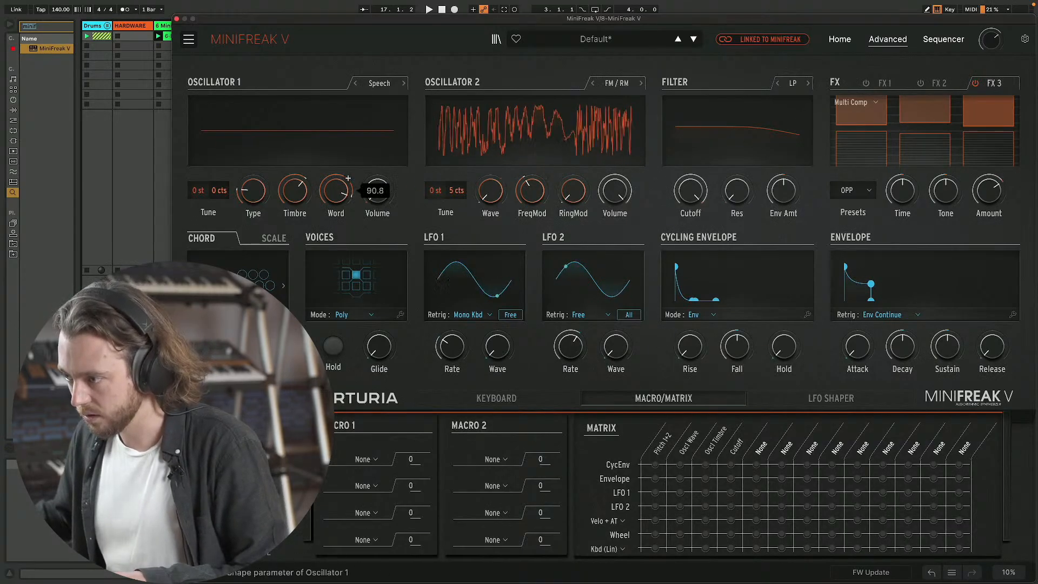
{"action": "scroll", "coordinate": [347, 178], "scroll_direction": "down", "scroll_amount": 5}
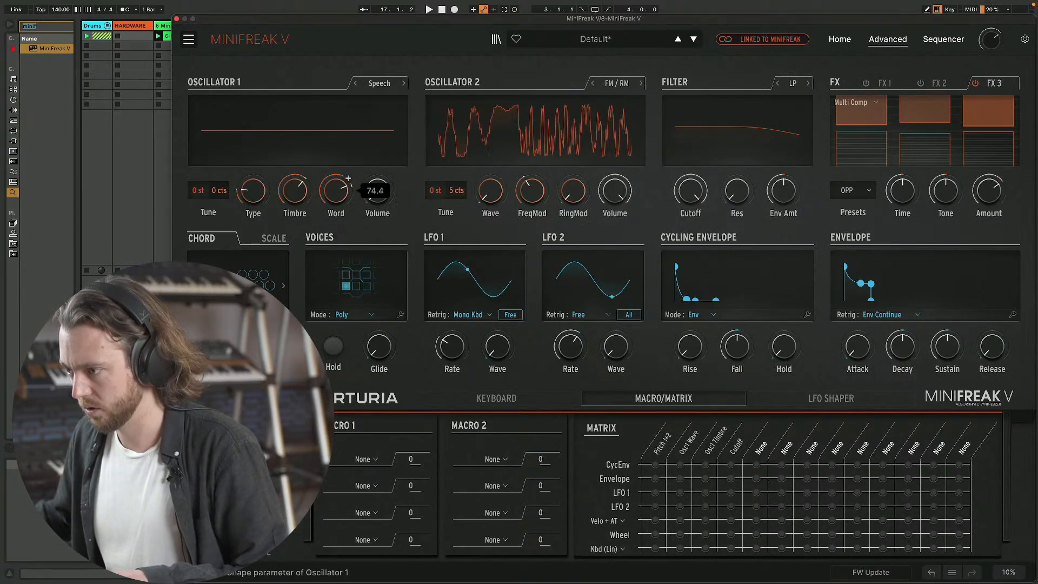
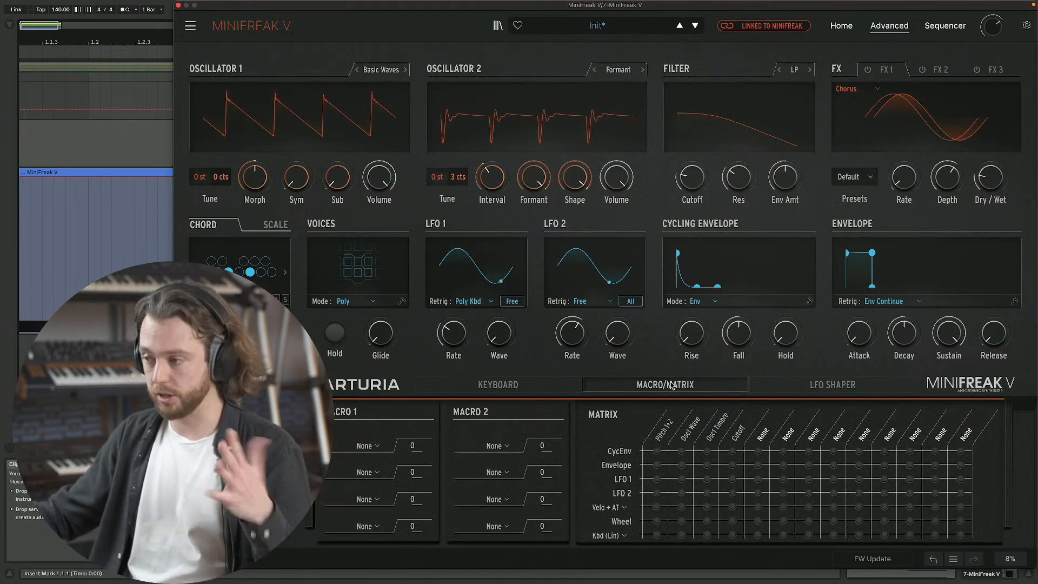
- Create a new default preset and lower its filter Cutoff to slightly below the middle
{"action": "left_click", "coordinate": [190, 27]}
{"action": "left_click", "coordinate": [219, 44]}
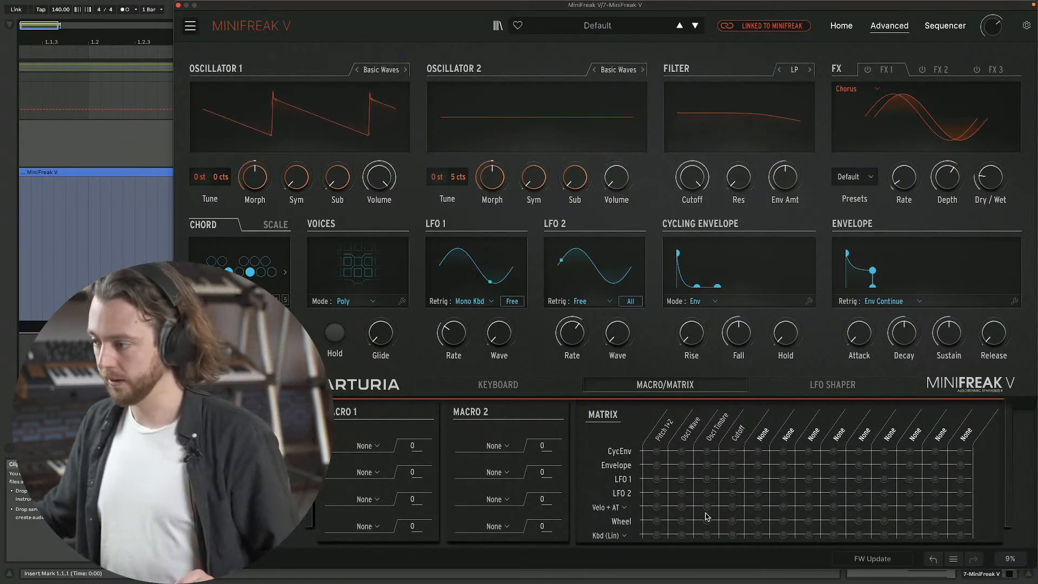
{"action": "left_click_drag", "start_coordinate": [692, 177], "coordinate": [692, 196]}
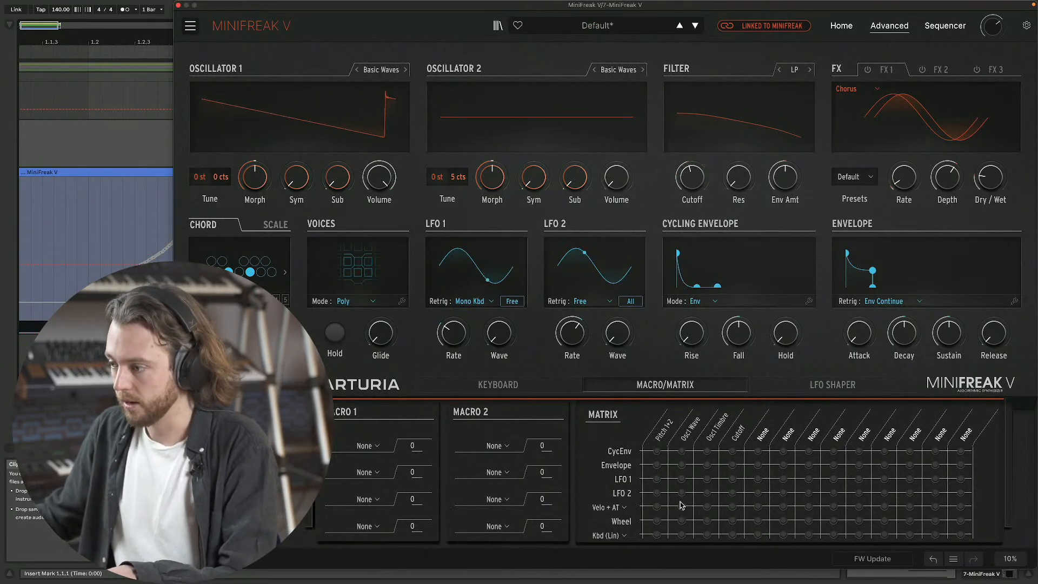
- Route Velo + AT to Cutoff at 73.9 in the modulation matrix, and try Velocity alone as the source
{"action": "left_click_drag", "start_coordinate": [732, 508], "coordinate": [734, 511]}
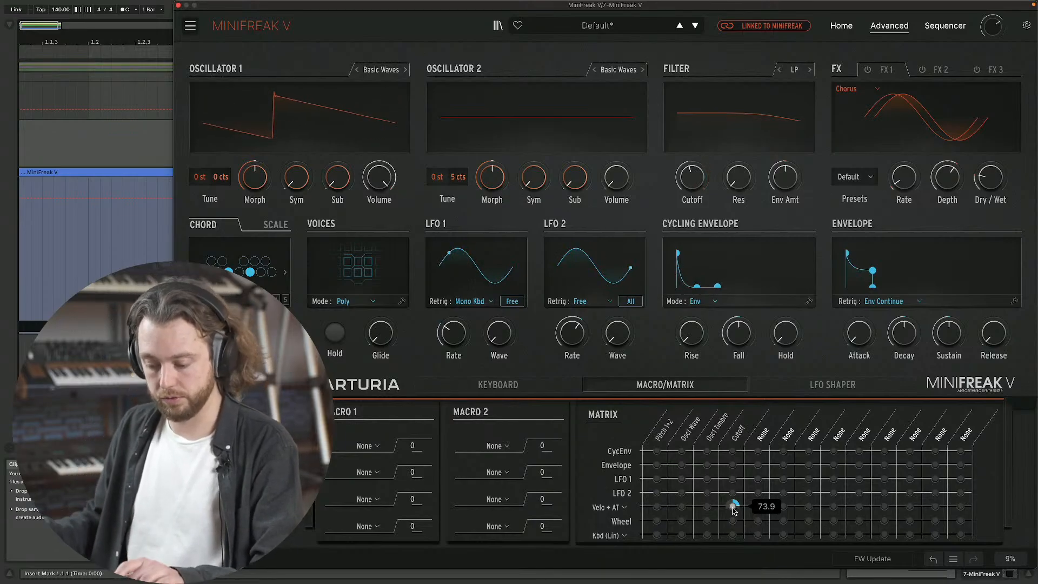
{"action": "left_click", "coordinate": [622, 507]}
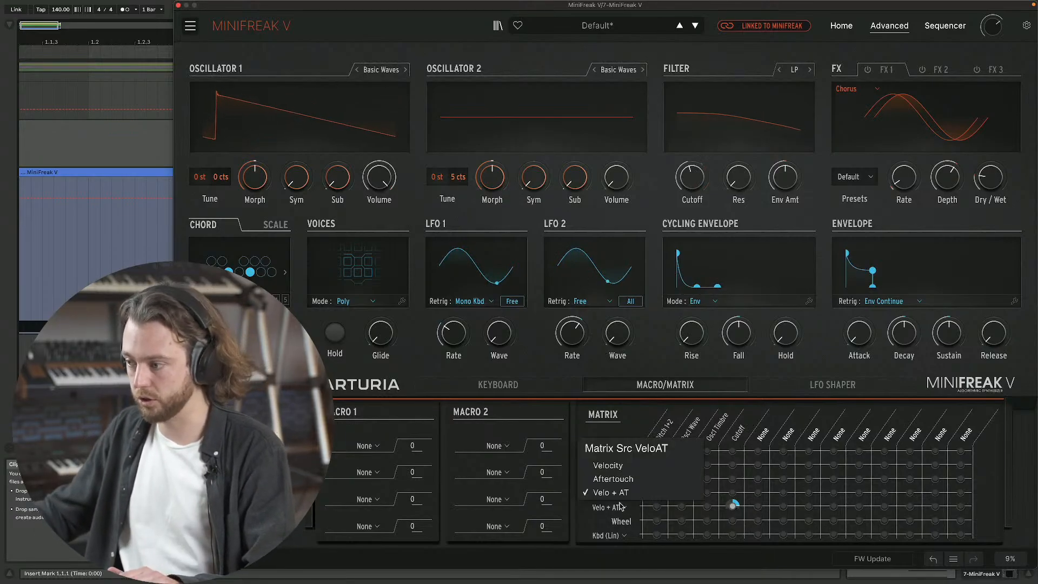
{"action": "left_click", "coordinate": [628, 466]}
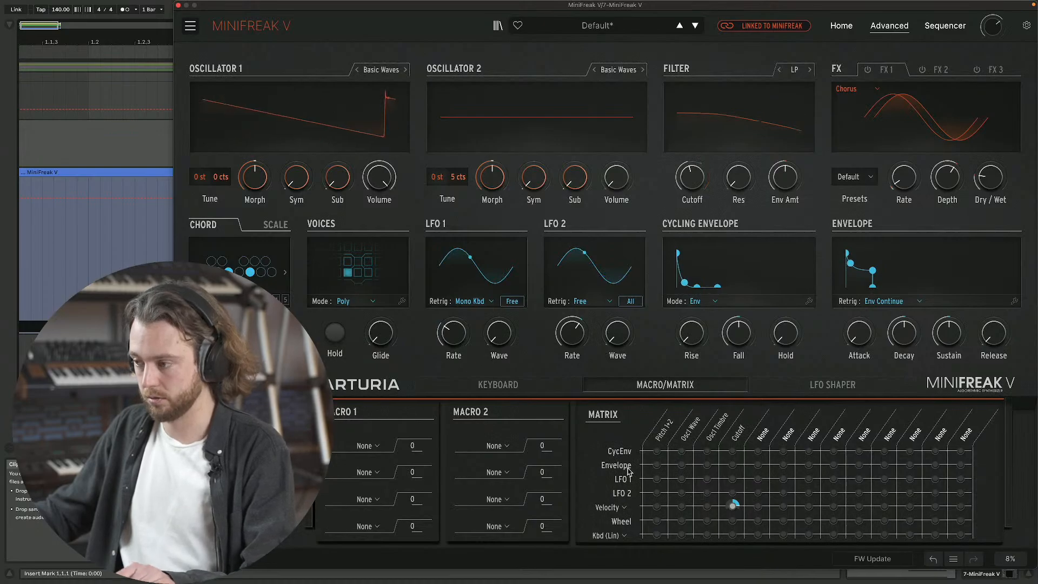
{"action": "left_click", "coordinate": [622, 507]}
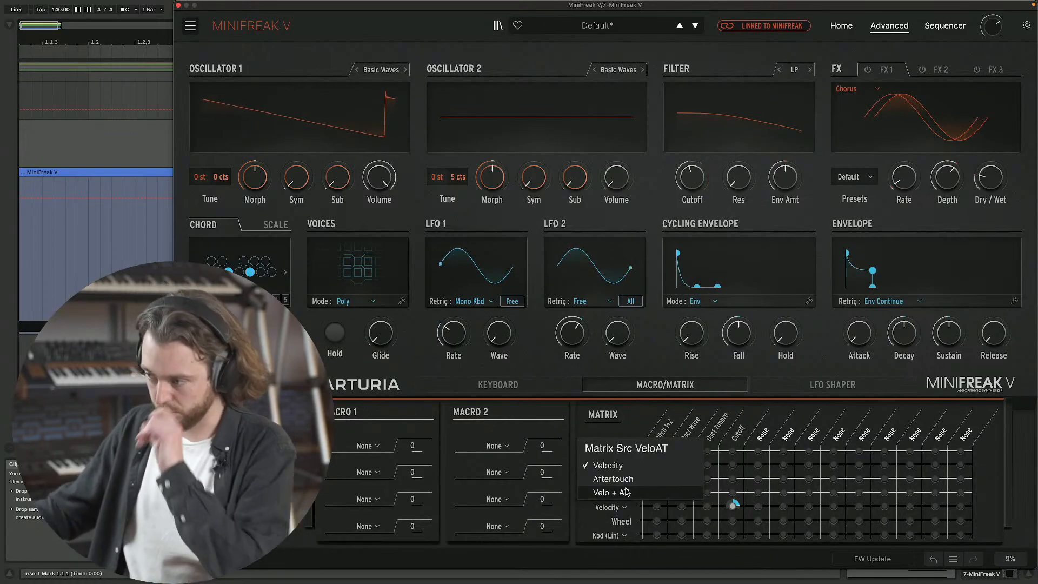
{"action": "left_click", "coordinate": [611, 493]}
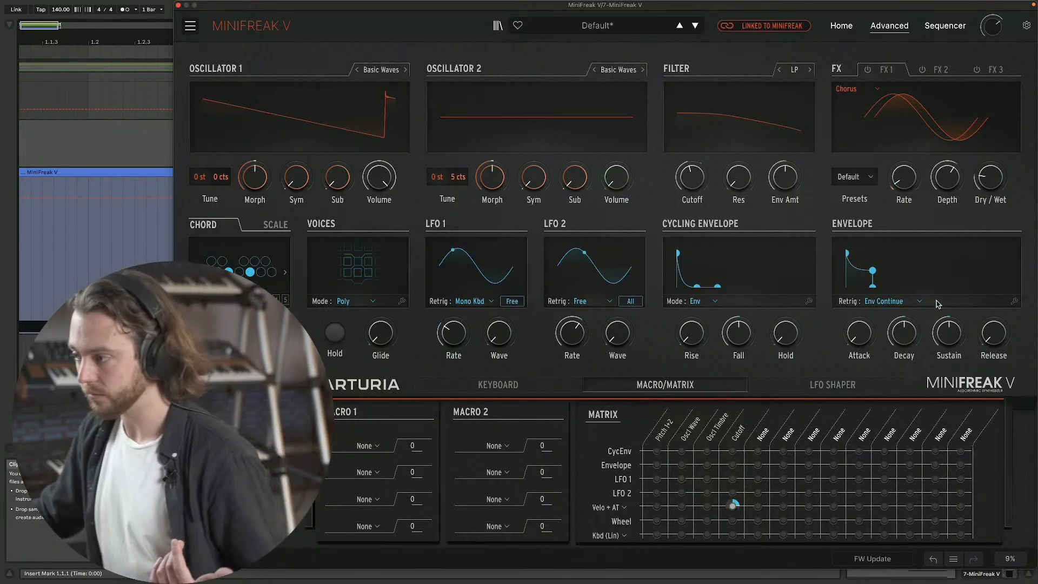
- Open the envelope's advanced settings, reset the Velo + AT to Cutoff amount to 0 and change that matrix source to Aftertouch
{"action": "left_click", "coordinate": [1013, 302]}
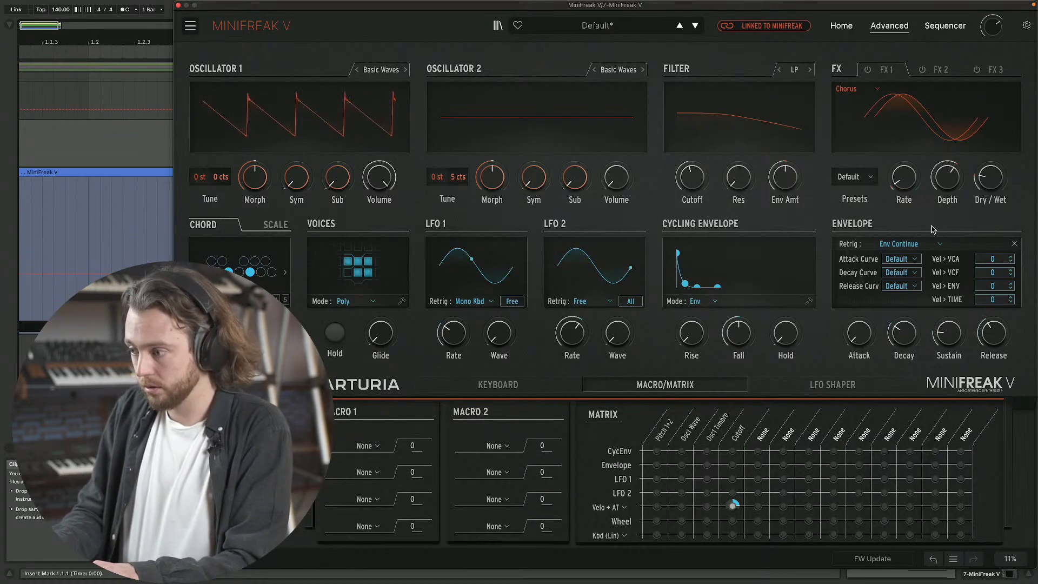
{"action": "double_click", "coordinate": [733, 506]}
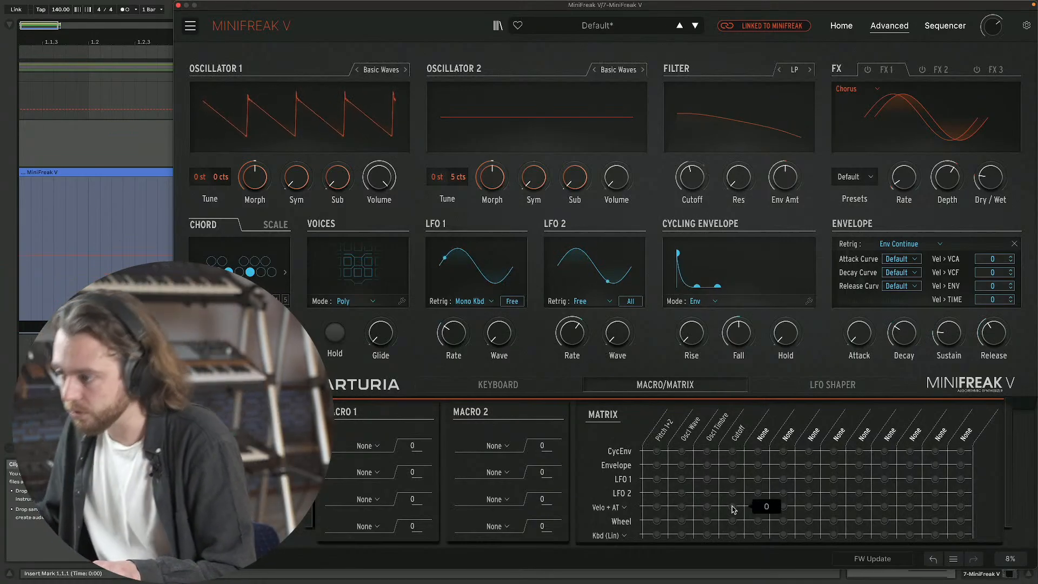
{"action": "left_click", "coordinate": [614, 508]}
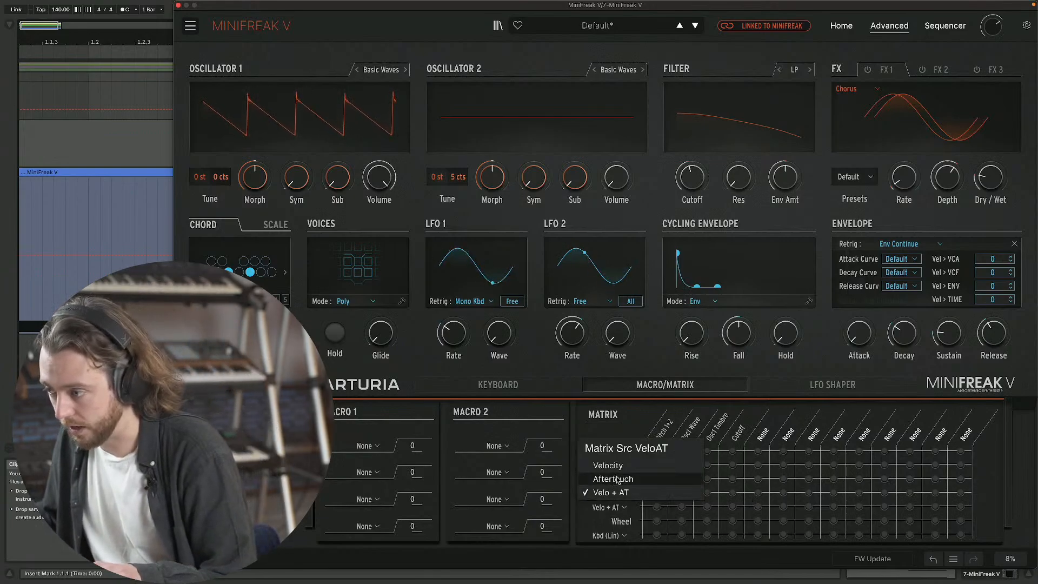
{"action": "left_click", "coordinate": [616, 484]}
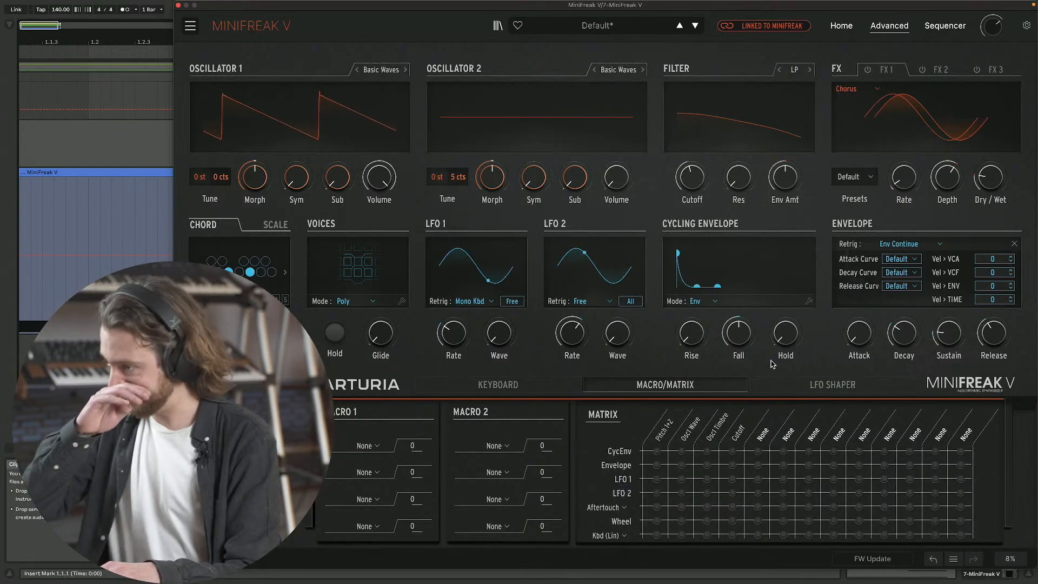
- Add Vib AM as a modulation matrix destination and route a positive amount of Aftertouch to it
{"action": "left_click", "coordinate": [763, 436]}
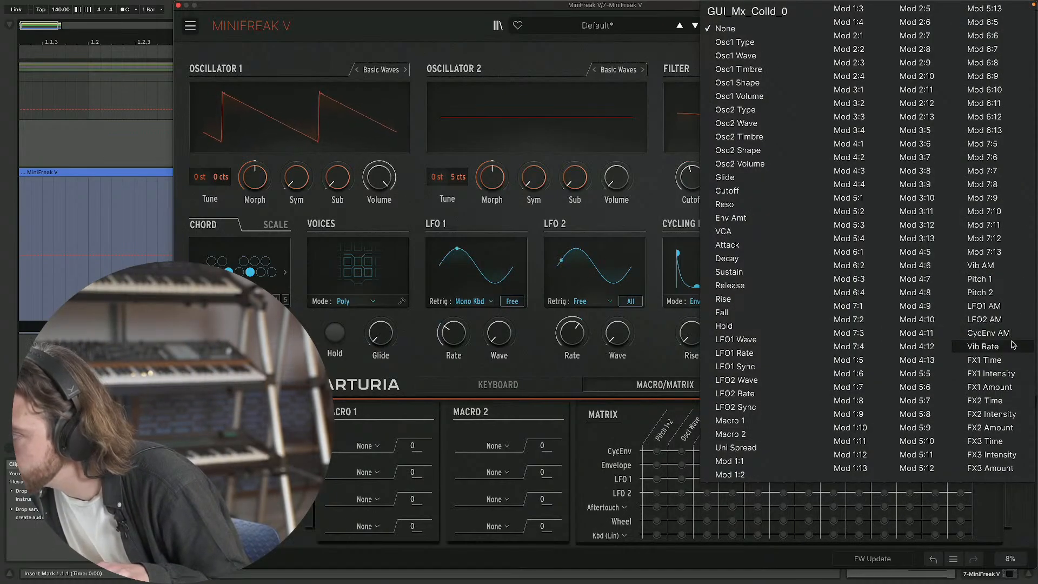
{"action": "left_click", "coordinate": [979, 265]}
{"action": "left_click_drag", "start_coordinate": [762, 508], "coordinate": [760, 510]}
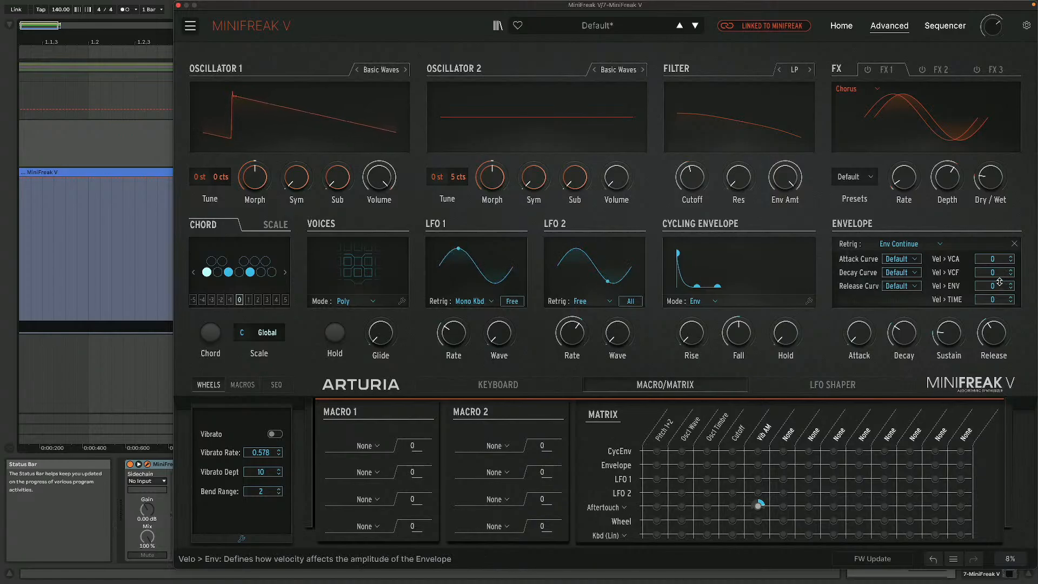
- Set the envelope's Vel > VCA to 100, Vel > VCF to 89 and Vel > TIME to 27, and reduce the filter's Env Amt
{"action": "left_click_drag", "start_coordinate": [993, 260], "coordinate": [994, 255]}
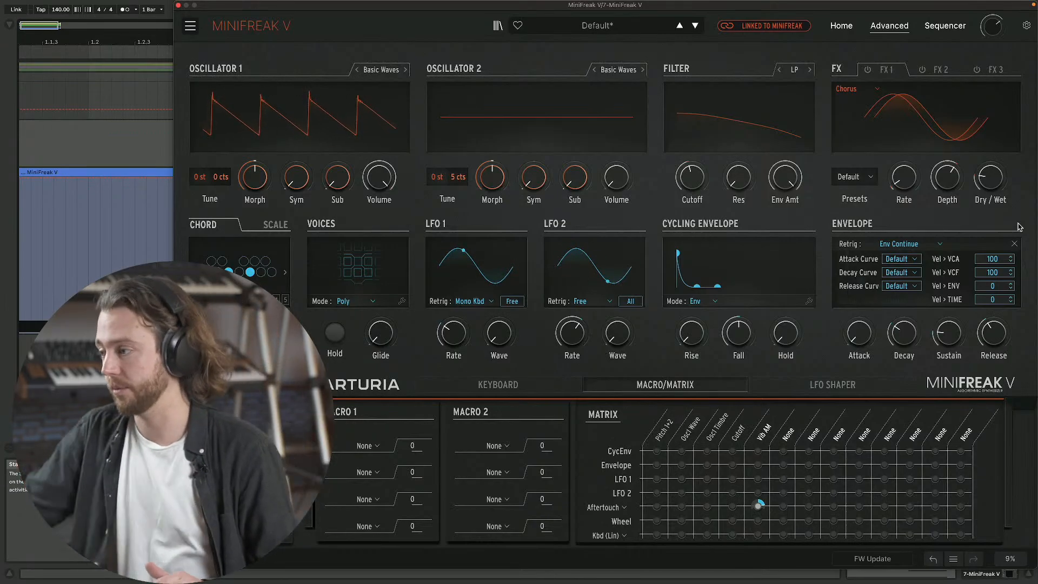
{"action": "left_click_drag", "start_coordinate": [993, 301], "coordinate": [993, 282]}
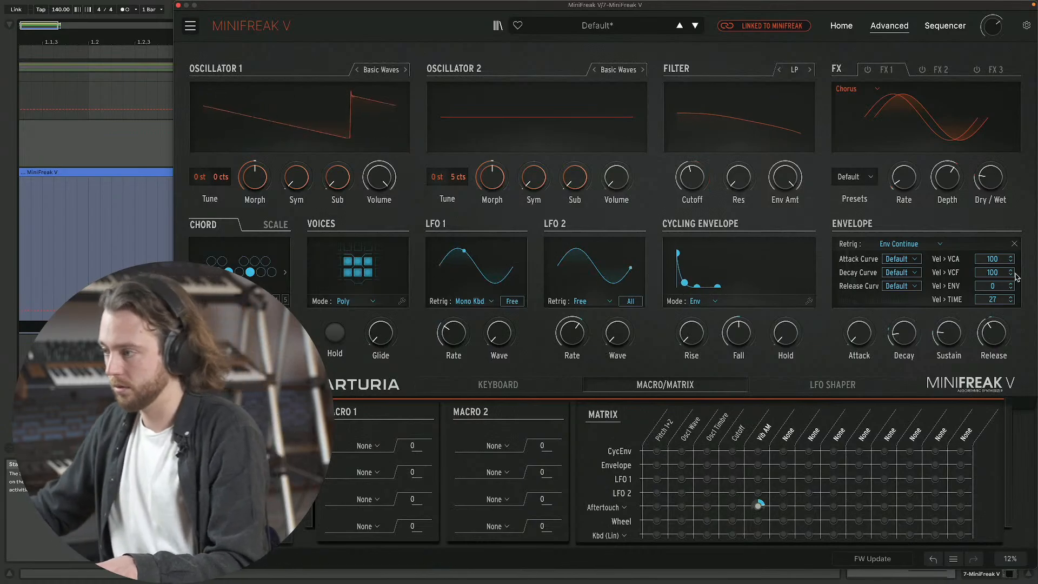
{"action": "left_click_drag", "start_coordinate": [784, 183], "coordinate": [784, 203]}
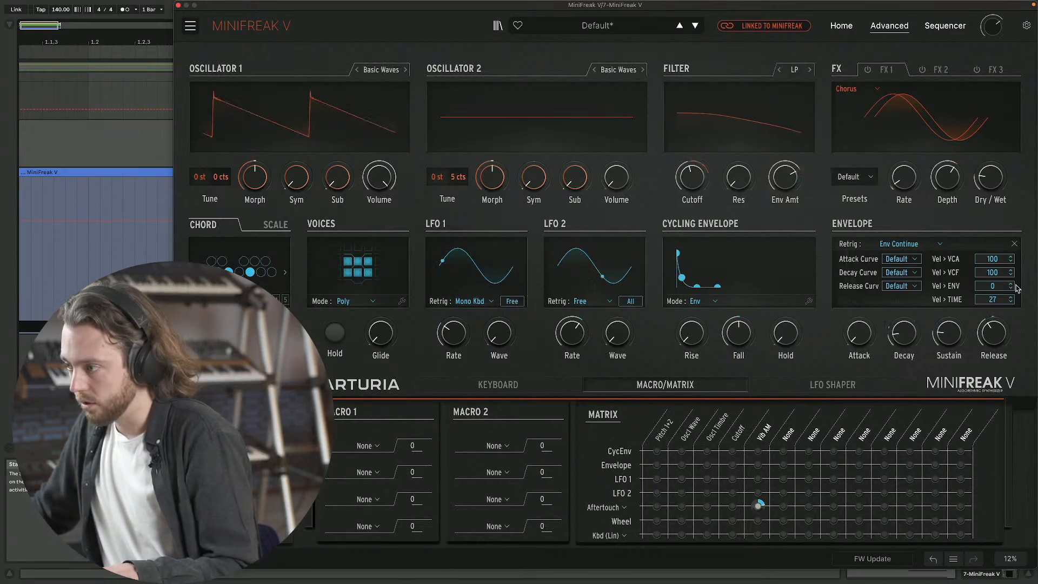
{"action": "left_click_drag", "start_coordinate": [998, 269], "coordinate": [998, 274]}
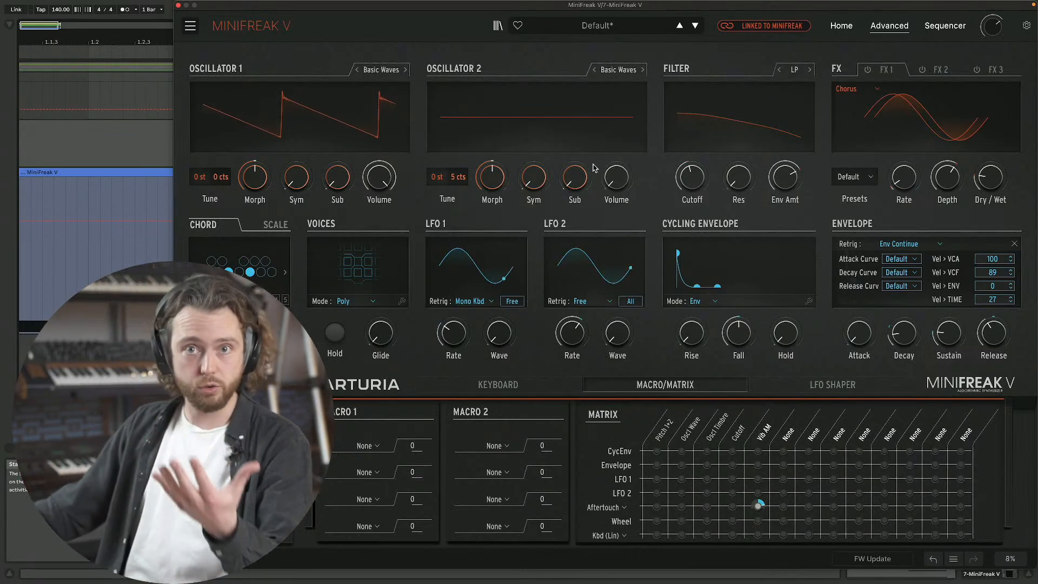
- Step Oscillator 1's type from Basic Waves through Harmo to KarplusStr
{"action": "left_click", "coordinate": [407, 70]}
{"action": "left_click", "coordinate": [406, 70]}
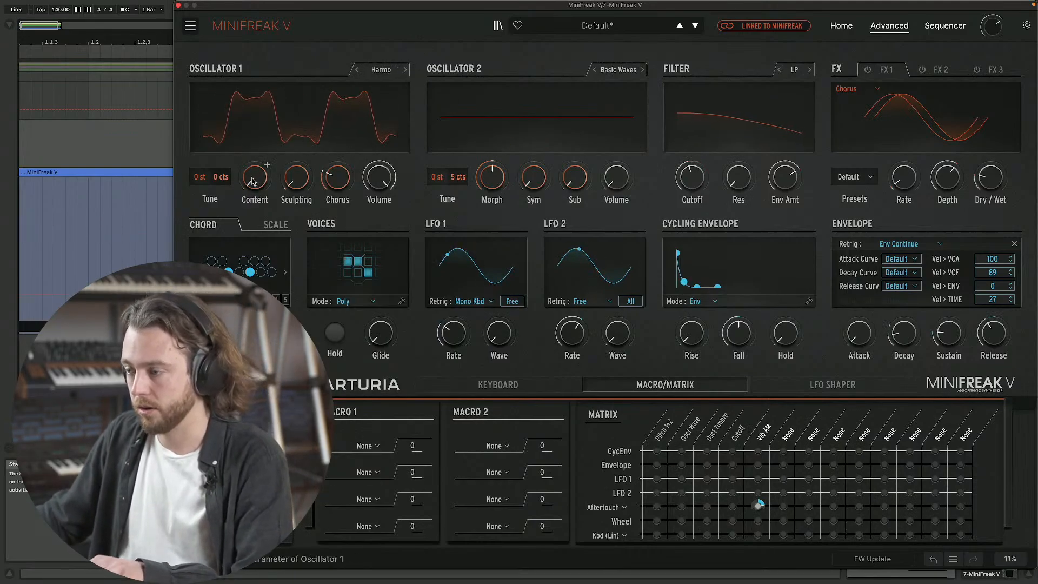
{"action": "left_click", "coordinate": [404, 70]}
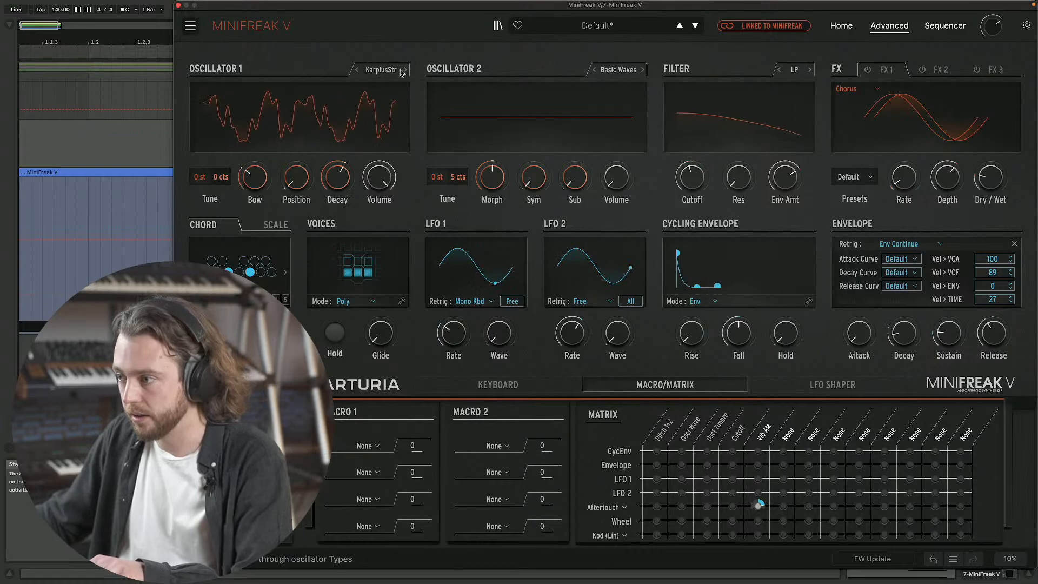
- Step Oscillator 1's type forward through VAnalog to Waveshaper
{"action": "left_click", "coordinate": [403, 71]}
{"action": "mouse_move", "coordinate": [309, 165]}
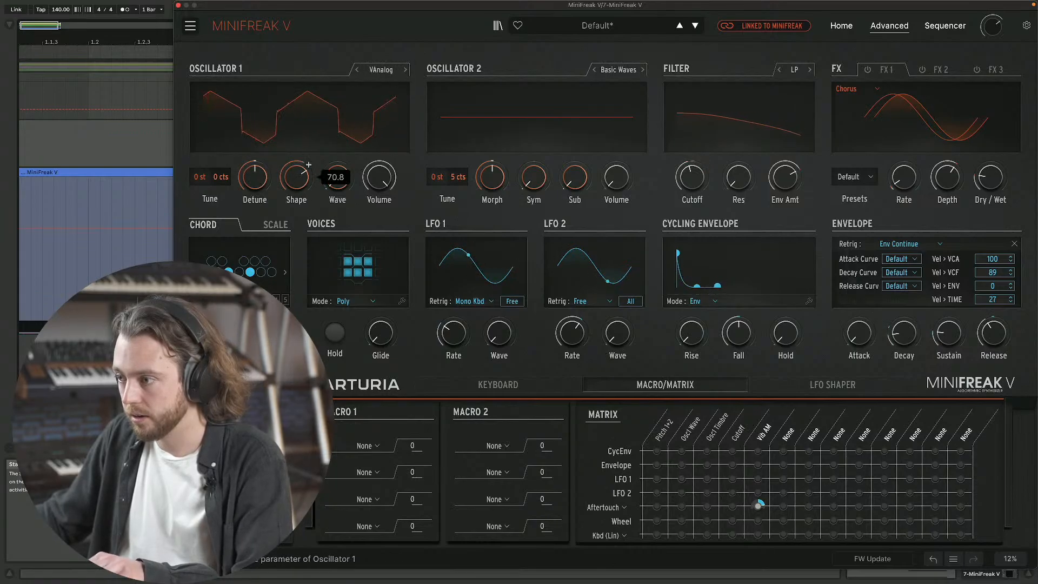
{"action": "left_click", "coordinate": [406, 70]}
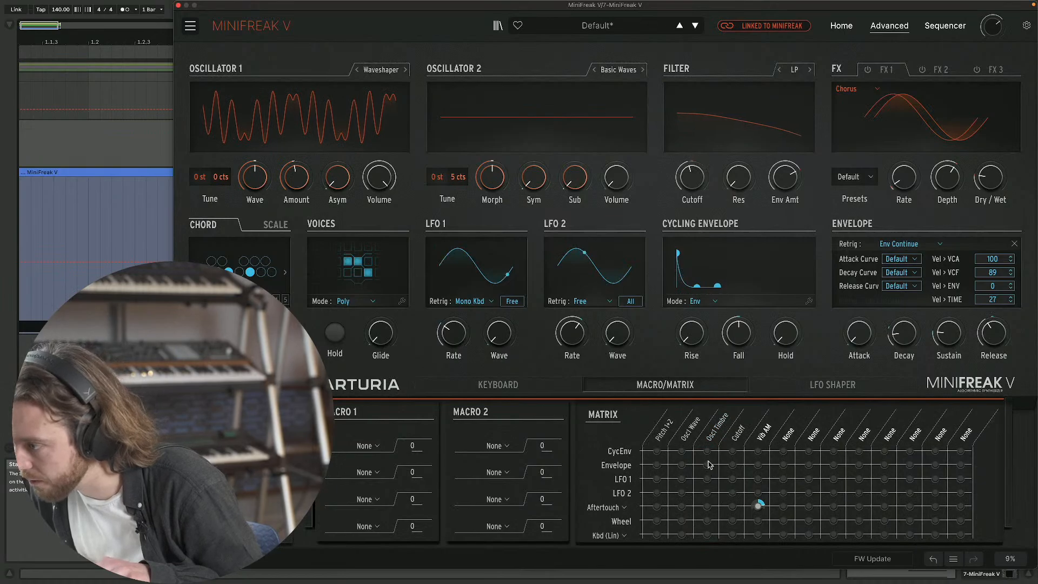
- Route a positive amount of Envelope to Osc1 Timbre in the modulation matrix and reduce Oscillator 1's Amount
{"action": "left_click_drag", "start_coordinate": [707, 464], "coordinate": [708, 449]}
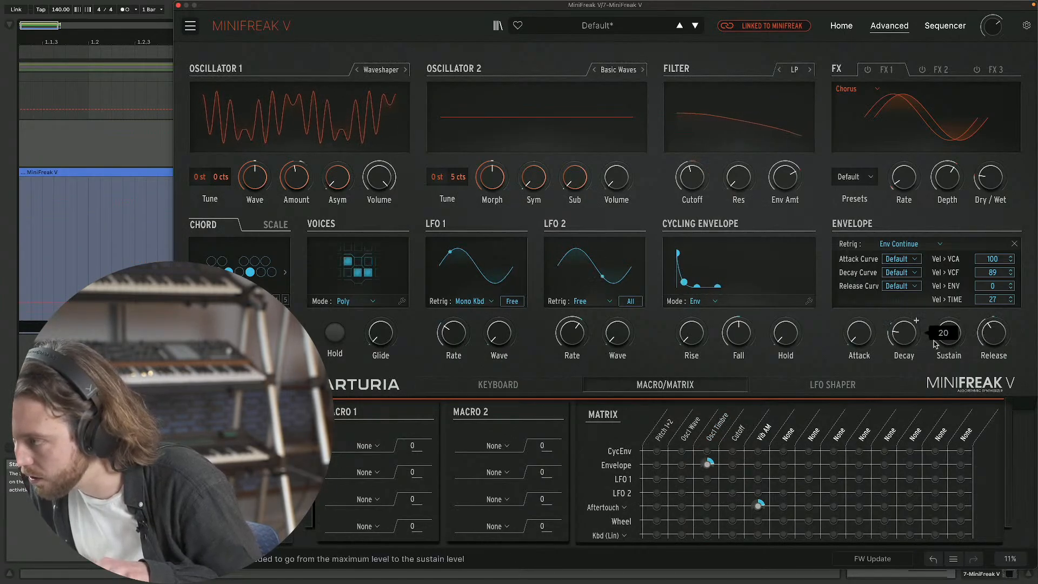
{"action": "left_click_drag", "start_coordinate": [306, 179], "coordinate": [307, 187]}
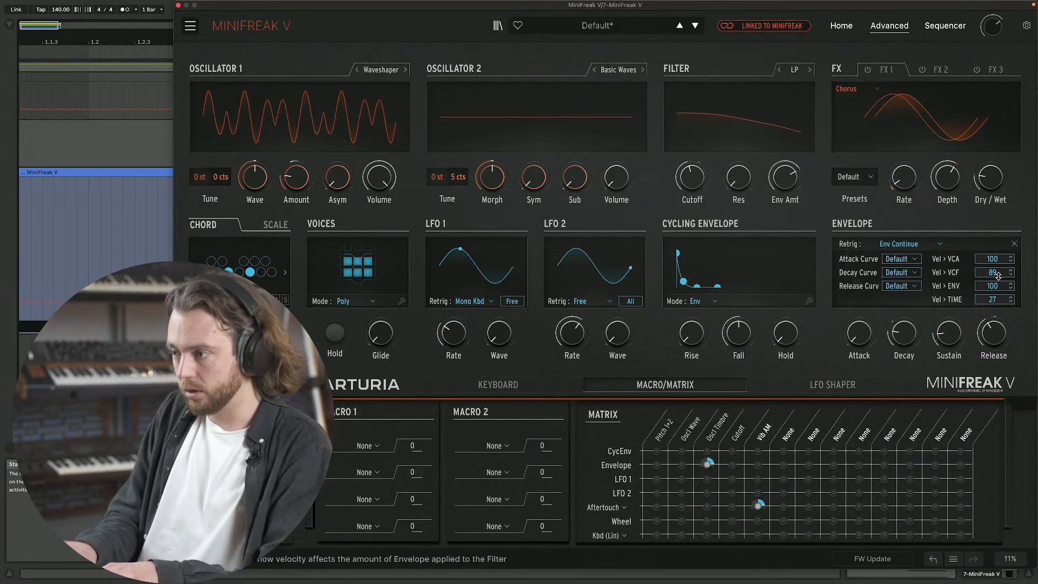
- Reset the envelope's Vel > VCF and Vel > VCA amounts to 0
{"action": "double_click", "coordinate": [994, 272]}
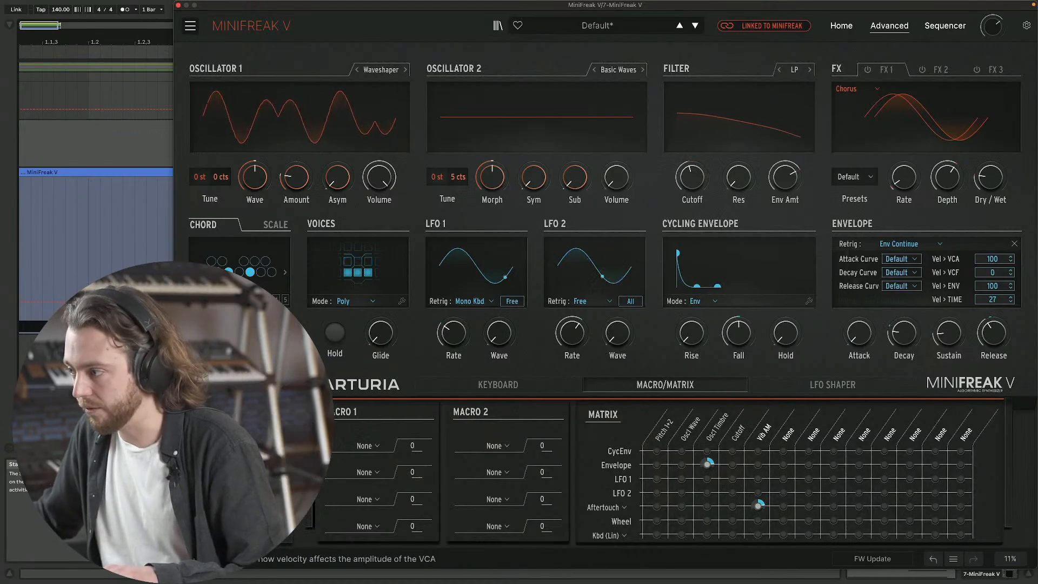
{"action": "double_click", "coordinate": [994, 260]}
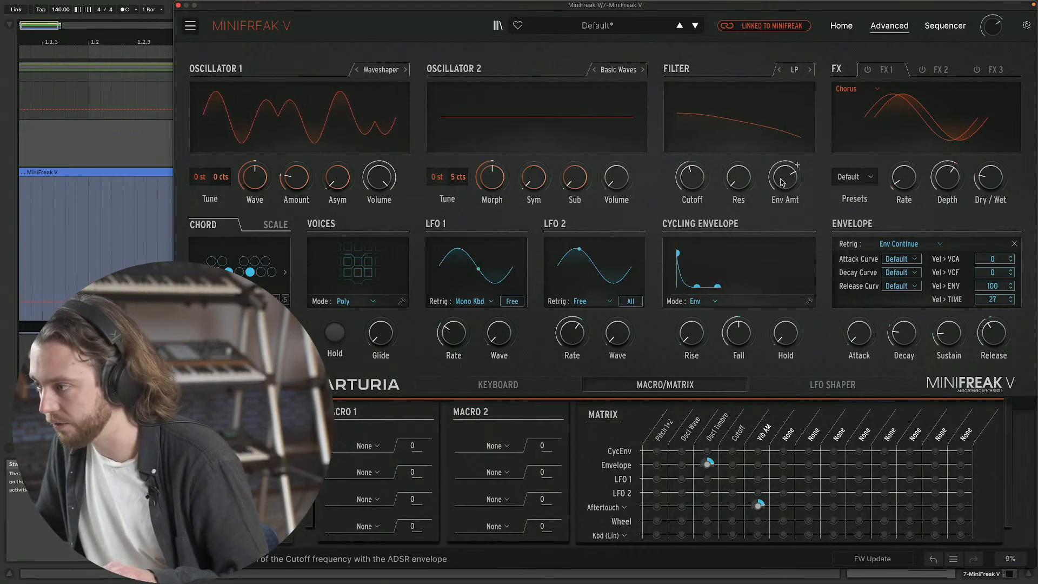
{"action": "mouse_move", "coordinate": [777, 172]}
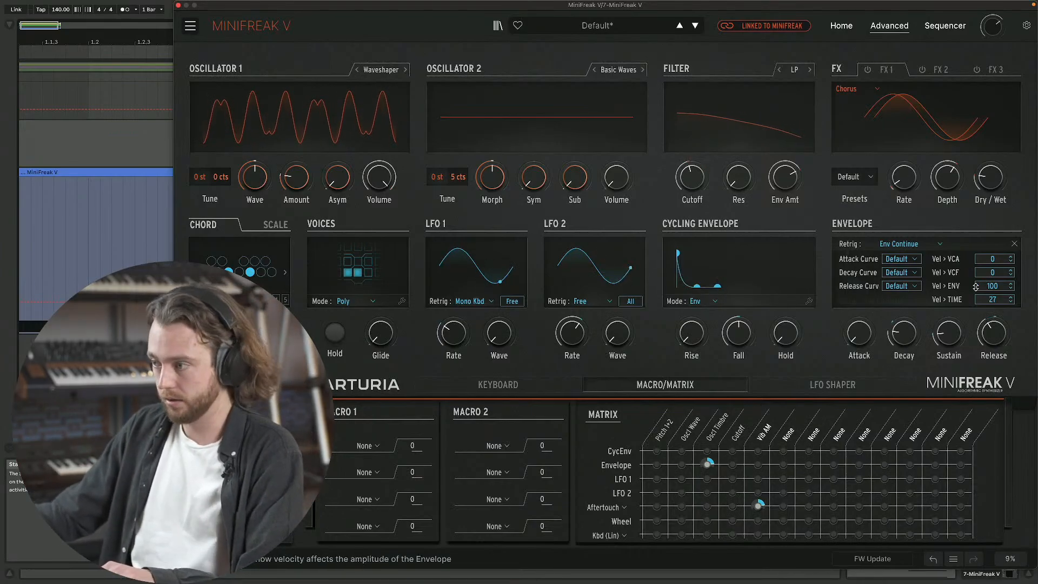
- Set the envelope's Vel > VCA to 33 and Vel > VCF to 50, and return the filter's Env Amt to 0
{"action": "mouse_move", "coordinate": [997, 258]}
{"action": "left_mouse_down"}
{"action": "mouse_move", "coordinate": [997, 240]}
{"action": "mouse_move", "coordinate": [999, 271]}
{"action": "left_mouse_up"}
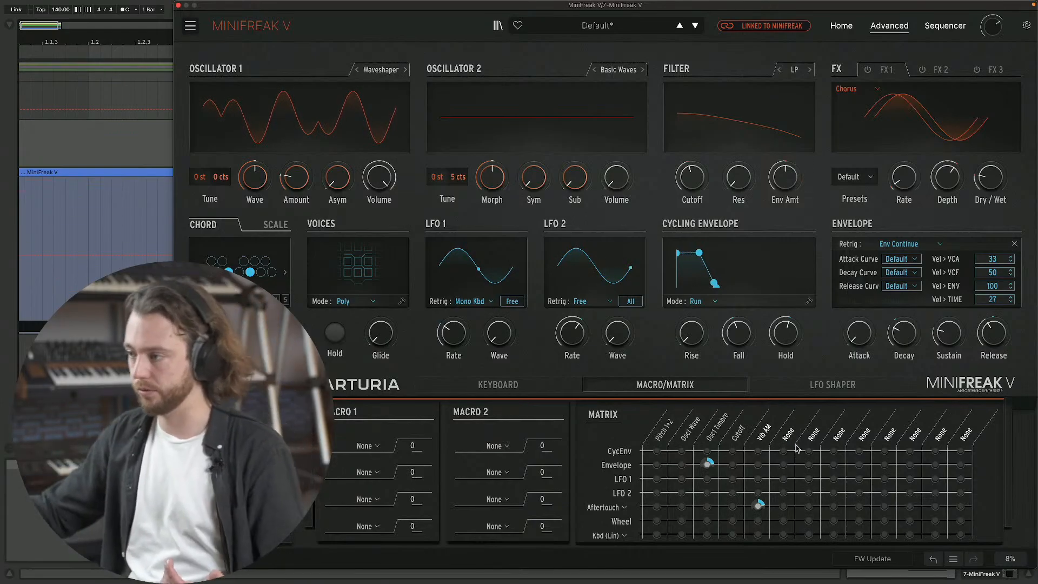
{"action": "mouse_move", "coordinate": [797, 165]}
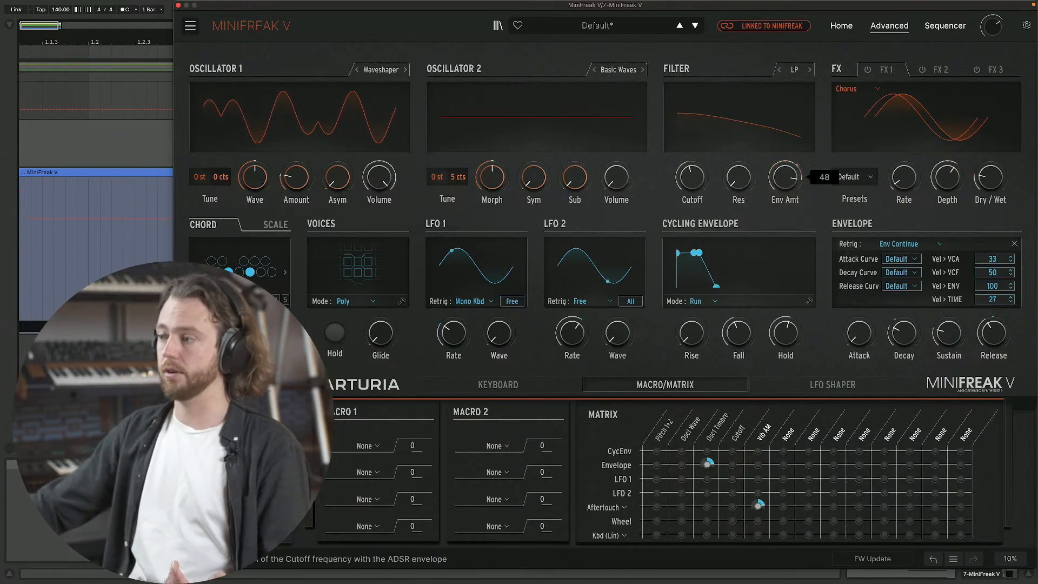
{"action": "left_click_drag", "start_coordinate": [785, 177], "coordinate": [782, 179]}
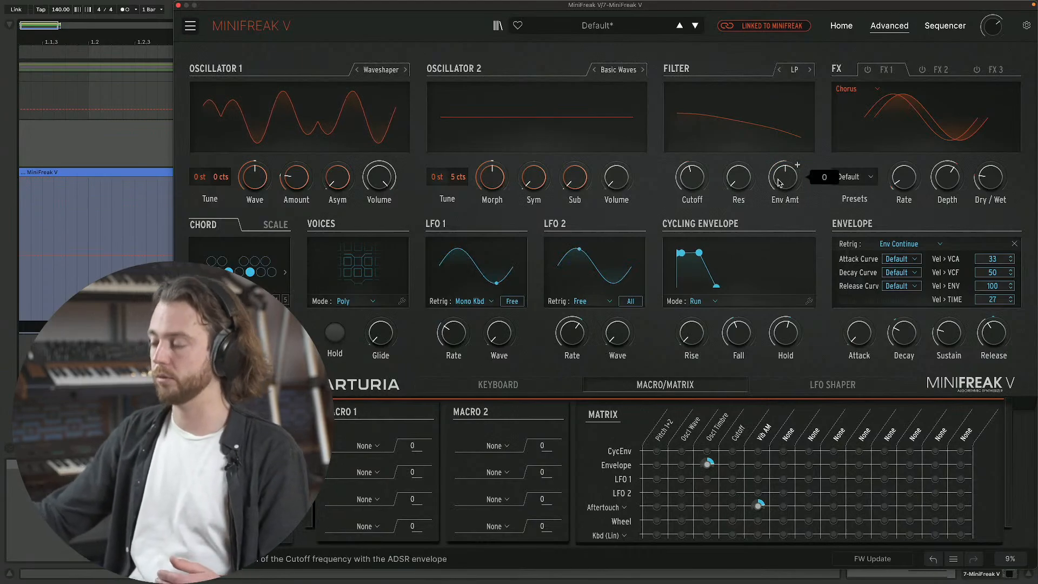